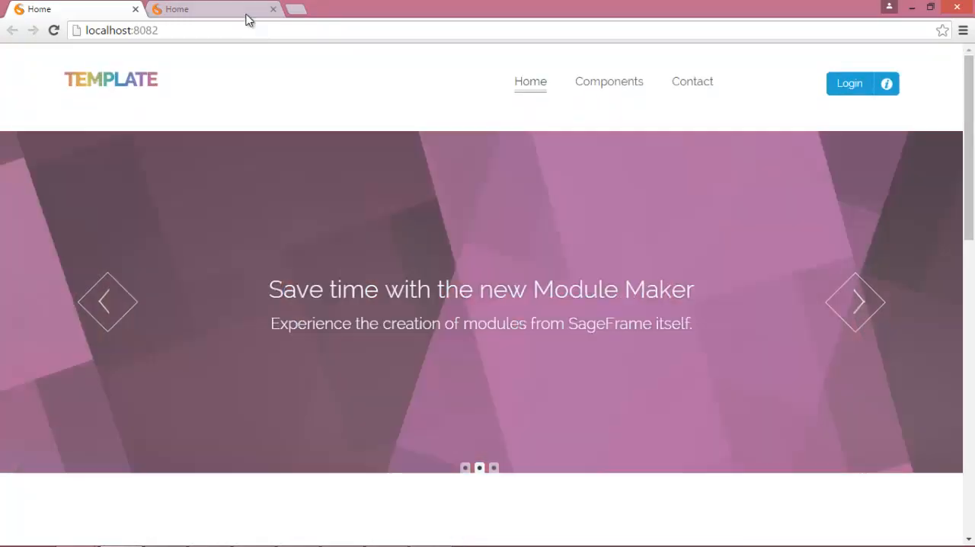
- View the finished Food Lovers restaurant site and return to the local template site
left_click(246, 12)
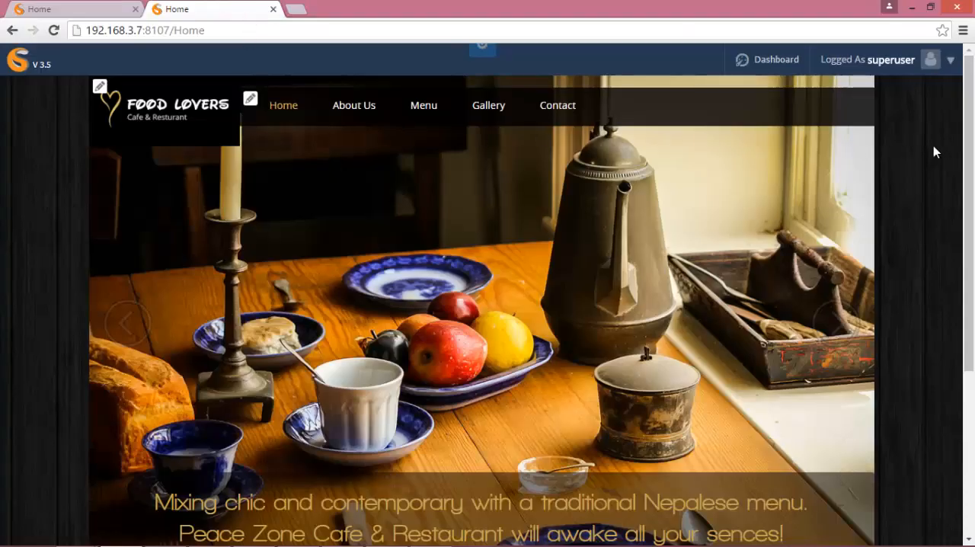
mouse_move(969, 156)
left_mouse_down()
mouse_move(971, 255)
mouse_move(974, 145)
left_mouse_up()
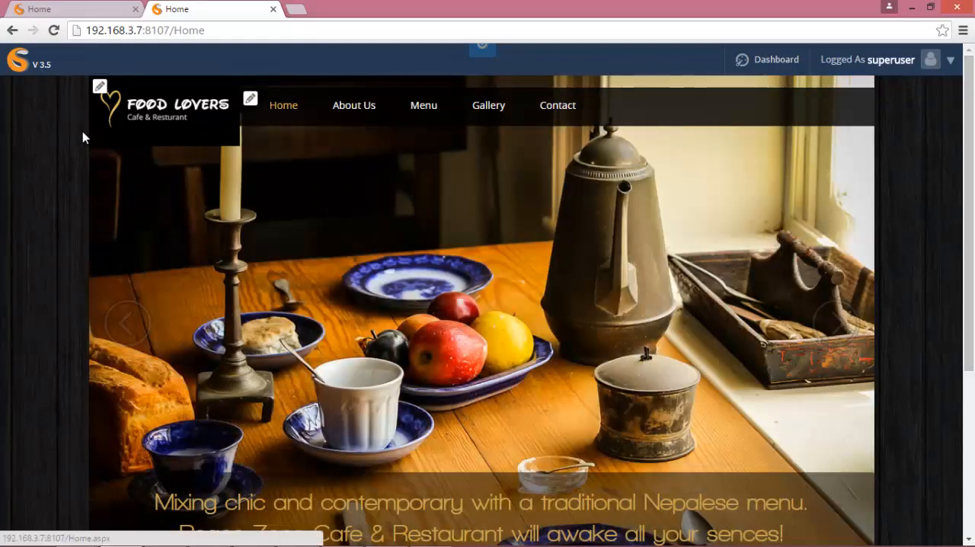
left_click(85, 10)
- Log in to the local site with the superuser account
left_click(852, 85)
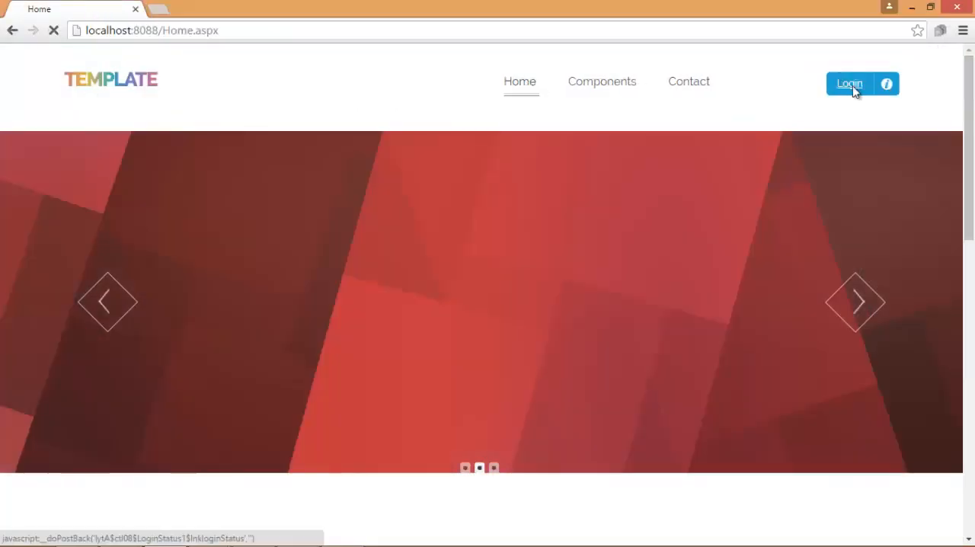
type("superuser")
key("Tab")
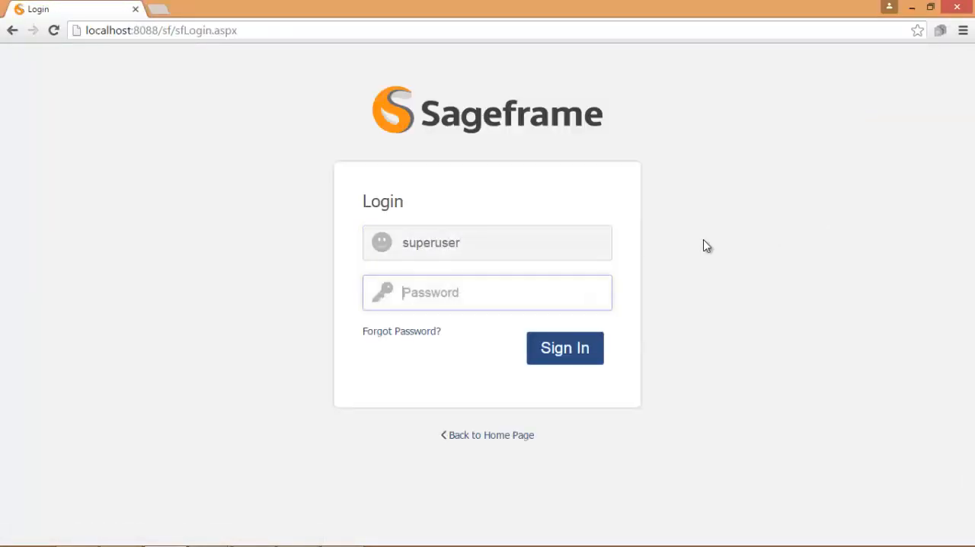
left_click(579, 346)
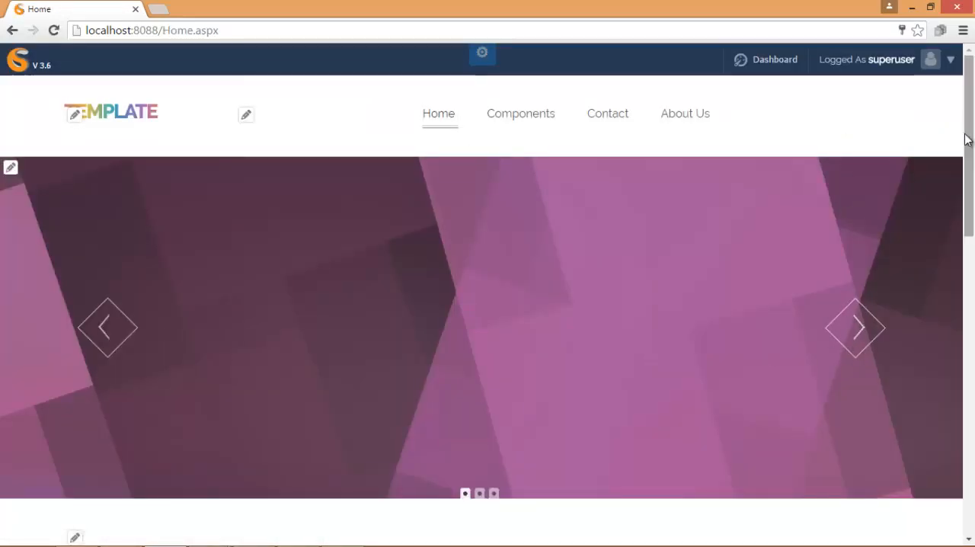
- Look over the home page and open the About Us page
left_click_drag(966, 137, 889, 106)
left_click(705, 114)
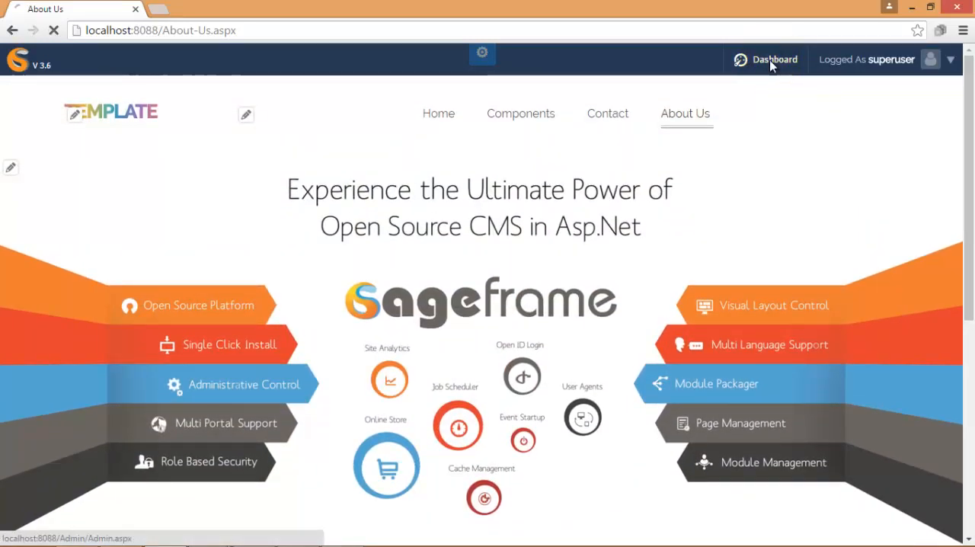
- Go through the dashboard to the Template Manager and create a new template named FoodLover
left_click(770, 61)
left_click_drag(969, 153, 955, 271)
left_click(451, 285)
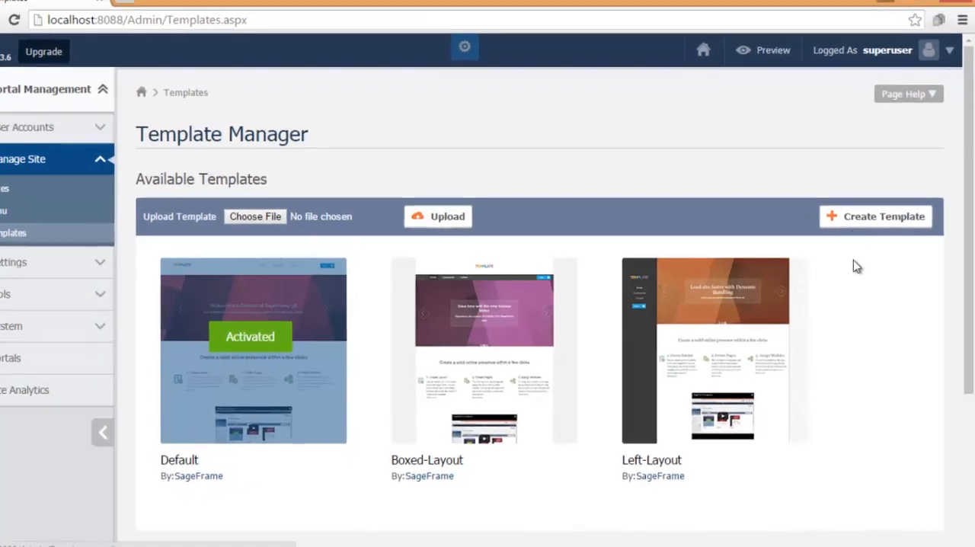
left_click(880, 218)
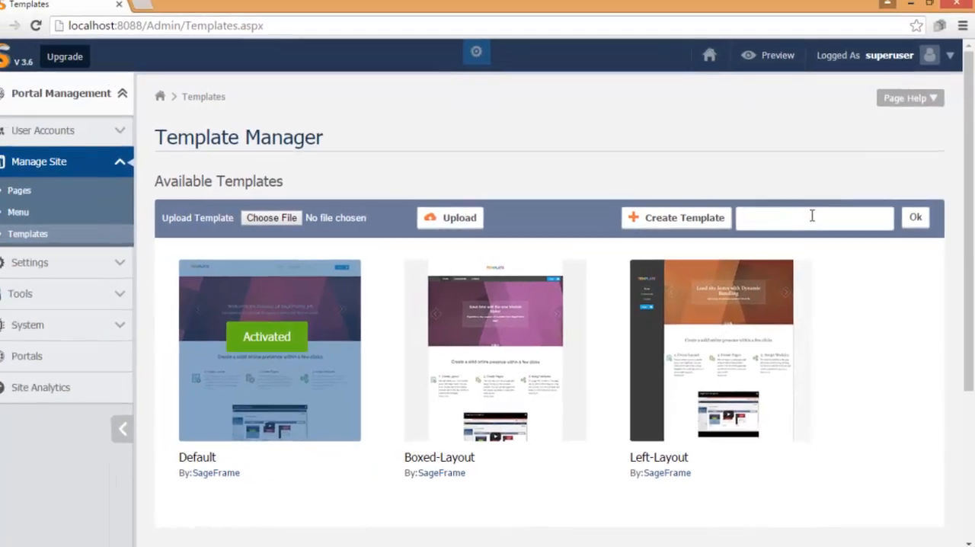
type("FoodLover")
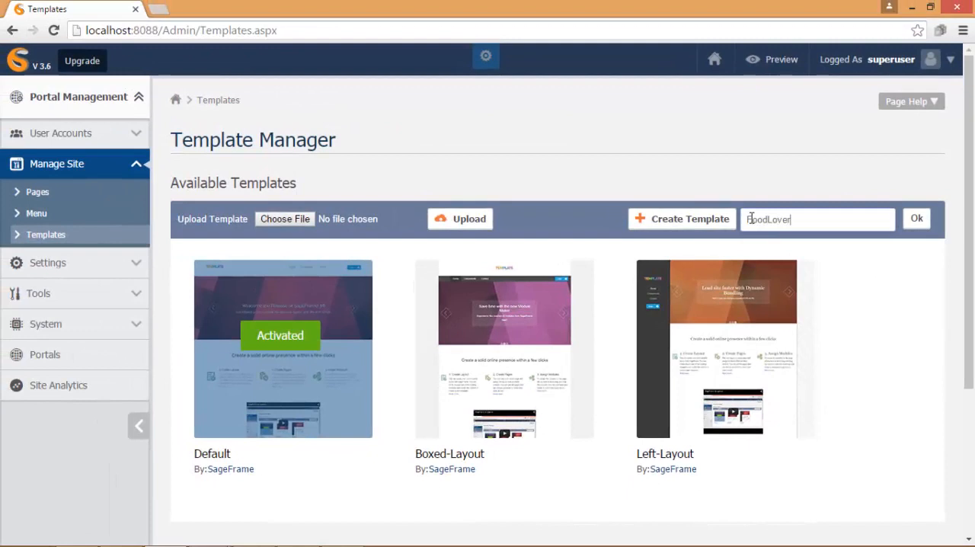
left_click(917, 219)
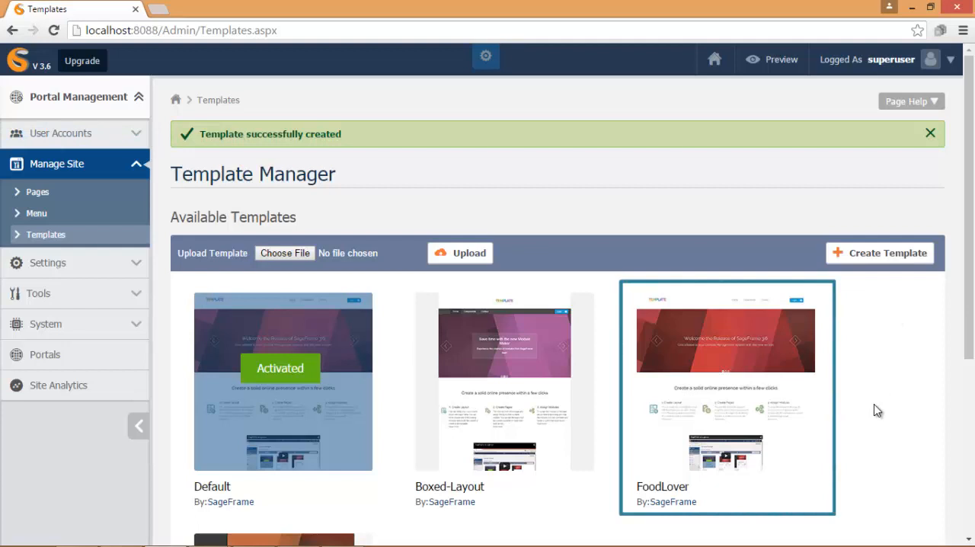
- In the FoodLover template's layout manager, start a new layout cloned from handheld and name it Home
mouse_move(744, 397)
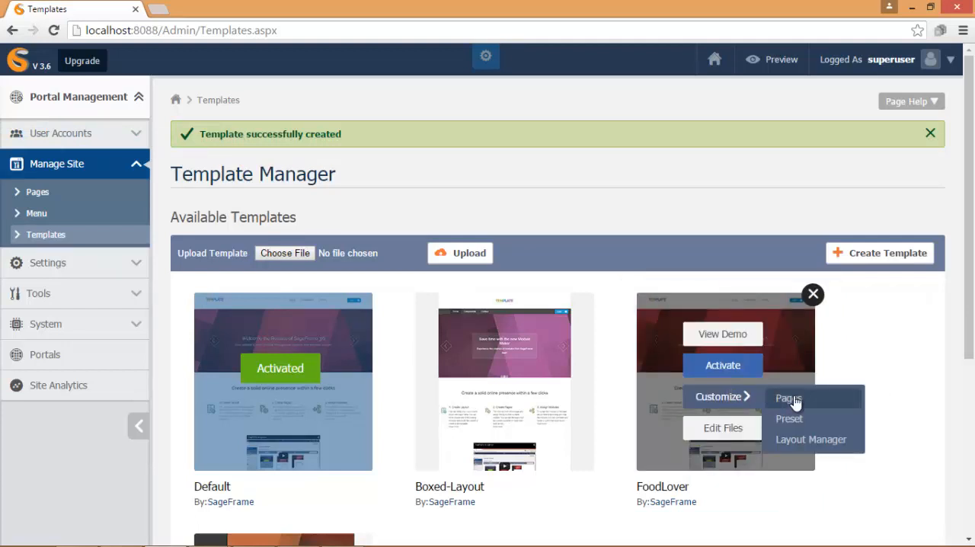
left_click(793, 440)
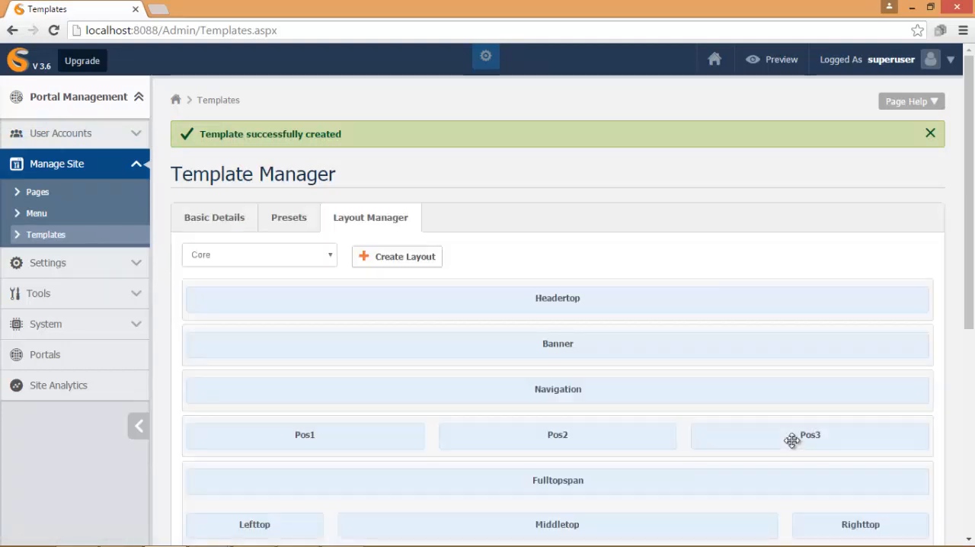
left_click(425, 263)
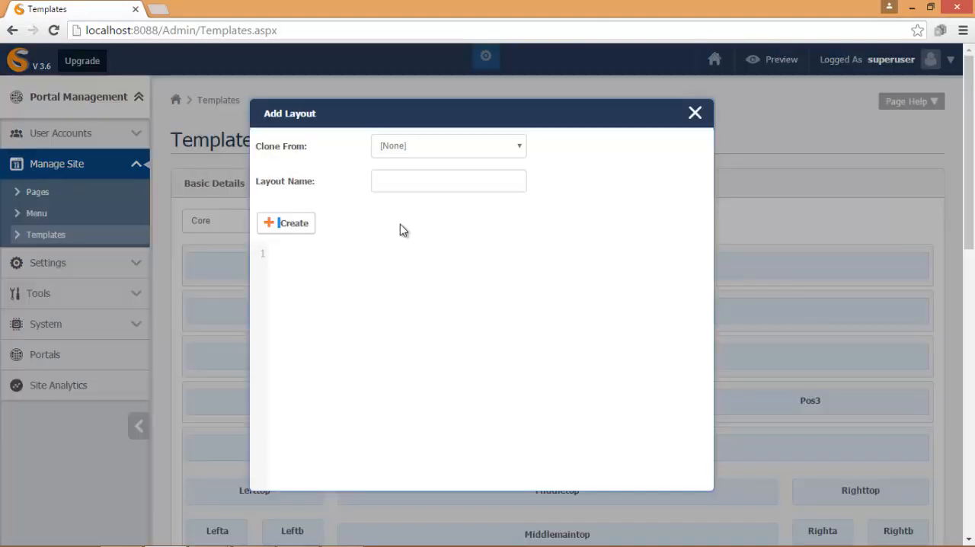
left_click(522, 147)
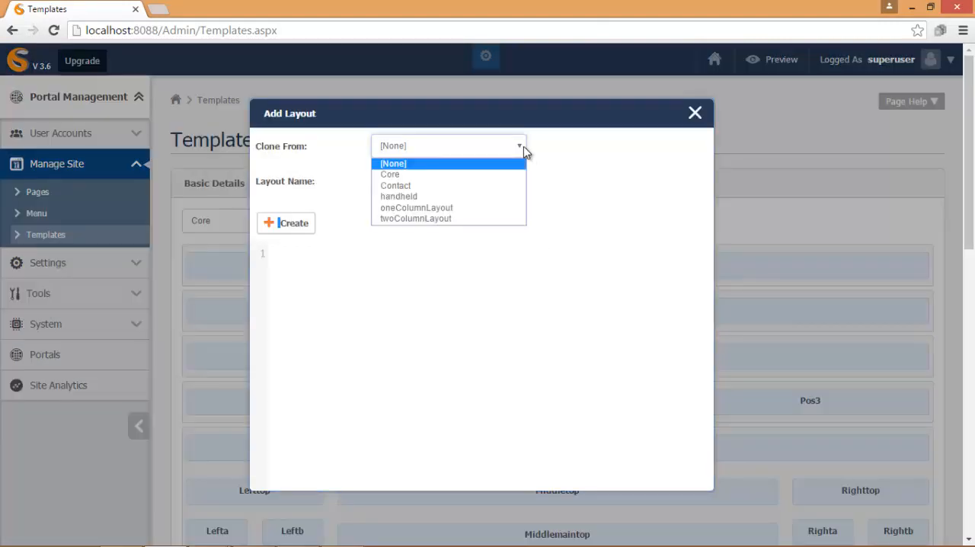
left_click(514, 196)
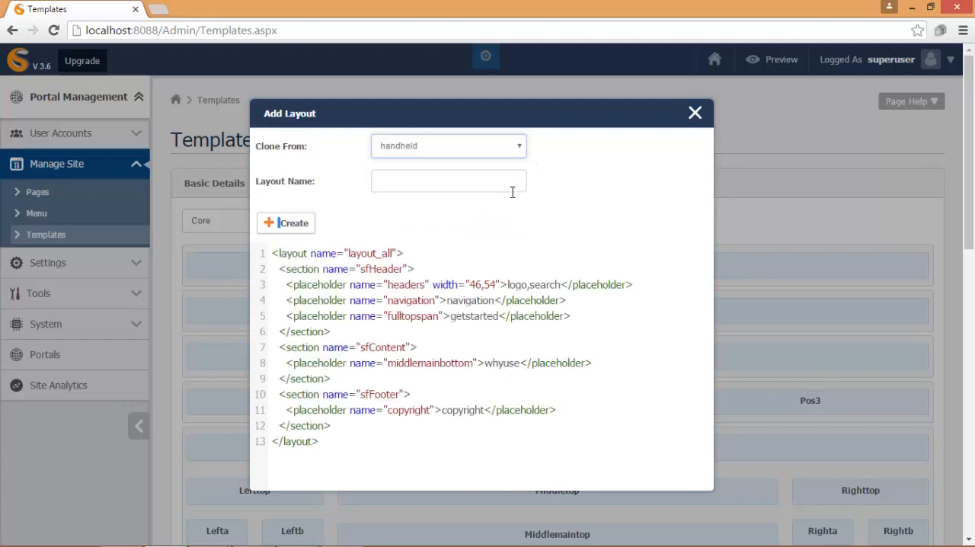
left_click(401, 184)
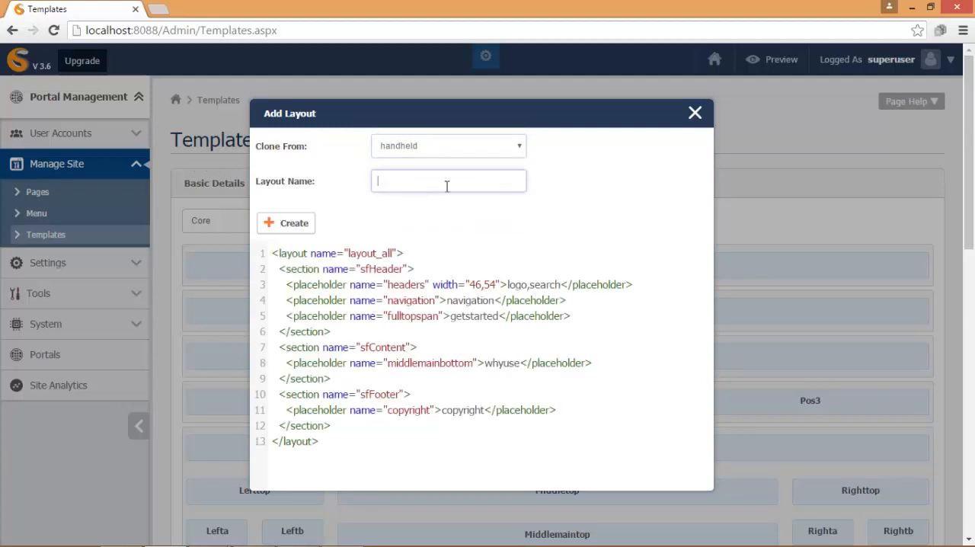
type("Home")
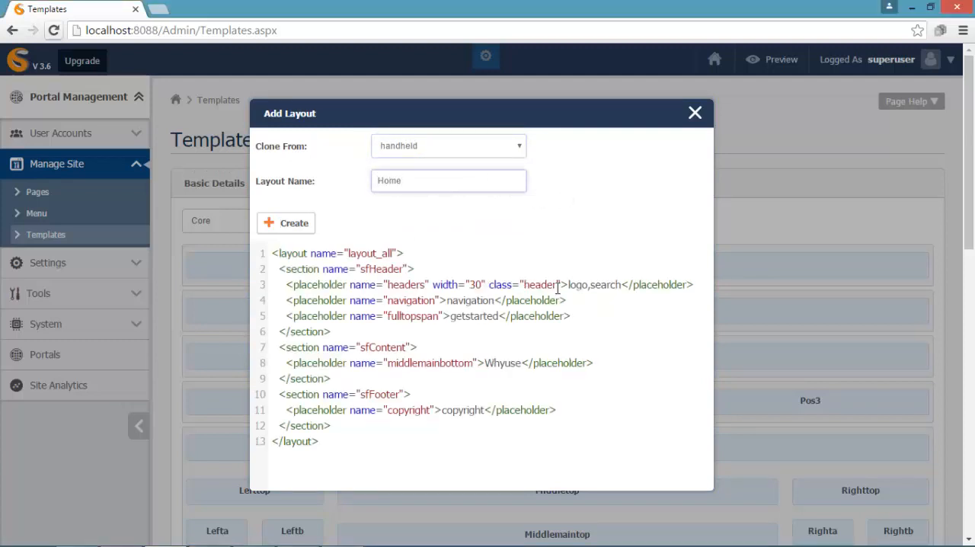
- Set the headers placeholder's width to 20,80 and remove its class attribute
left_click(475, 284)
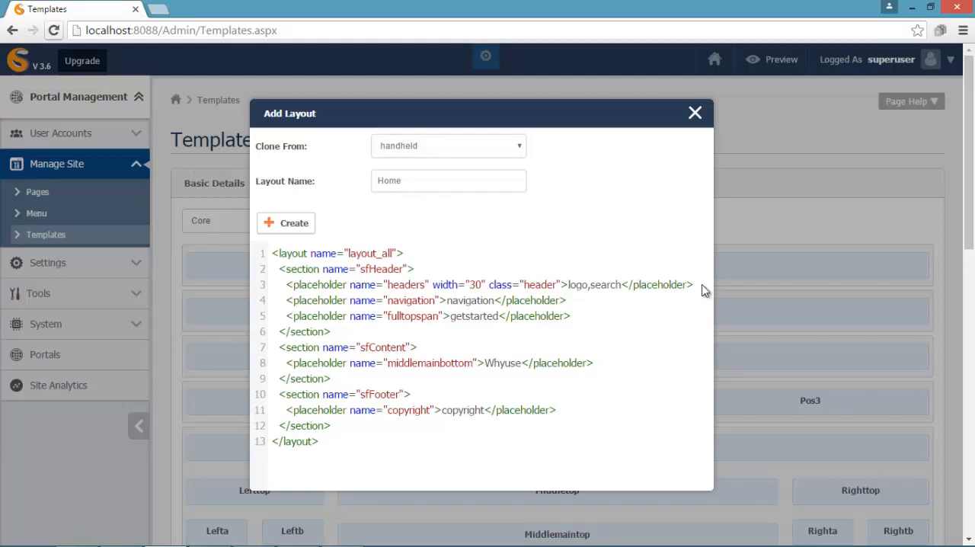
key("BackSpace")
key("Delete")
type("20,80")
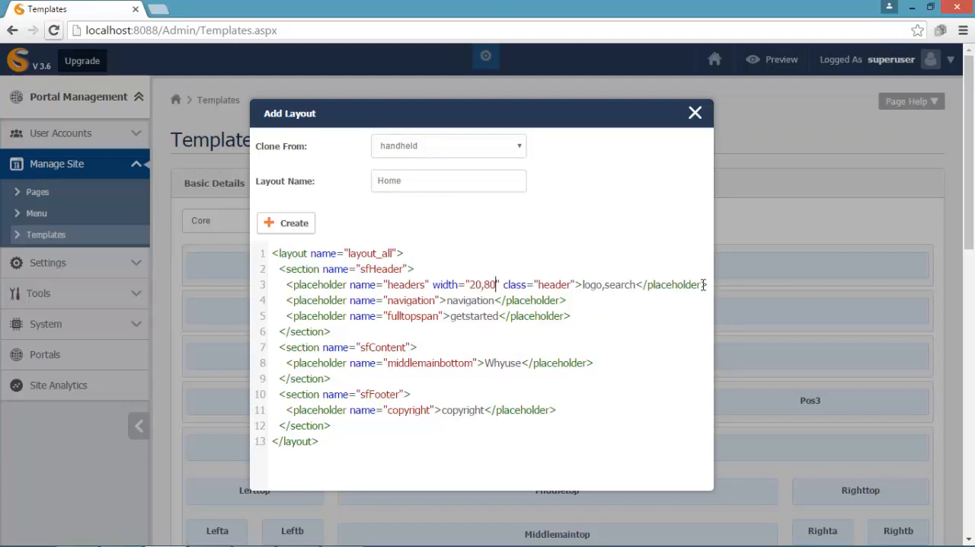
key("Delete")
key("Delete")
key("Delete")
key("Delete")
key("Delete")
key("Delete")
key("Delete")
key("Delete")
key("Delete")
key("Delete")
key("Delete")
key("Delete")
key("Delete")
key("Delete")
key("Delete")
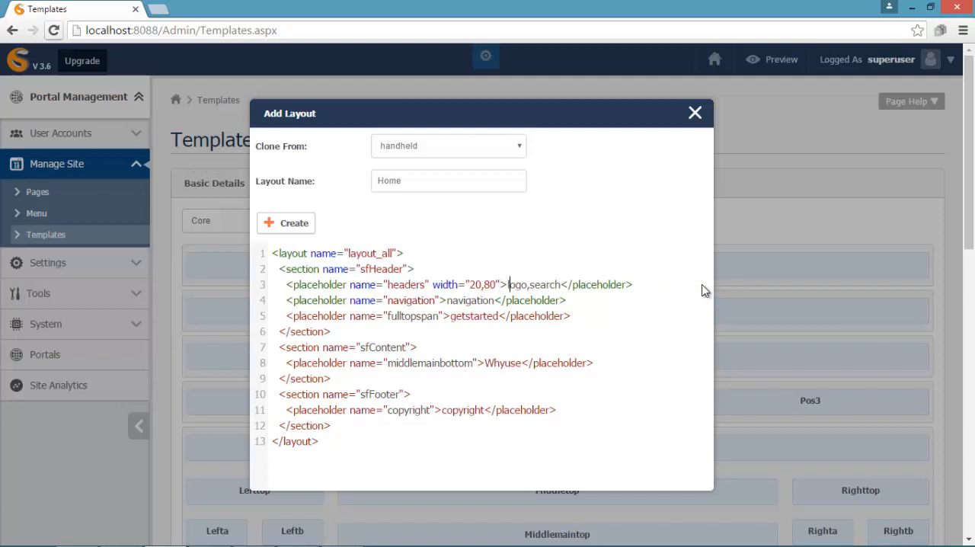
- Replace search with navigation in the headers placeholder so that it lists logo,navigation
key("Delete")
key("Delete")
key("Delete")
key("Delete")
key("Delete")
key("Delete")
type("navigation")
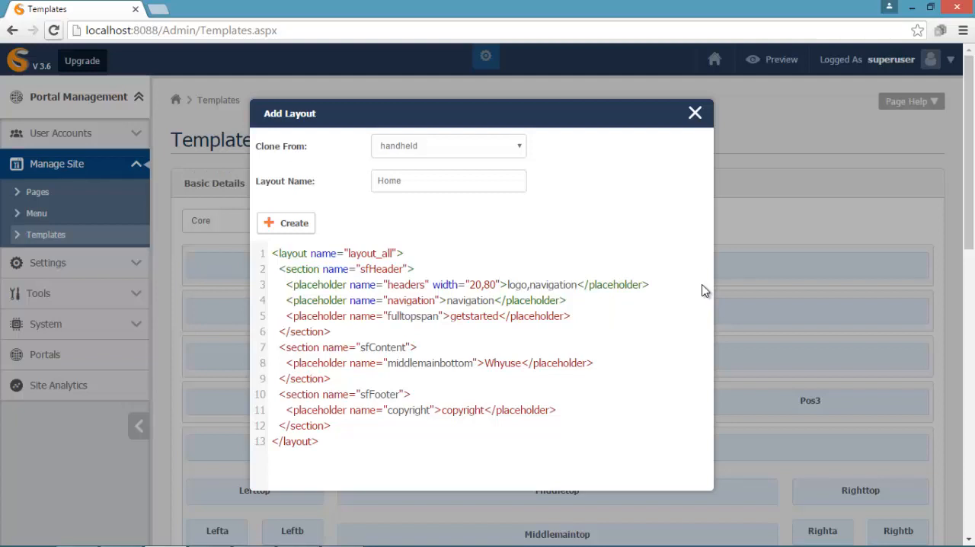
- Delete the separate navigation and fulltopspan placeholder lines from the sfHeader section
left_click_drag(571, 316, 272, 300)
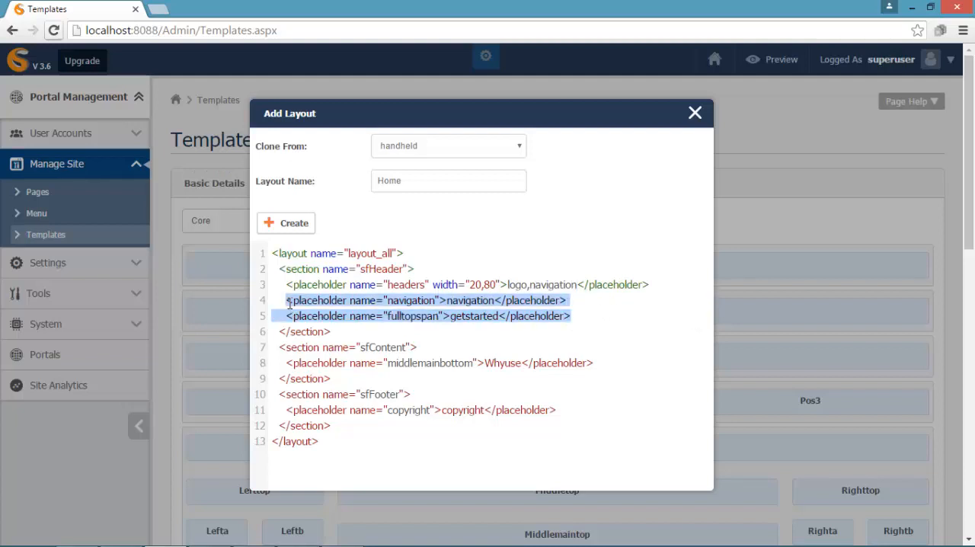
key("BackSpace")
key("BackSpace")
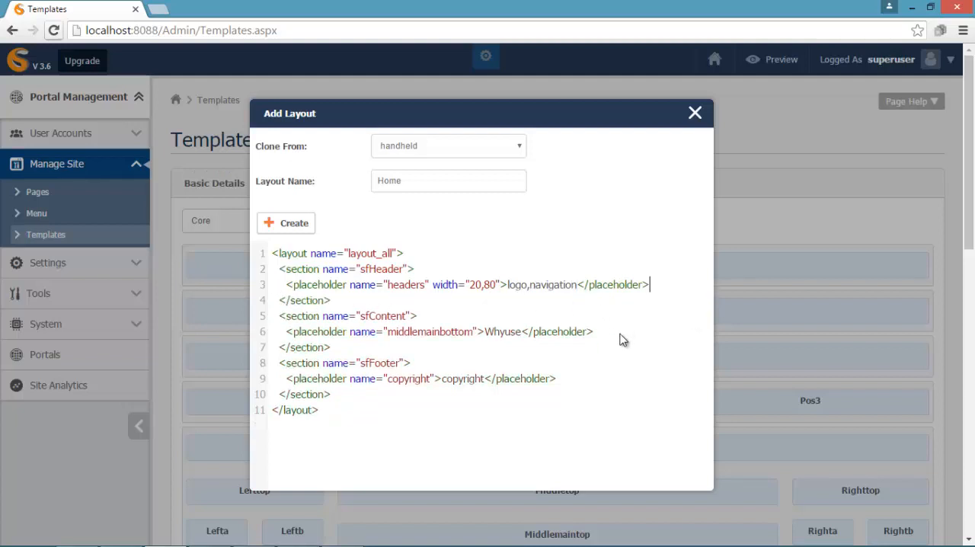
- Duplicate the middlemainbottom placeholder line within the sfContent section
left_click_drag(594, 332, 286, 332)
key("ctrl+c")
key("End")
key("Return")
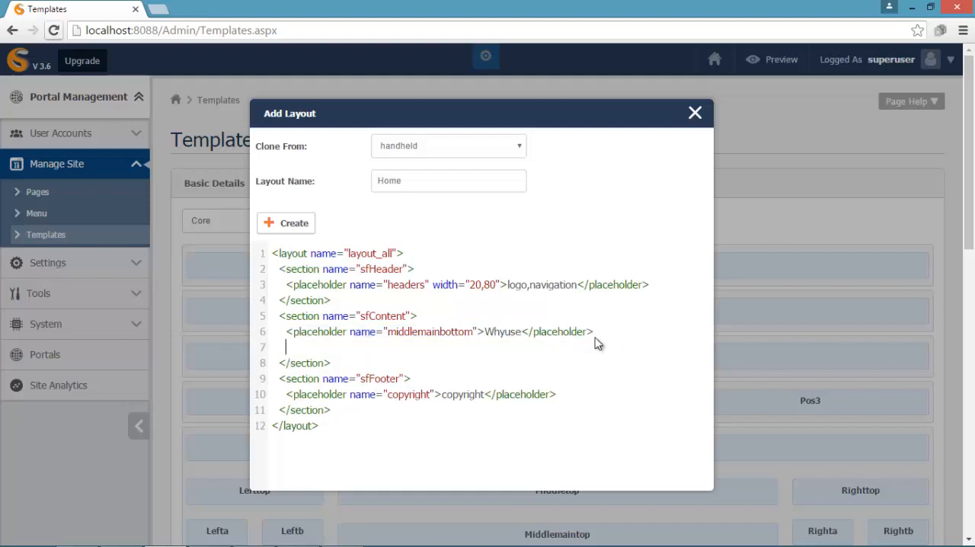
key("ctrl+v")
- Rename the first sfContent placeholder to middlemaintop and change its content to banner
key("BackSpace")
key("BackSpace")
key("BackSpace")
key("BackSpace")
key("BackSpace")
key("BackSpace")
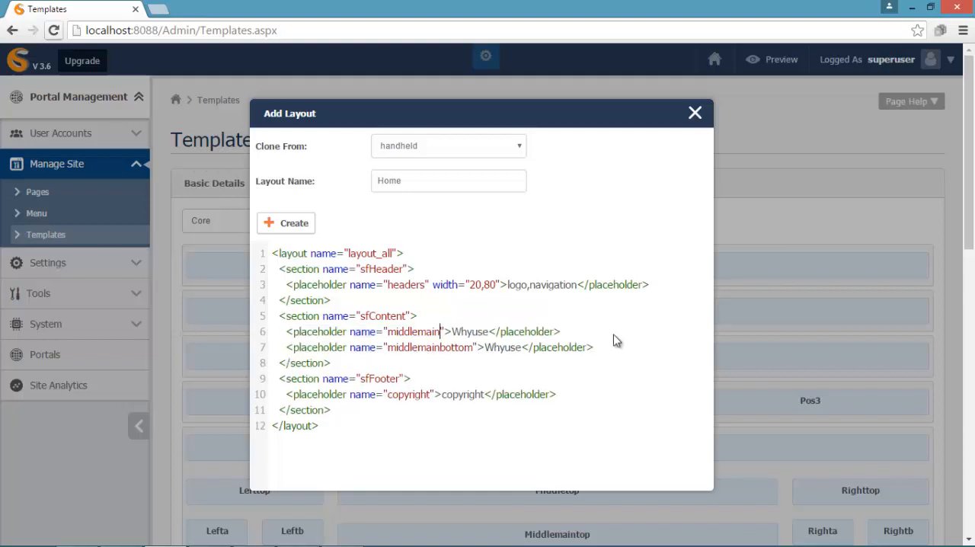
type("top")
key("Right")
key("Right")
key("Delete")
key("Delete")
key("Delete")
key("Delete")
key("Delete")
key("Delete")
type("banner")
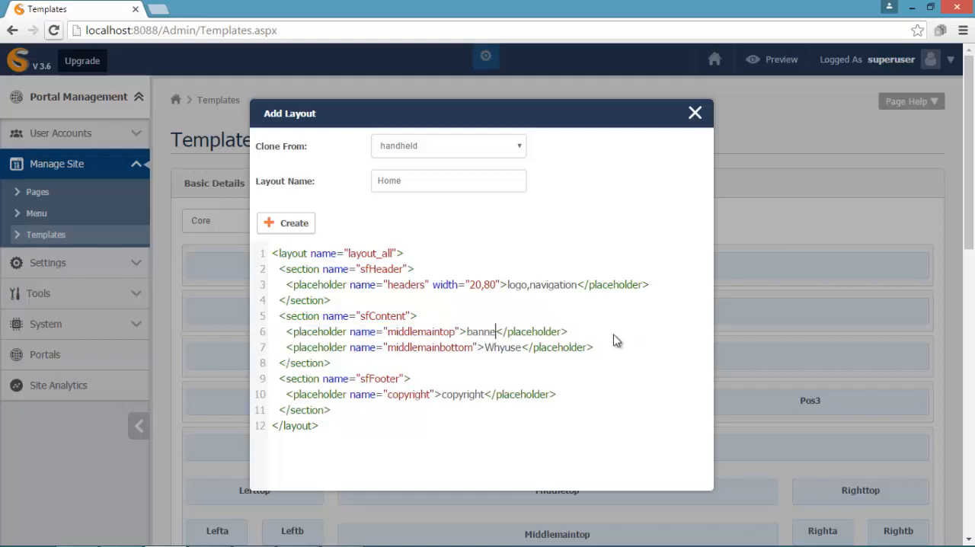
- Rename the second sfContent placeholder, which contains Whyuse, to middlemaincurrent
key("BackSpace")
key("BackSpace")
key("BackSpace")
key("BackSpace")
key("BackSpace")
key("BackSpace")
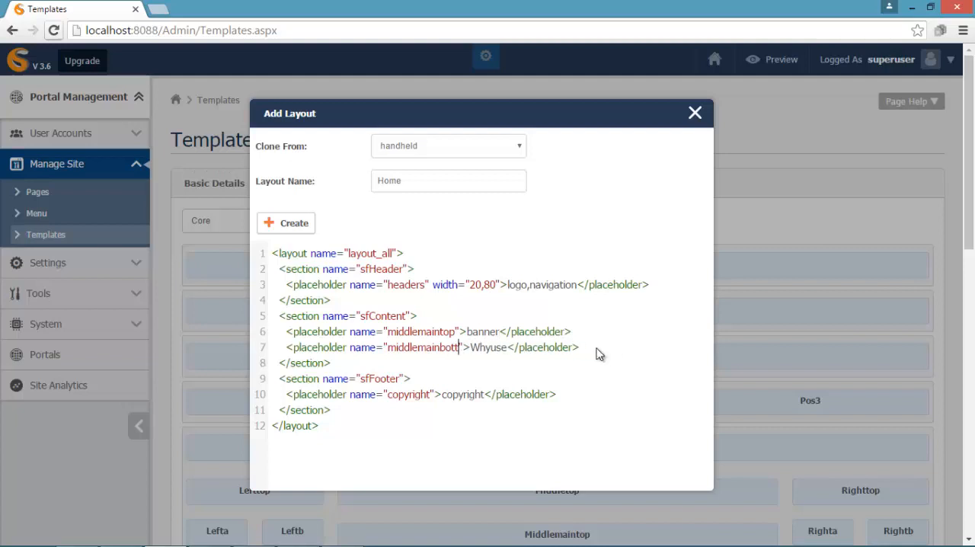
type("current")
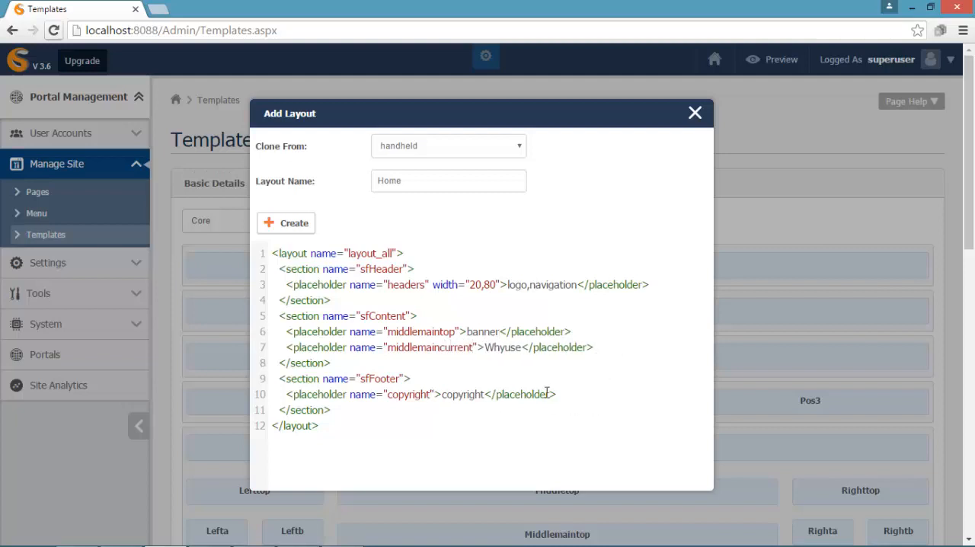
- Rename the copyright placeholder in the sfFooter section to footerblocks
key("BackSpace")
key("BackSpace")
key("BackSpace")
key("BackSpace")
key("BackSpace")
key("BackSpace")
key("BackSpace")
key("BackSpace")
key("BackSpace")
type("footerblocks\"")
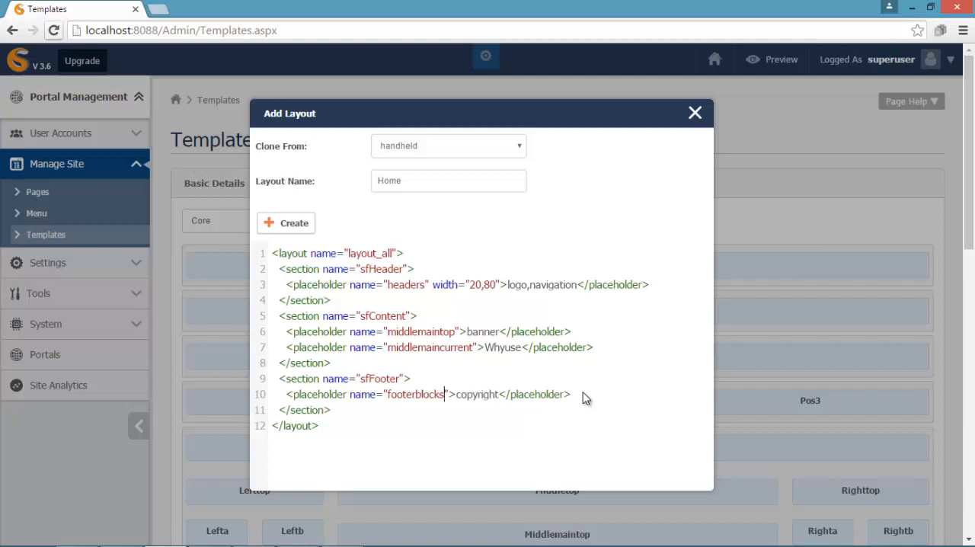
type(" width=")
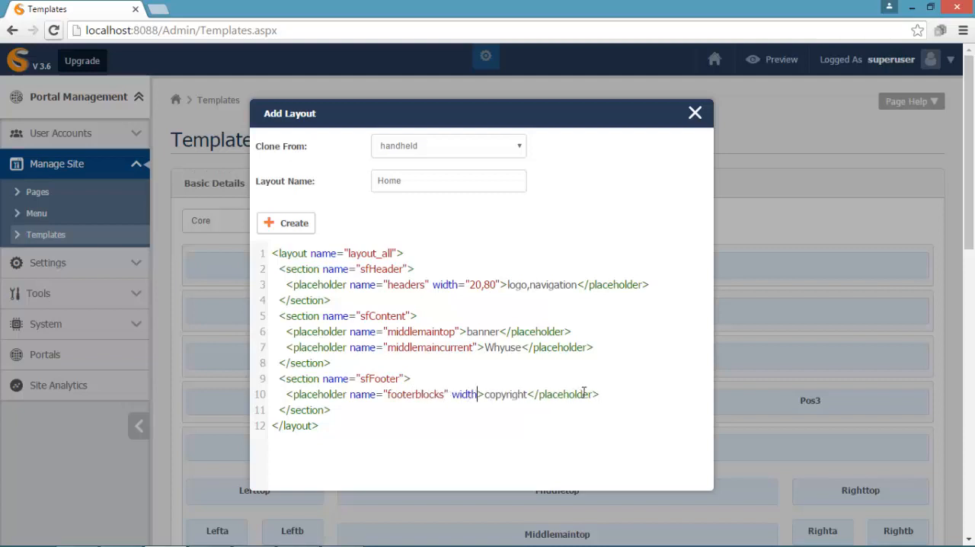
type("\"")
type("45,20,")
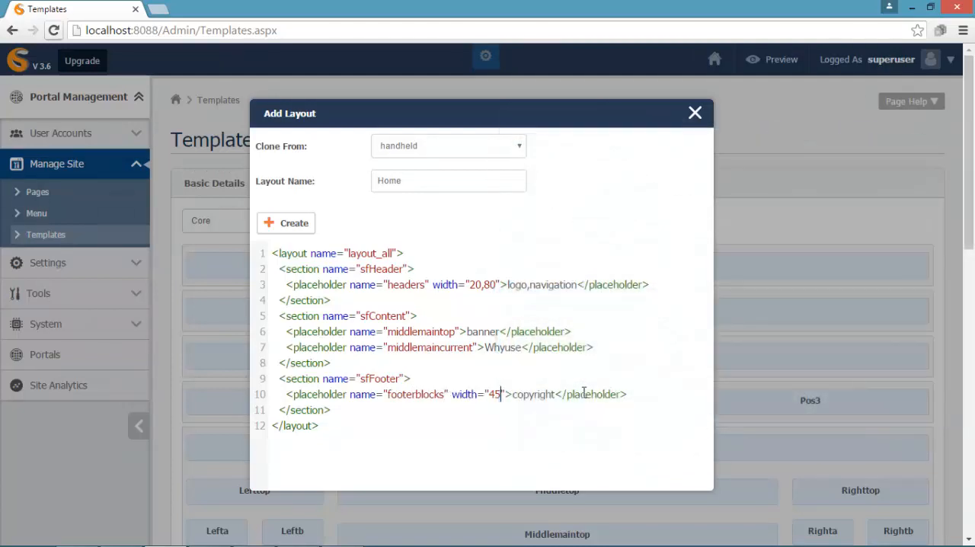
type("35\">")
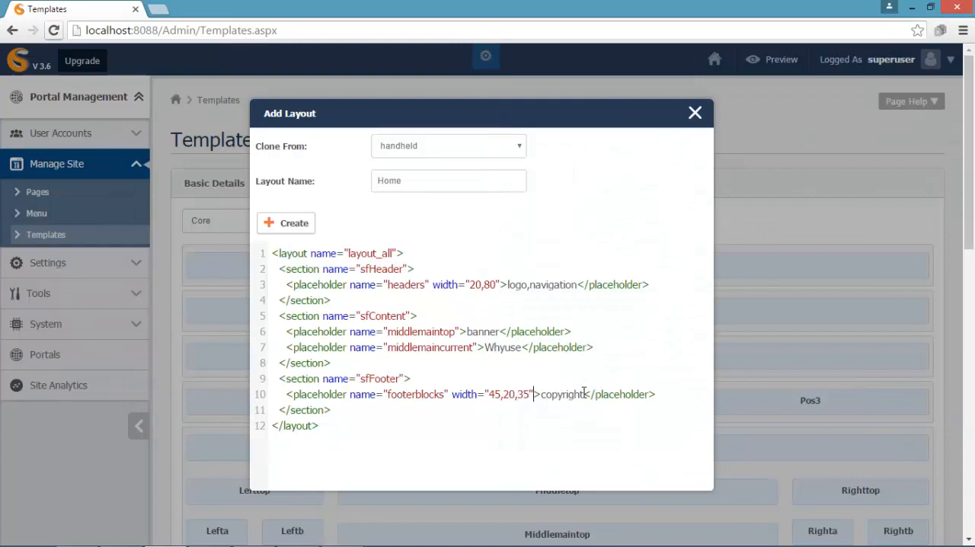
type("about,links,")
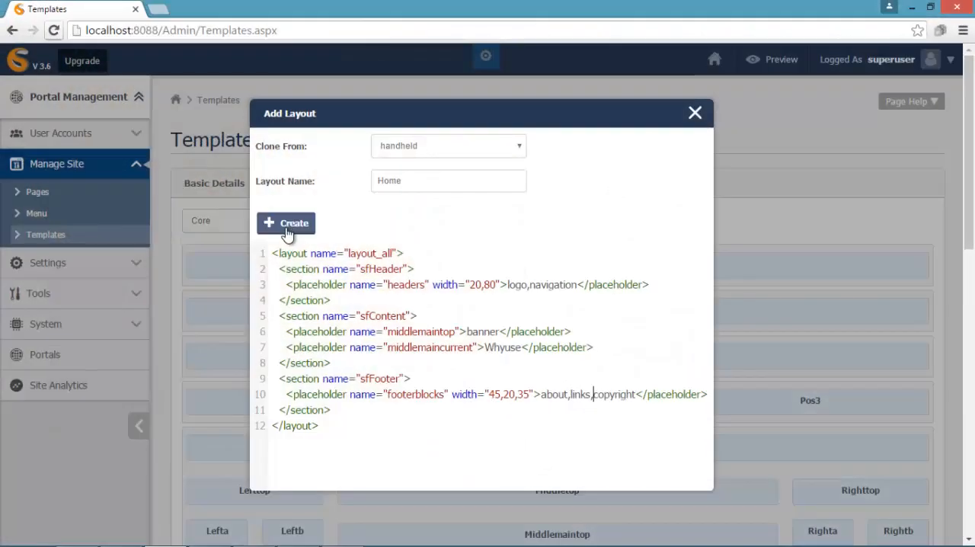
- Give the footerblocks placeholder width 45,20,35 and content about,links,copyright, and create the Home layout
left_click(290, 229)
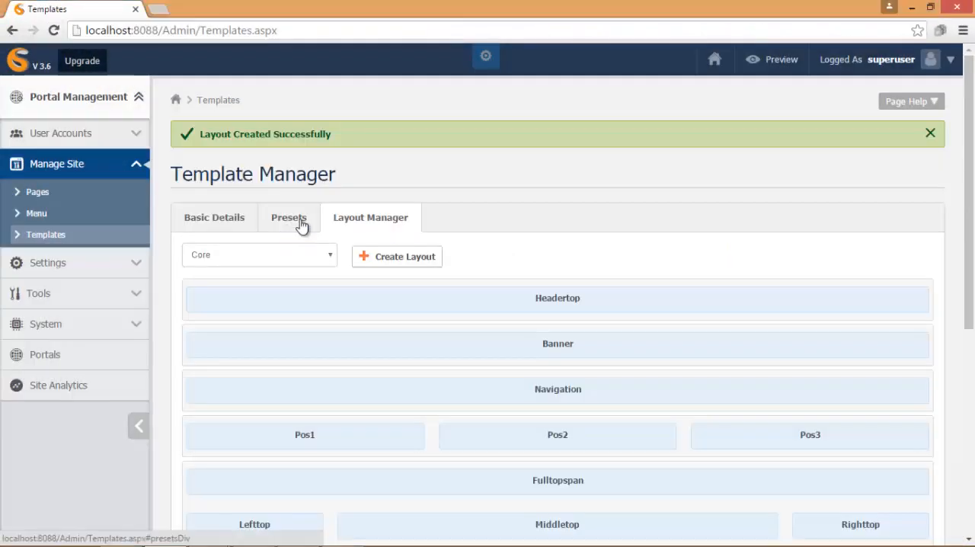
- Start a new layout cloned from handheld and name it Contact
left_click(399, 259)
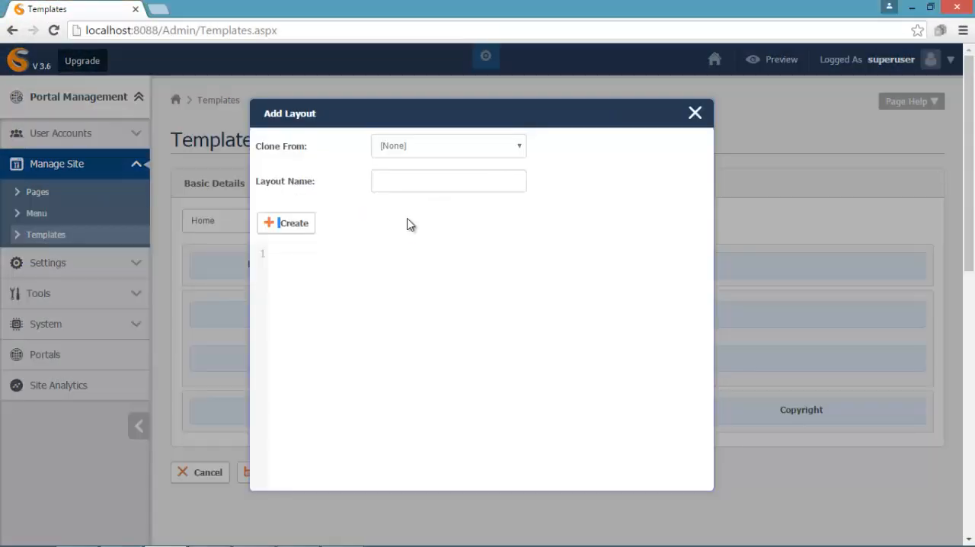
left_click(520, 149)
left_click(506, 185)
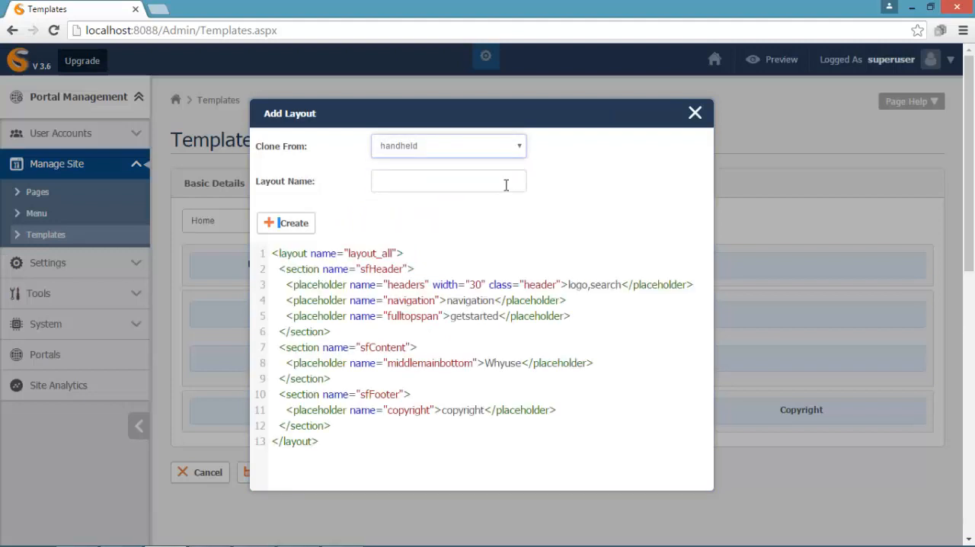
left_click(384, 182)
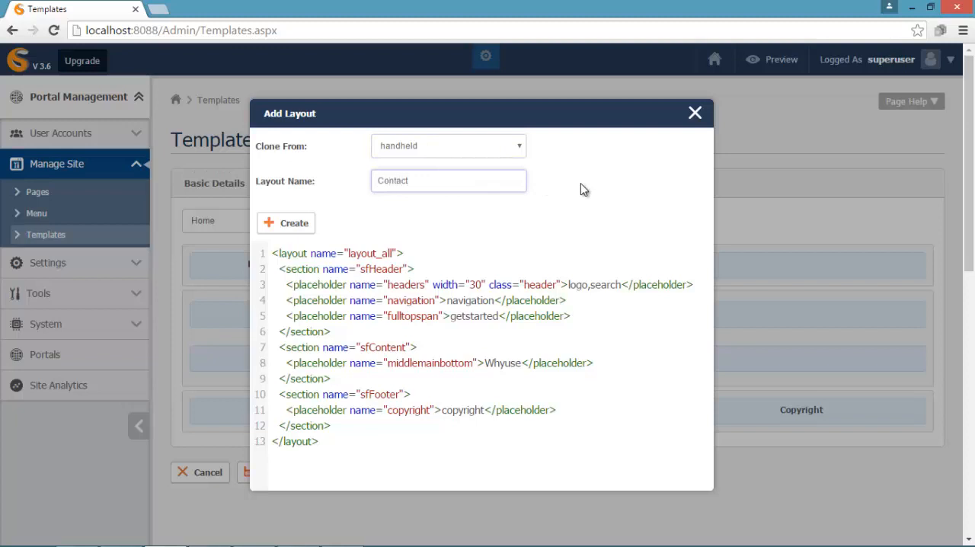
- Set the headers placeholder's width to 20,80 and remove its class attribute
left_click(483, 285)
key("BackSpace")
key("BackSpace")
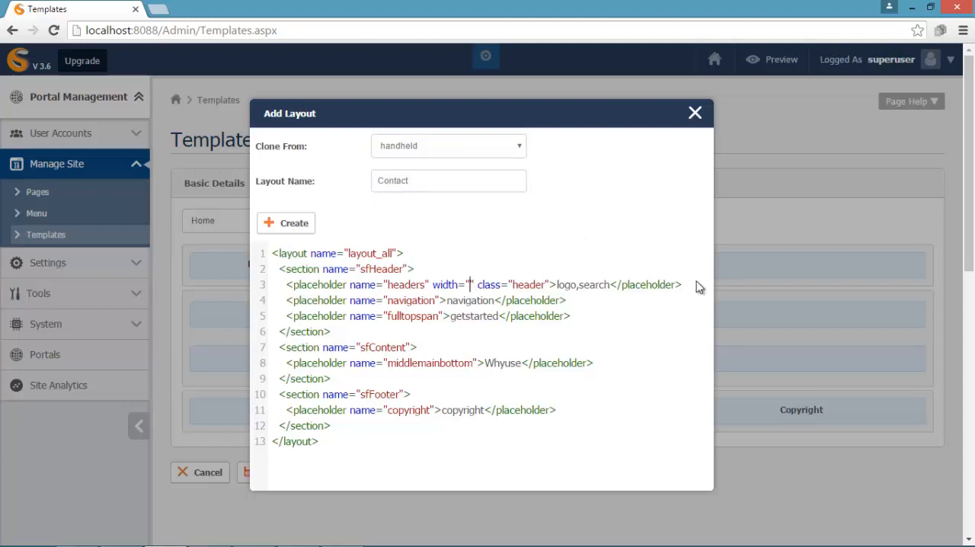
type("20,80")
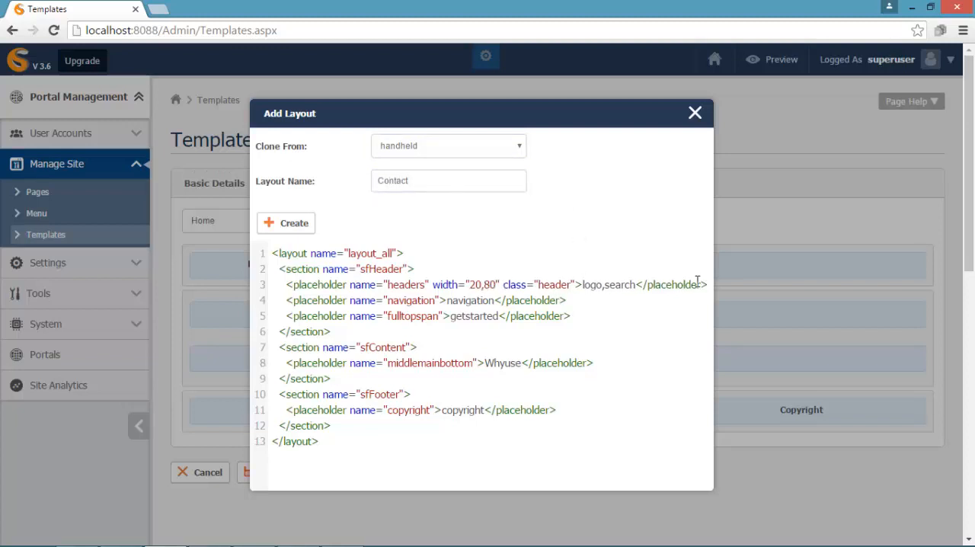
key("Delete")
key("Delete")
key("Delete")
key("Delete")
key("Delete")
key("Delete")
key("Delete")
key("Delete")
key("Delete")
key("Delete")
key("Delete")
key("Delete")
key("Delete")
key("Delete")
key("Delete")
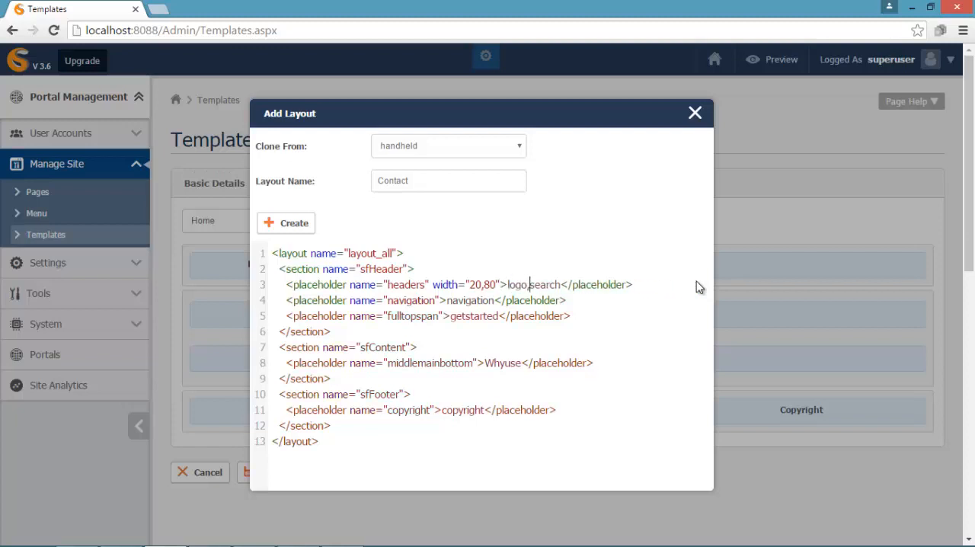
- Replace search with navigation in the headers placeholder so its content reads logo,navigation
key("Delete")
key("Delete")
key("Delete")
key("Delete")
key("Delete")
key("Delete")
type("navigation")
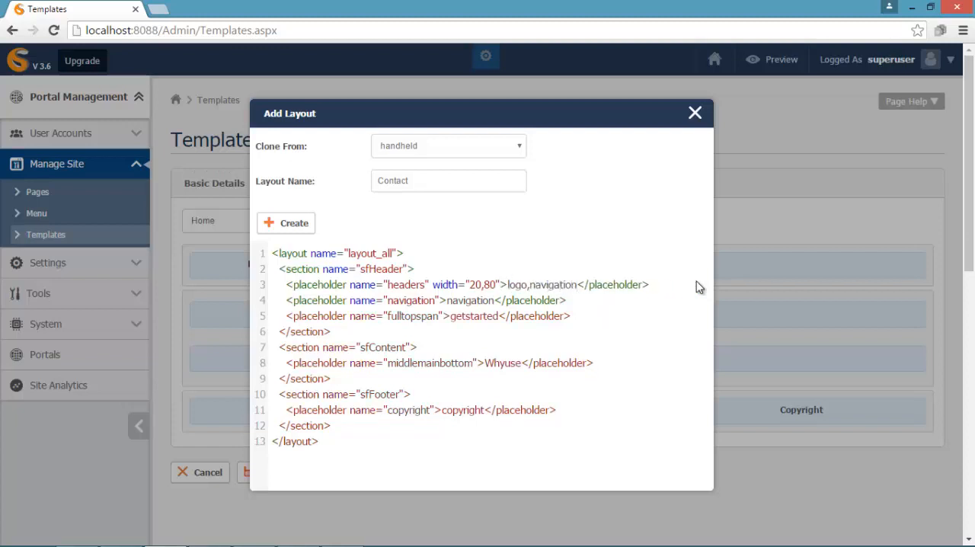
- Delete the separate navigation and fulltopspan placeholder lines from the sfHeader section
left_click_drag(571, 316, 284, 300)
key("Delete")
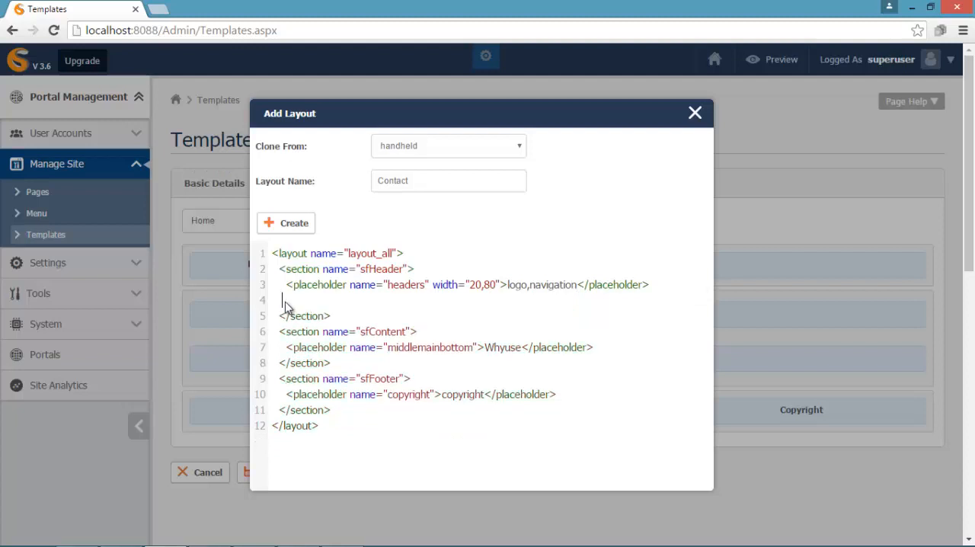
key("BackSpace")
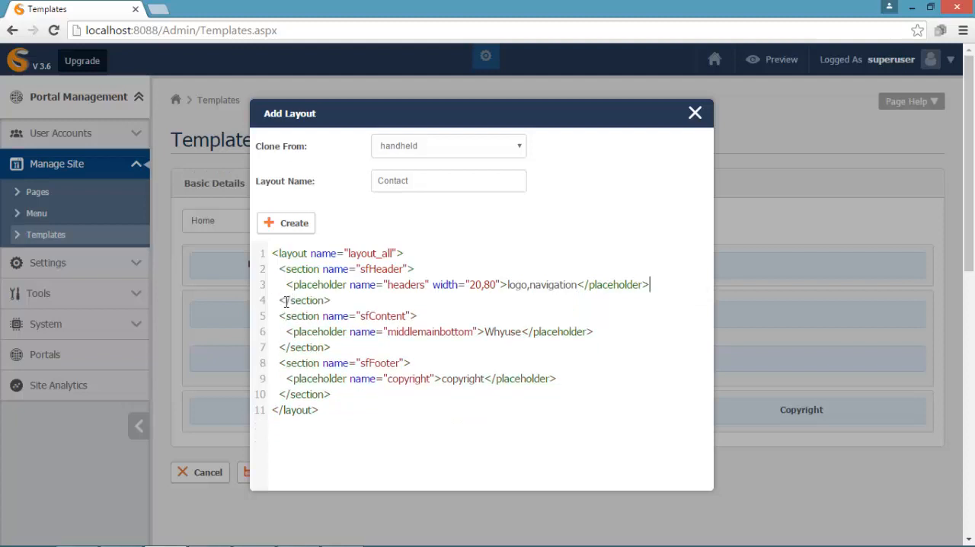
- Duplicate the middlemainbottom placeholder line within the sfContent section
left_click_drag(602, 334, 289, 334)
key("ctrl+c")
left_click(595, 332)
key("Return")
key("ctrl+v")
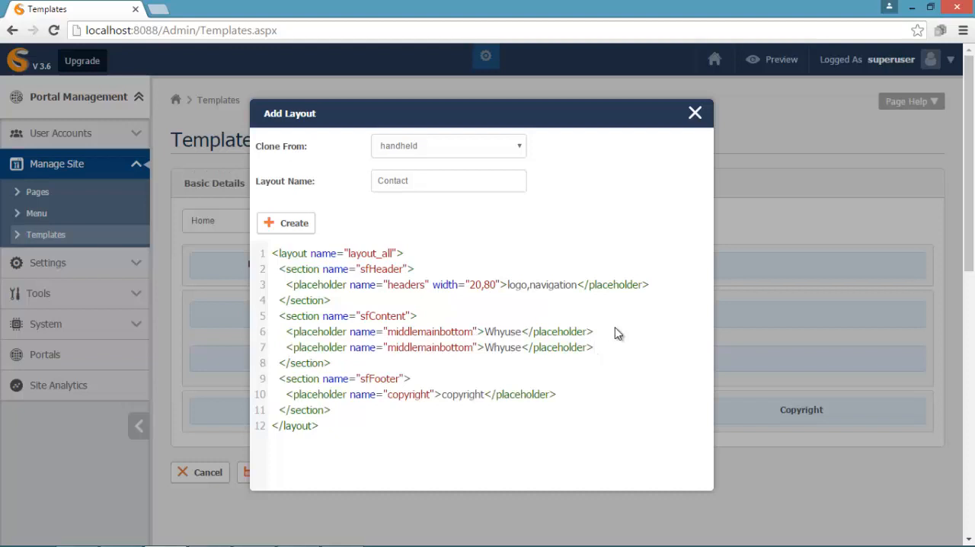
- Rename the first sfContent placeholder to middlemaincurrent and give it a width of 50,50
key("BackSpace")
key("BackSpace")
key("BackSpace")
key("BackSpace")
key("BackSpace")
key("BackSpace")
type("current")
type("\" width=\"")
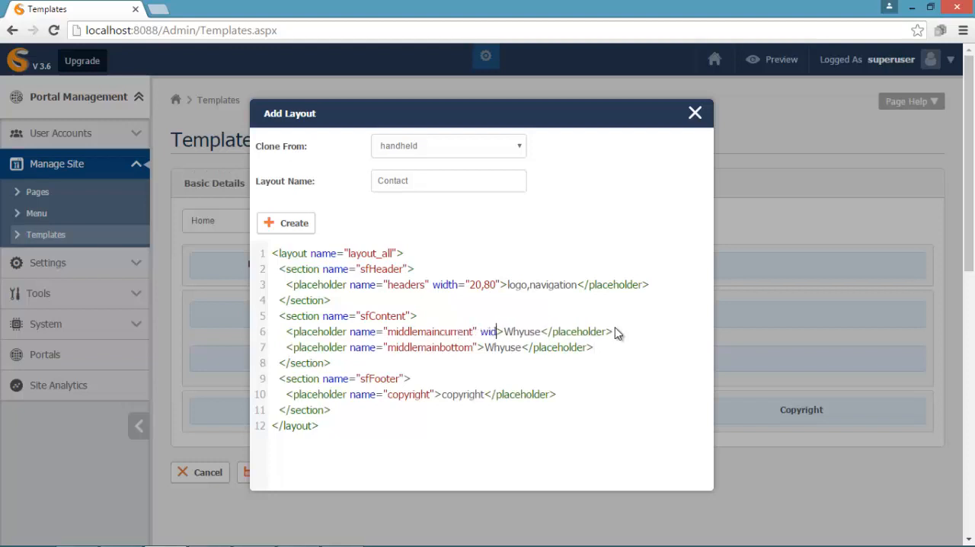
type("50,50\"")
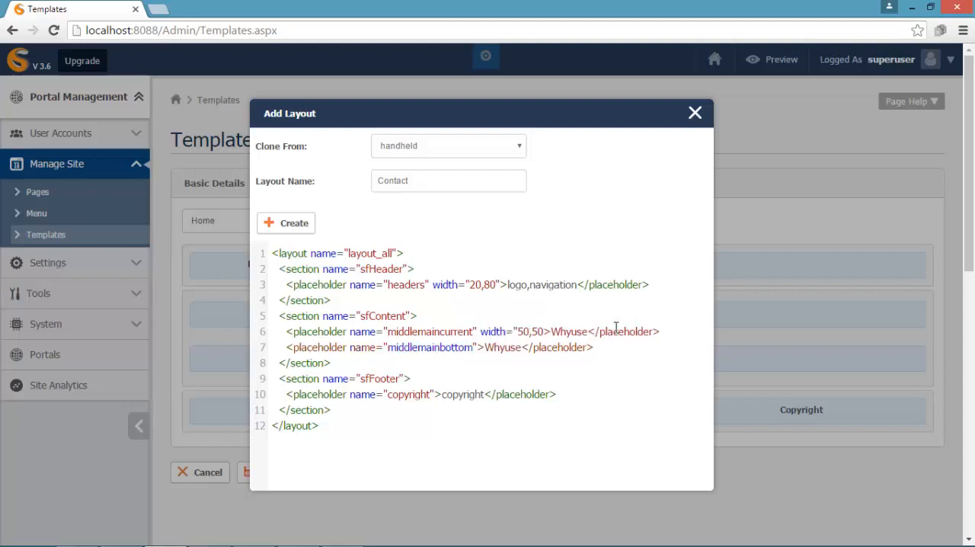
- Replace the middlemaincurrent placeholder's Whyuse content with contact,address
key("Right")
key("Delete")
key("Delete")
key("Delete")
key("Delete")
key("Delete")
key("Delete")
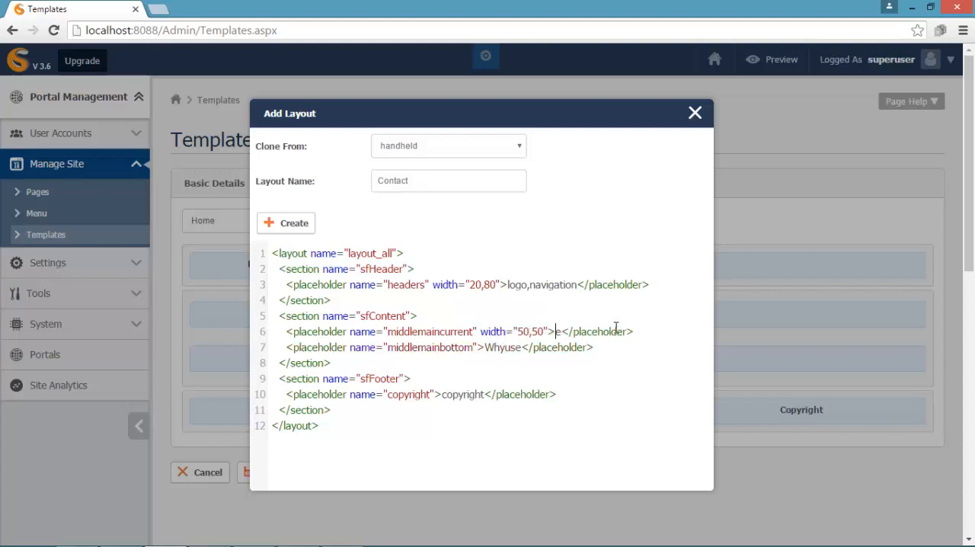
type("contact,address")
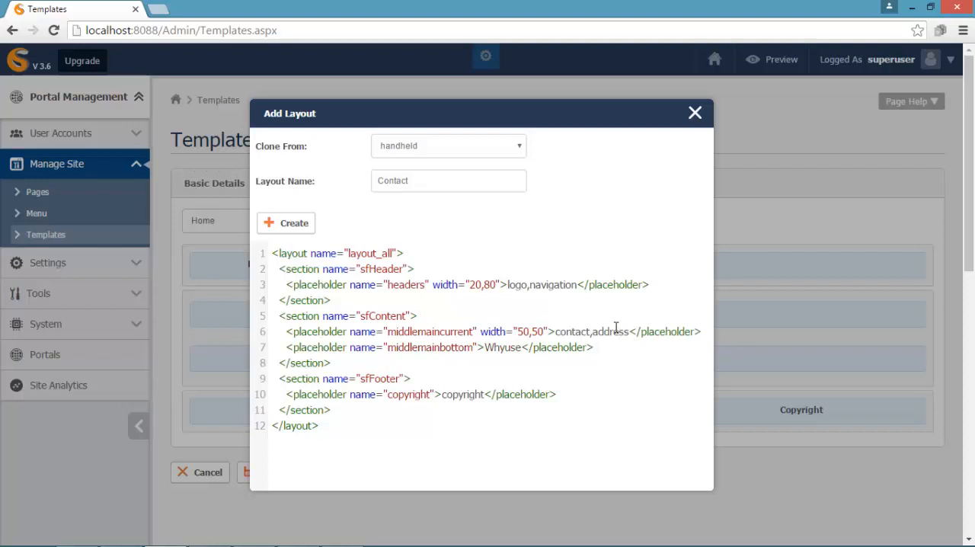
- Delete the remaining middlemainbottom placeholder line from the sfContent section
left_click_drag(614, 350, 289, 351)
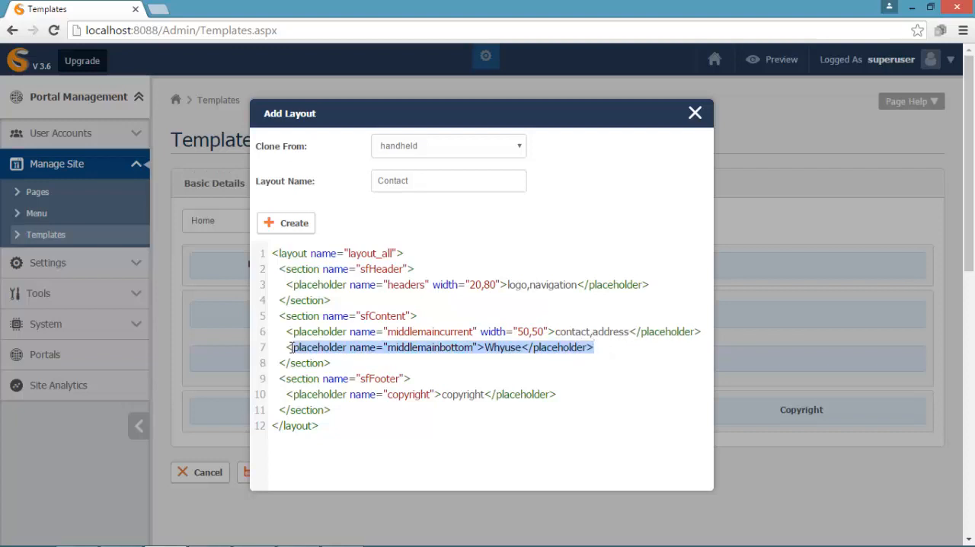
key("BackSpace")
key("BackSpace")
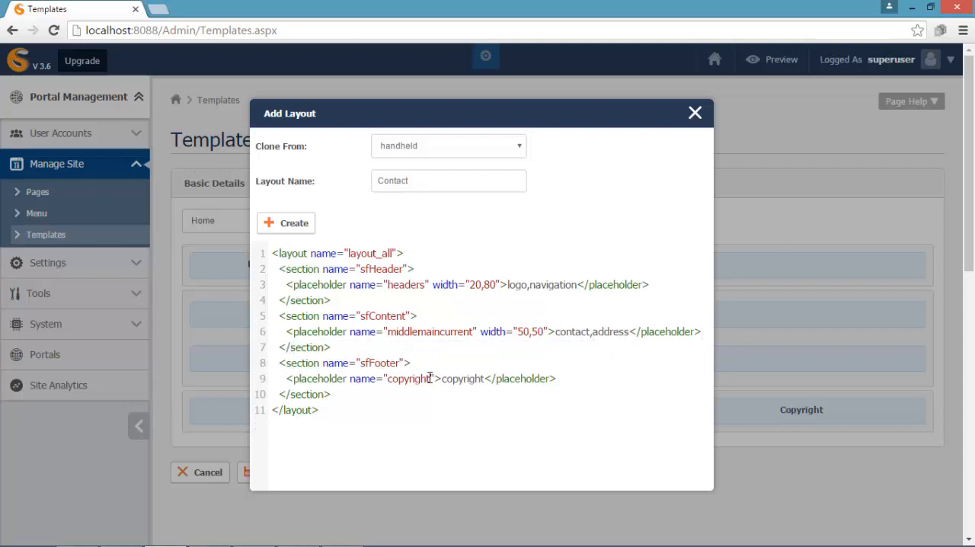
- Rename the copyright placeholder in the Contact layout's sfFooter section to footerblocks
key("BackSpace")
key("BackSpace")
key("BackSpace")
key("BackSpace")
key("BackSpace")
key("BackSpace")
key("BackSpace")
key("BackSpace")
key("BackSpace")
type("footerblo")
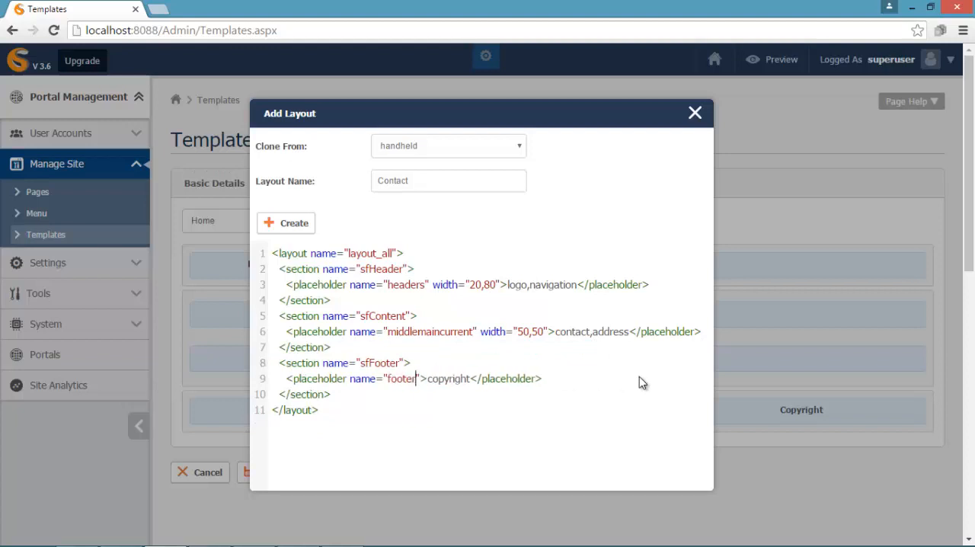
type("cks")
- Give the footerblocks placeholder width 45,20,35 and content about,links,copyright, and create the Contact layout
key("Right")
type("width")
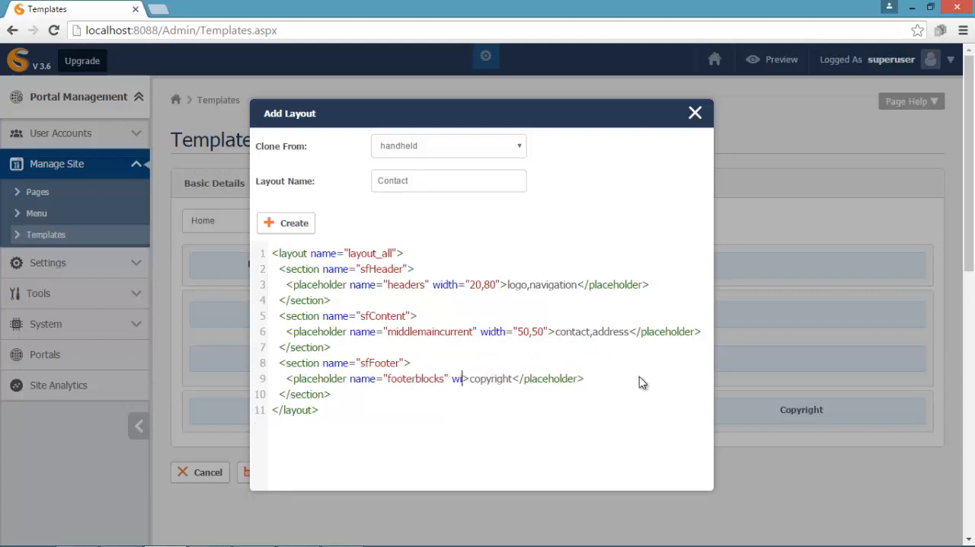
type("=\"")
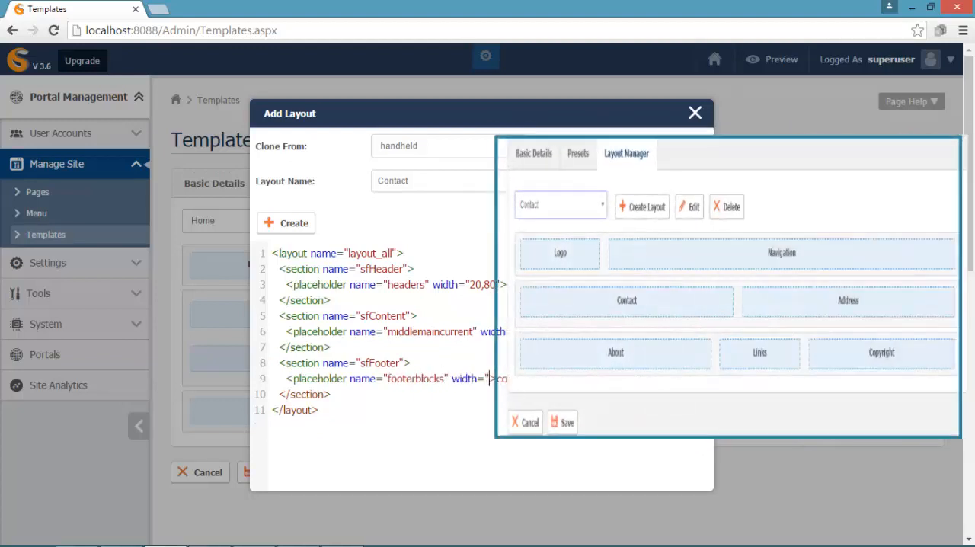
type("45,20,35")
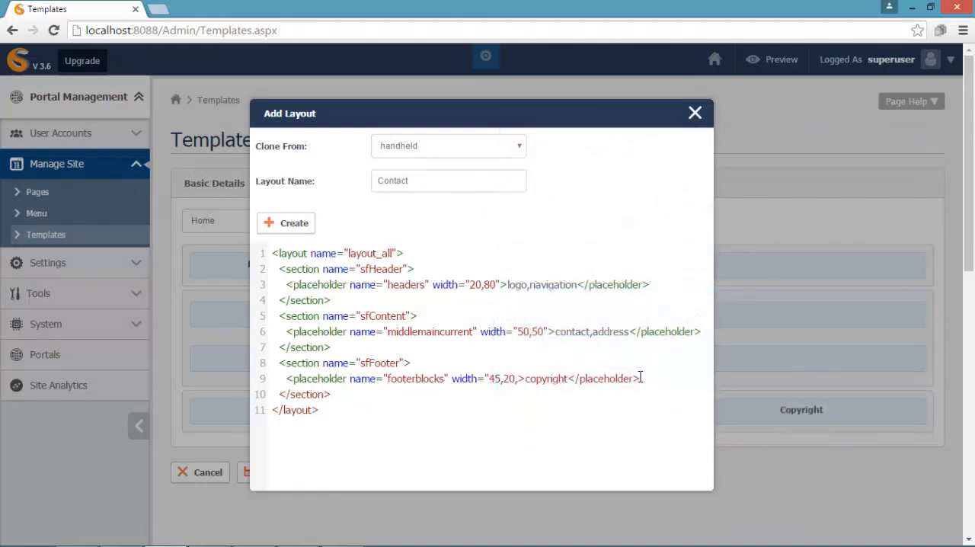
type("about,links")
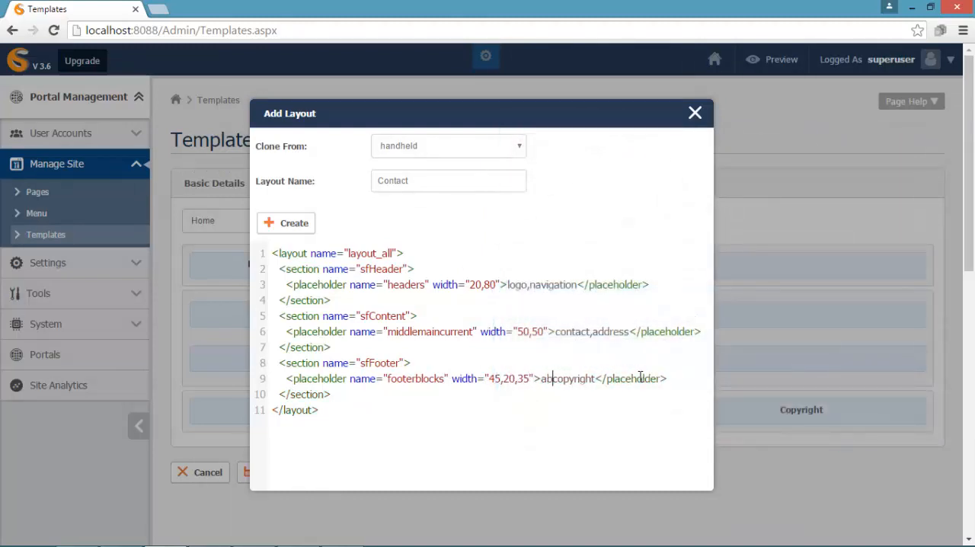
type(",")
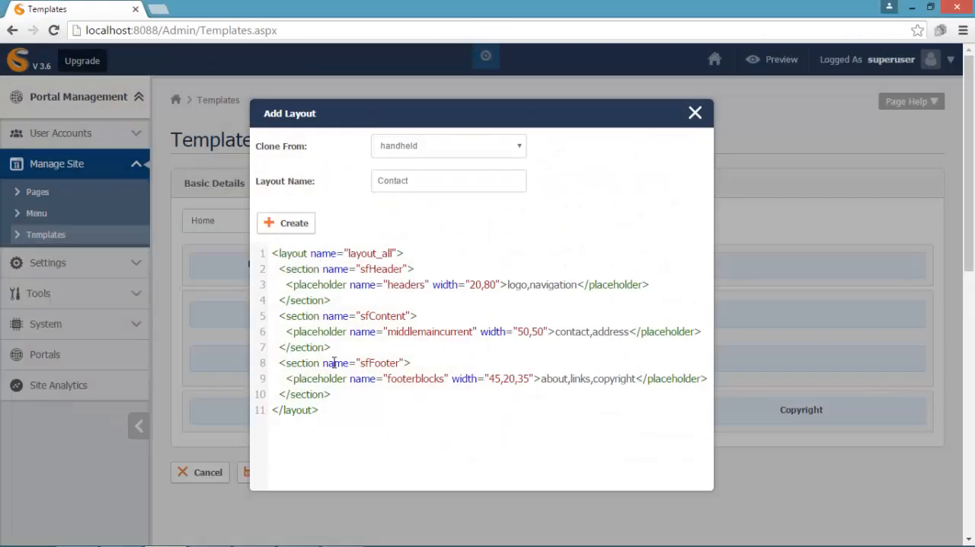
left_click(295, 224)
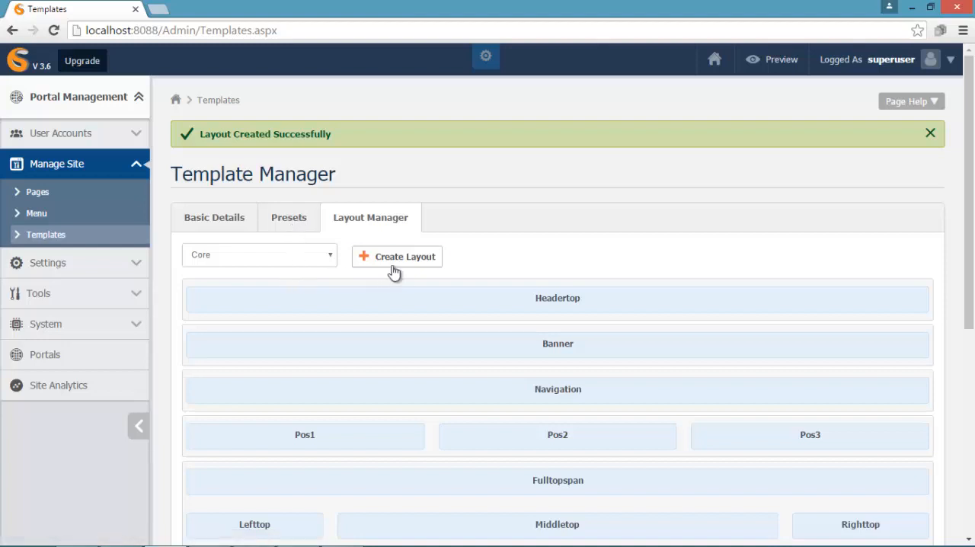
- Start a new layout cloned from Home and name it Others
left_click(394, 266)
left_click(519, 147)
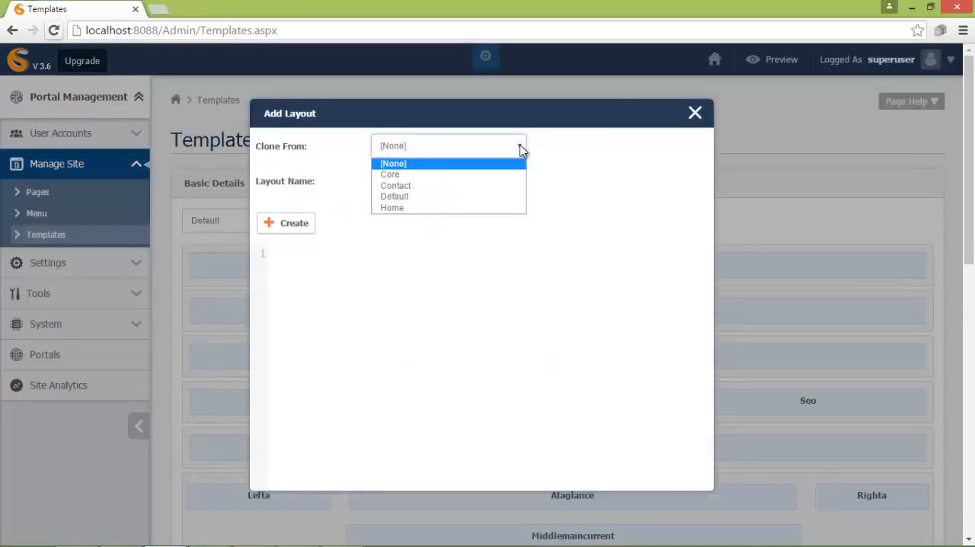
left_click(493, 210)
left_click(392, 182)
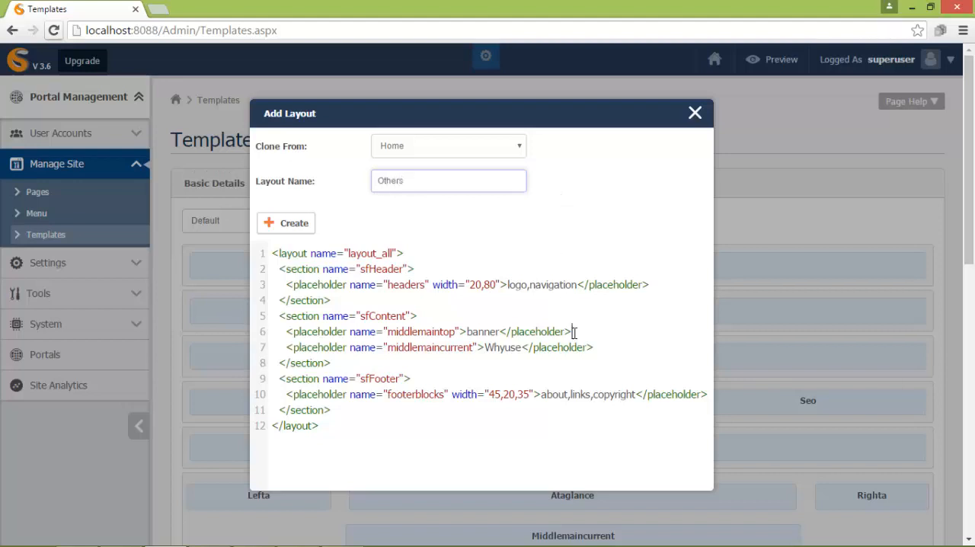
- Delete the middlemaintop banner placeholder from the sfContent section and create the Others layout
left_click_drag(571, 332, 287, 331)
key("BackSpace")
key("BackSpace")
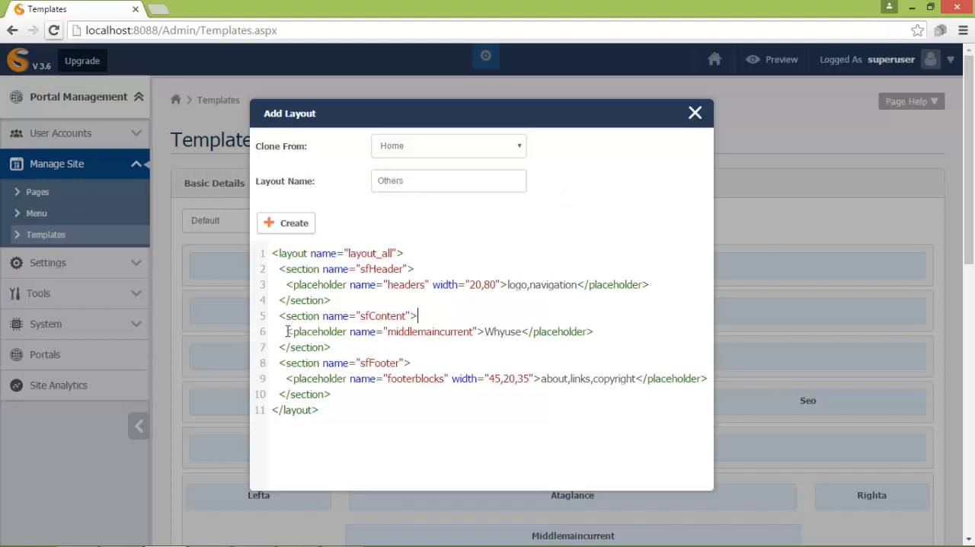
left_click(286, 222)
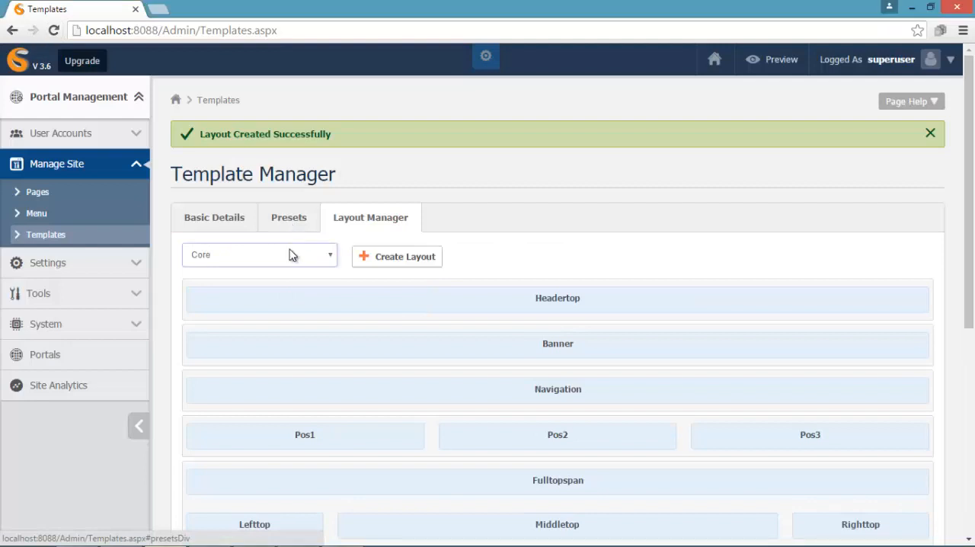
- Start a new layout cloned from Core and name it Default
left_click(384, 258)
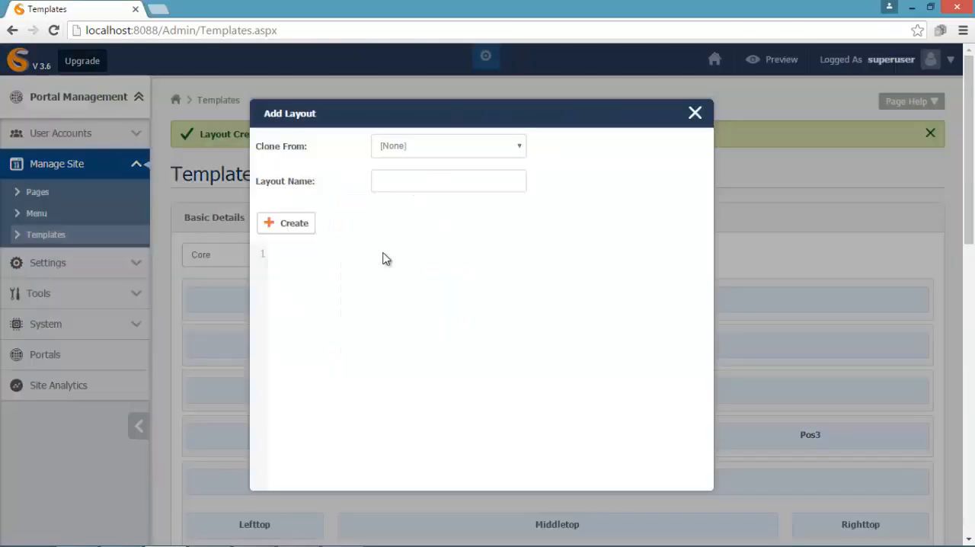
left_click(521, 149)
left_click(517, 175)
left_click(517, 182)
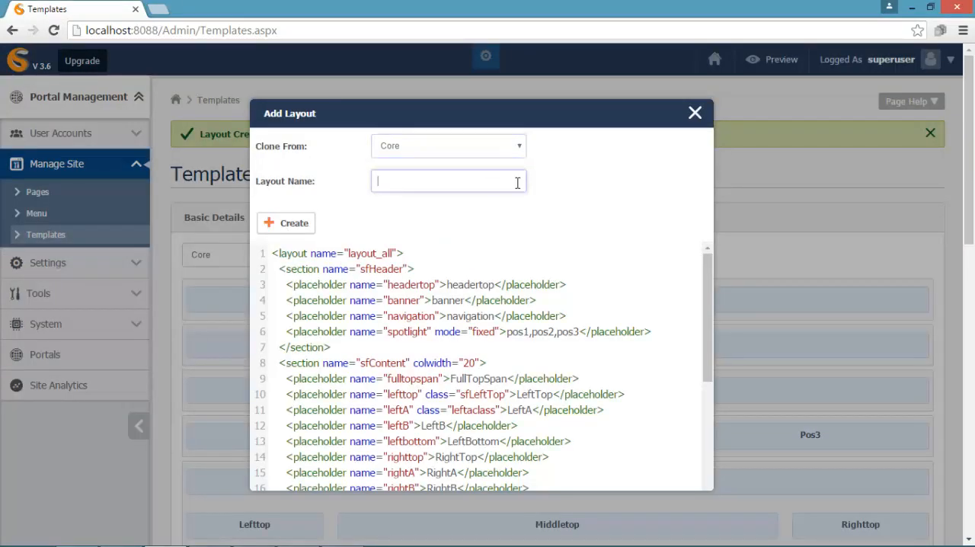
- Rename the headertop placeholder to header and give it width 30 and class header
left_click(436, 285)
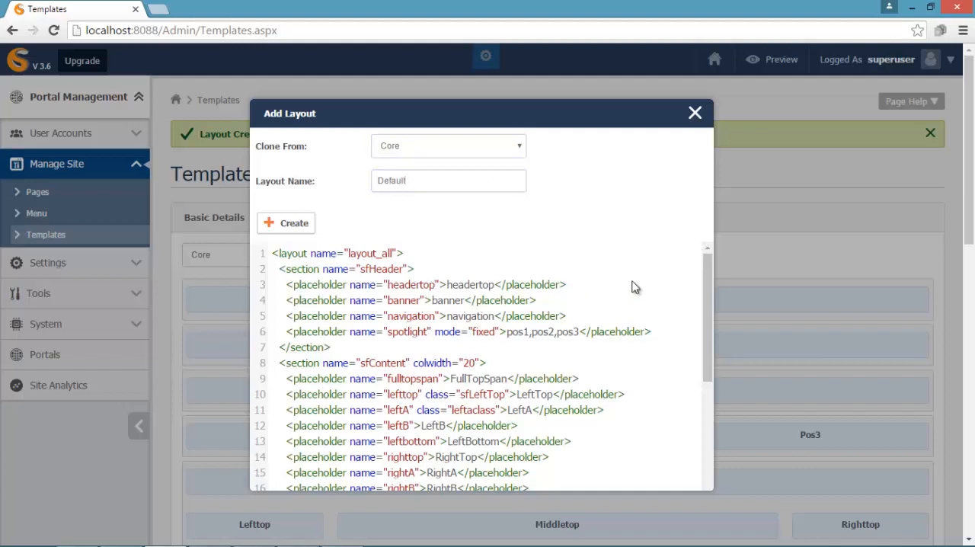
key("BackSpace")
key("BackSpace")
key("BackSpace")
type("width=")
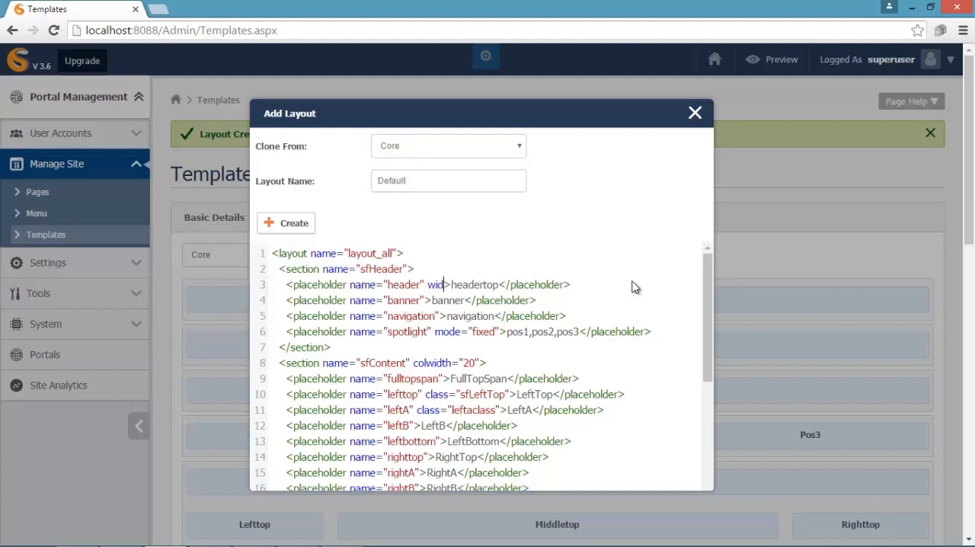
type("\"30\"")
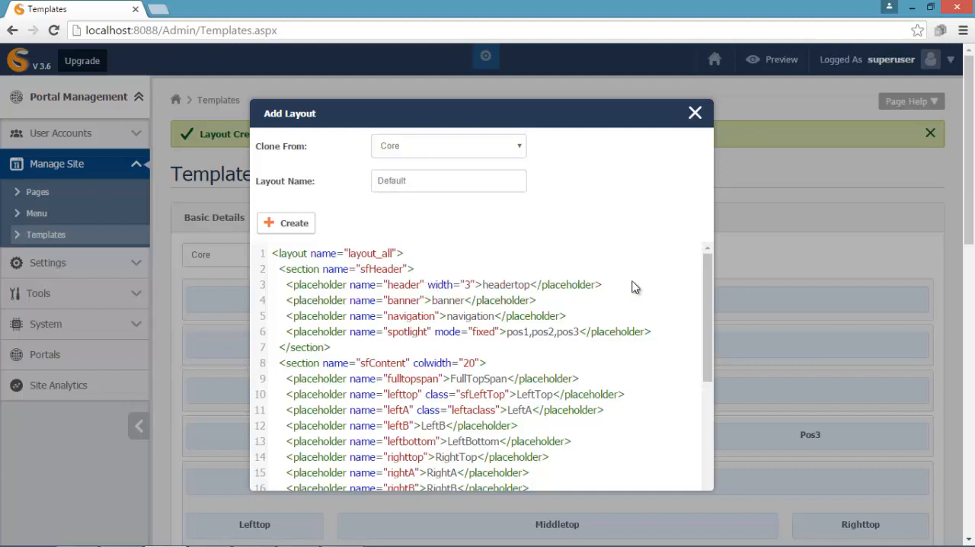
type(" class=\"header\">")
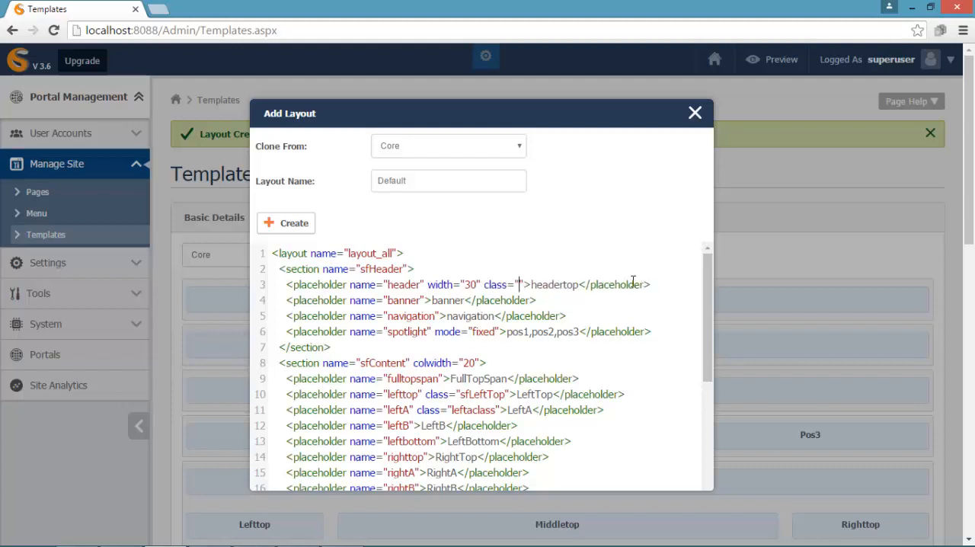
type("header")
- Replace the header placeholder's headertop content with logo,search
key("Right")
key("Delete")
key("Delete")
key("Delete")
key("Delete")
key("Delete")
key("Delete")
key("Delete")
key("Delete")
key("Delete")
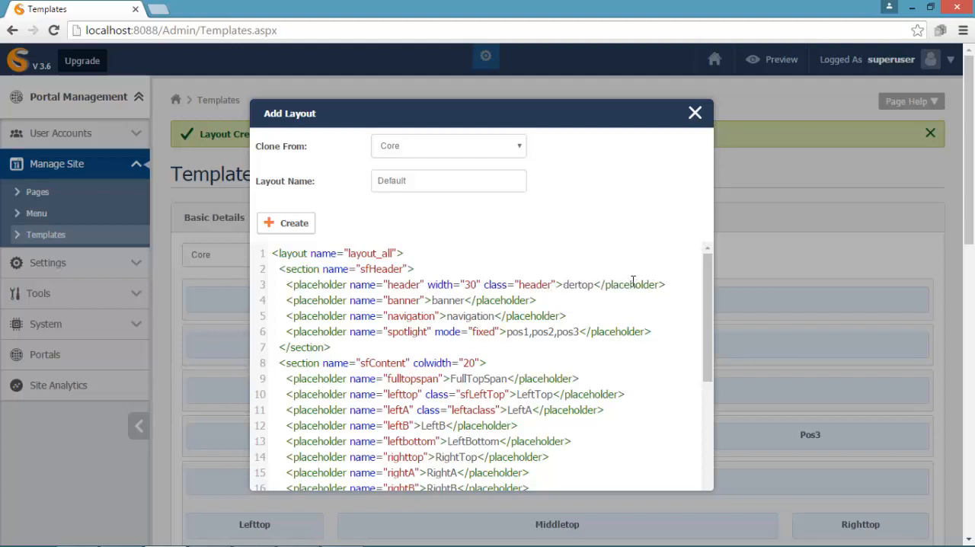
type("logo,search")
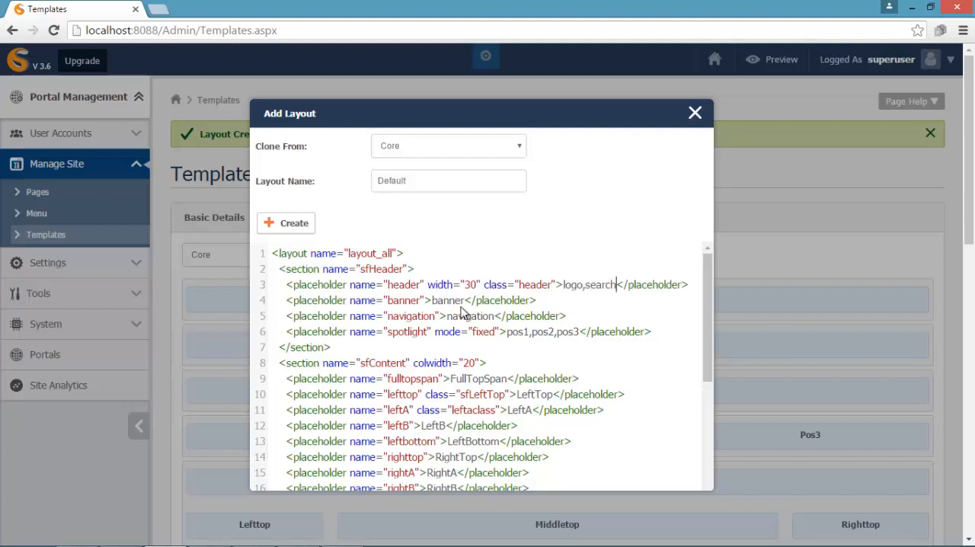
- Move the banner placeholder below the navigation placeholder in the sfHeader section
left_click_drag(287, 300, 535, 302)
key("ctrl+c")
key("Delete")
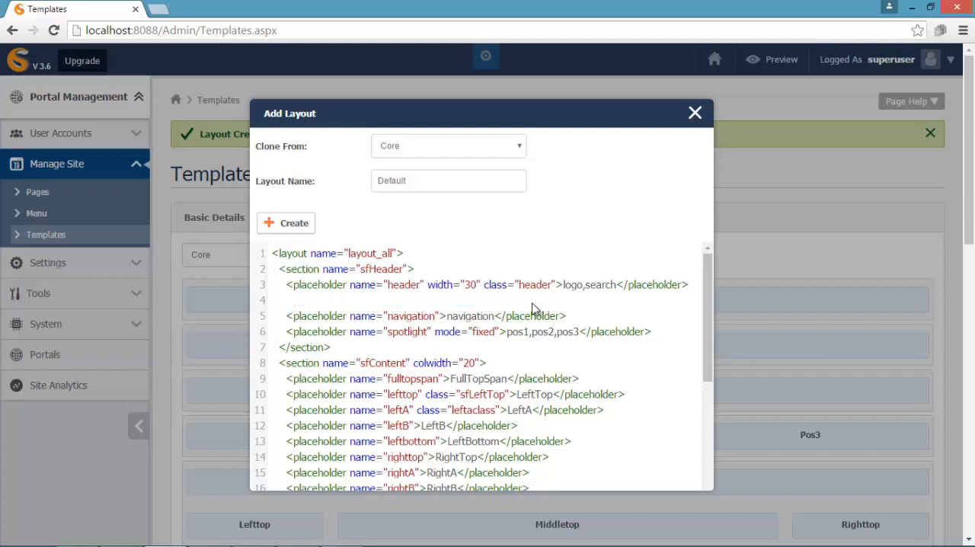
key("Delete")
key("Return")
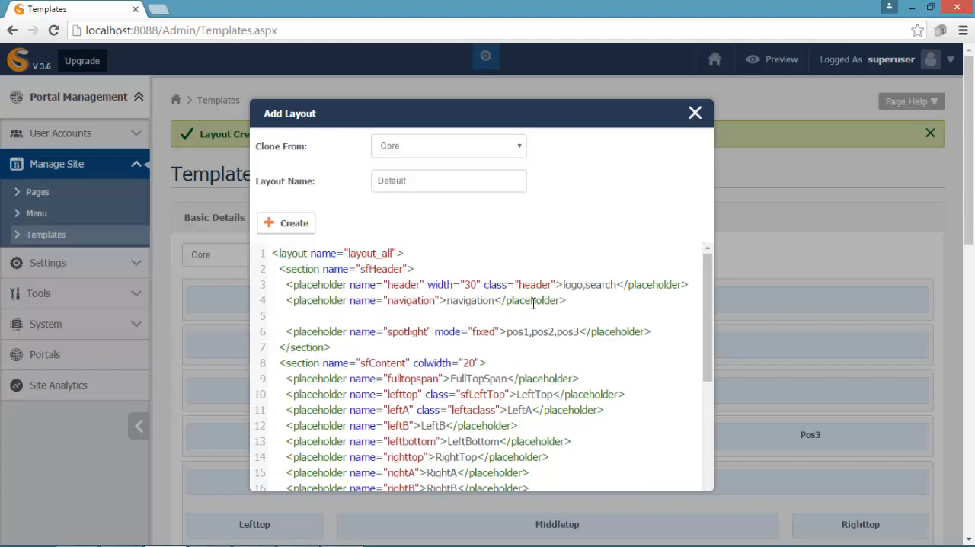
key("ctrl+v")
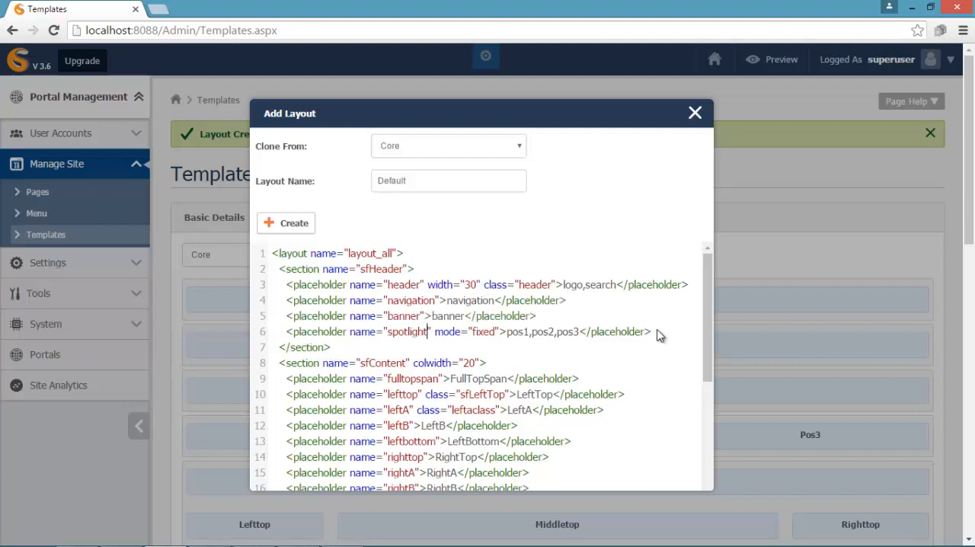
- Rename the spotlight placeholder to fixed and replace its positions with design,developer,seo
key("BackSpace")
key("BackSpace")
key("BackSpace")
key("BackSpace")
key("BackSpace")
key("BackSpace")
key("BackSpace")
key("BackSpace")
key("BackSpace")
type("fixed")
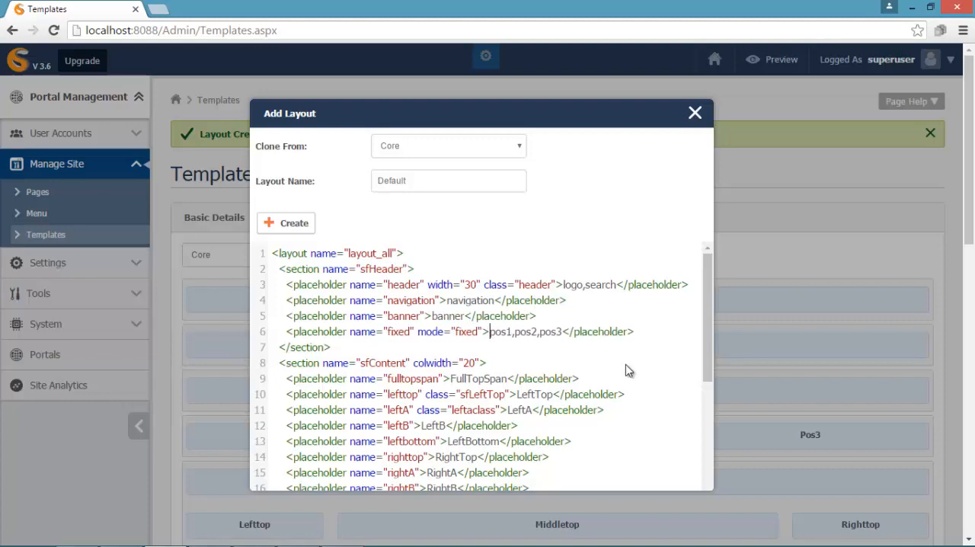
key("Delete")
key("Delete")
key("Delete")
key("Delete")
key("Delete")
key("Delete")
key("Delete")
key("Delete")
key("Delete")
key("Delete")
key("Delete")
key("Delete")
key("Delete")
key("Delete")
type("design,developer,seo")
- Remove the sfHeader closing tag and the sfContent opening tag so that fulltopspan joins the header section
left_click_drag(488, 363, 280, 363)
key("BackSpace")
key("BackSpace")
key("BackSpace")
key("BackSpace")
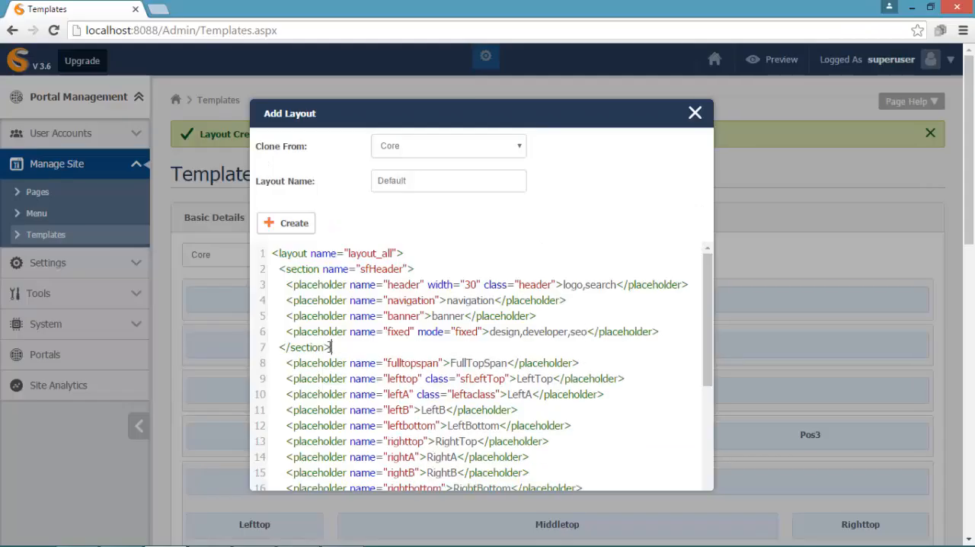
key("BackSpace")
key("BackSpace")
key("BackSpace")
key("BackSpace")
key("BackSpace")
key("BackSpace")
key("BackSpace")
key("BackSpace")
key("BackSpace")
key("BackSpace")
key("BackSpace")
key("BackSpace")
key("BackSpace")
- Replace the fulltopspan placeholder's content with getstarted
left_click(449, 347)
key("Delete")
key("Delete")
key("Delete")
key("Delete")
key("Delete")
key("Delete")
key("Delete")
key("Delete")
key("Delete")
key("Delete")
key("Delete")
type("getstarted")
- Close the header section below the fulltopspan placeholder and open a new section named sfcontent
left_click(581, 353)
key("Return")
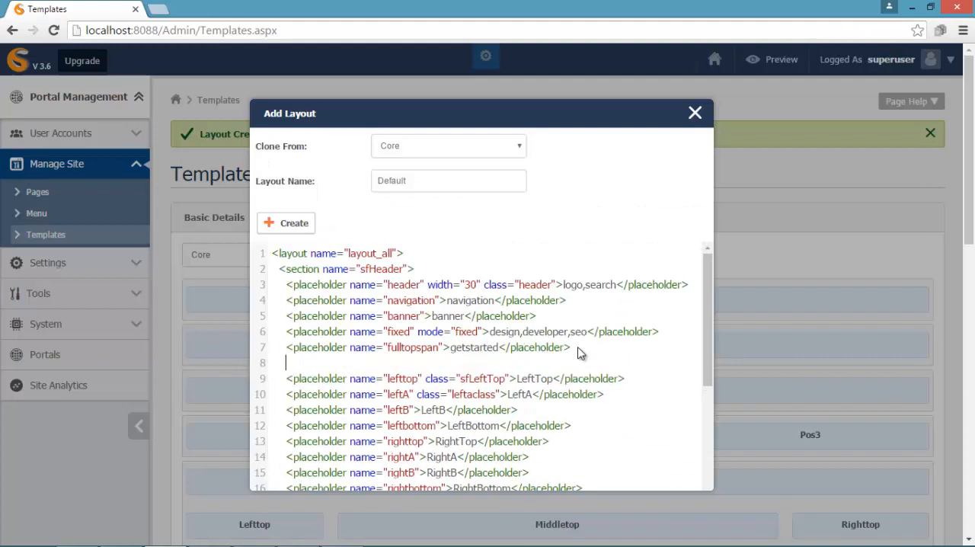
type("<section name=\"sfcontent\">")
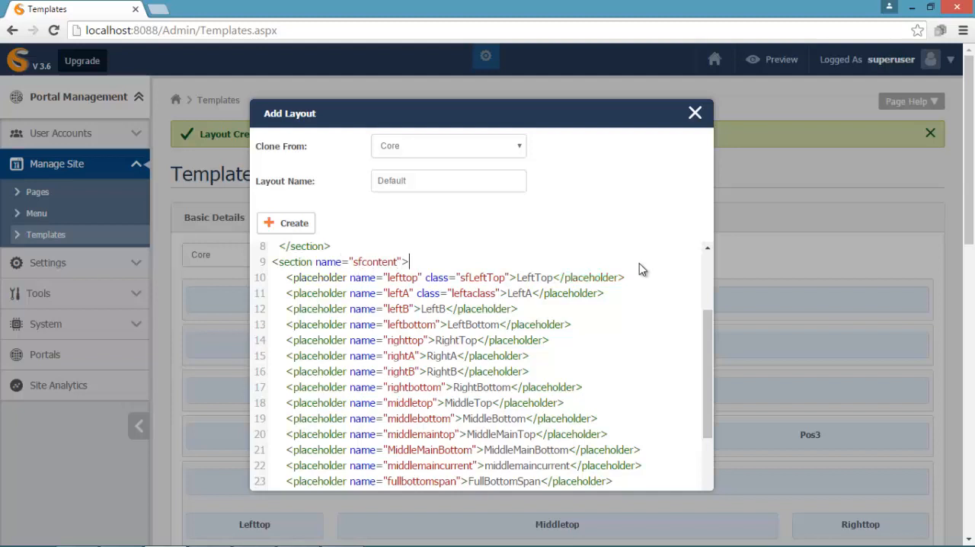
- Delete the lefttop, leftB, leftbottom, righttop, rightA, rightbottom, middletop and middlebottom placeholders from the sfcontent section
left_click_drag(626, 277, 280, 277)
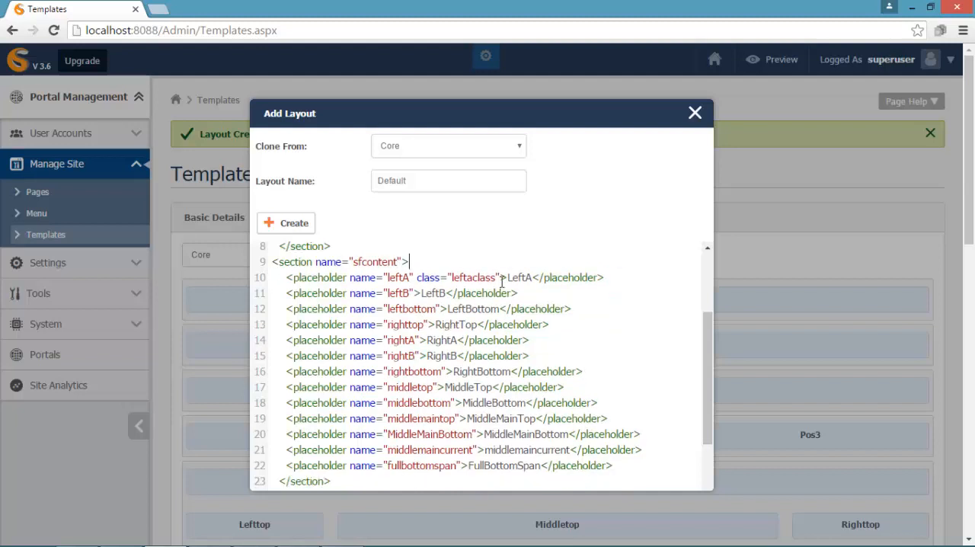
mouse_move(287, 295)
left_mouse_down()
mouse_move(524, 309)
mouse_move(584, 329)
mouse_move(591, 347)
mouse_move(299, 323)
mouse_move(288, 311)
left_mouse_up()
key("BackSpace")
key("BackSpace")
key("BackSpace")
key("BackSpace")
key("BackSpace")
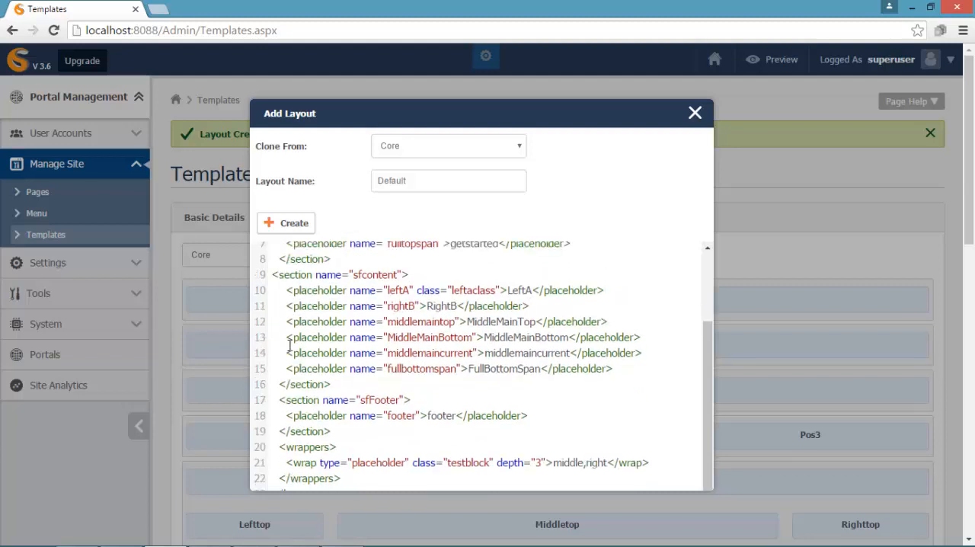
- Delete the middlemaincurrent and fullbottomspan placeholders from the sfcontent section
left_click_drag(282, 352, 627, 374)
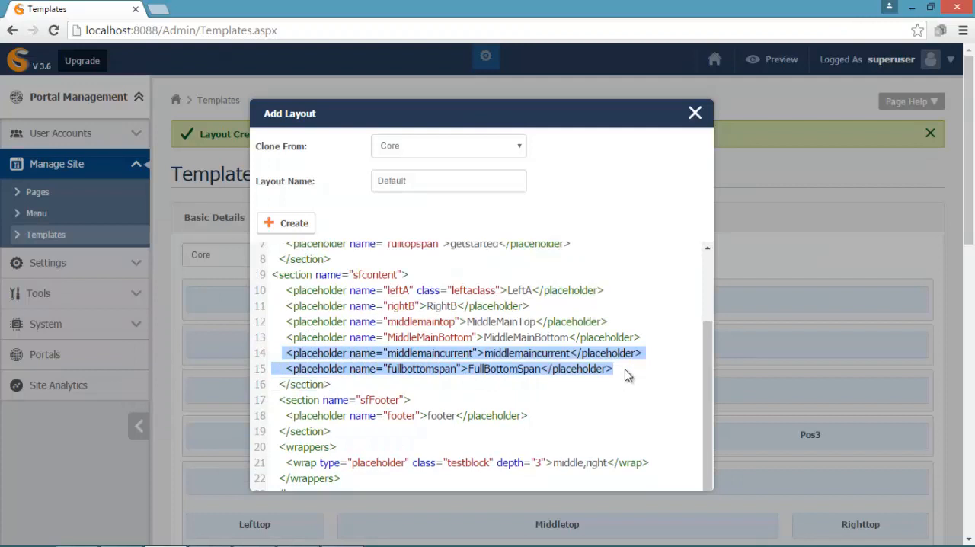
key("BackSpace")
key("BackSpace")
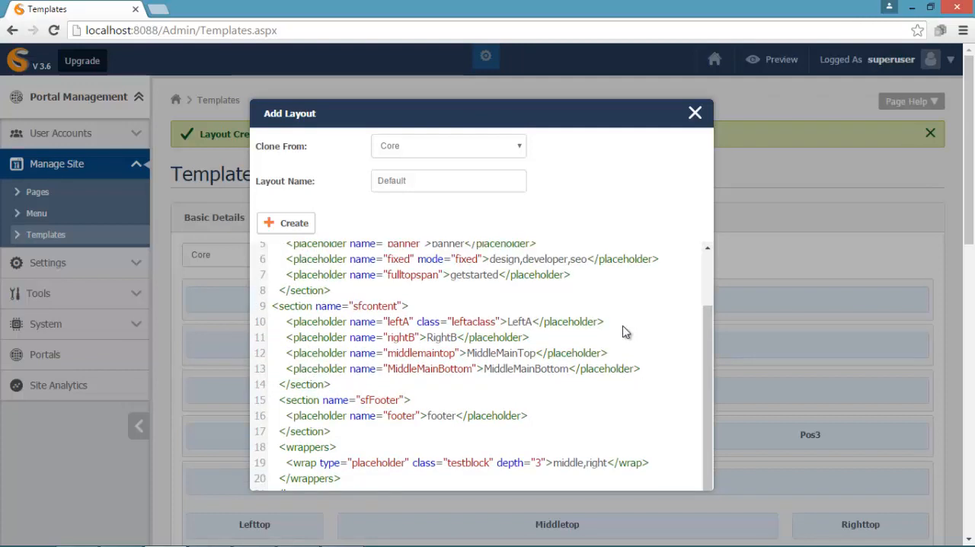
- Replace the leftA placeholder's class attribute with a width of 21
key("BackSpace")
key("BackSpace")
key("BackSpace")
key("BackSpace")
key("BackSpace")
key("BackSpace")
key("BackSpace")
key("BackSpace")
key("BackSpace")
key("BackSpace")
key("BackSpace")
key("BackSpace")
key("BackSpace")
key("BackSpace")
key("BackSpace")
key("BackSpace")
key("BackSpace")
key("BackSpace")
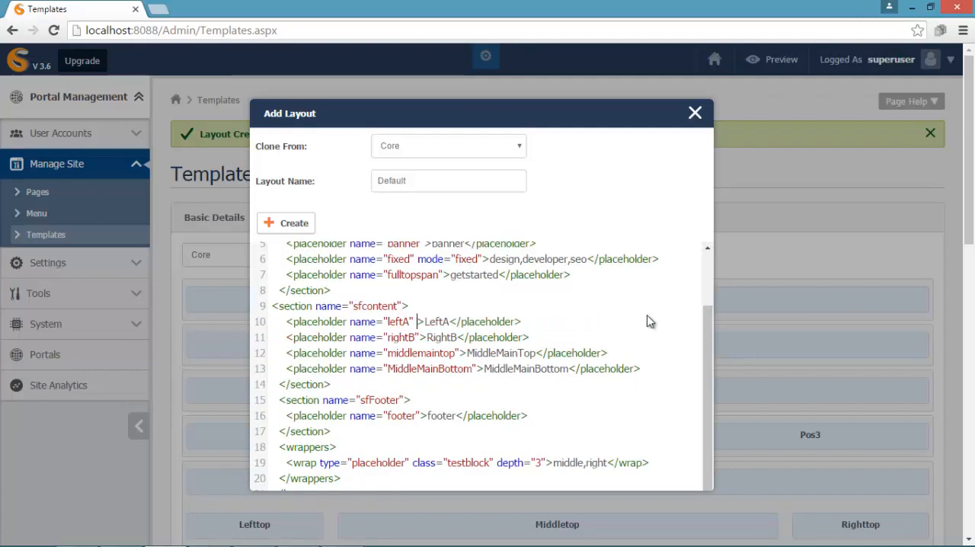
type("width=\"21")
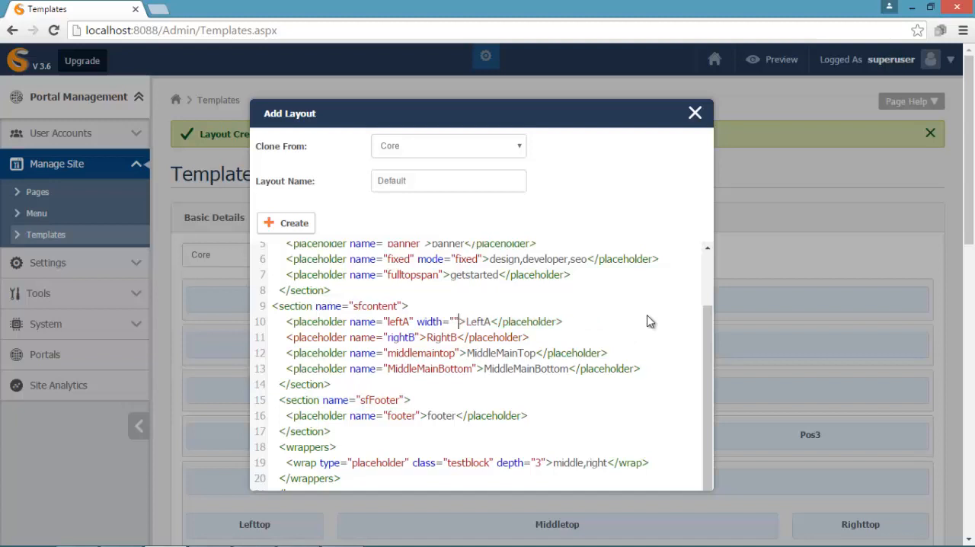
- Give the rightB placeholder a width of 17 and change its content to RightA
left_click(423, 337)
type("width=\"")
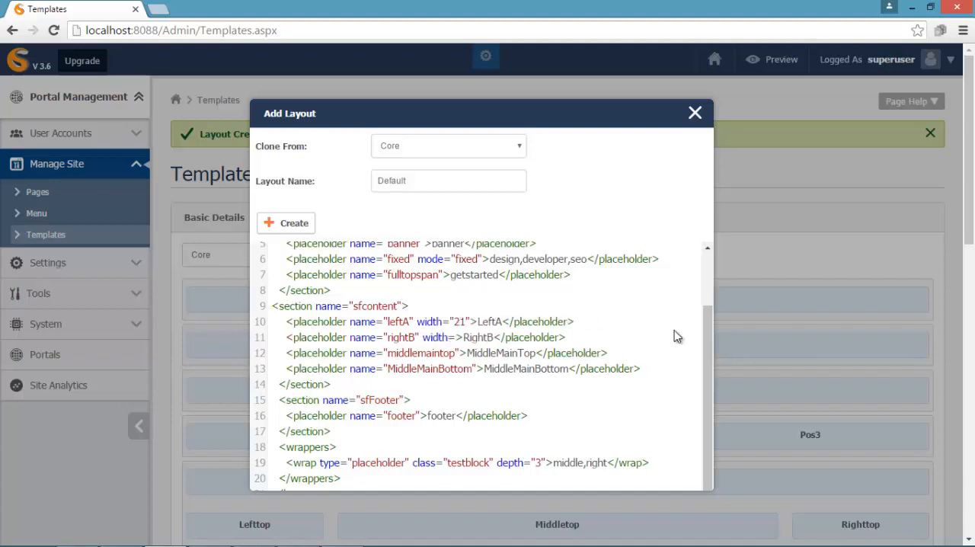
type("17")
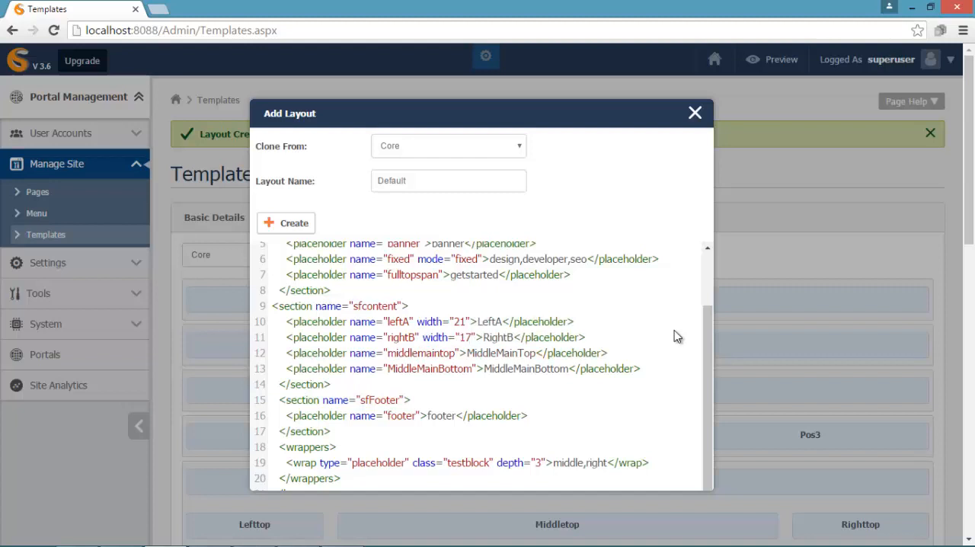
key("Right")
key("Right")
key("Right")
key("Right")
key("Right")
key("Right")
key("BackSpace")
type("A")
- Replace the middlemaintop placeholder's content with ataglance
left_click(537, 353)
key("BackSpace")
key("BackSpace")
key("BackSpace")
key("BackSpace")
key("BackSpace")
key("BackSpace")
key("BackSpace")
key("BackSpace")
key("BackSpace")
key("BackSpace")
key("BackSpace")
key("BackSpace")
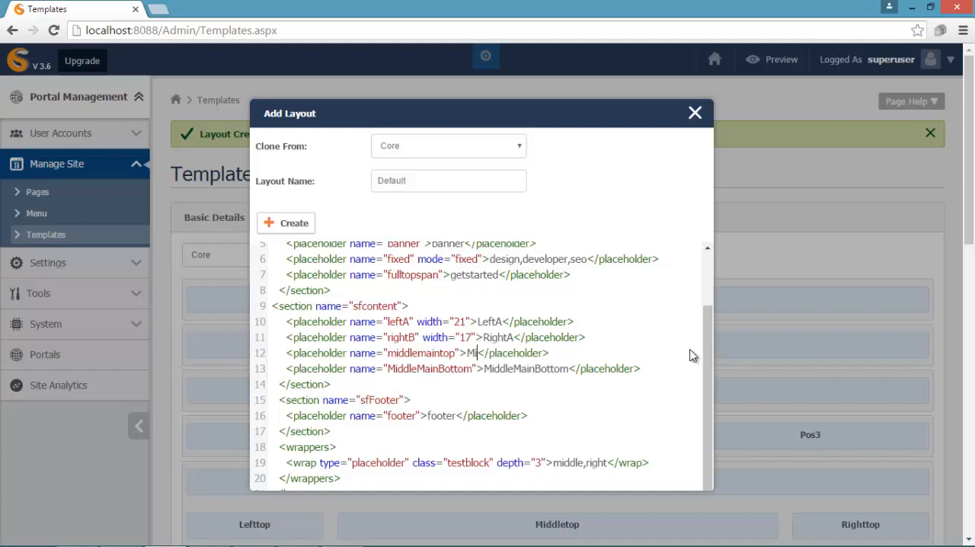
key("BackSpace")
type("ataglance")
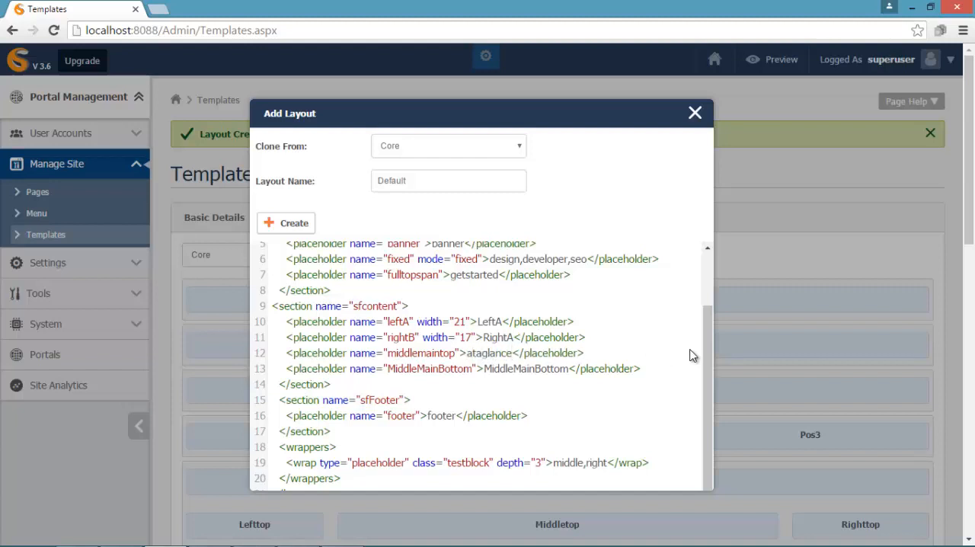
- Replace the MiddleMainBottom placeholder's content with whyuse
key("BackSpace")
key("BackSpace")
key("BackSpace")
key("BackSpace")
key("BackSpace")
key("BackSpace")
key("BackSpace")
key("BackSpace")
key("BackSpace")
key("BackSpace")
key("BackSpace")
key("BackSpace")
key("BackSpace")
key("BackSpace")
key("BackSpace")
key("BackSpace")
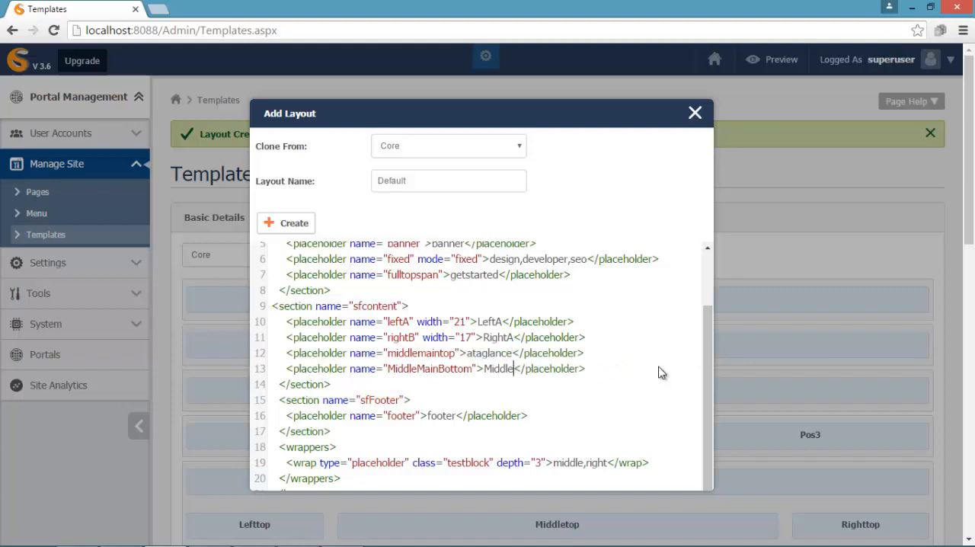
type("whyuse")
- Rename the footer placeholder to footerblocks, give it mode fixed and set its content to testimonials,subscribe,social,contact
left_click(417, 415)
type("blocks")
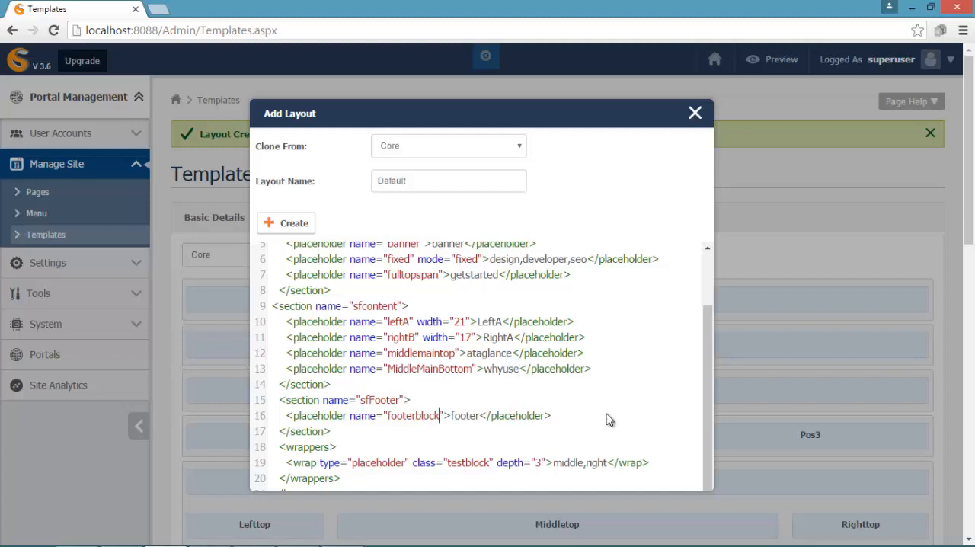
key("Right")
type("mode=\"fixed\"")
key("Right")
key("Right")
key("Right")
key("Right")
key("Right")
key("Right")
key("Right")
key("BackSpace")
key("BackSpace")
key("BackSpace")
key("BackSpace")
key("BackSpace")
key("BackSpace")
type("testimonials,subscribe,social,contact")
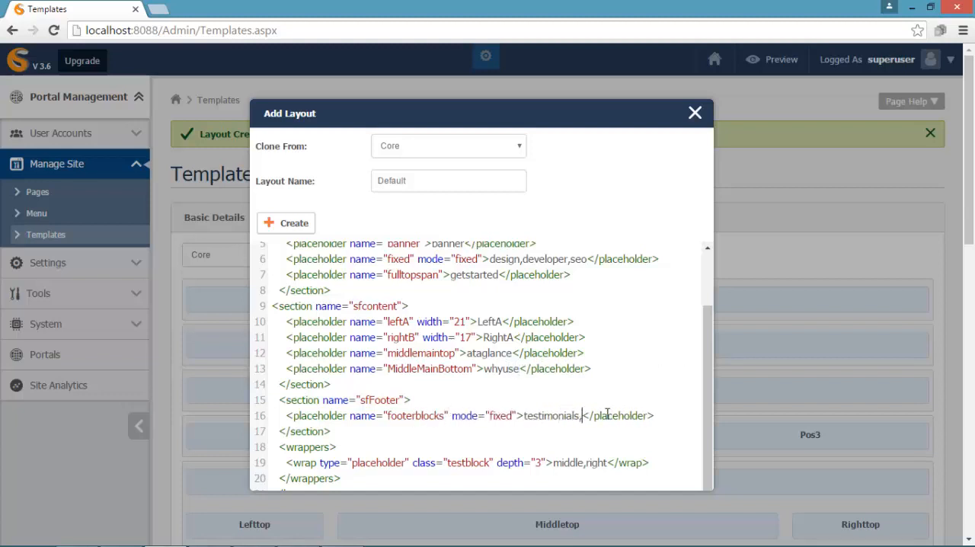
- Add a placeholder named copyright with the content copyright below footerblocks in the sfFooter section
left_click_drag(286, 415, 707, 455)
key("ctrl+c")
key("End")
key("Return")
key("ctrl+v")
key("Left")
key("Left")
key("Left")
key("Left")
key("Left")
key("Left")
key("Left")
key("Left")
key("Left")
key("Left")
key("Left")
key("Left")
key("Left")
key("Left")
key("Left")
key("Left")
key("Left")
key("Left")
key("Left")
key("Left")
key("BackSpace")
key("BackSpace")
key("BackSpace")
key("BackSpace")
key("BackSpace")
key("BackSpace")
key("BackSpace")
key("BackSpace")
key("BackSpace")
key("BackSpace")
key("BackSpace")
key("BackSpace")
key("BackSpace")
key("BackSpace")
key("BackSpace")
key("BackSpace")
key("BackSpace")
key("BackSpace")
key("BackSpace")
key("BackSpace")
type("copyright")
key("Right")
key("Right")
key("Delete")
key("Delete")
key("Delete")
key("Delete")
key("Delete")
key("Delete")
key("Delete")
key("Delete")
key("Delete")
key("Delete")
key("Delete")
key("Delete")
key("Delete")
key("Delete")
key("Delete")
key("Delete")
key("Delete")
key("Delete")
key("Delete")
key("Delete")
type("copyright")
- Replace the wrap element's type attribute with the name footer
double_click(330, 451)
type("name")
key("Right")
key("Right")
key("Delete")
key("Delete")
key("Delete")
key("Delete")
key("Delete")
key("Delete")
key("Delete")
key("Delete")
key("Delete")
key("Delete")
key("Delete")
type("footer")
- Replace the footer wrap's class and depth attributes with the type placeholder
key("Right")
key("Right")
key("Delete")
key("Delete")
key("Delete")
key("Delete")
key("Delete")
key("Delete")
key("Delete")
key("Delete")
key("Delete")
key("Delete")
key("Delete")
key("Delete")
key("Delete")
key("Delete")
key("Delete")
key("Delete")
key("Delete")
key("Delete")
key("Delete")
key("Delete")
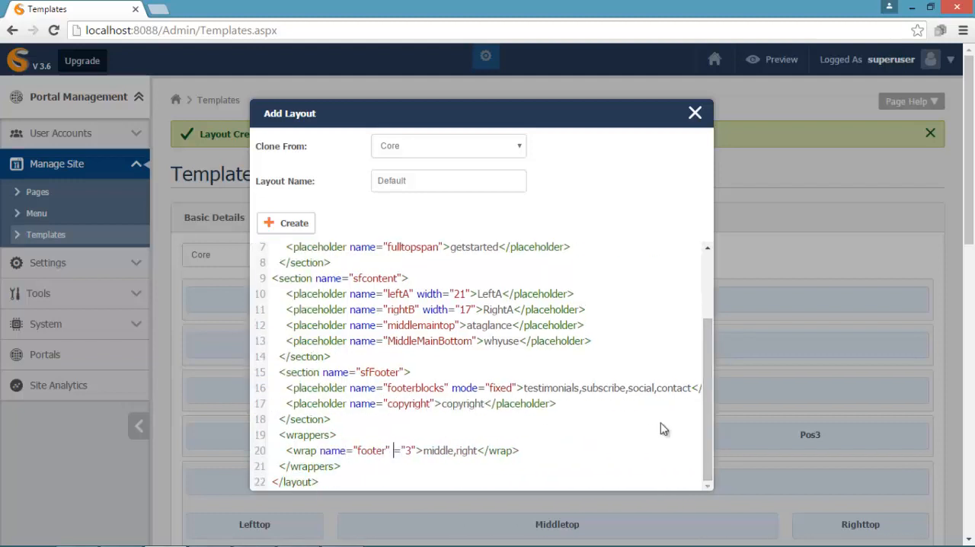
type("type")
key("Right")
key("Right")
key("Delete")
type("placeholder")
- Set the footer wrap's content to footerblocks,copyright and create the Default layout
key("Right")
key("Right")
key("Delete")
key("Delete")
key("Delete")
key("Delete")
key("Delete")
key("Delete")
key("Delete")
key("Delete")
key("Delete")
key("Delete")
key("Delete")
key("Delete")
type("footerblocks,copyright")
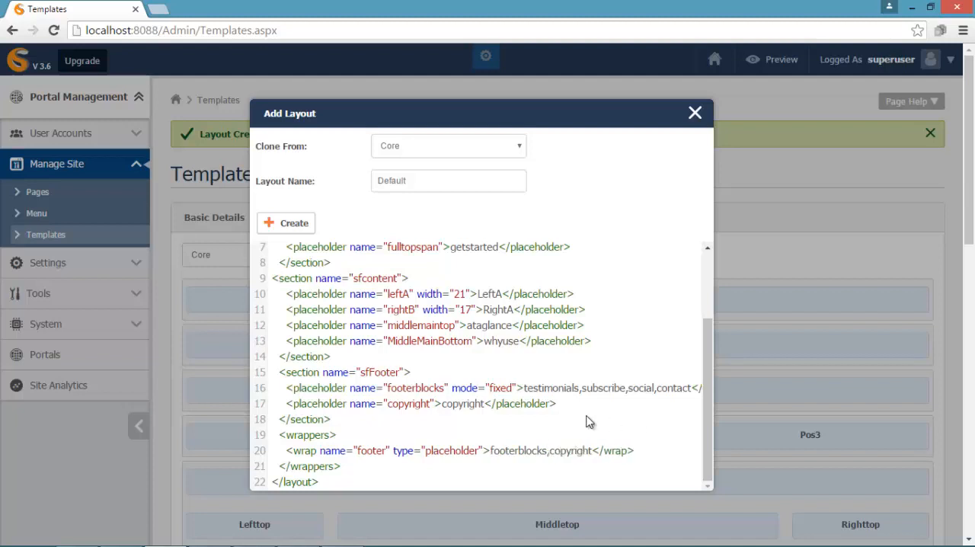
left_click(289, 226)
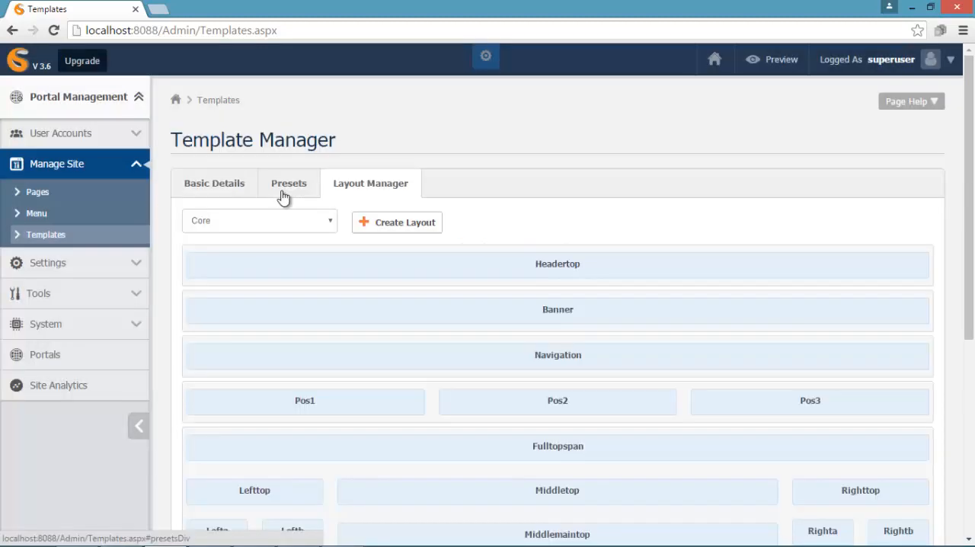
- Review the Contact, Default, Home and Others layouts of the template one after another
left_click(323, 223)
left_click(323, 249)
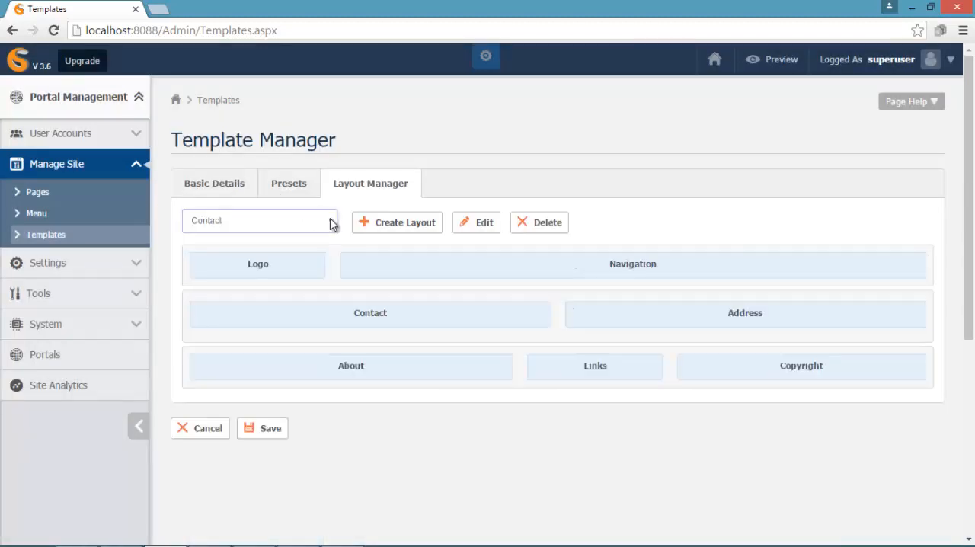
left_click(331, 224)
left_click(323, 259)
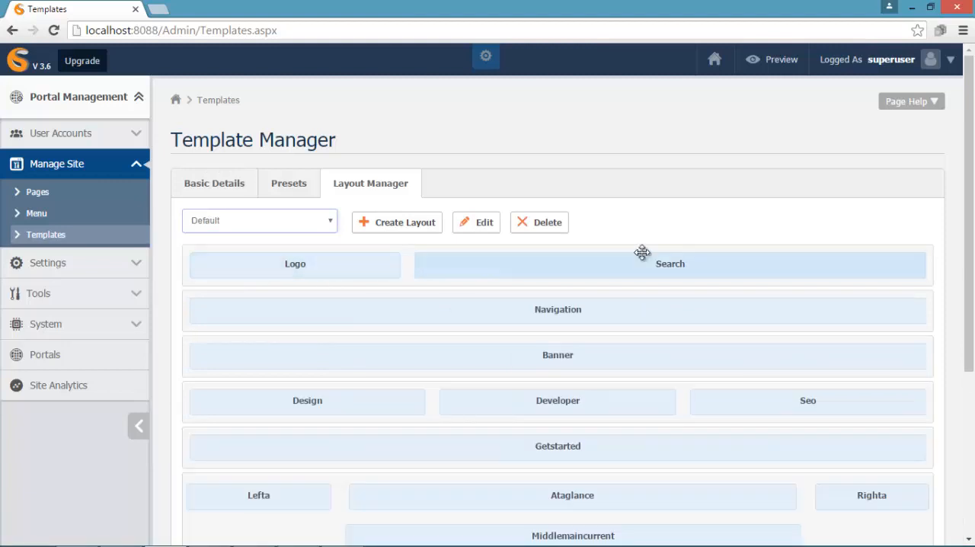
mouse_move(969, 265)
left_mouse_down()
mouse_move(965, 395)
mouse_move(969, 255)
left_mouse_up()
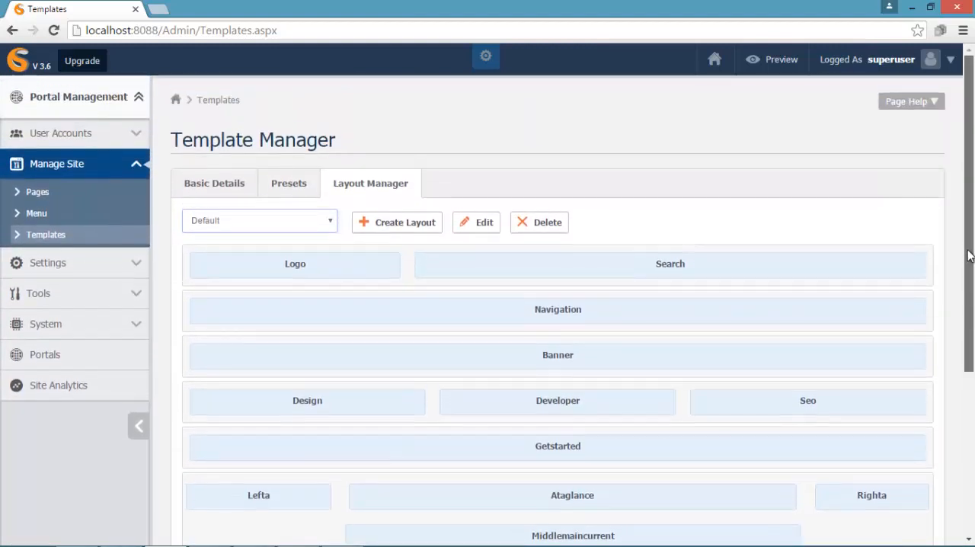
left_click(332, 221)
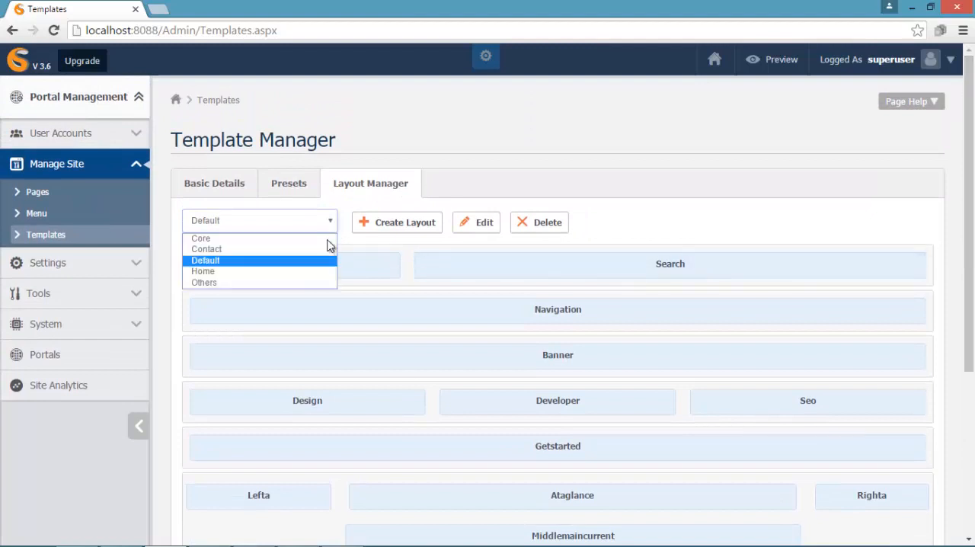
left_click(318, 271)
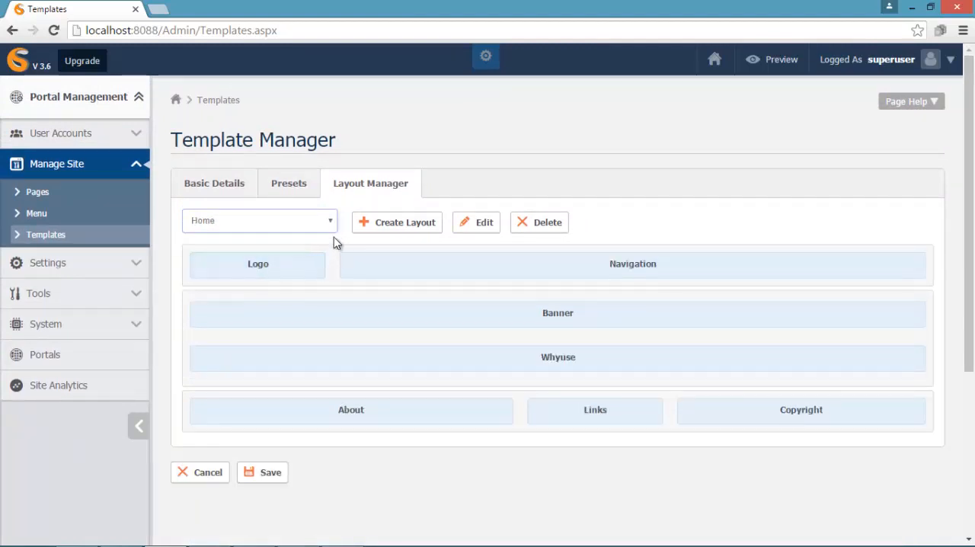
left_click(331, 221)
left_click(318, 281)
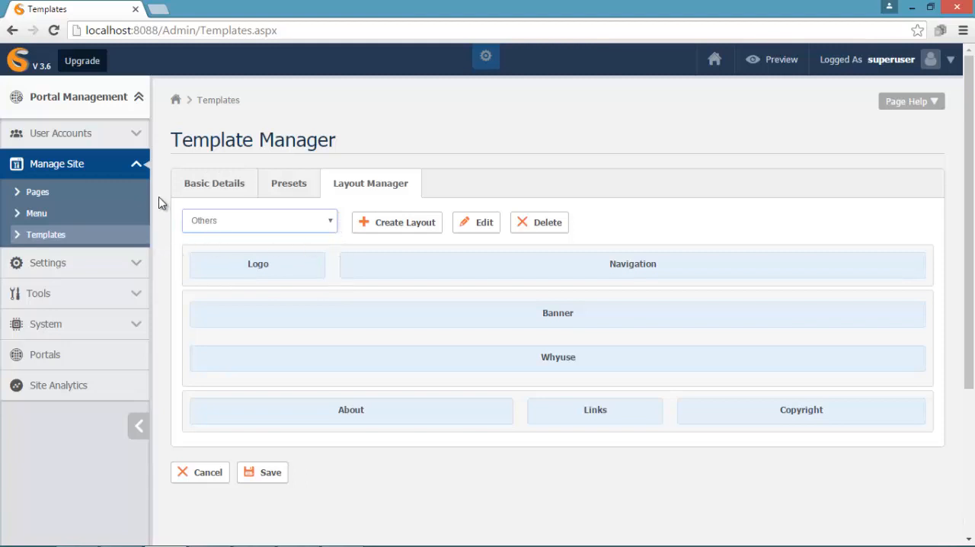
- Open the page manager and check which layouts are assigned to the Contact, About Us and Components pages
left_click(109, 196)
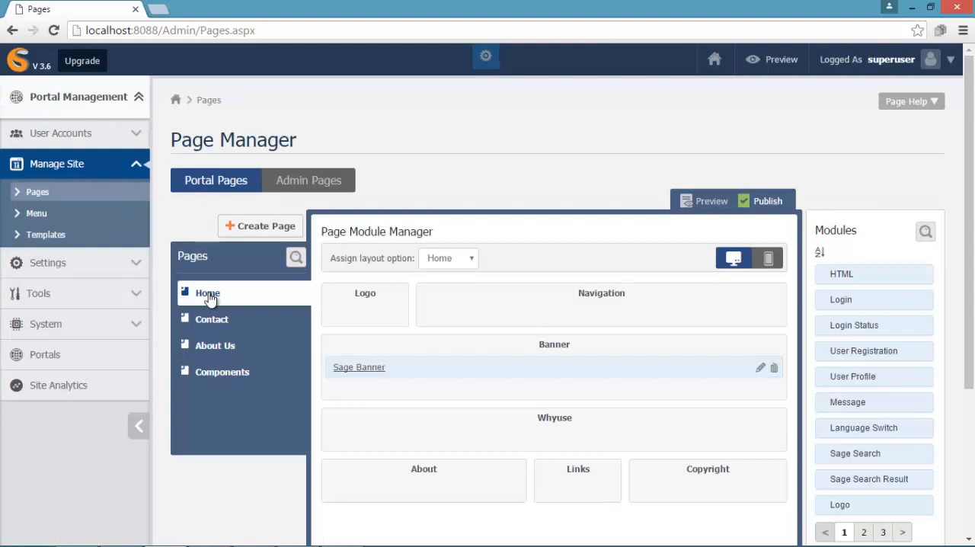
left_click(213, 321)
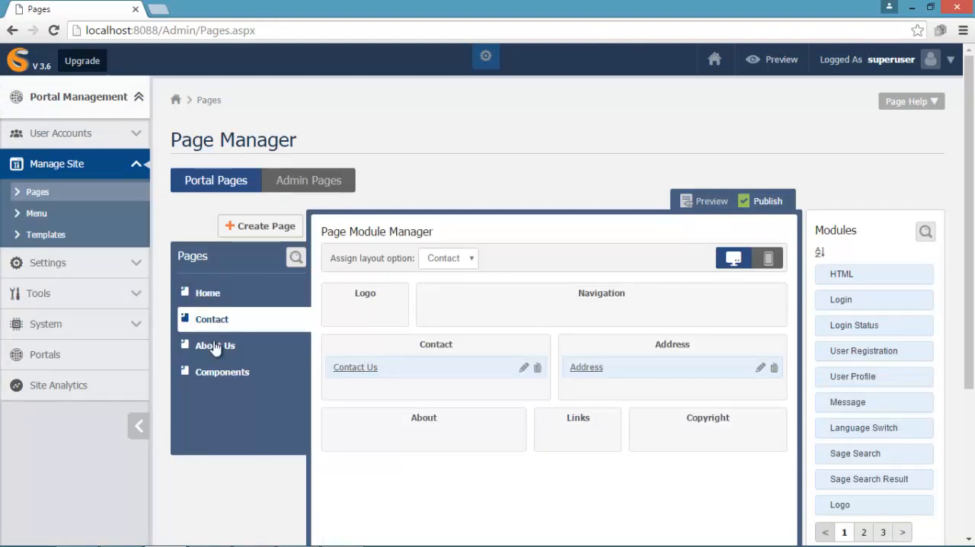
left_click(216, 350)
left_click(218, 373)
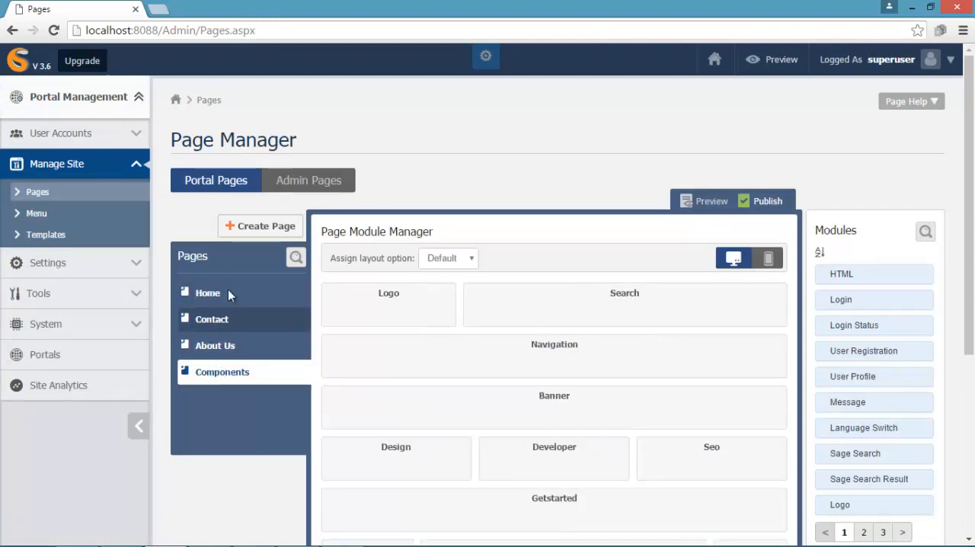
left_click(239, 226)
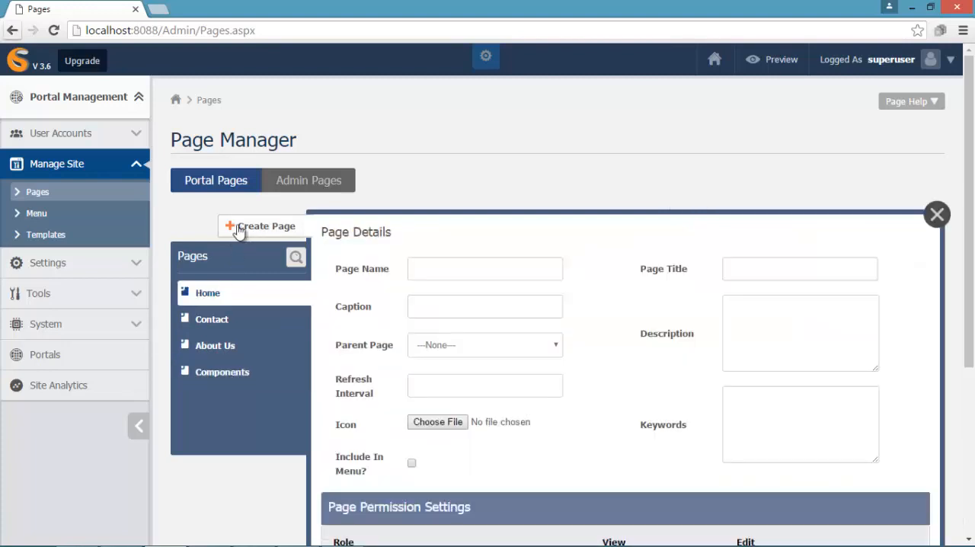
left_click(421, 268)
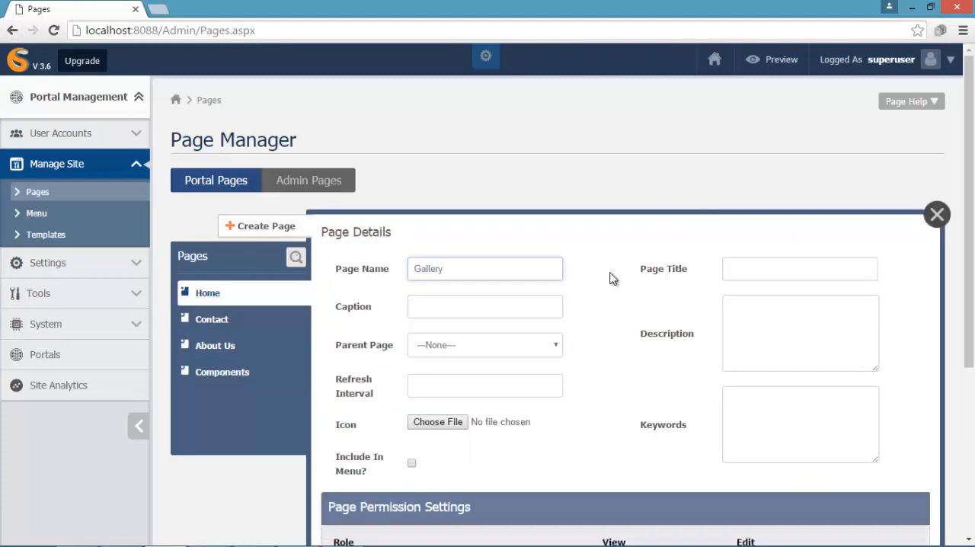
type("Gallery")
left_click(457, 385)
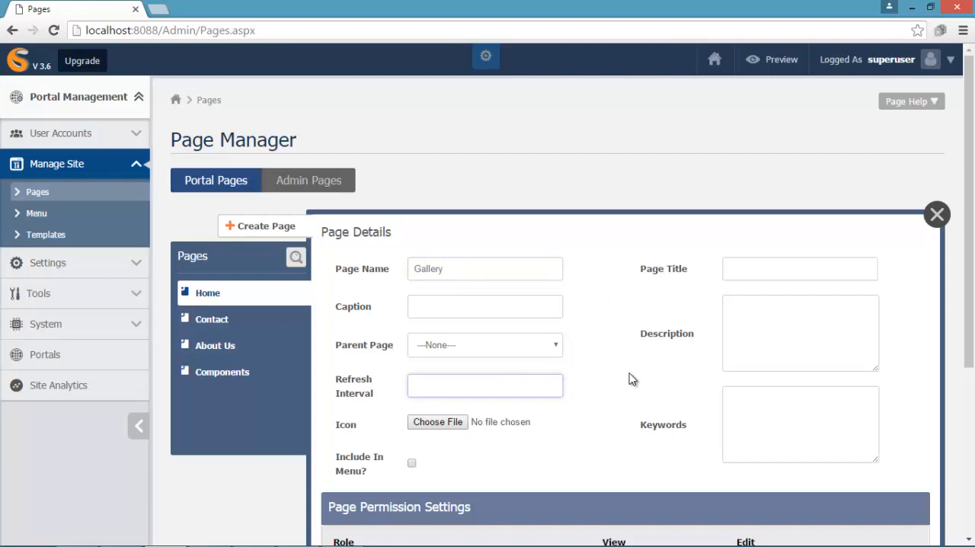
left_click(754, 266)
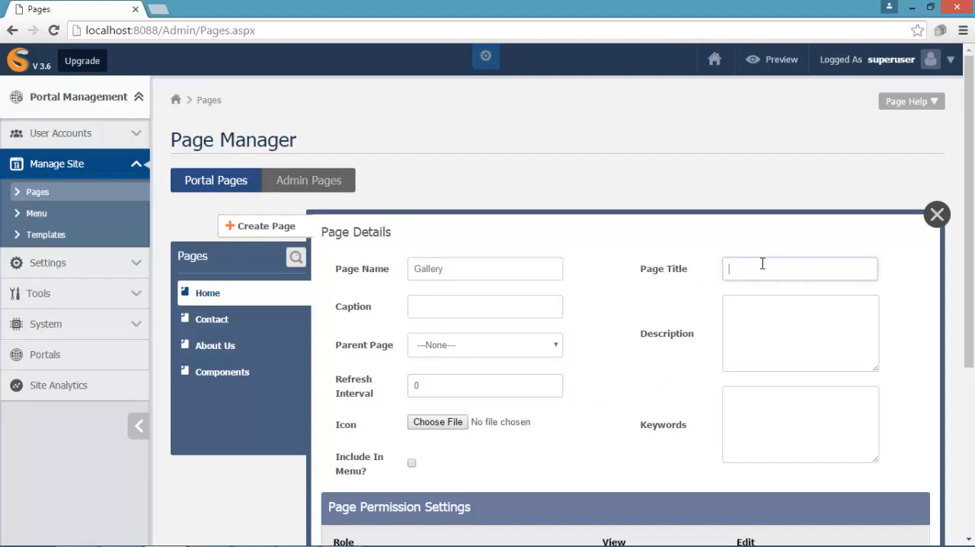
type("Gallery")
left_click(780, 313)
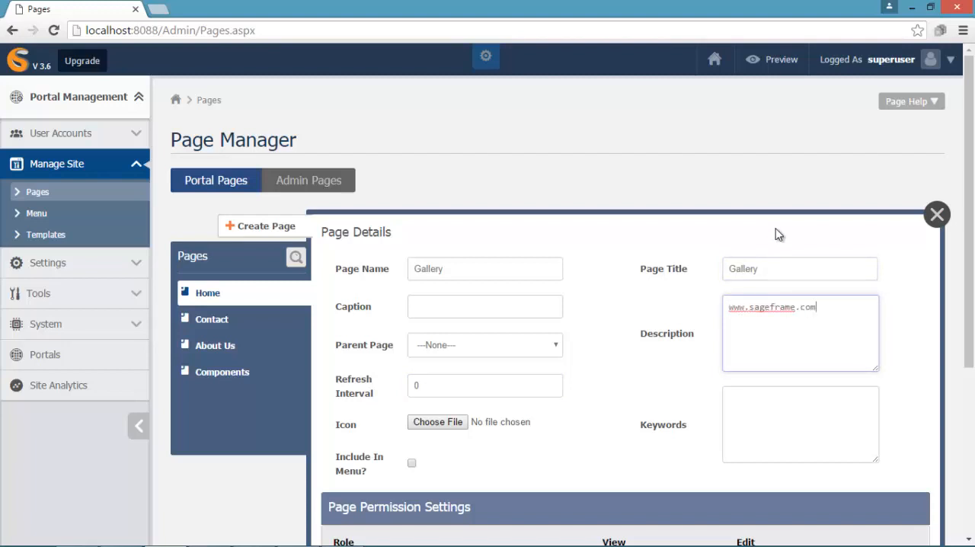
left_click(751, 387)
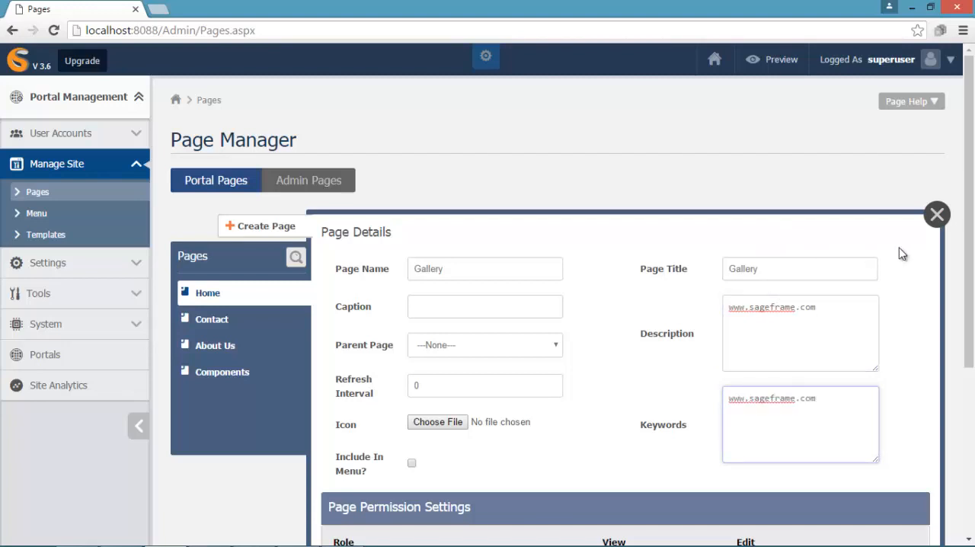
- Include the Gallery page in the Main Menu, Footer Menu and FoodLover menus
scroll(899, 253, "down", 3)
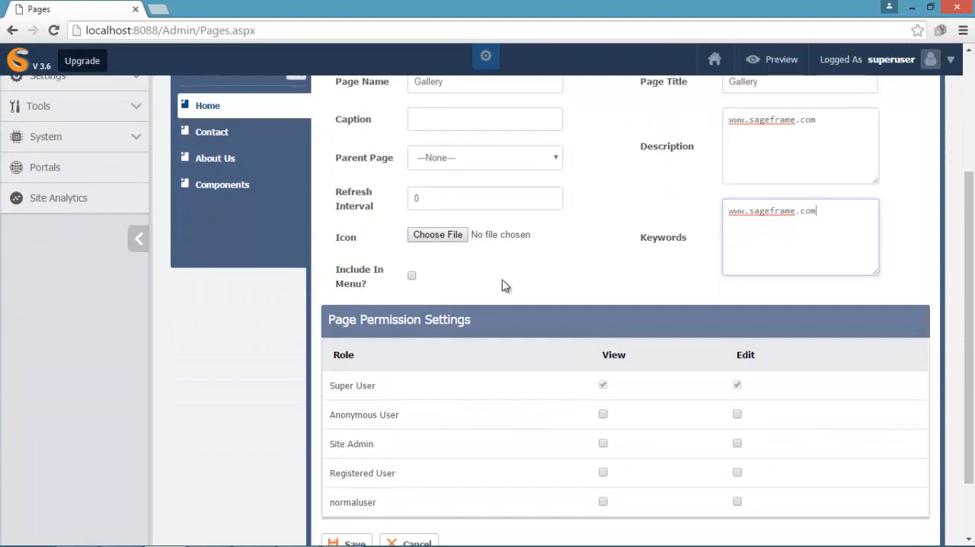
left_click(411, 277)
left_click(447, 320)
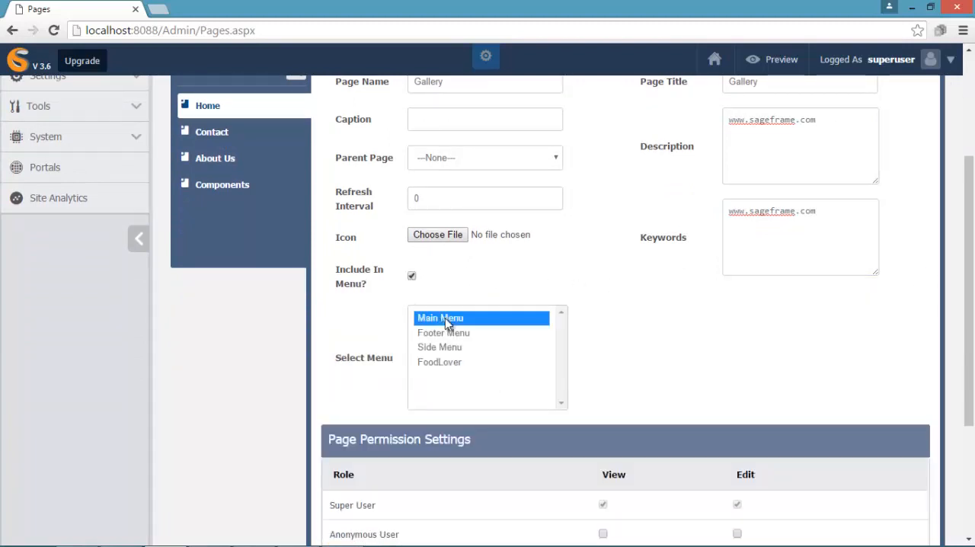
left_click(446, 333, "ctrl")
left_click(448, 362, "ctrl")
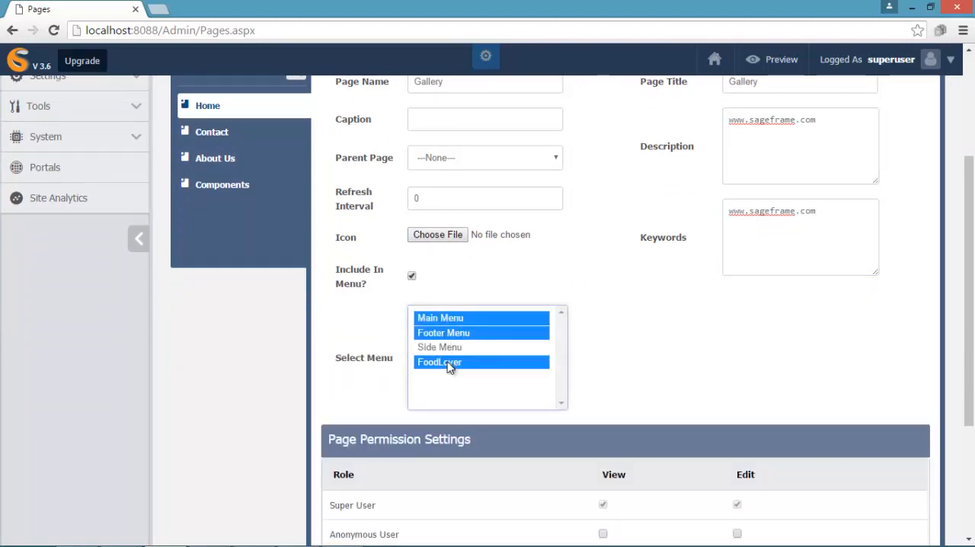
- Grant all roles view permission and Site Admin edit permission on the Gallery page, save it and select it in the page list
left_click_drag(968, 374, 830, 487)
left_click(603, 336)
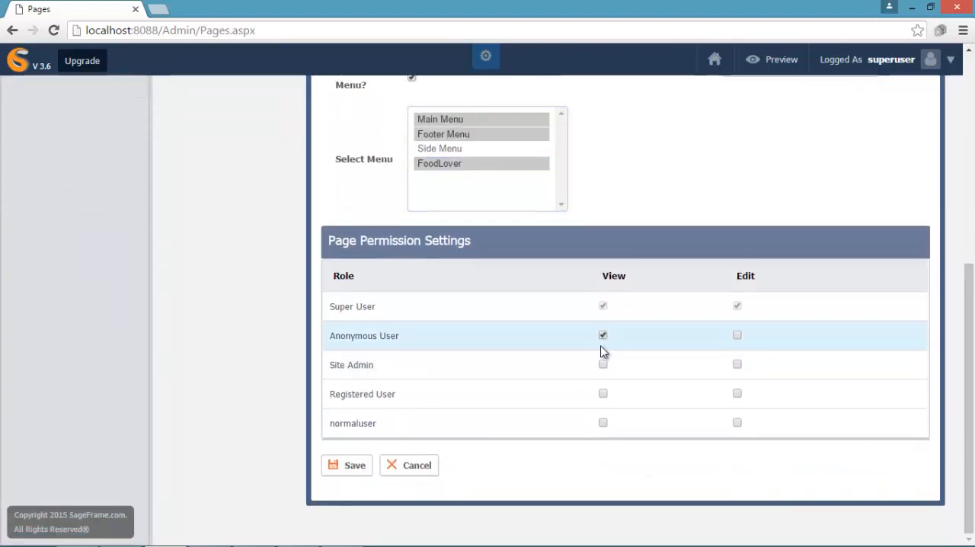
left_click(602, 365)
left_click(739, 368)
left_click(603, 394)
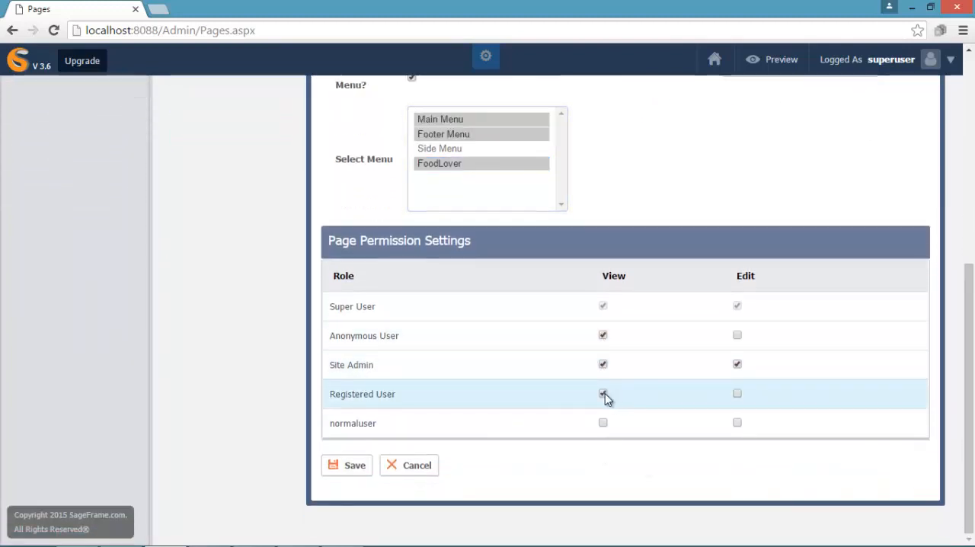
left_click(603, 424)
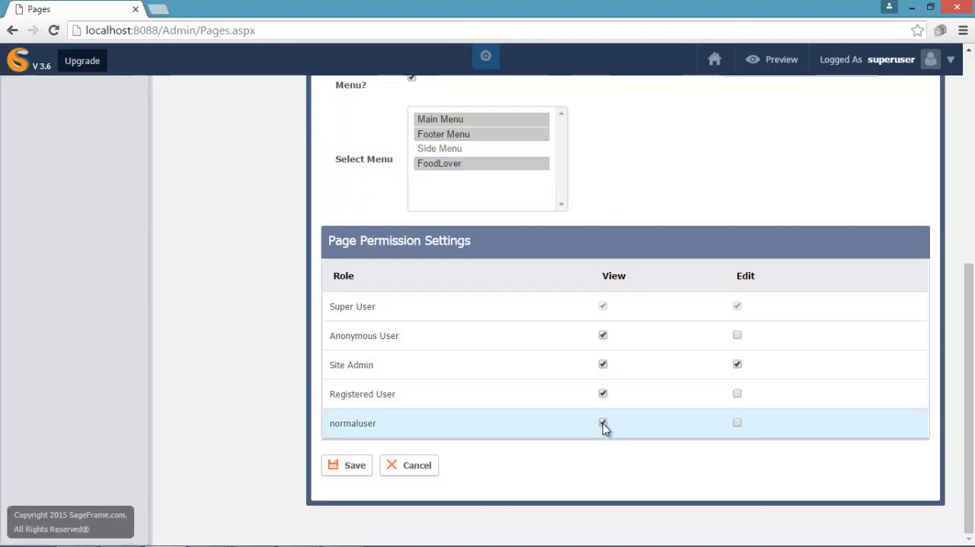
left_click(348, 467)
left_click(229, 435)
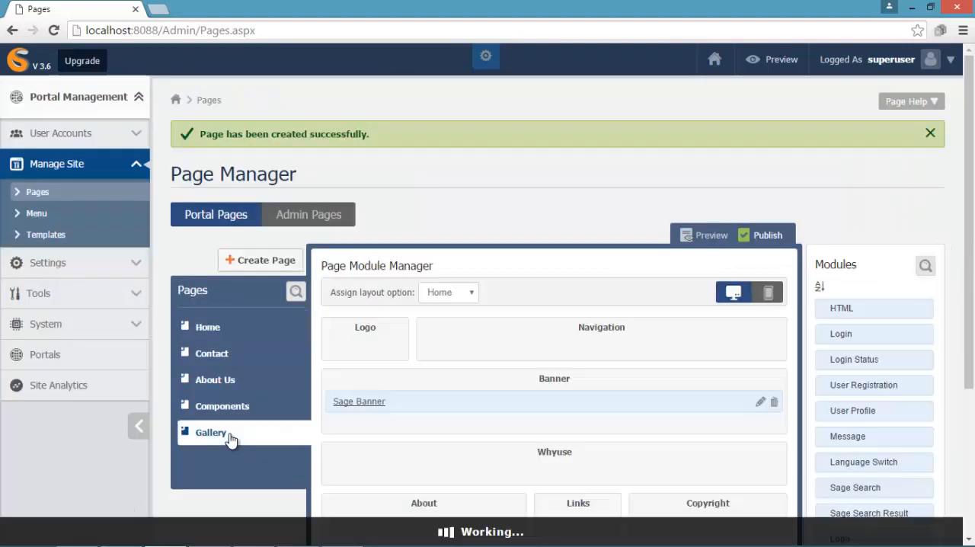
left_click(263, 259)
left_click(471, 302)
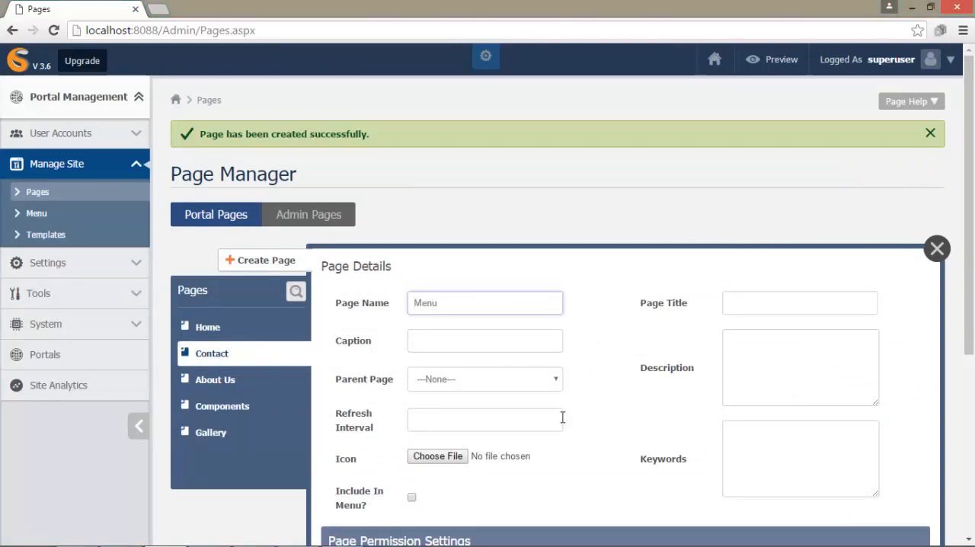
left_click(450, 427)
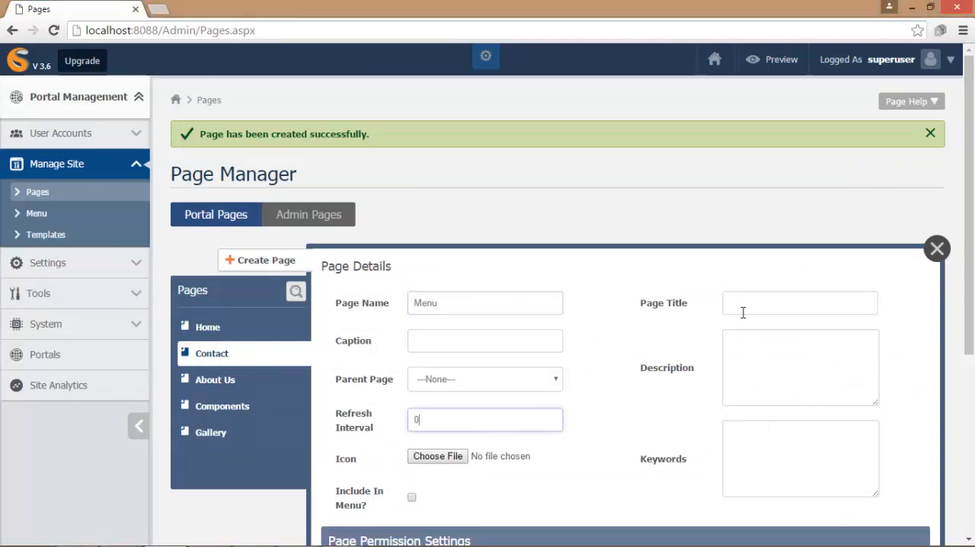
left_click(830, 299)
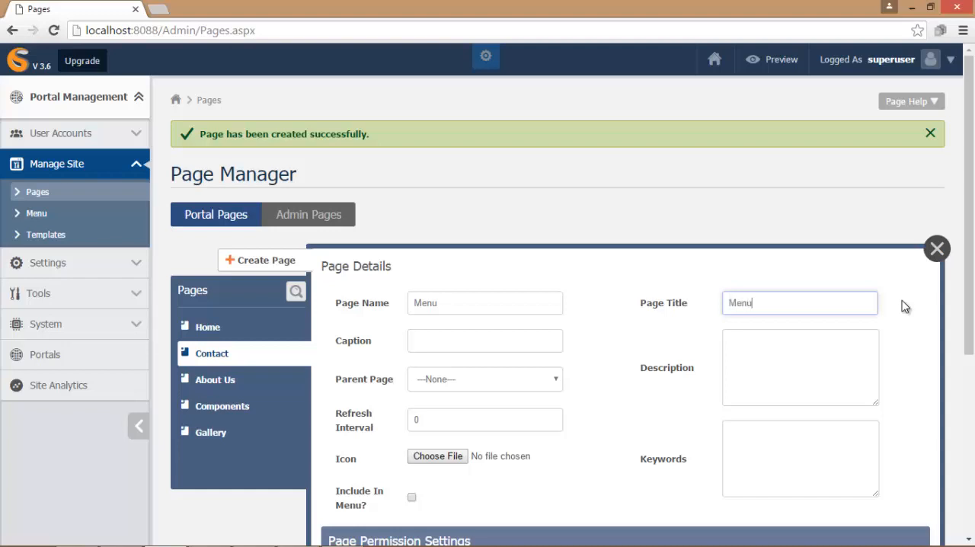
left_click(878, 354)
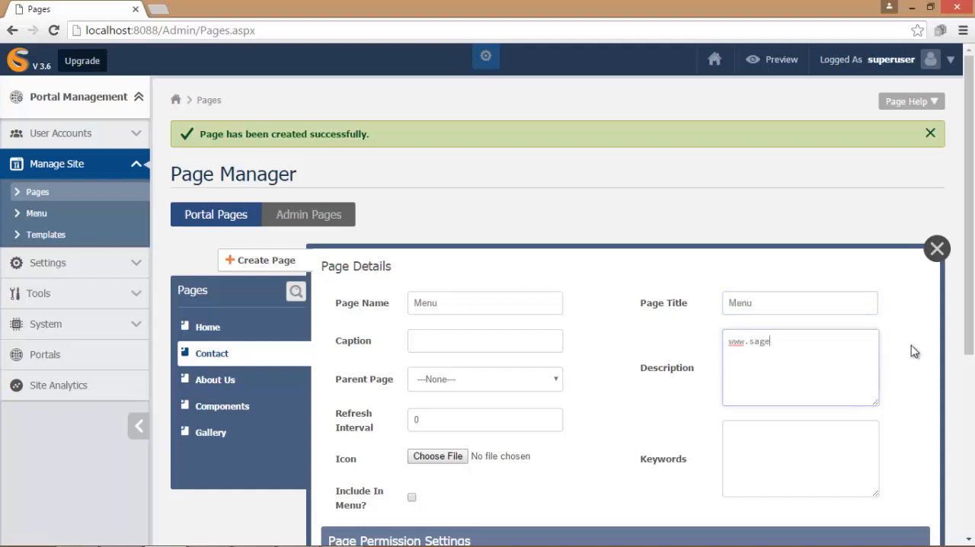
left_click(741, 444)
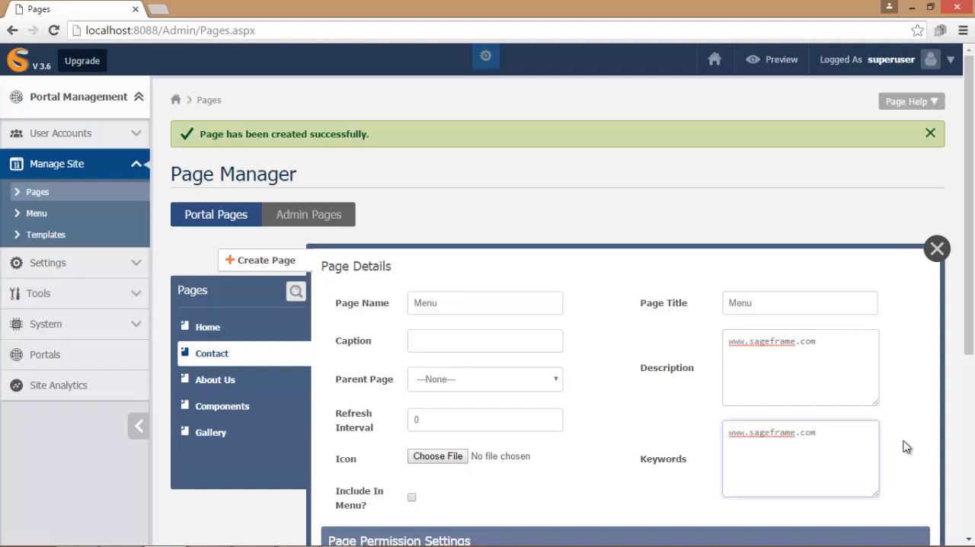
- Include the Menu page in the Main Menu, Footer Menu and FoodLover menus
scroll(961, 300, "down", 3)
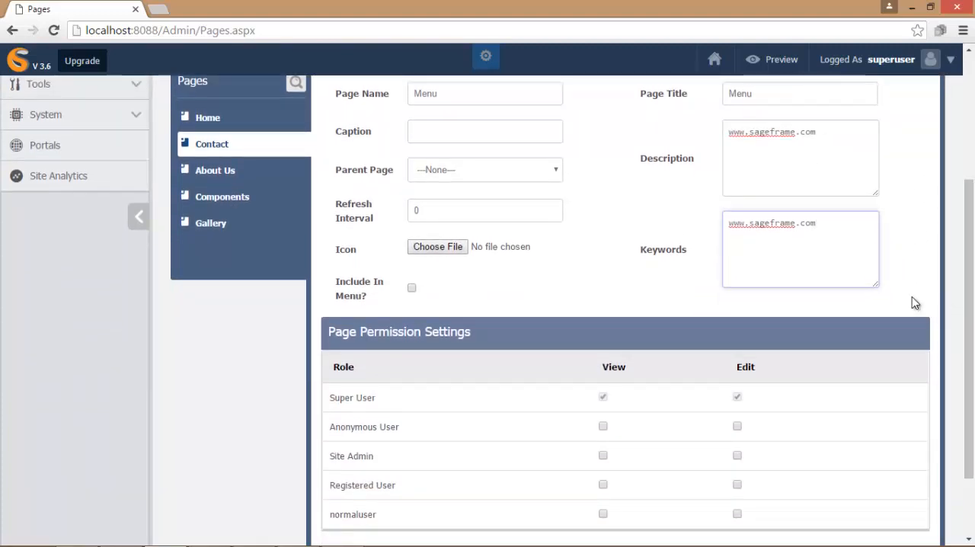
left_click(411, 288)
left_click(422, 330)
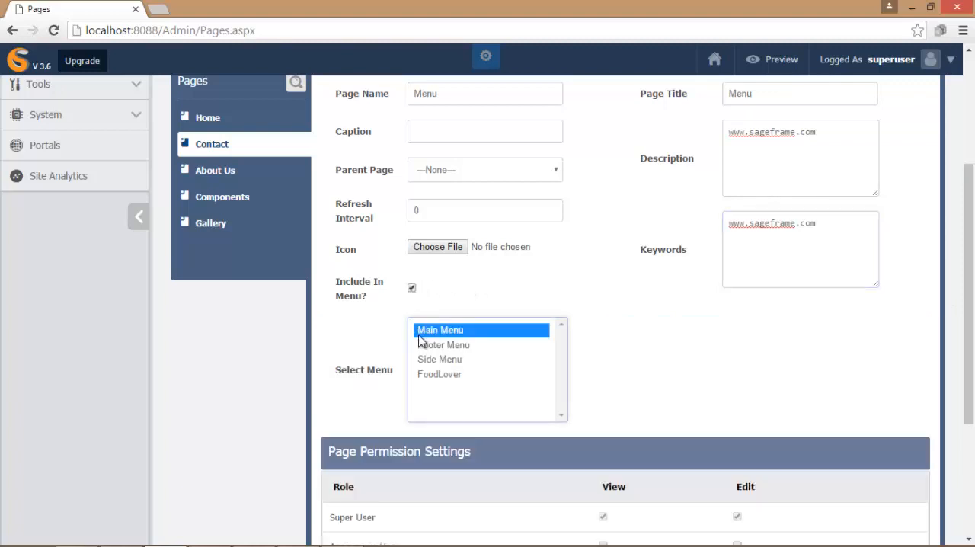
left_click(423, 345, "ctrl")
left_click(428, 377, "ctrl")
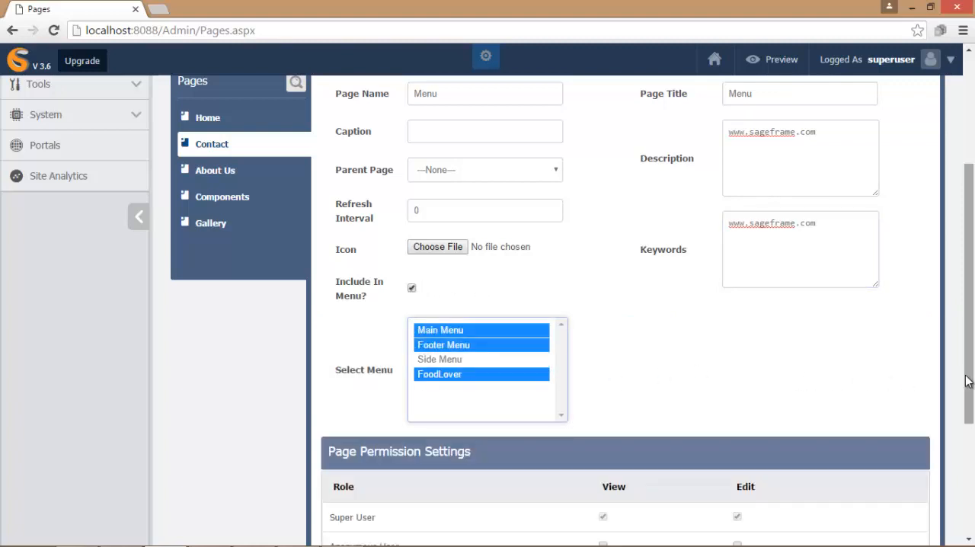
- Grant all roles view permission and Site Admin edit permission on the Menu page, then save it
left_click_drag(966, 374, 969, 486)
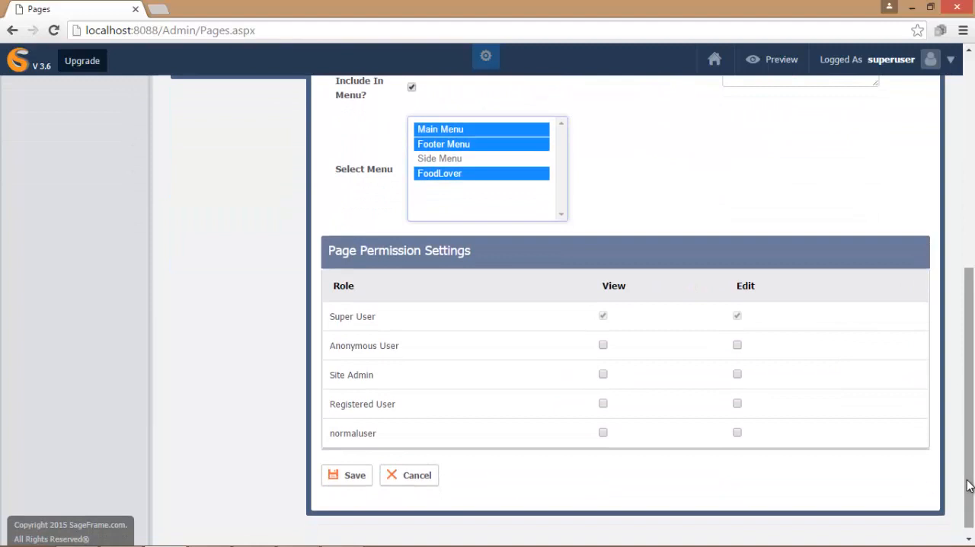
left_click(603, 345)
left_click(604, 375)
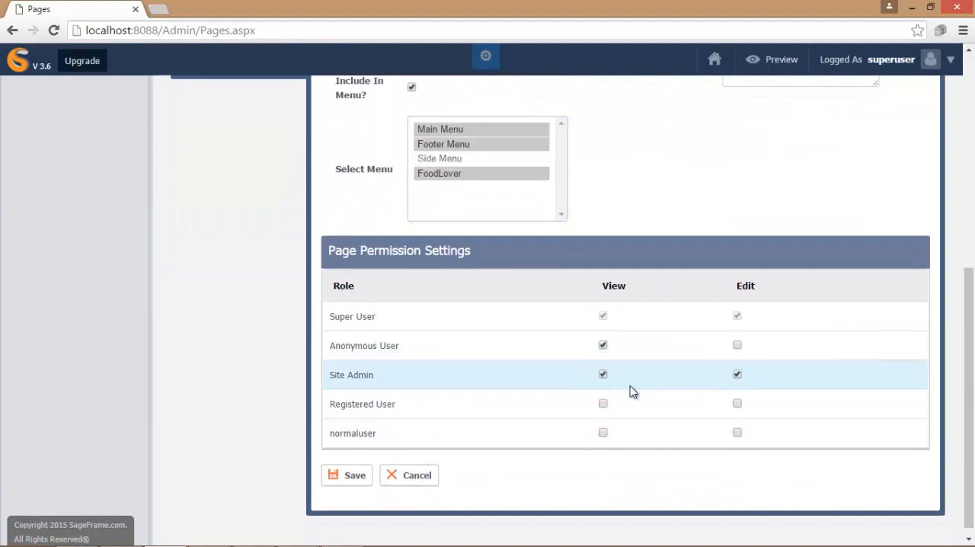
left_click(603, 404)
left_click(604, 433)
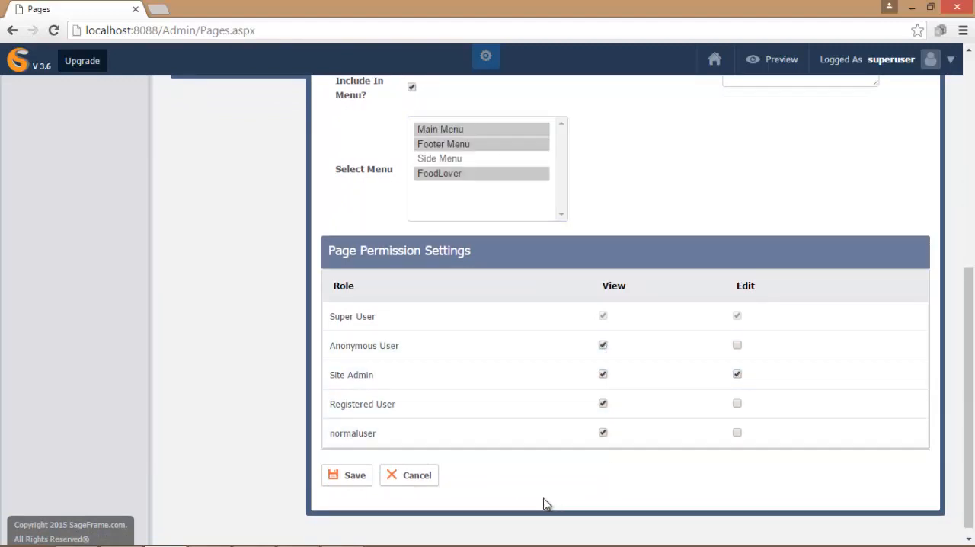
left_click(337, 478)
- Assign the Others layout to the Menu page
left_click(250, 470)
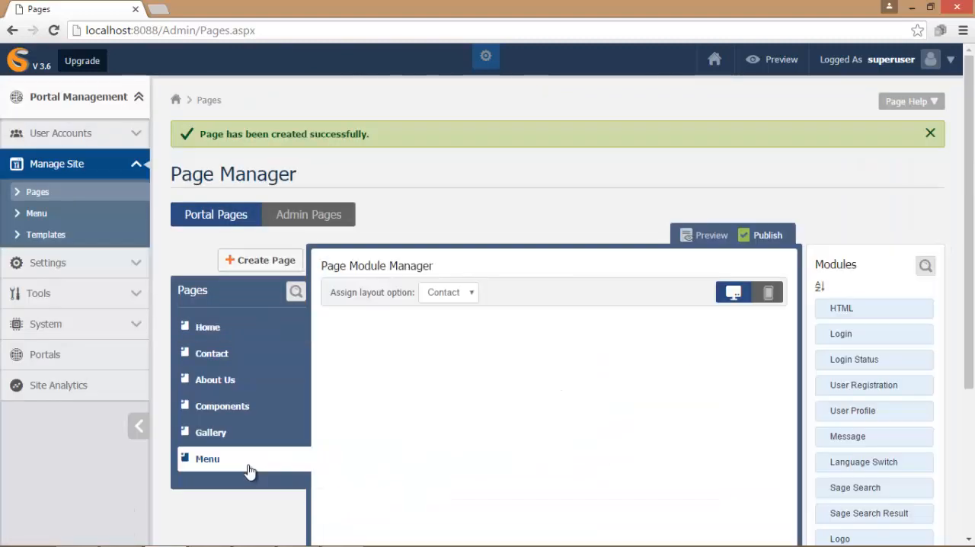
left_click(472, 295)
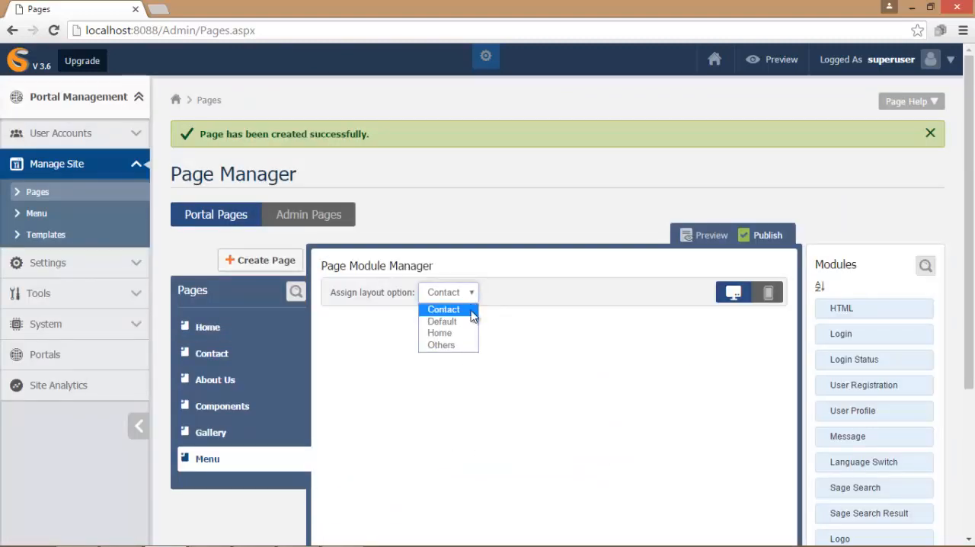
left_click(470, 344)
left_click(522, 299)
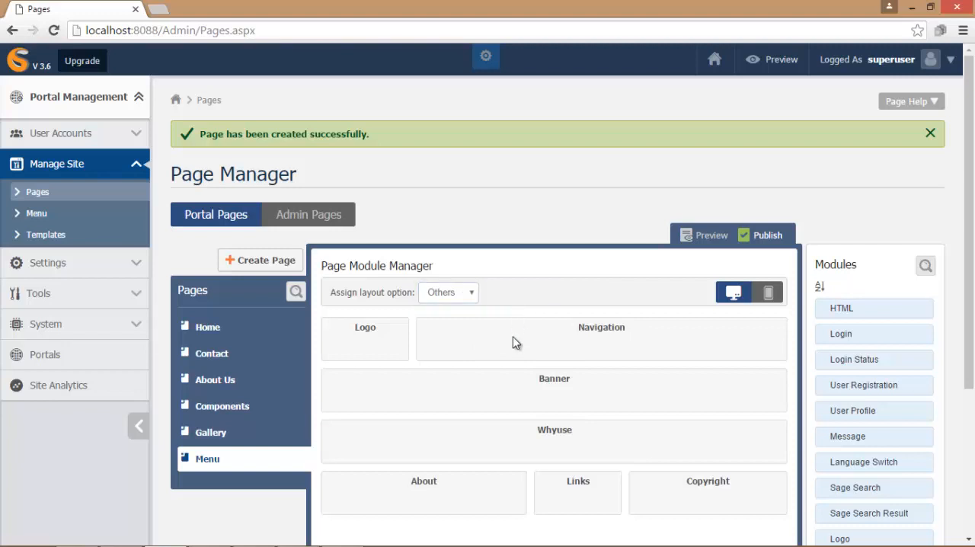
- Assign the Default layout to the Service Detail page at the end of the page list
left_click(263, 260)
left_click_drag(972, 237, 968, 273)
scroll(292, 445, "down", 2)
left_click(267, 444)
left_click(469, 226)
left_click(469, 253)
left_click(523, 226)
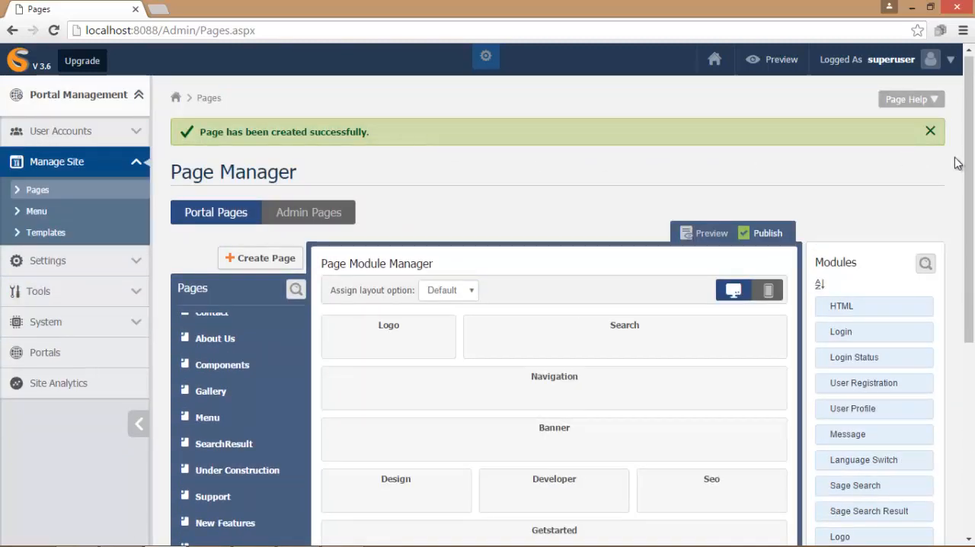
- Add the Logo module to the Logo pane of the Home page
scroll(567, 257, "down", 2)
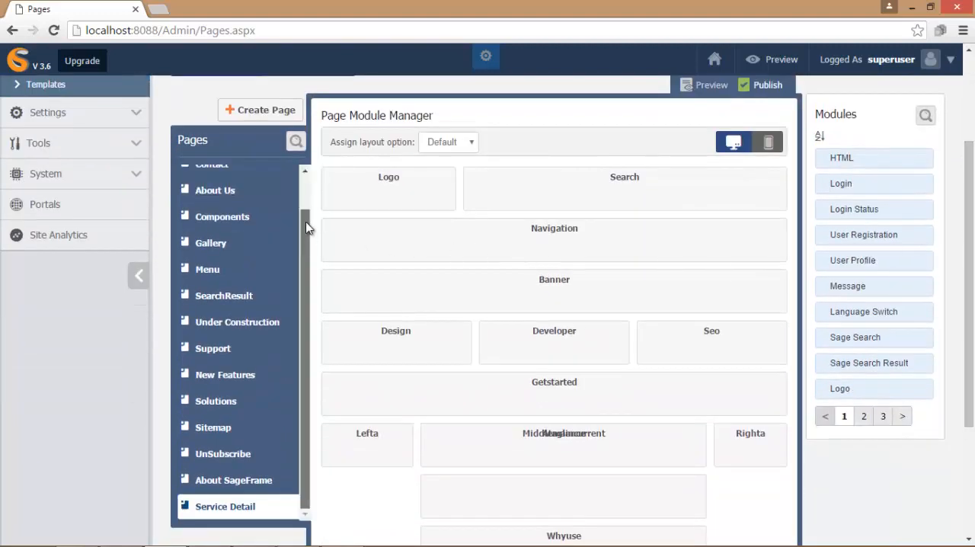
scroll(303, 221, "up", 1)
left_click(236, 180)
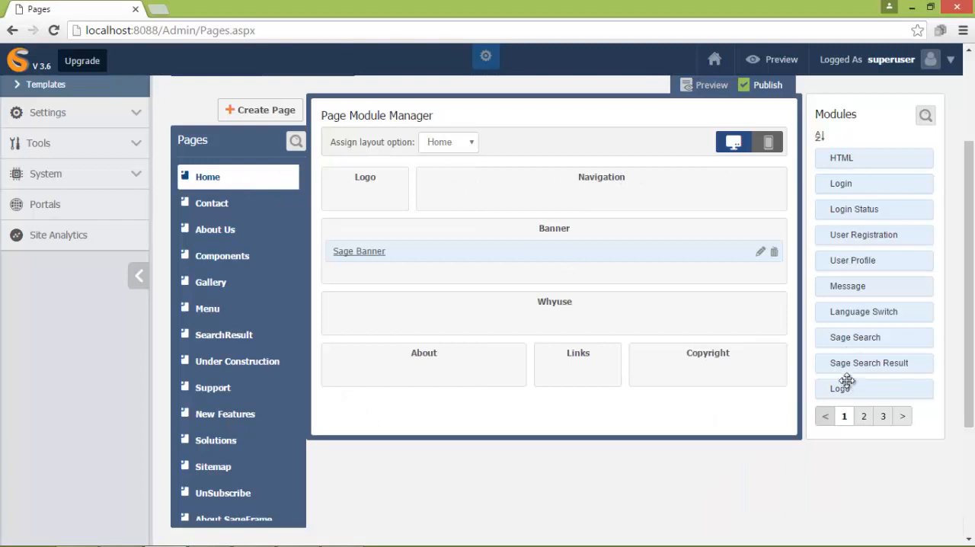
left_click_drag(840, 388, 353, 189)
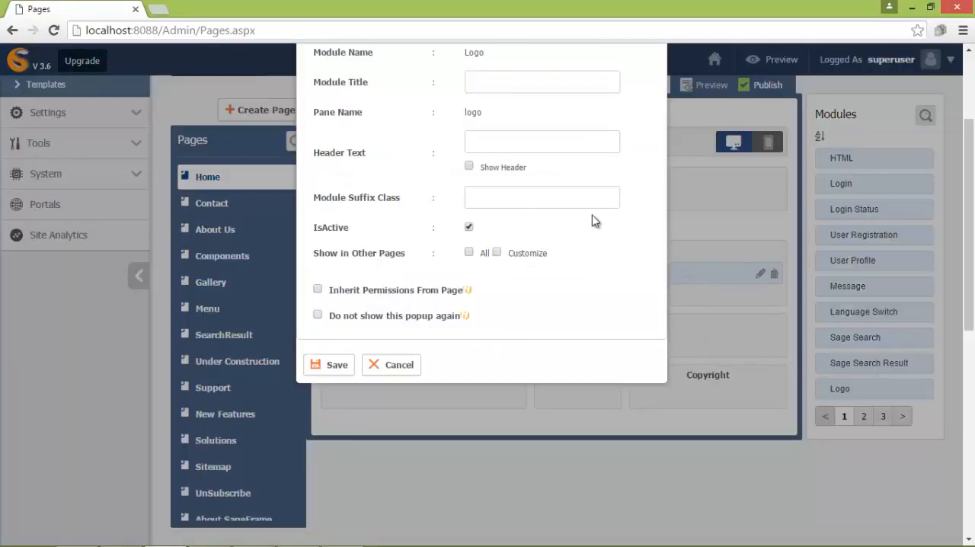
- Title the Logo module Logo, show it on all other pages and make it inherit permissions from the page
scroll(945, 183, "up", 2)
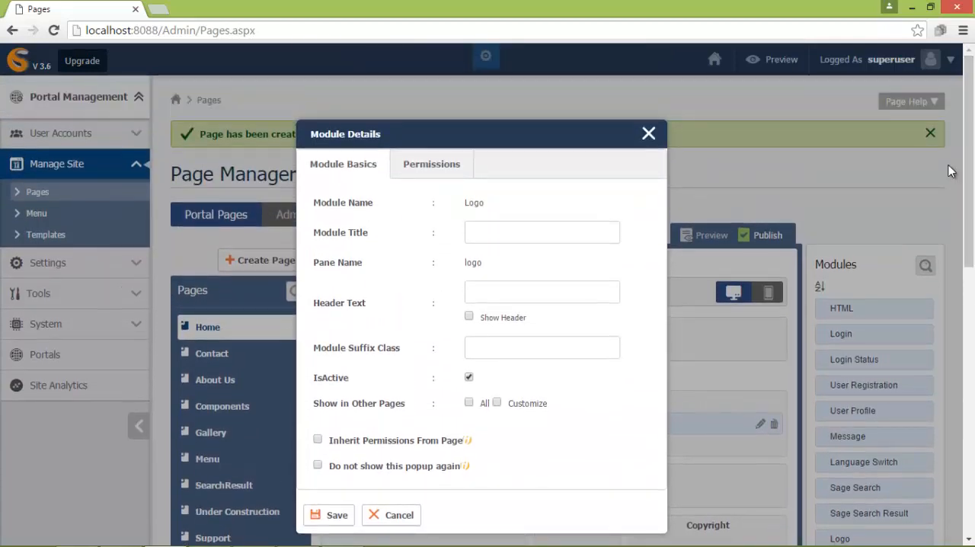
left_click(528, 231)
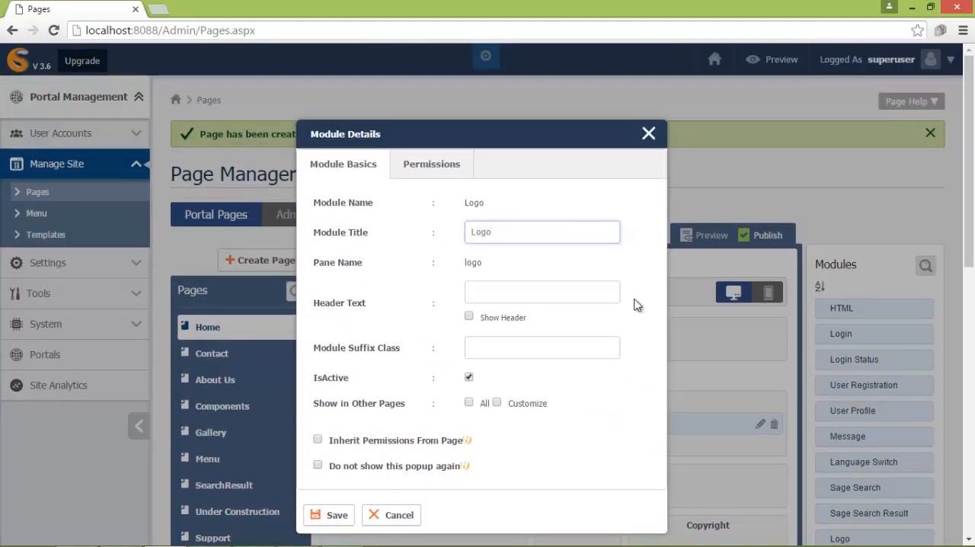
left_click(469, 403)
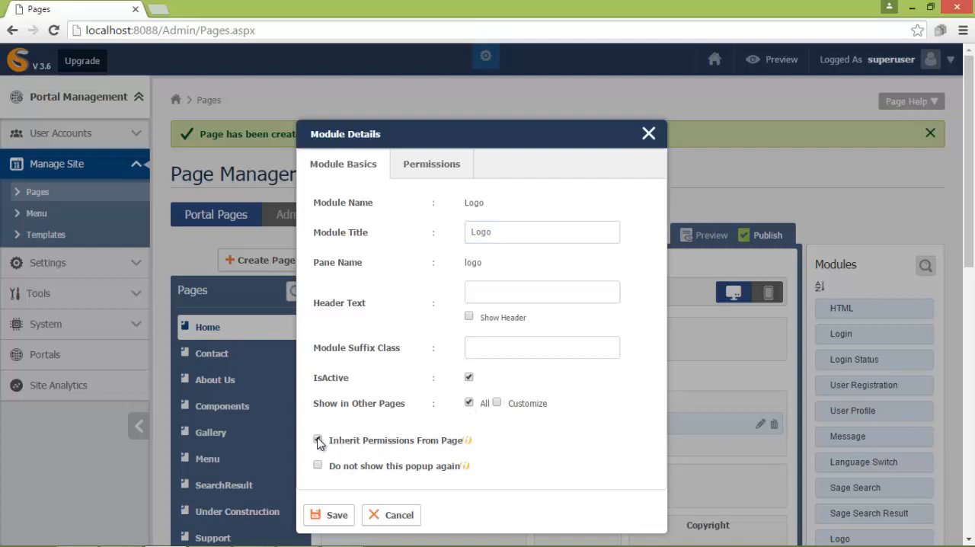
- Grant all roles view permission and Site Admin edit permission on the Logo module, and save it
left_click(432, 166)
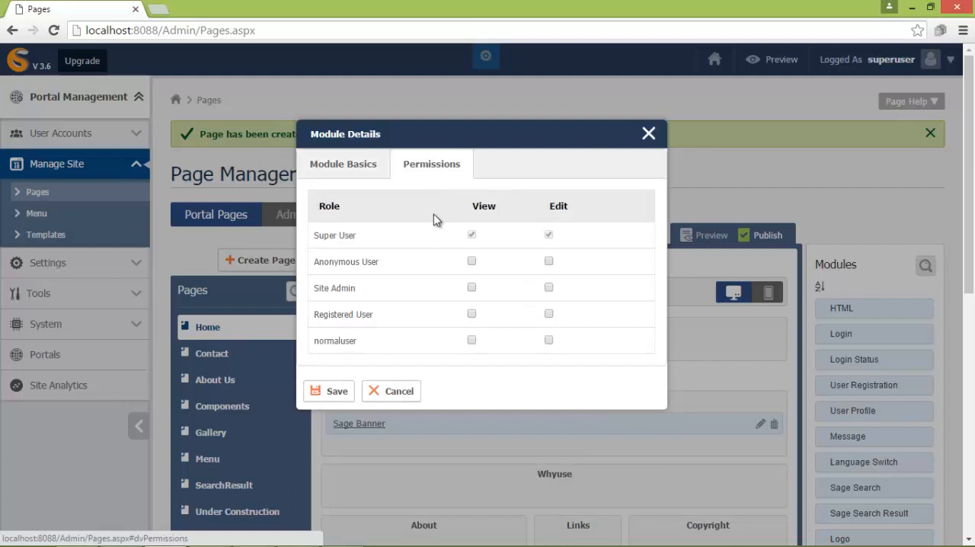
left_click(472, 261)
left_click(471, 287)
left_click(549, 287)
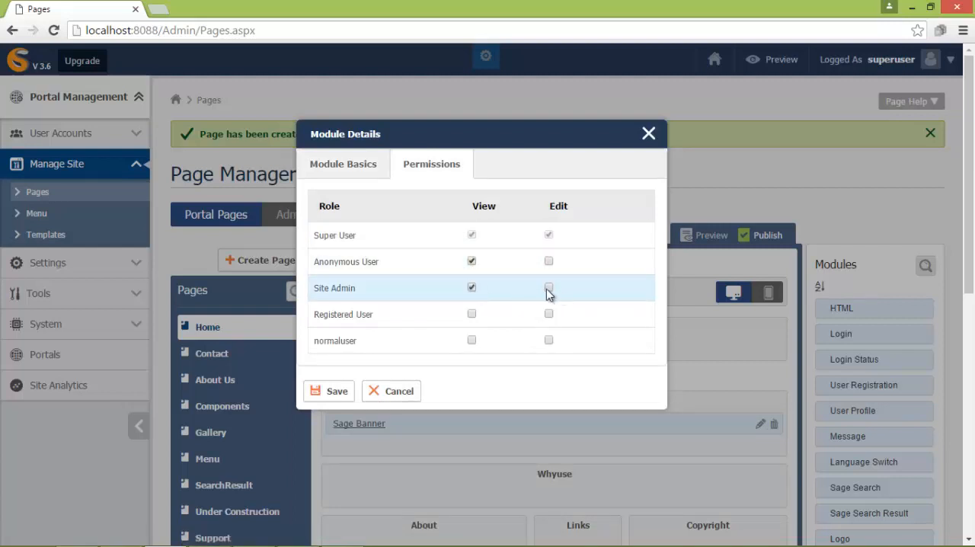
left_click(472, 315)
left_click(471, 341)
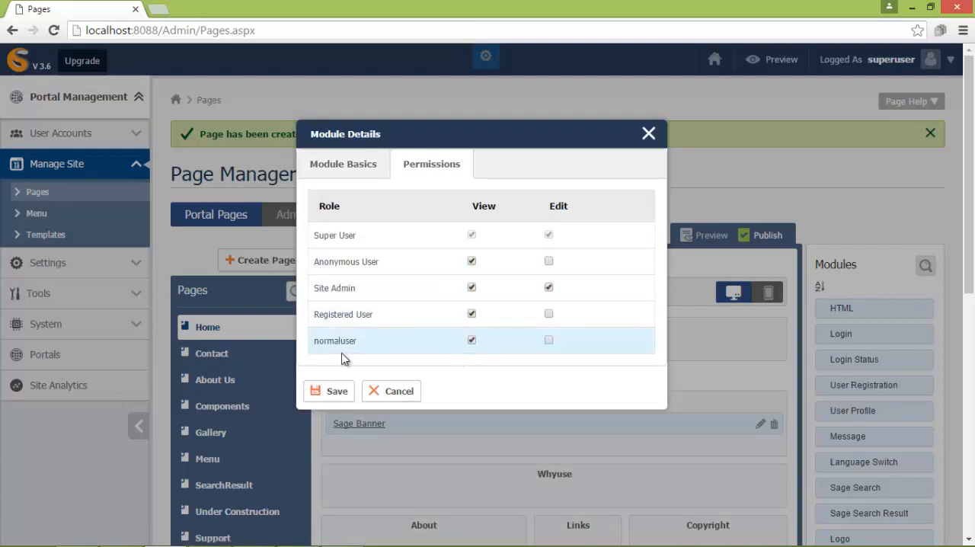
left_click(330, 392)
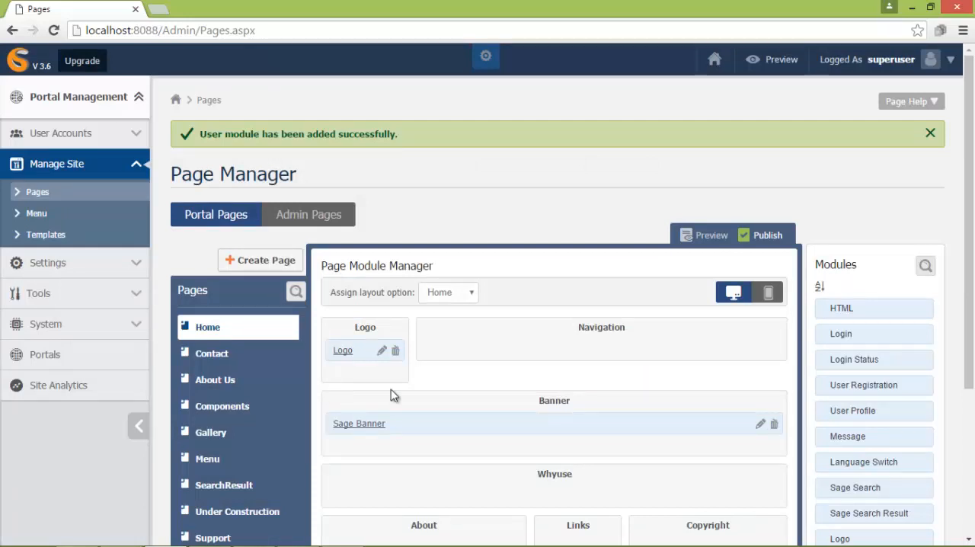
- Add an HTML module to the Logo pane of the Home page and title it HTML
left_click_drag(840, 308, 341, 377)
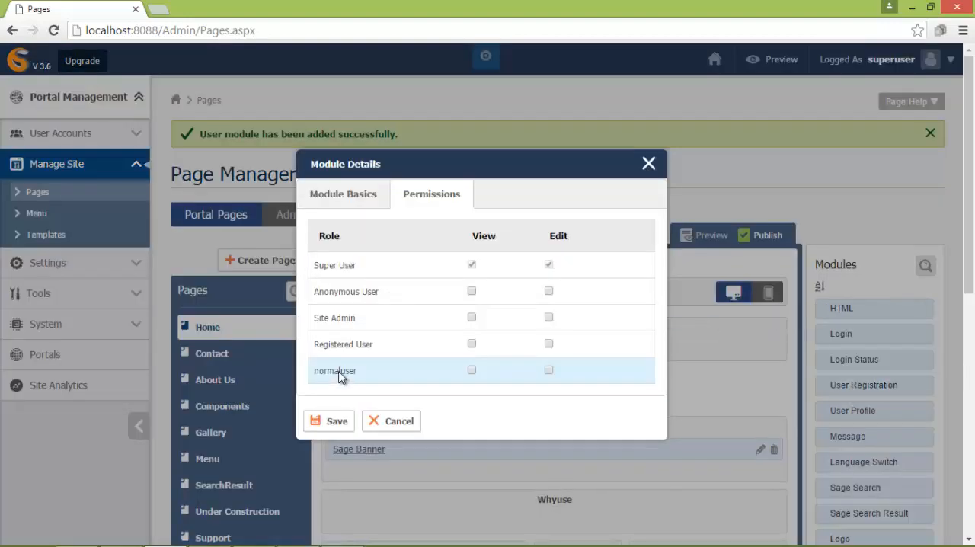
left_click(348, 196)
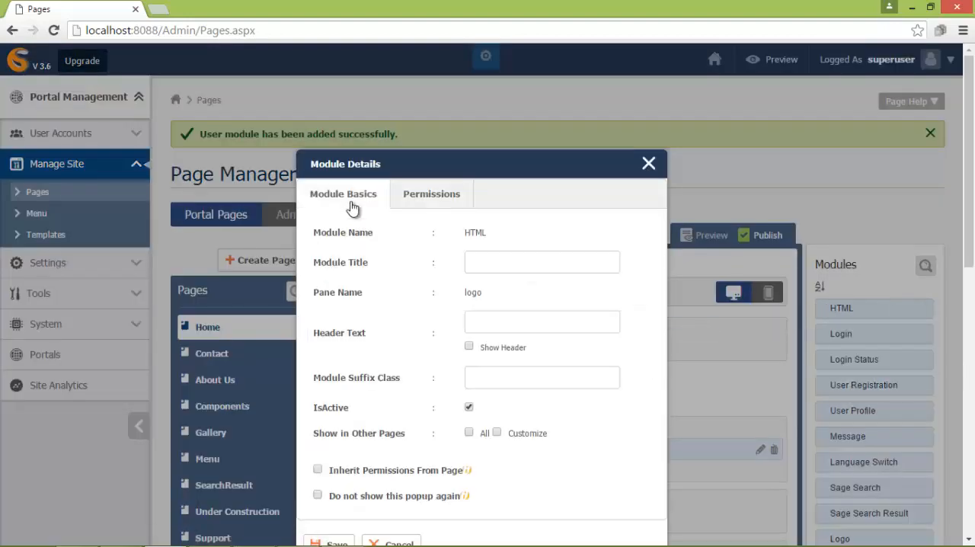
left_click(477, 261)
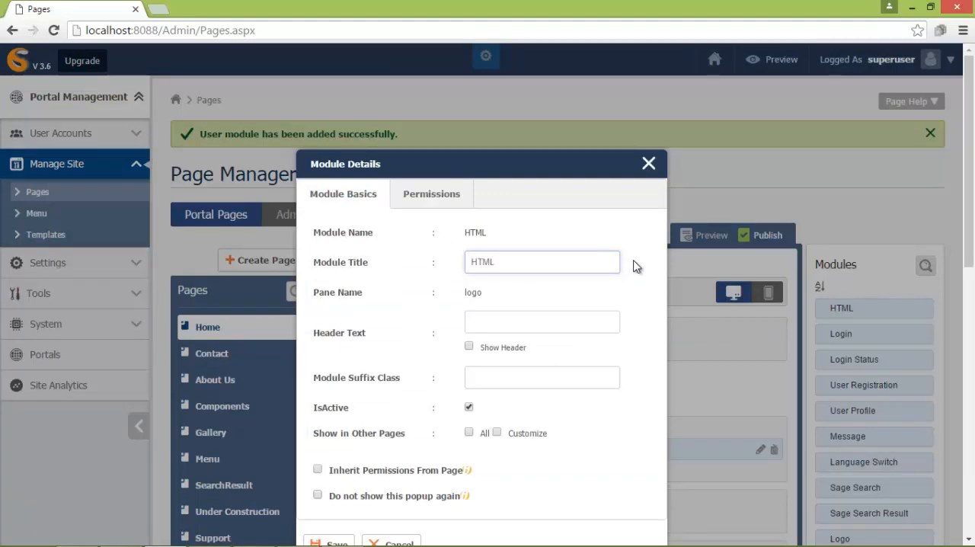
- Give the HTML module the suffix class hide, show it on all pages with inherited page permissions, and save it
left_click(578, 381)
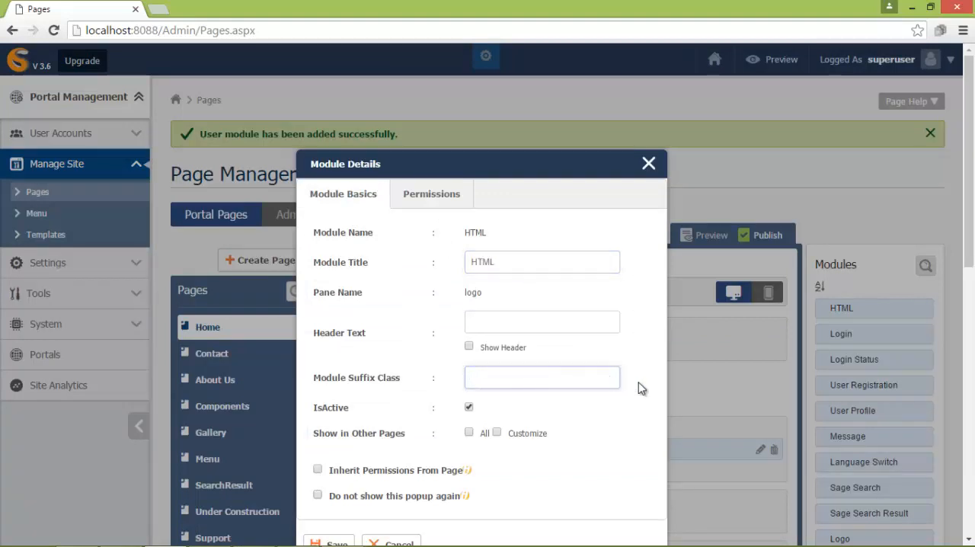
type("hide")
left_click(469, 433)
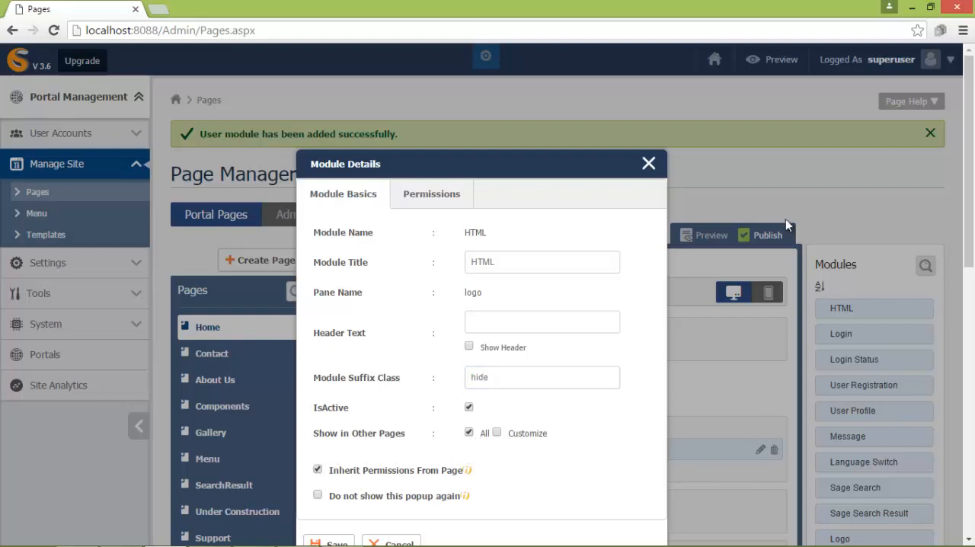
scroll(963, 200, "down", 2)
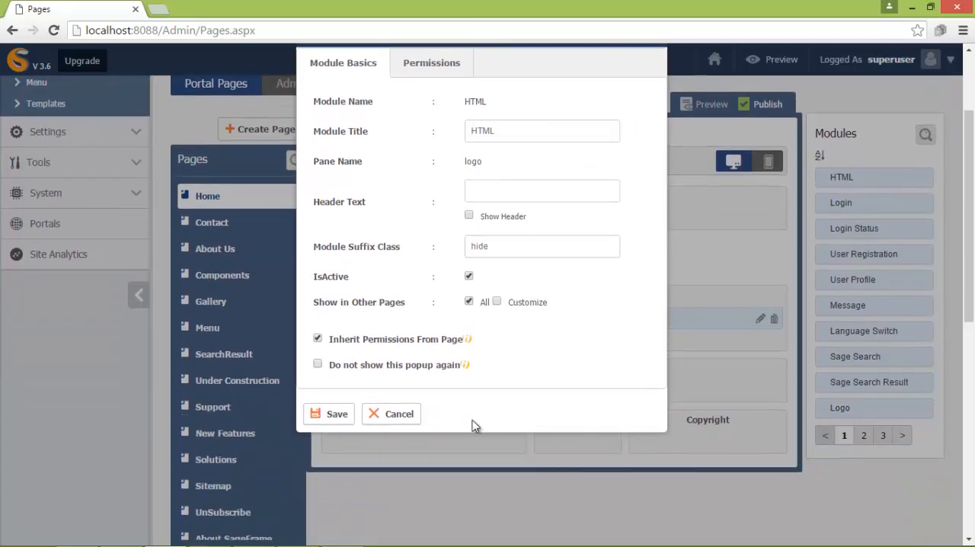
left_click(324, 413)
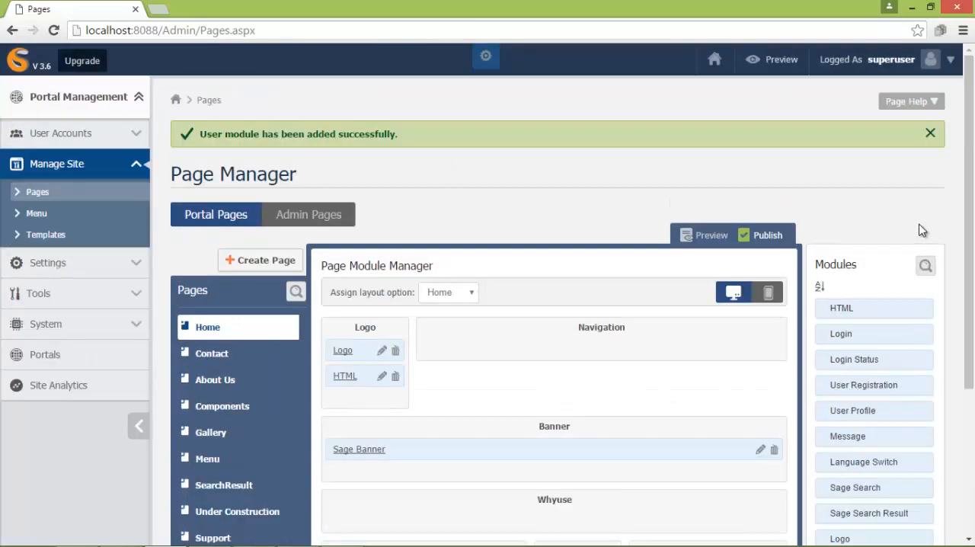
- Add the Menu module to the Navigation pane, granting all roles view permission and Site Admin edit permission
left_click_drag(970, 232, 971, 247)
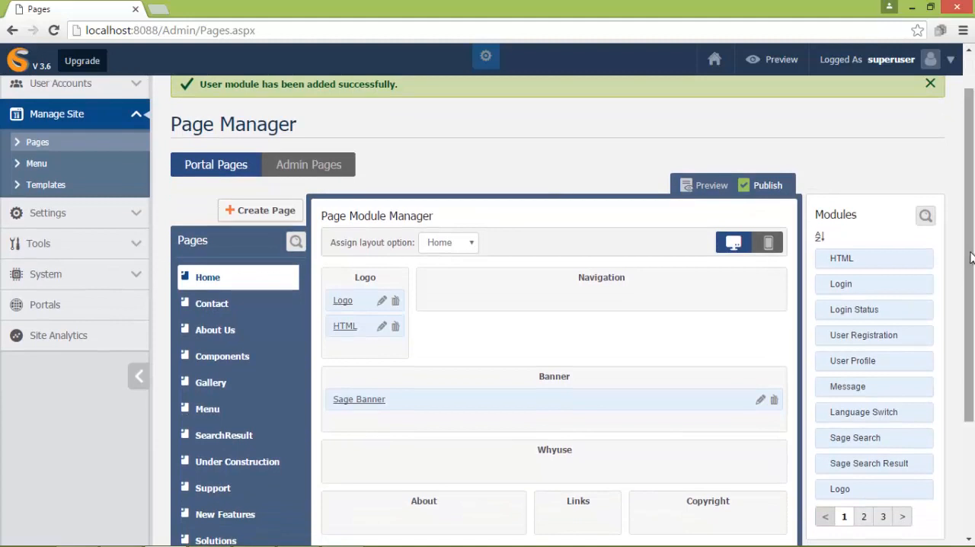
left_click(863, 517)
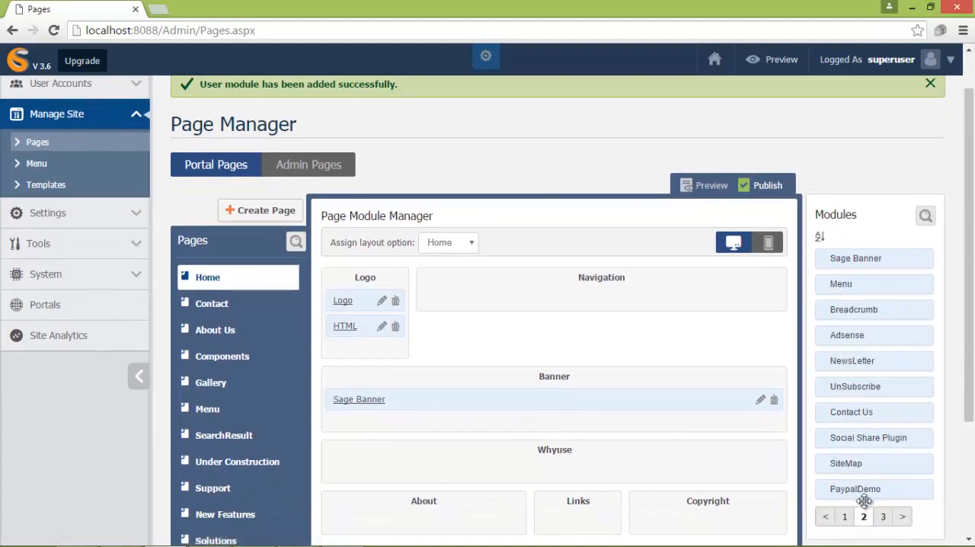
left_click_drag(849, 285, 526, 301)
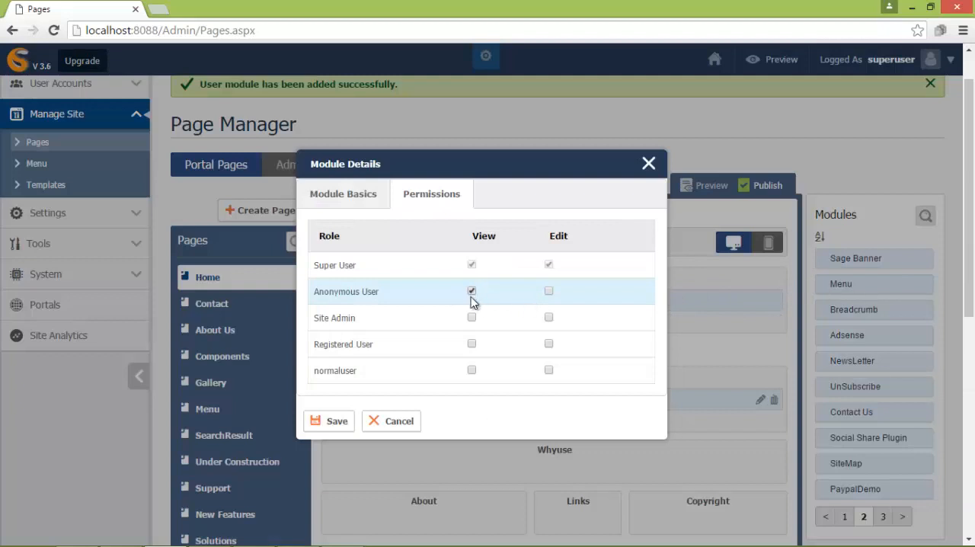
left_click(472, 317)
left_click(548, 317)
left_click(471, 343)
left_click(471, 370)
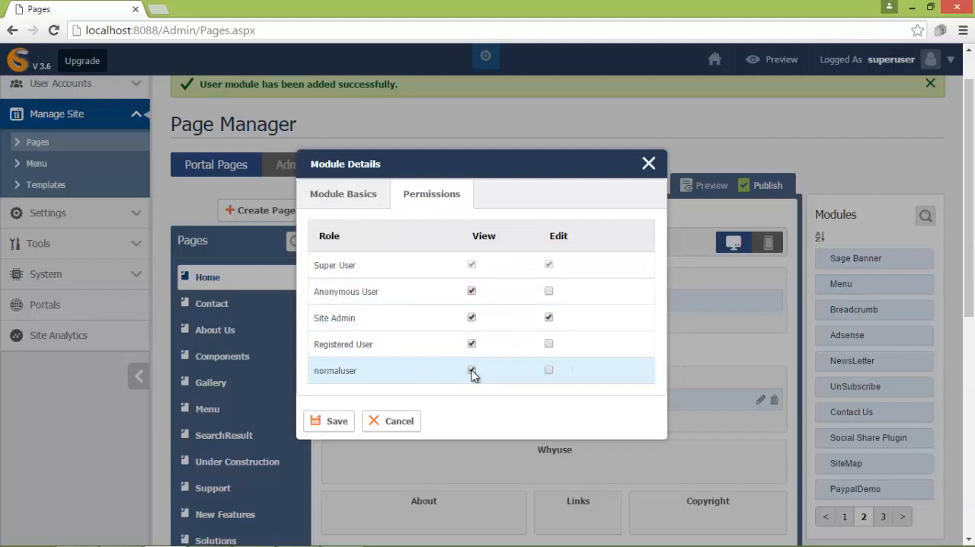
- Title the Menu module Menu, show it on all pages with inherited page permissions, and save it
left_click(350, 195)
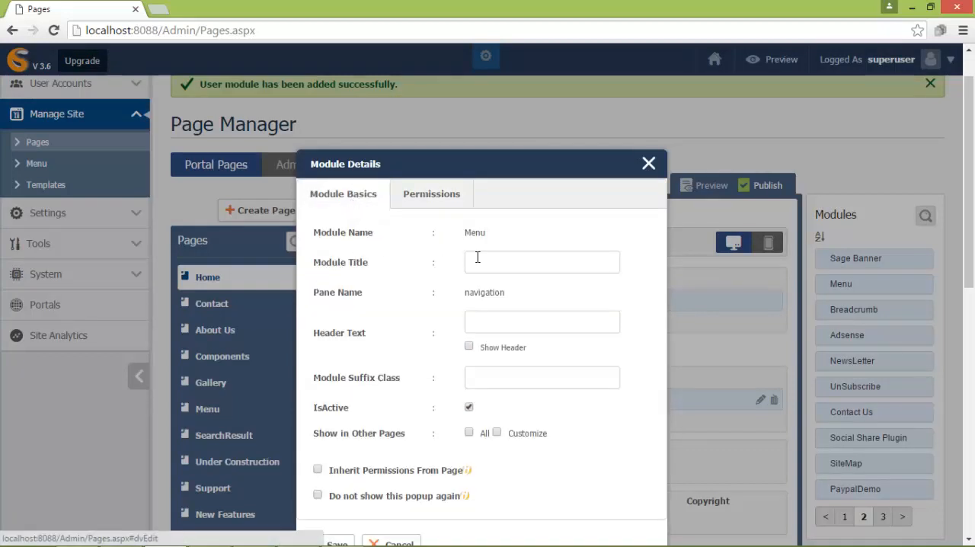
left_click(518, 262)
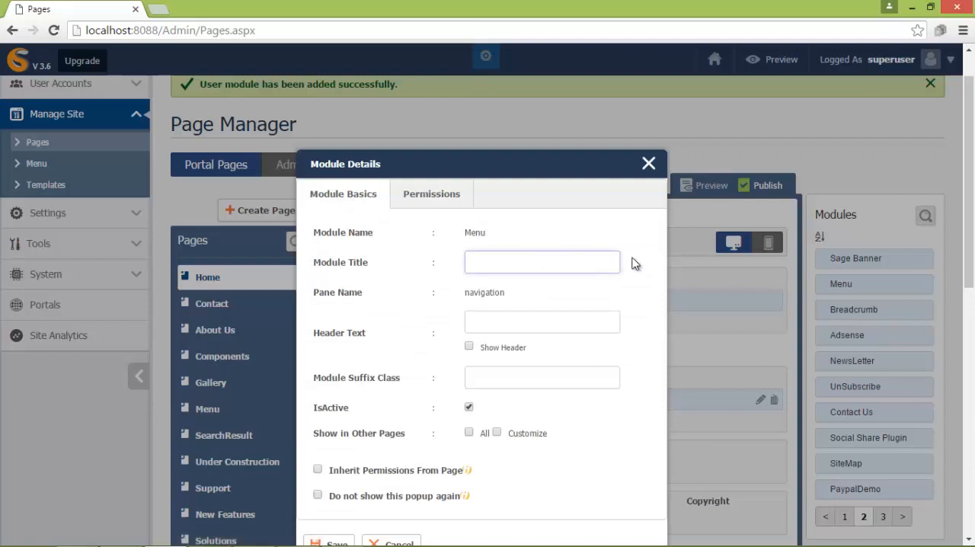
type("M")
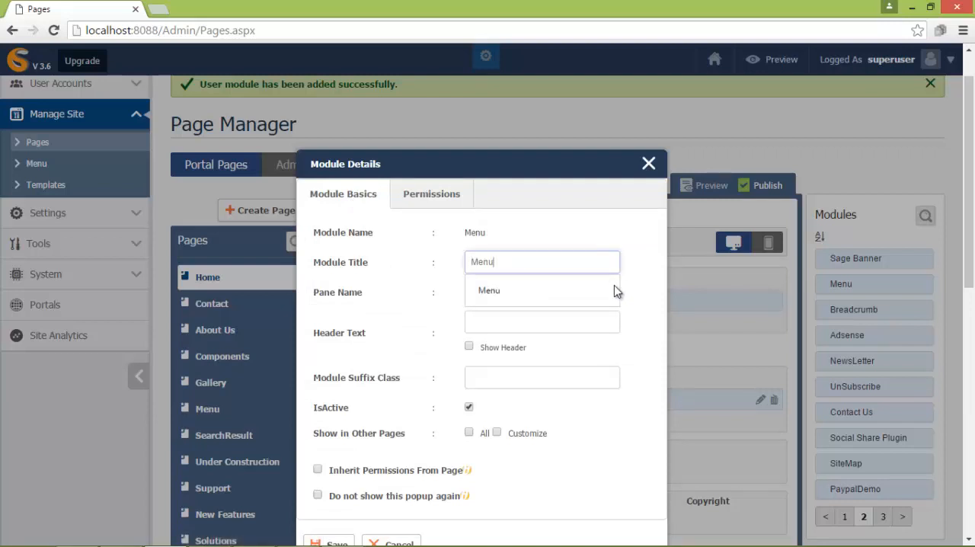
type("enu")
left_click(615, 290)
left_click(470, 433)
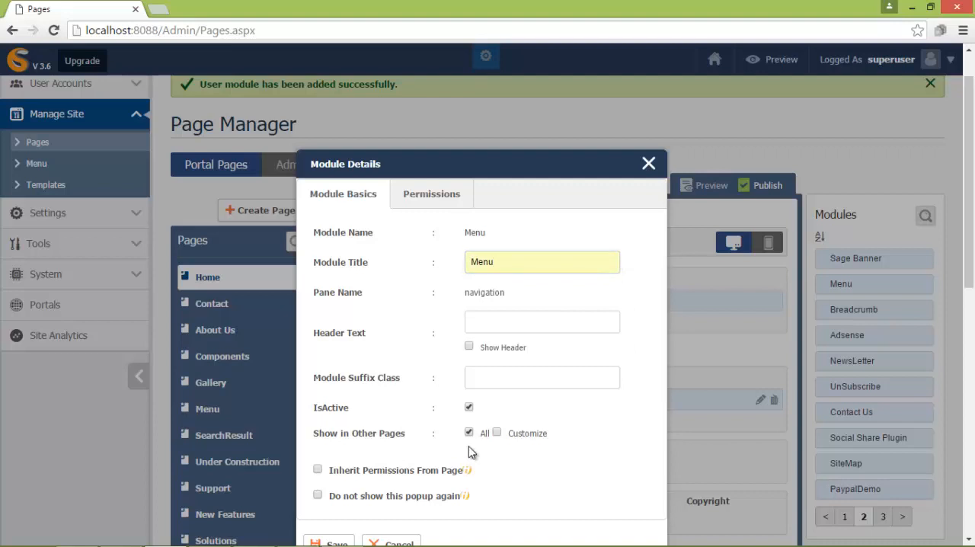
left_click(318, 469)
scroll(942, 226, "down", 3)
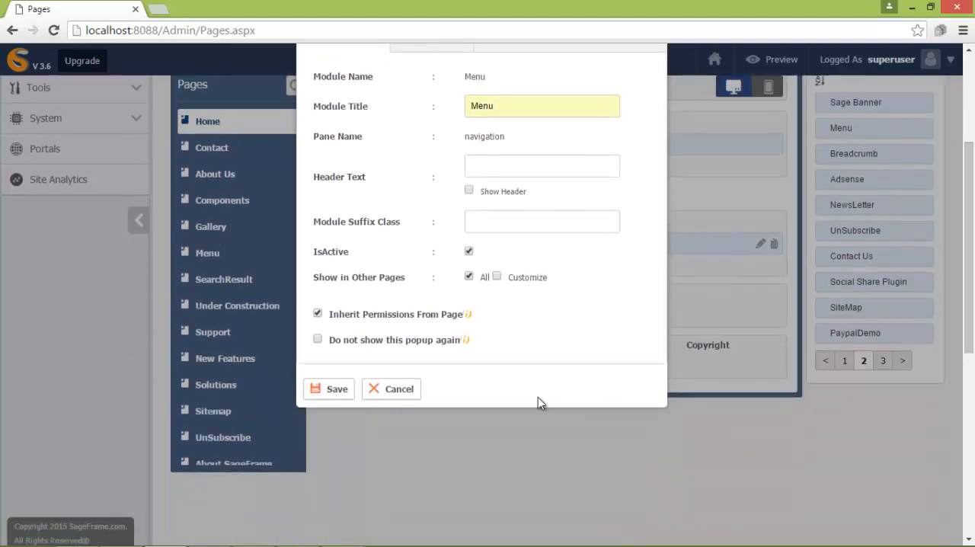
left_click(332, 391)
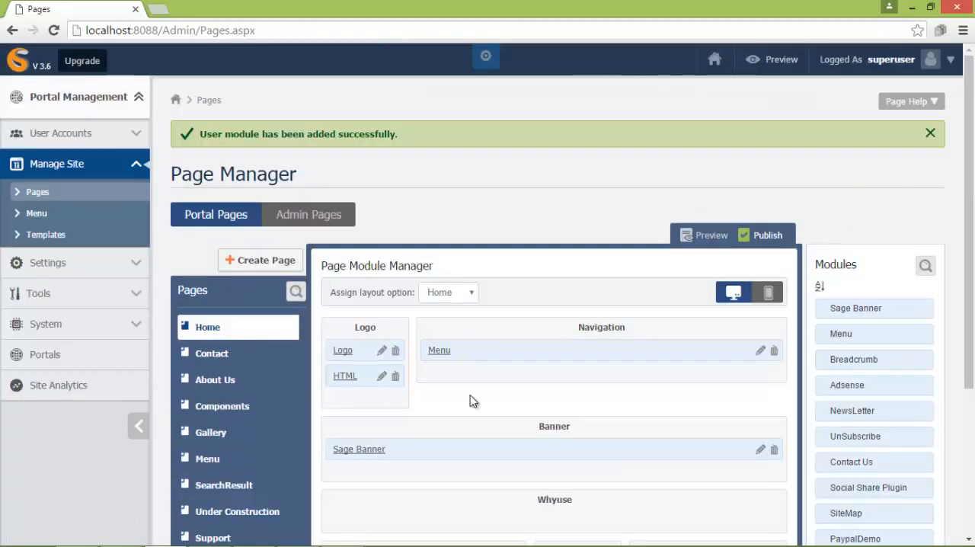
- Add an HTML module to the Whyuse pane of the Home page and title it Our Services
scroll(926, 420, "down", 2)
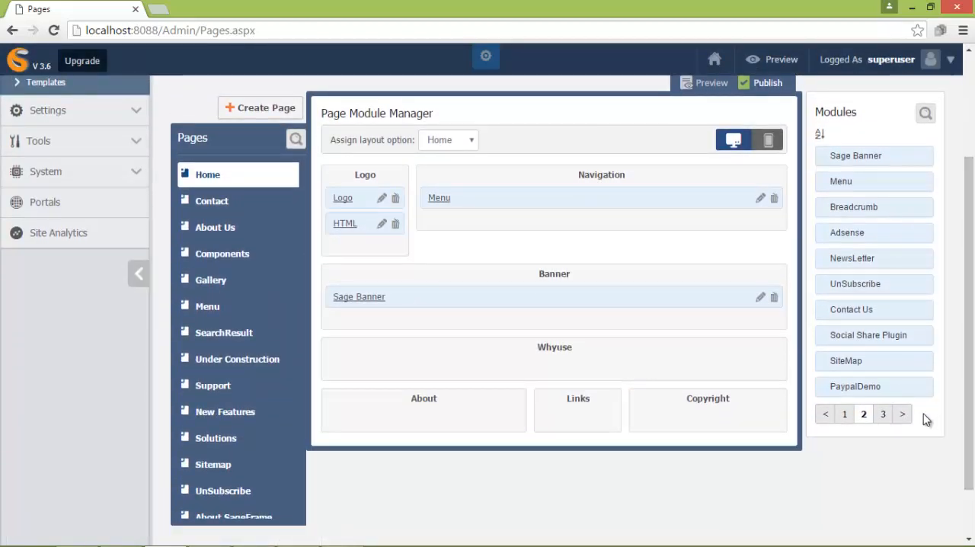
left_click(844, 414)
left_click_drag(860, 155, 510, 358)
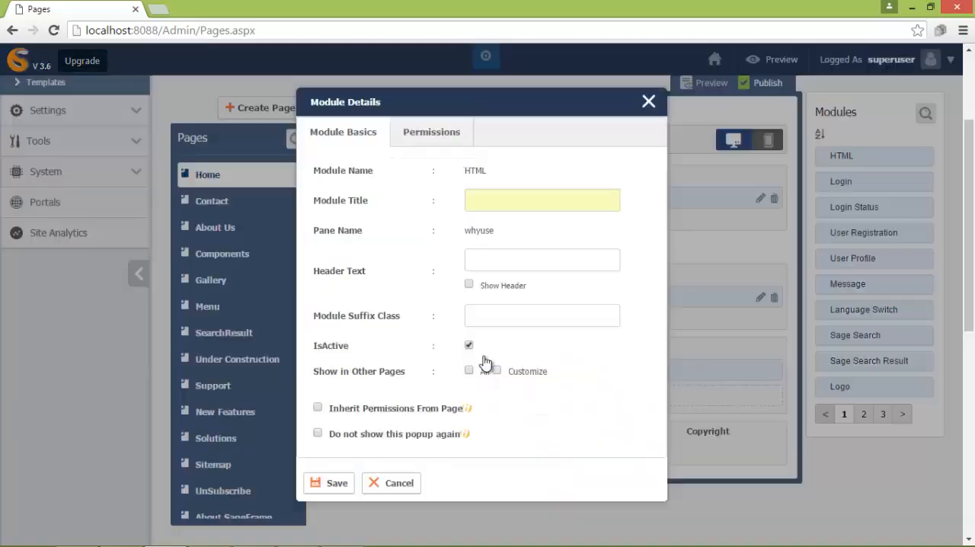
left_click(511, 199)
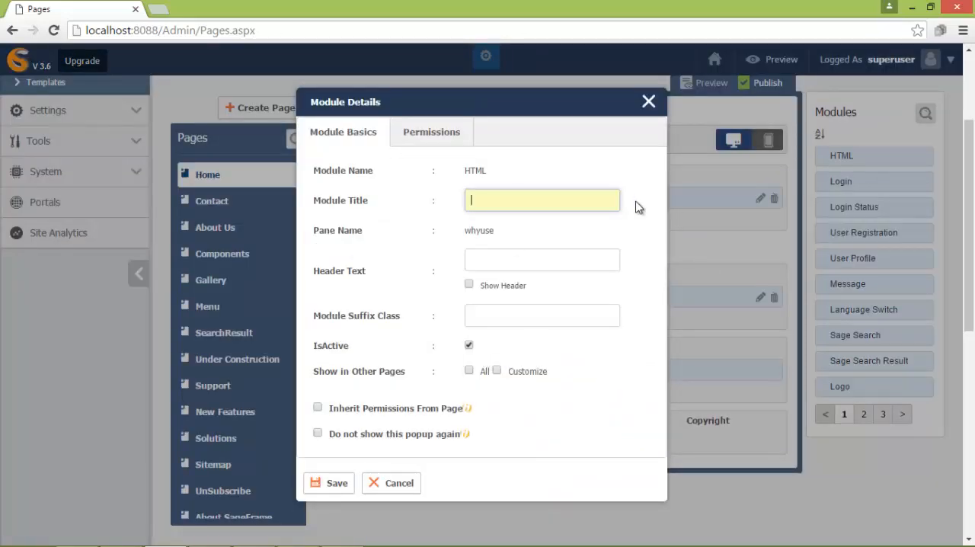
type("Our Services")
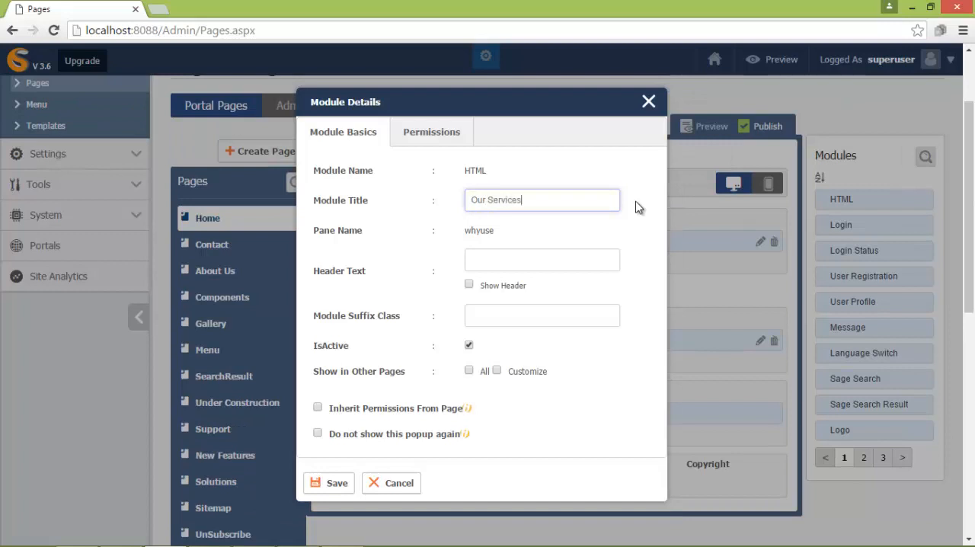
- Set the Our Services module's suffix class to one, limit its page display to Home, inherit page permissions and save it
left_click(591, 316)
type("one")
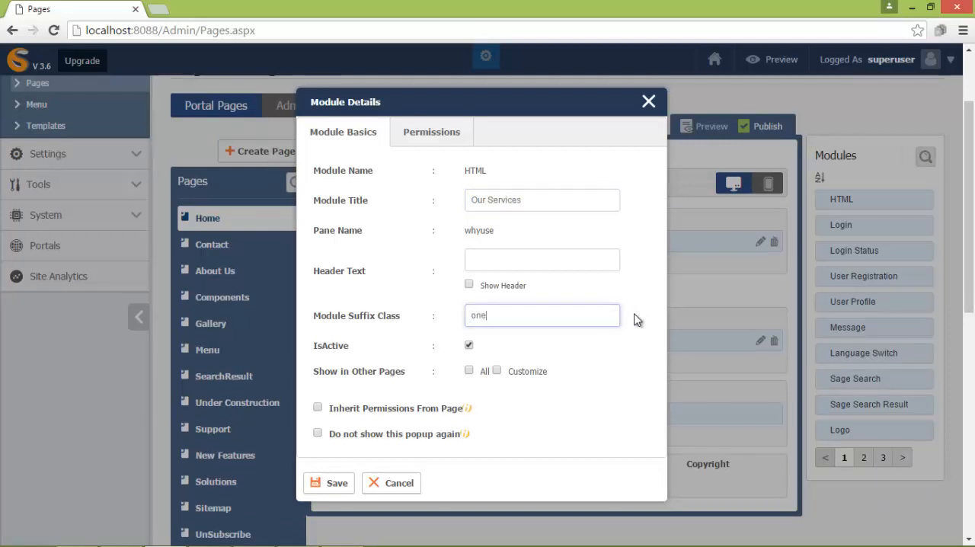
left_click(497, 371)
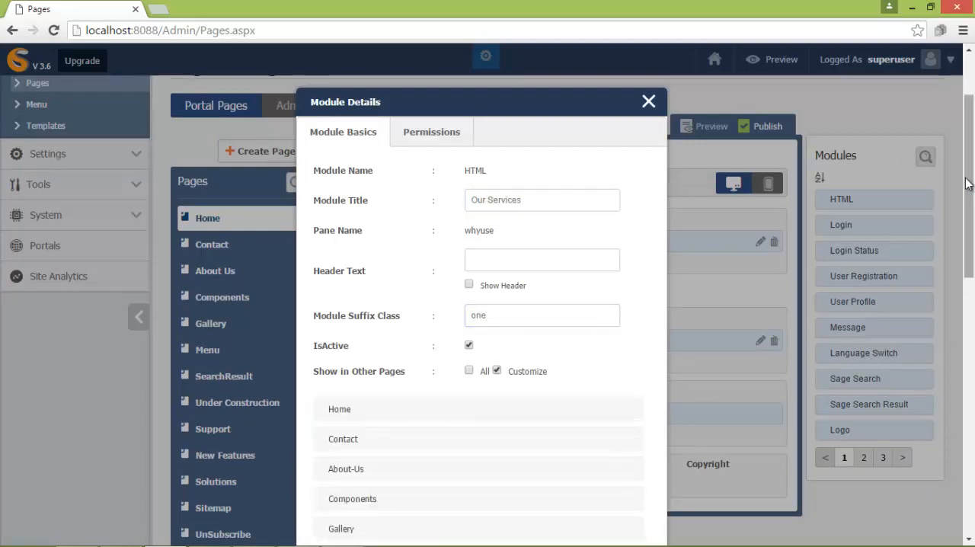
scroll(789, 206, "down", 3)
left_click(352, 201)
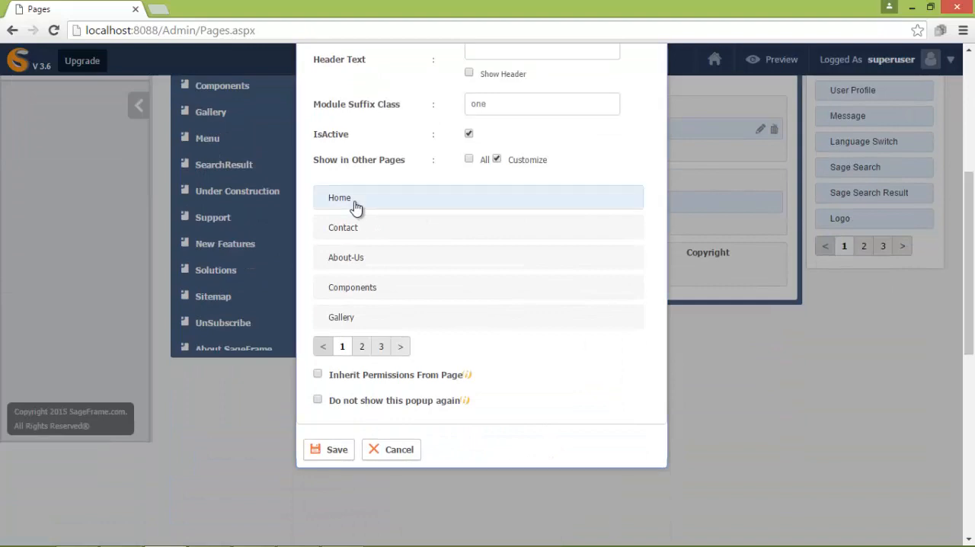
left_click(318, 375)
left_click(329, 449)
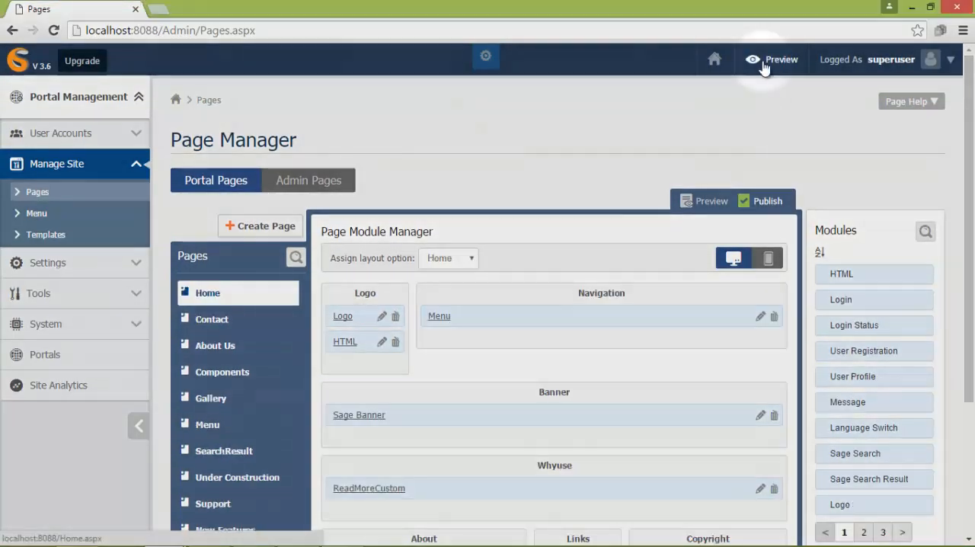
- Preview the Home page of the site and close the preview
left_click(764, 60)
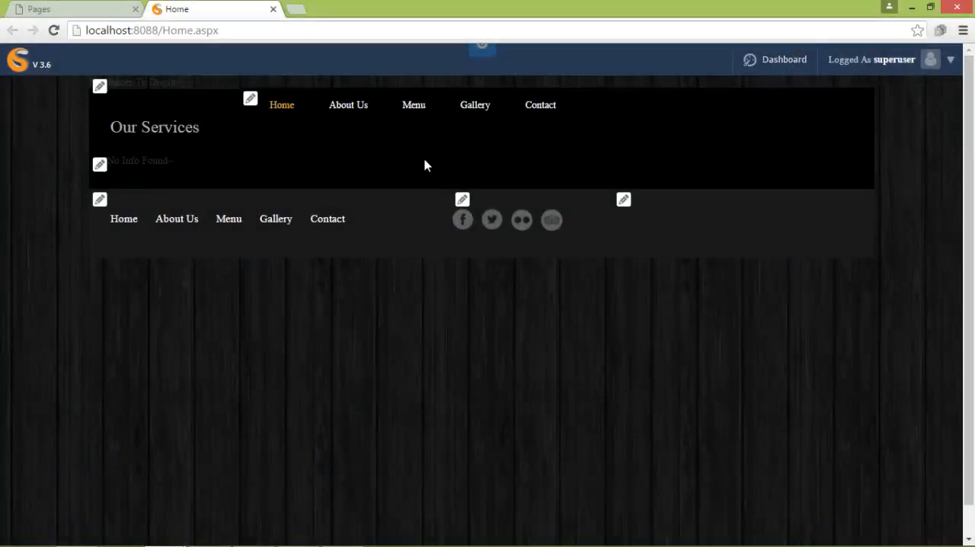
left_click(273, 9)
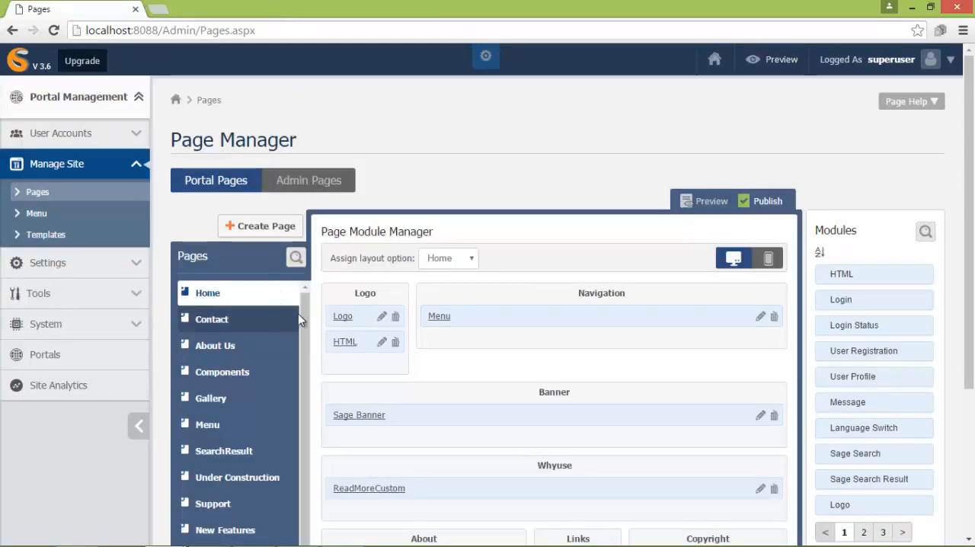
- Upload the logo_366664 image from the FoodLover images folder as the Logo module's logo and save it
left_click(382, 318)
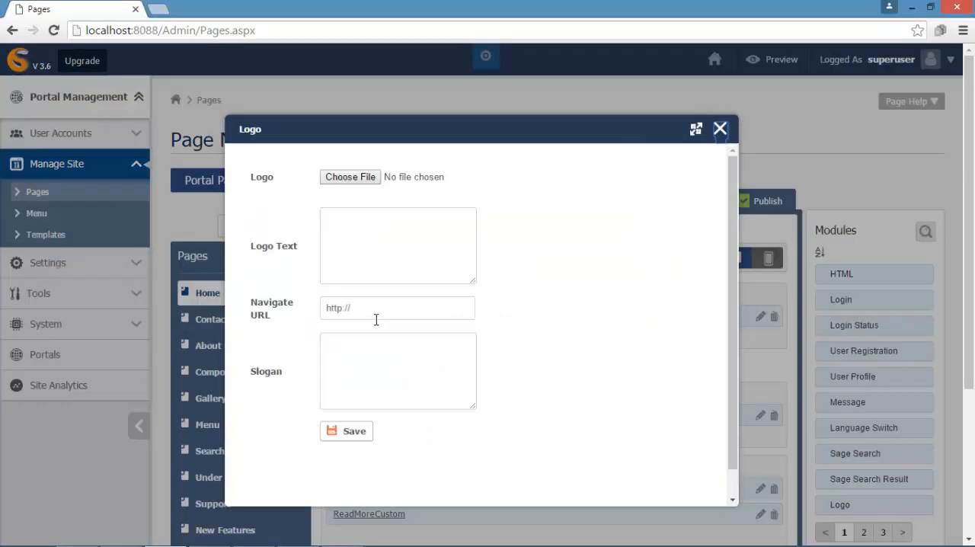
left_click(350, 177)
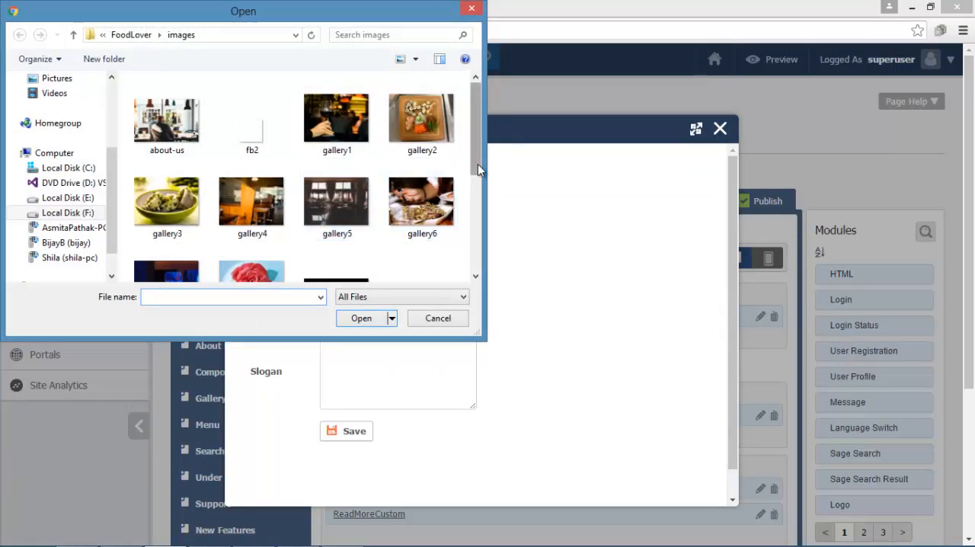
left_click_drag(476, 133, 472, 182)
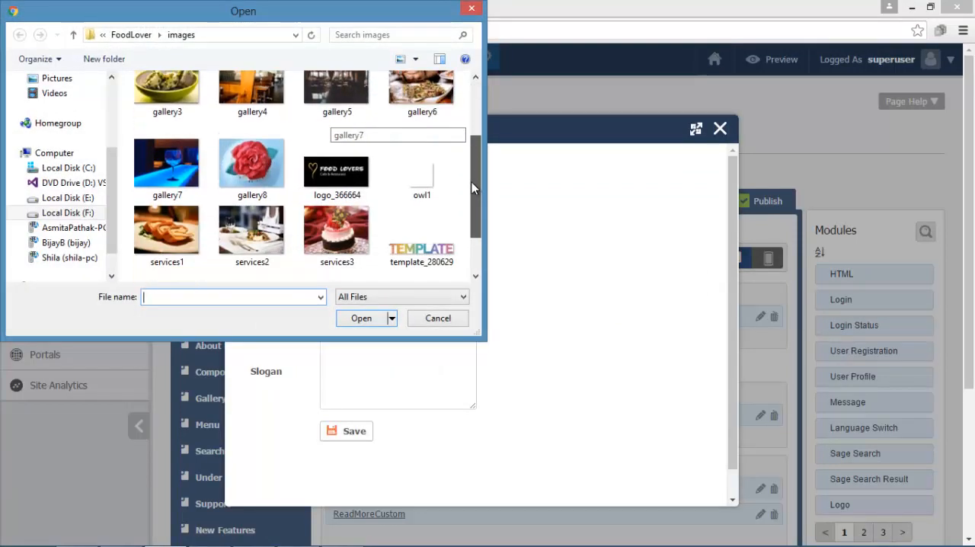
left_click(343, 178)
left_click(355, 319)
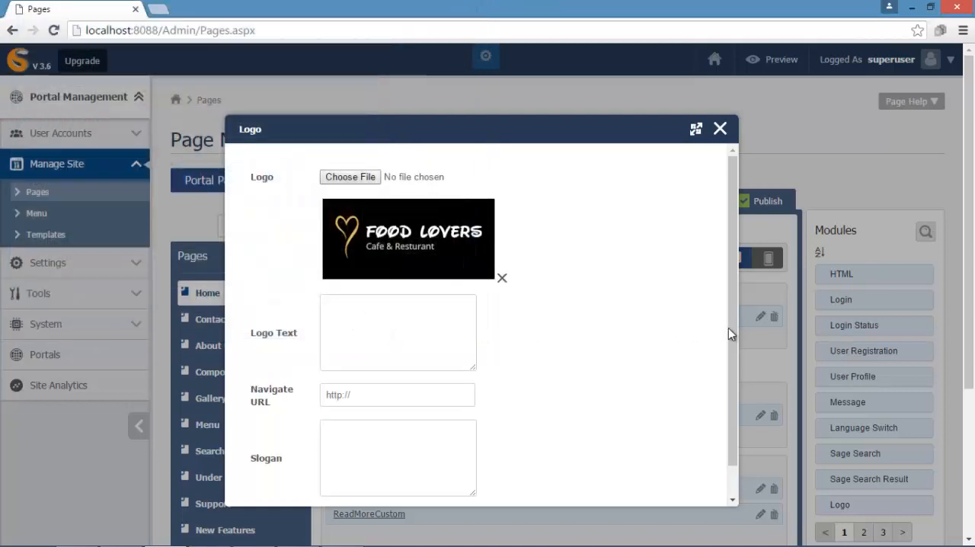
left_click_drag(728, 328, 729, 455)
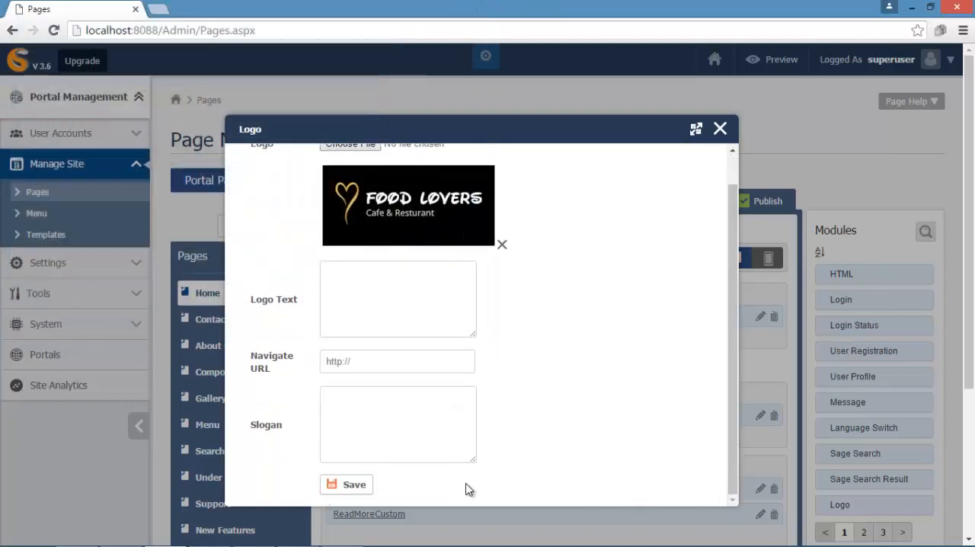
left_click(356, 485)
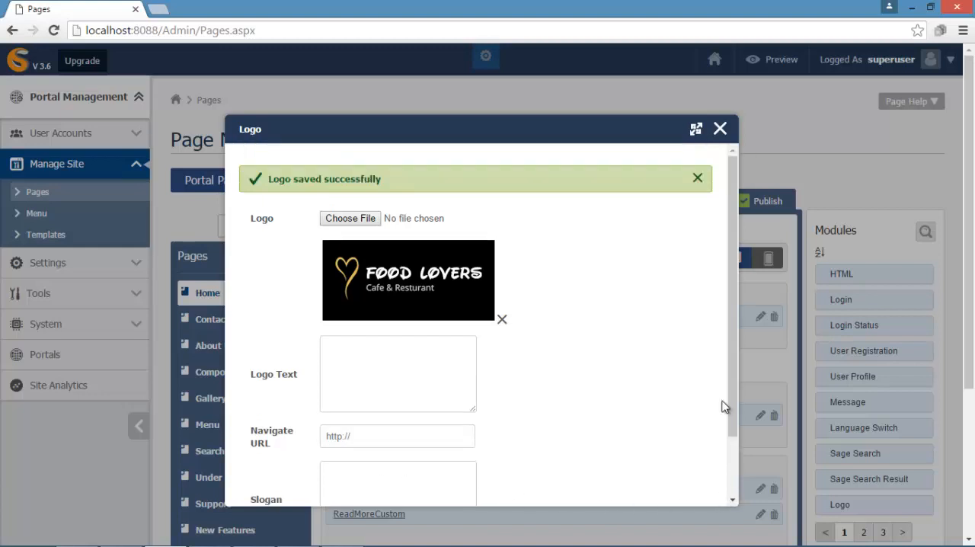
- Close the Logo module's editor, preview the Home page with the new logo, and close the preview
left_click(720, 129)
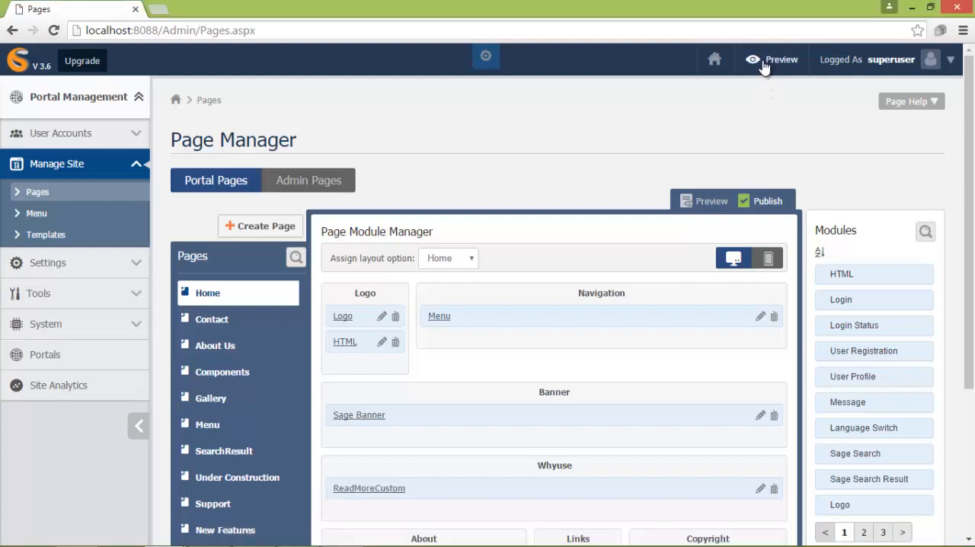
left_click(763, 60)
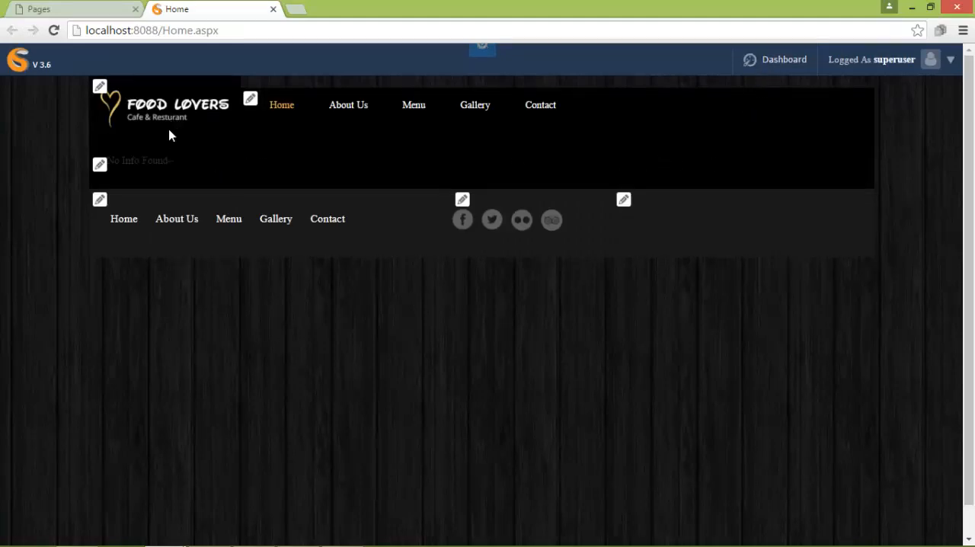
left_click(272, 9)
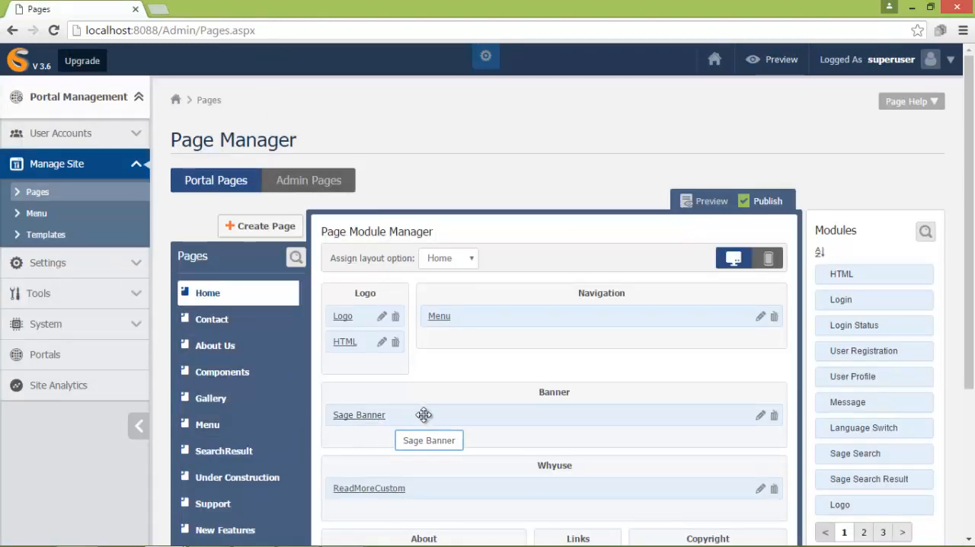
- Add a banner named FoodLover in the Sage Banner module of the Banner pane
left_click(761, 416)
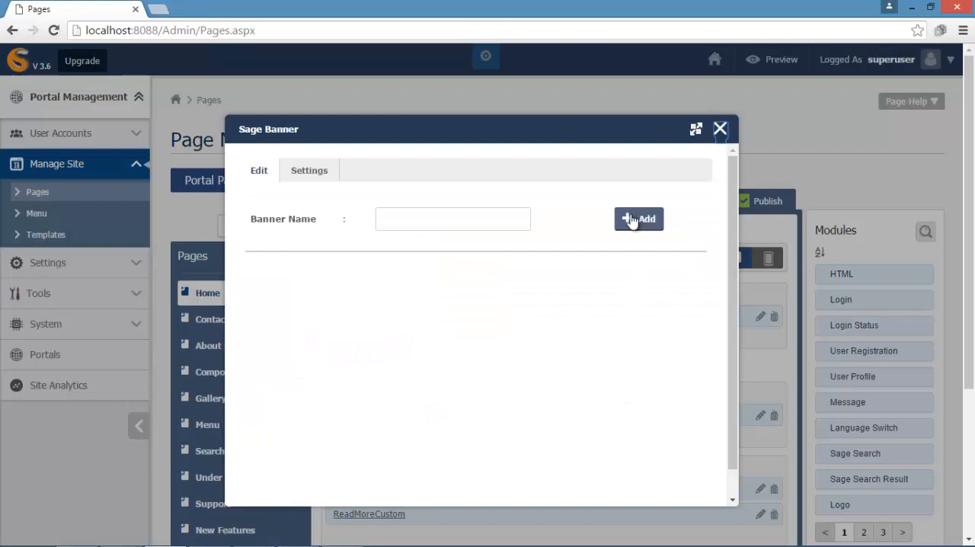
key("ctrl+l")
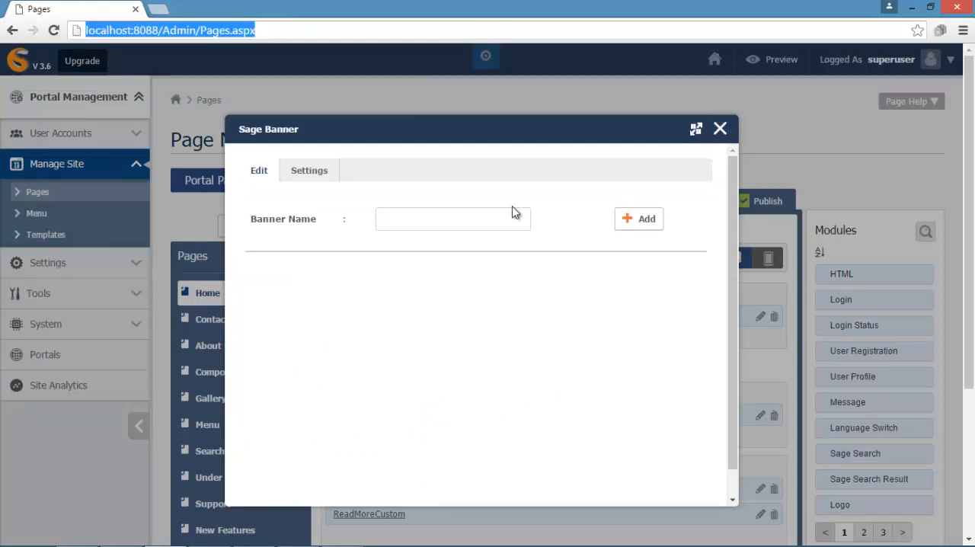
left_click(405, 218)
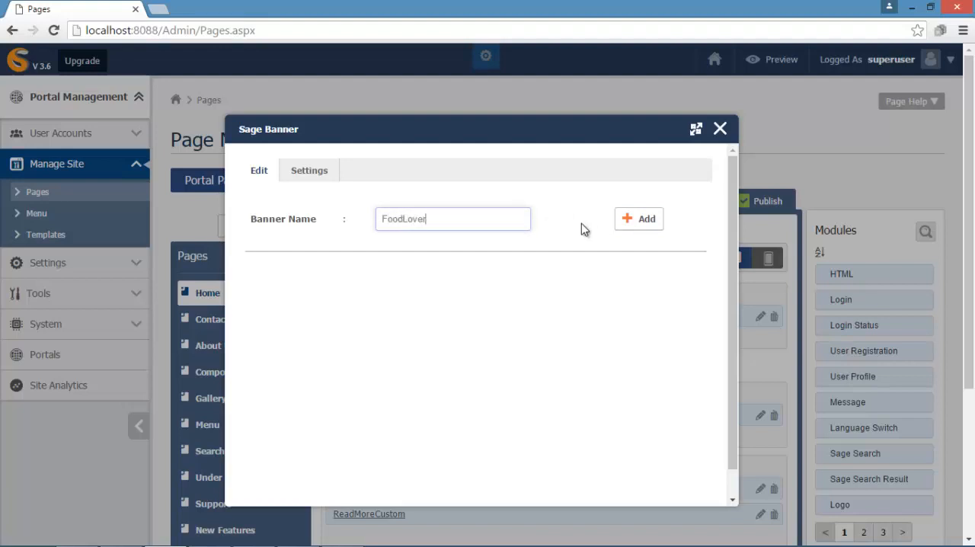
left_click(638, 226)
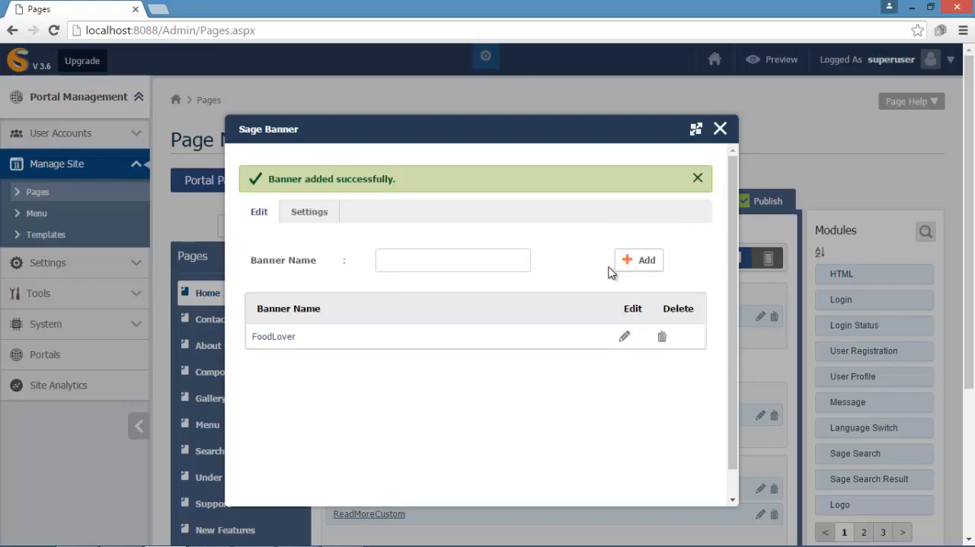
- Start a new banner image for the FoodLover banner using the file main-background.jpg
left_click(624, 337)
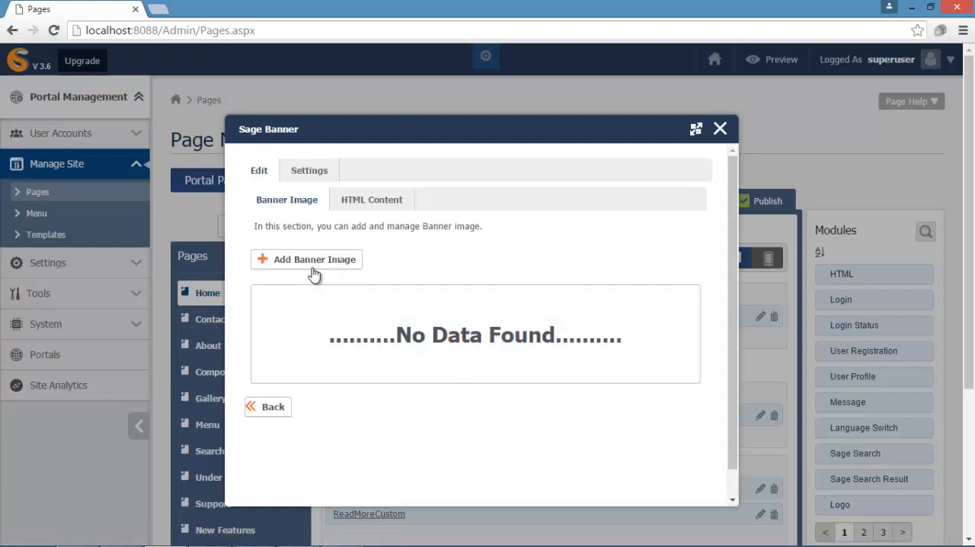
left_click(312, 261)
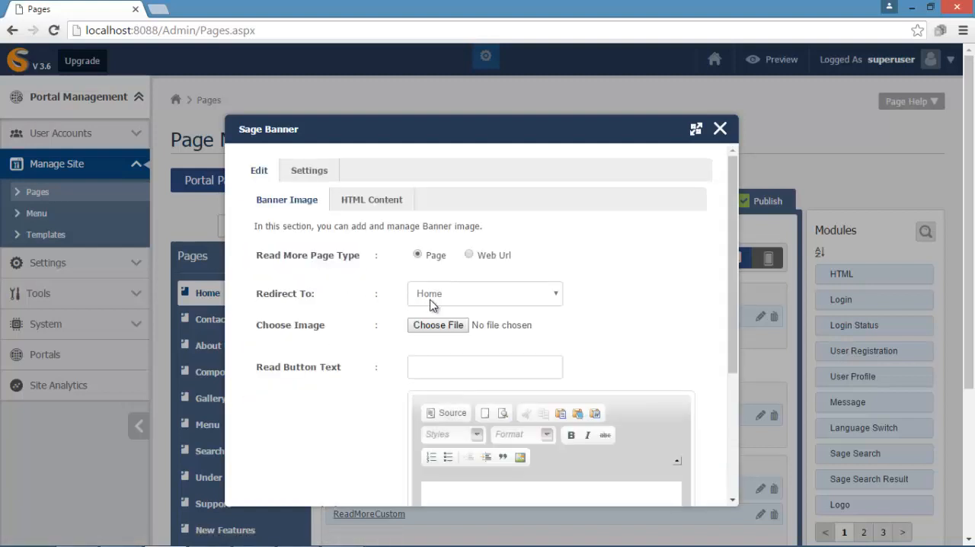
left_click(432, 327)
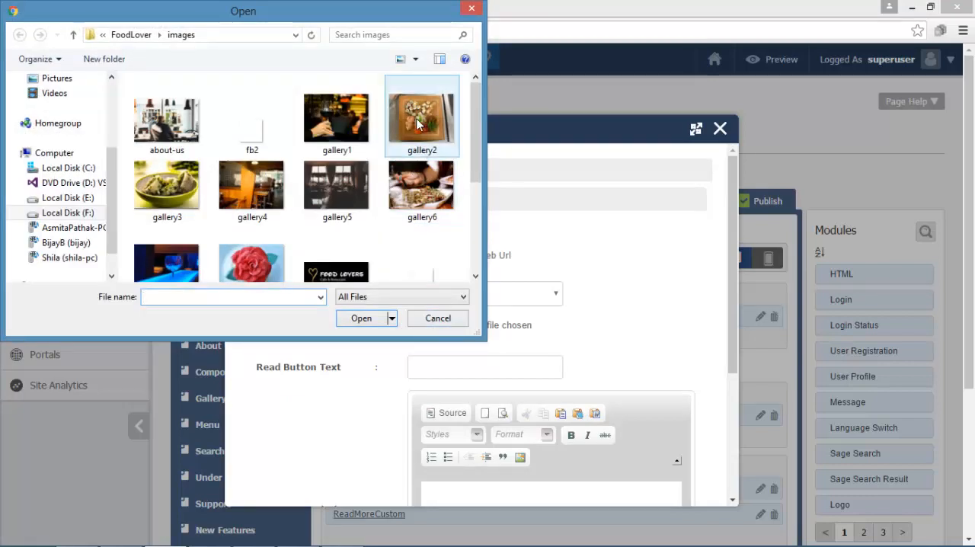
left_click_drag(474, 105, 477, 148)
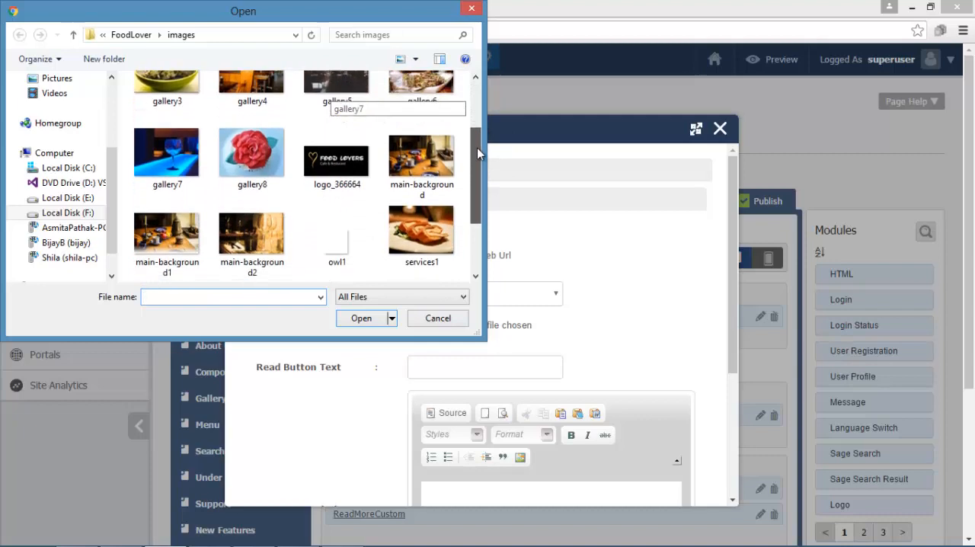
left_click(428, 171)
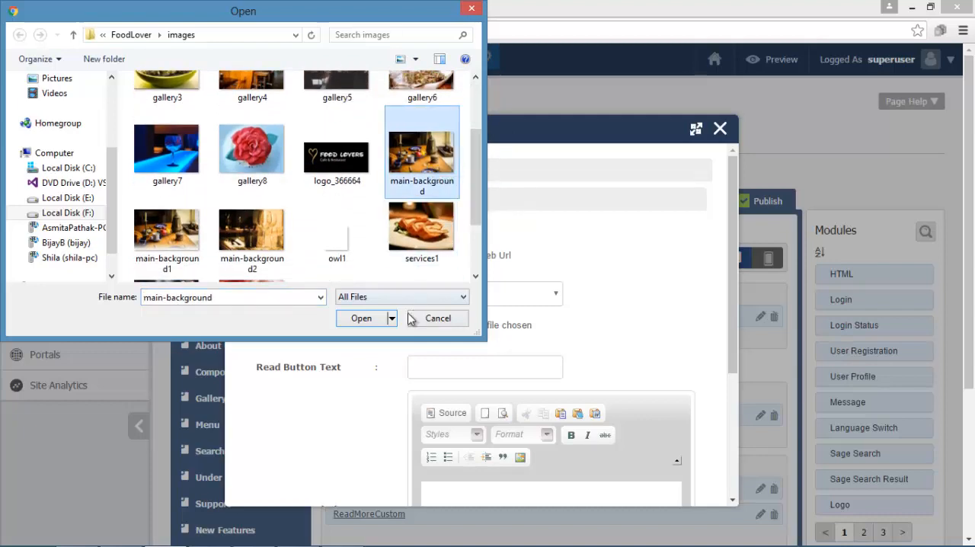
left_click(373, 319)
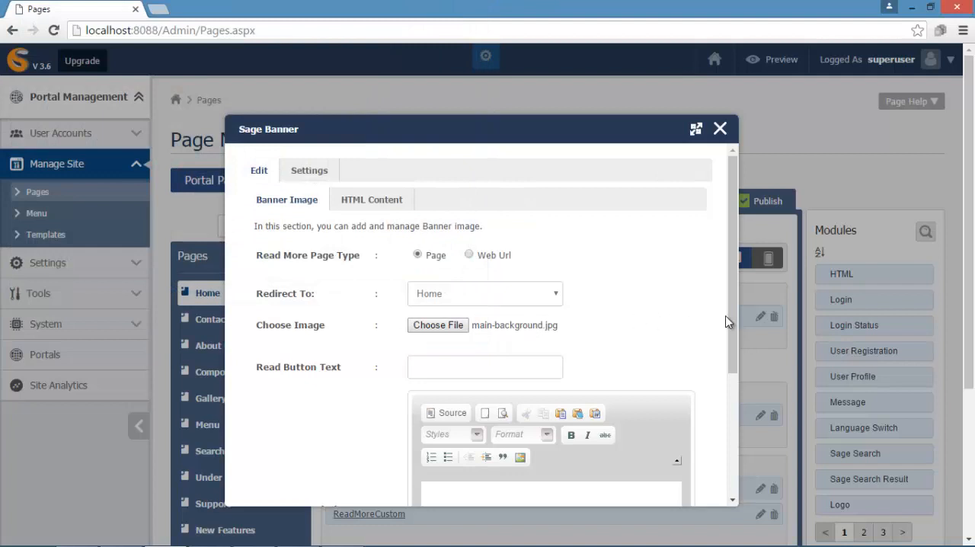
- Set the banner description to "Mixing chic and contemporary with a traditional Nepalese menu. Peace Zone Cafe & Restaurant will awake all your sences!" and save it
left_click_drag(729, 315, 724, 449)
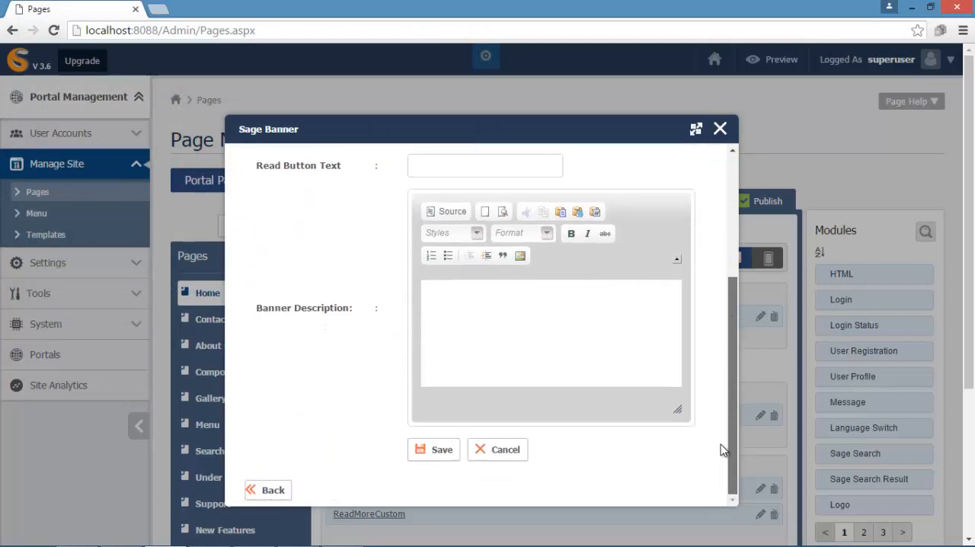
left_click(457, 300)
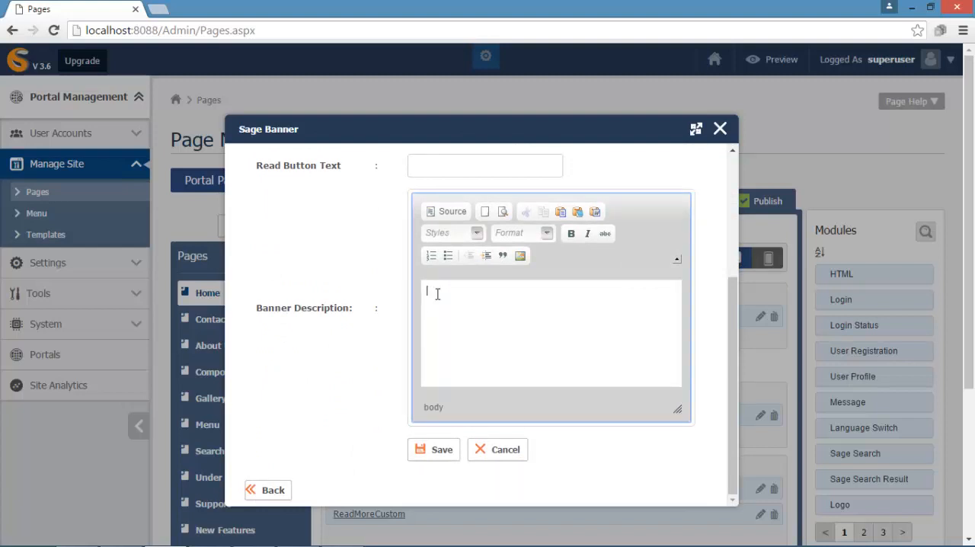
type("Mixing chic and contemporary with a traditional Nepalese menu. Peace Zone Cafe & Restaurant will awake all your sences!")
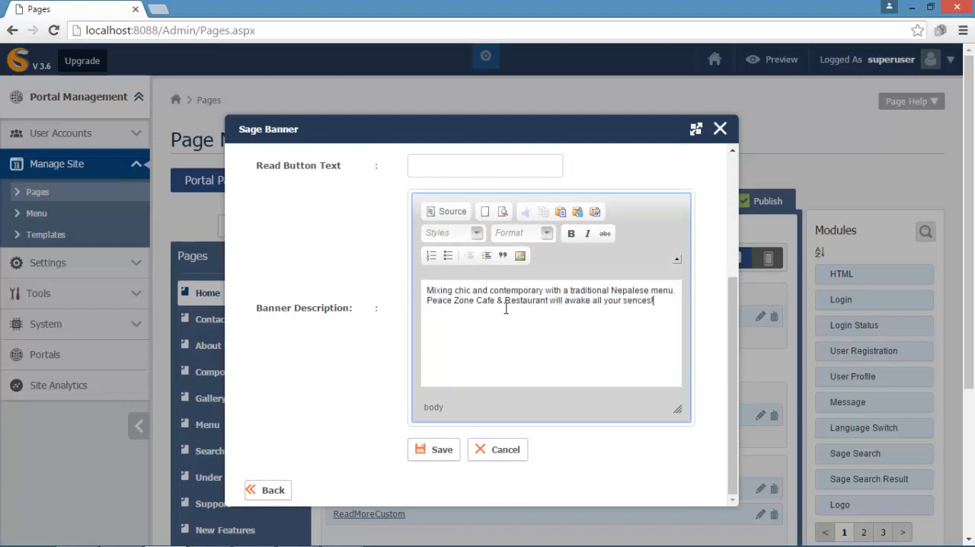
left_click(439, 450)
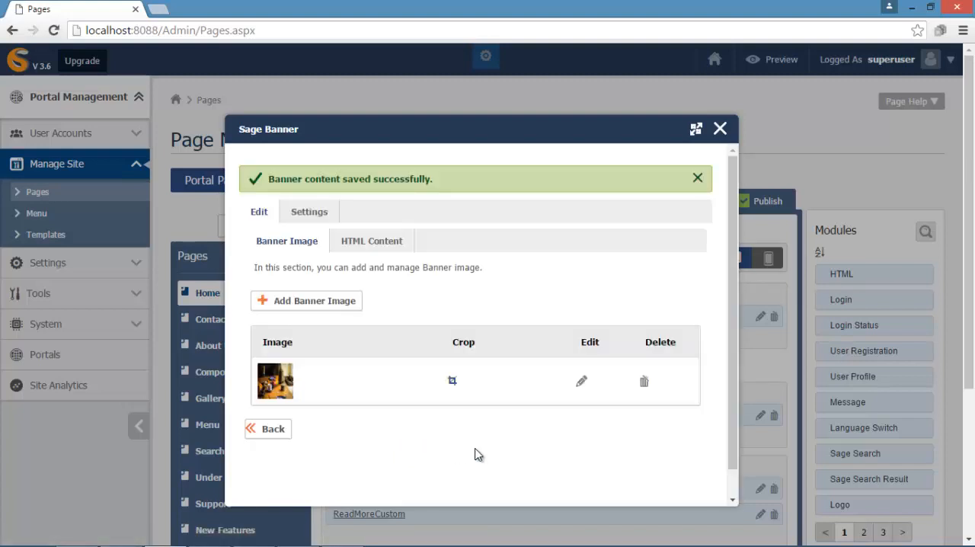
- Add main-background2.jpg as a second banner image with the same Peace Zone Cafe & Restaurant description and save it
left_click(333, 304)
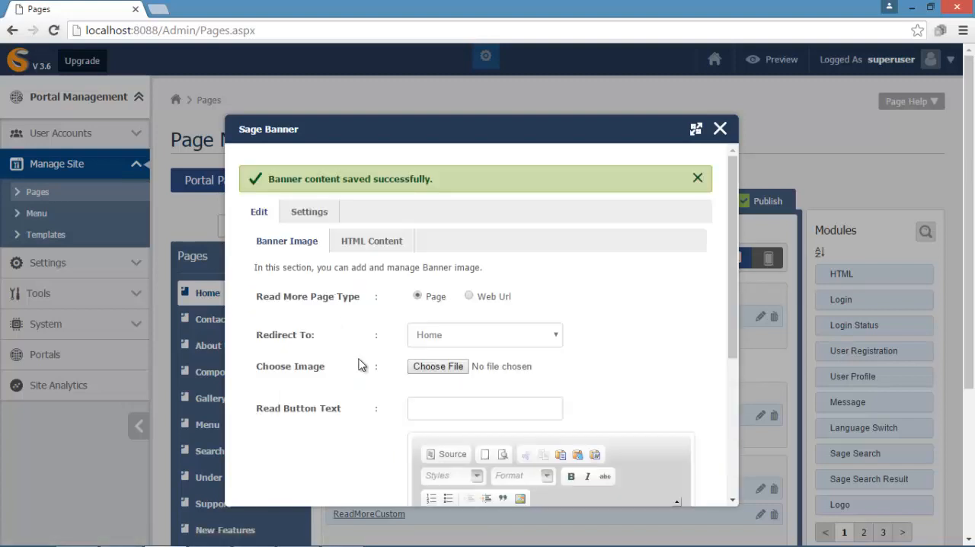
left_click(439, 367)
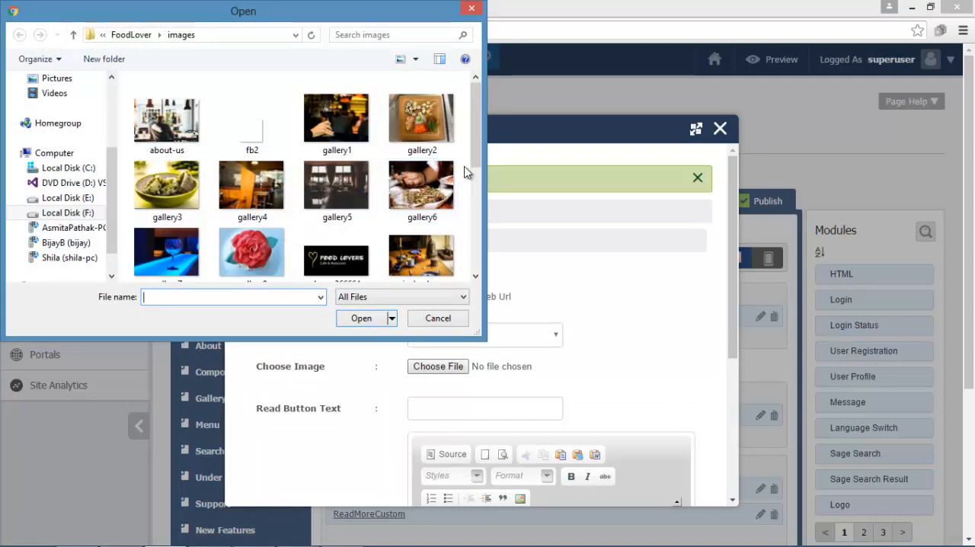
left_click_drag(474, 139, 475, 195)
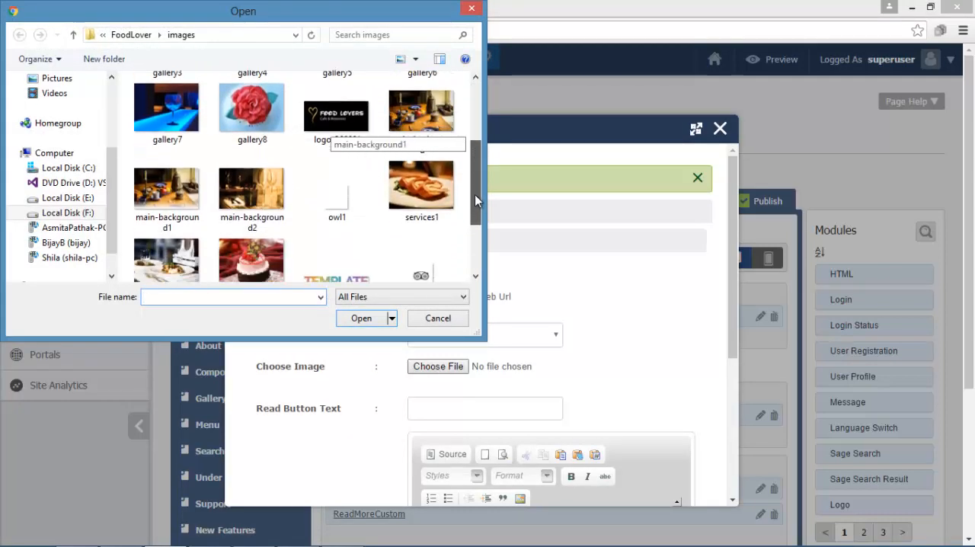
left_click(261, 204)
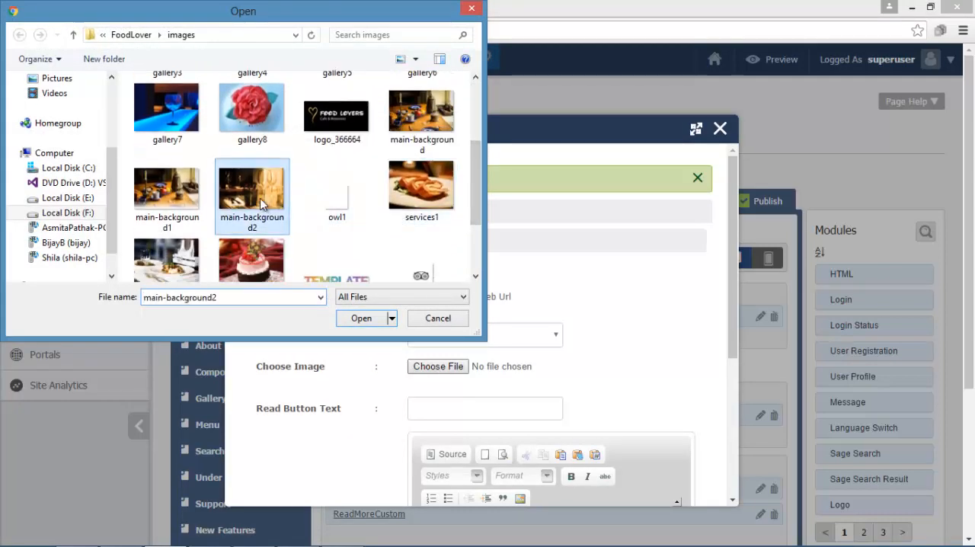
left_click(349, 320)
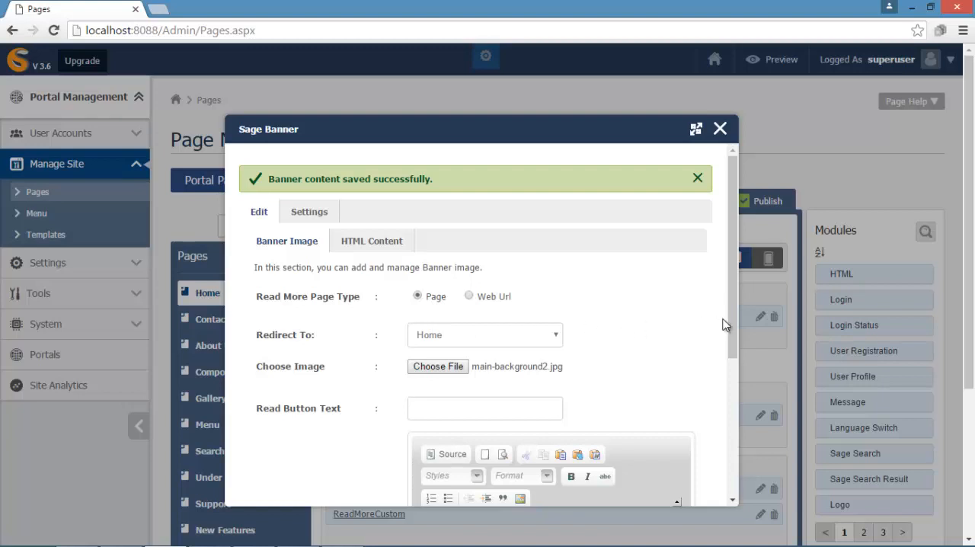
left_click_drag(733, 340, 735, 466)
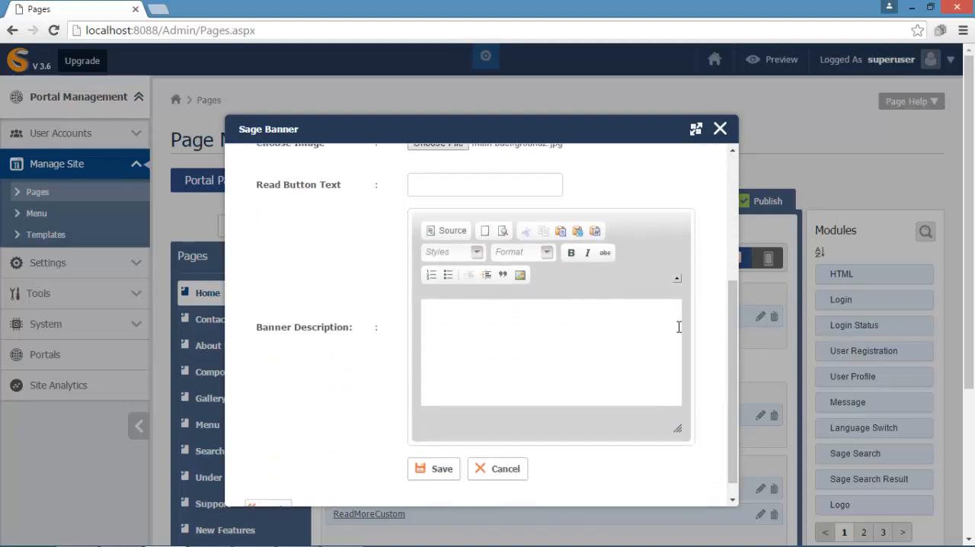
left_click(454, 312)
type("Mixing chic and contemporary with a traditional Nepalese menu. Peace Zone Cafe & Restaurant will awake all your senses!")
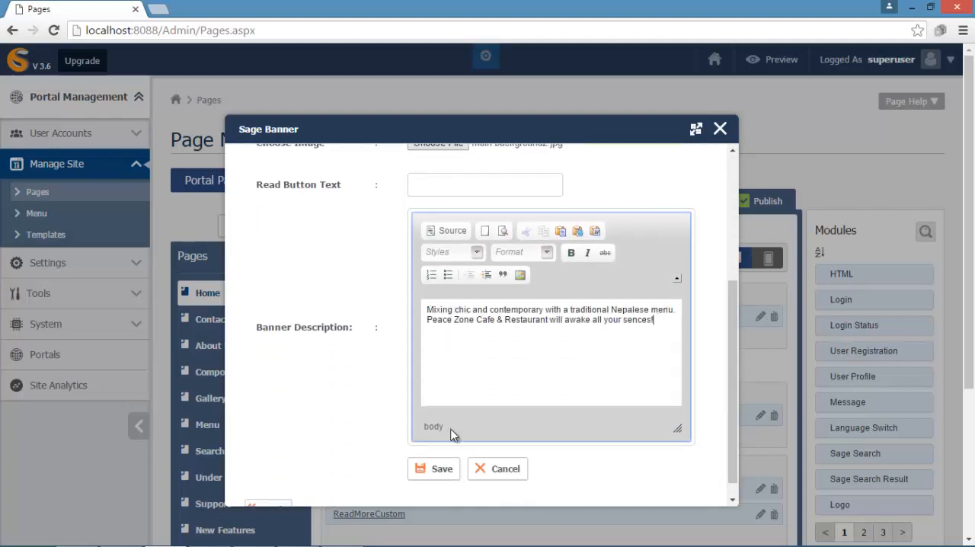
left_click(444, 468)
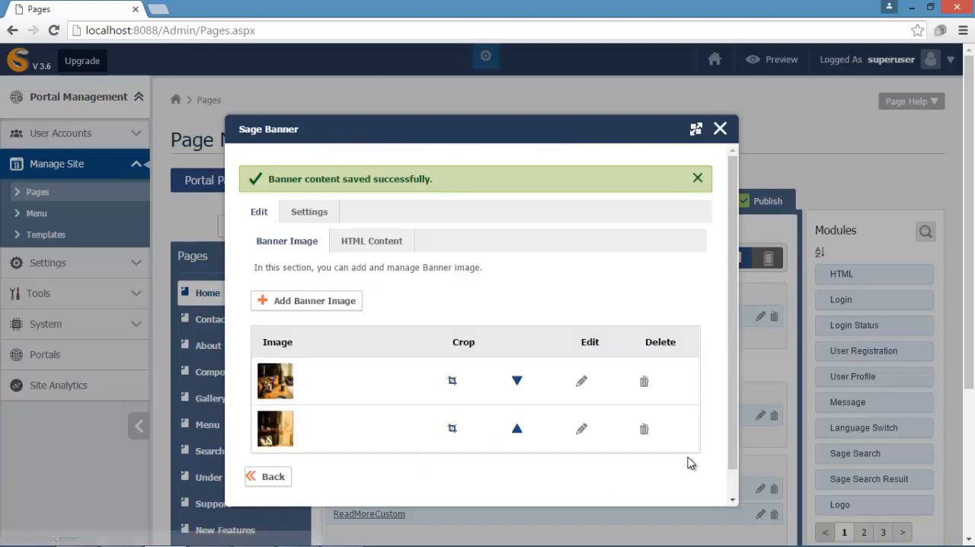
- Close the Sage Banner editor, preview the Home page with its banner, and close the preview
left_click(720, 129)
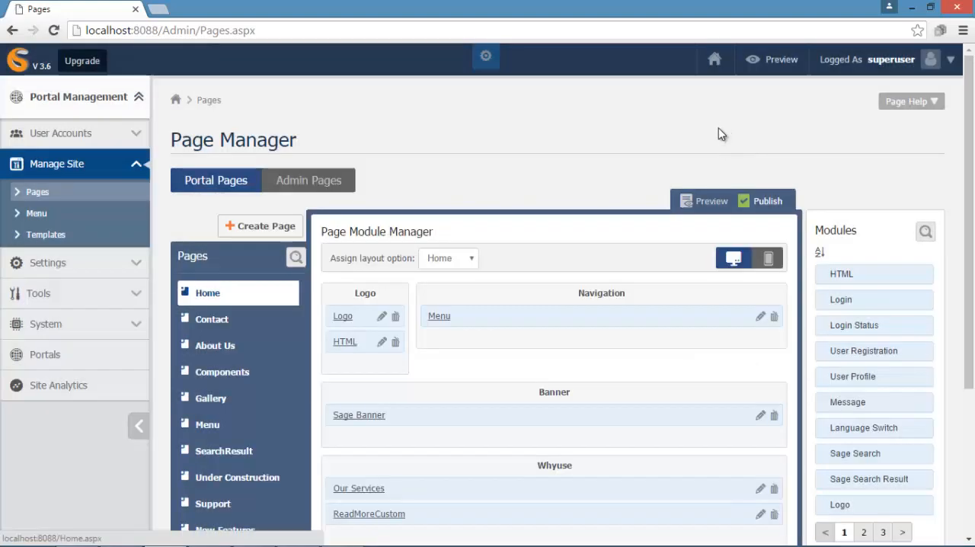
left_click(774, 69)
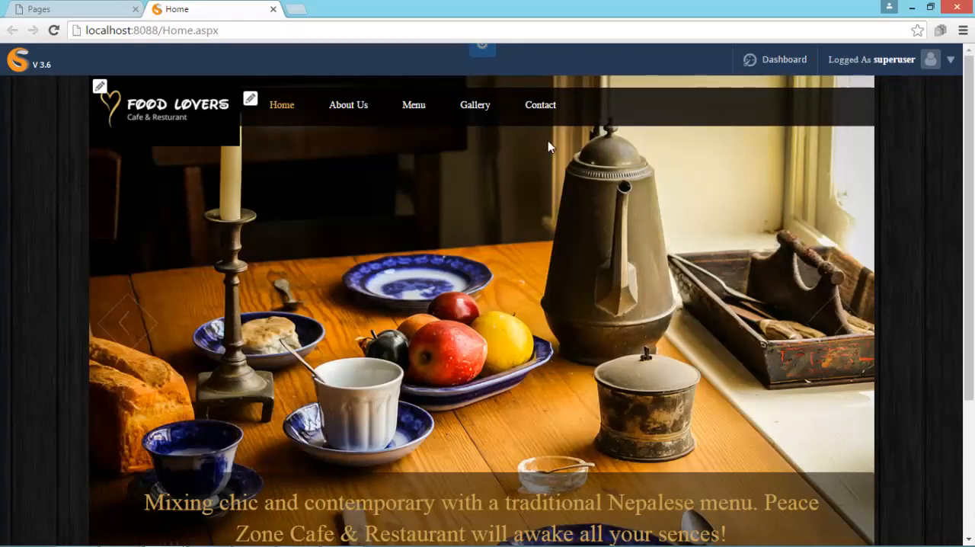
left_click(273, 9)
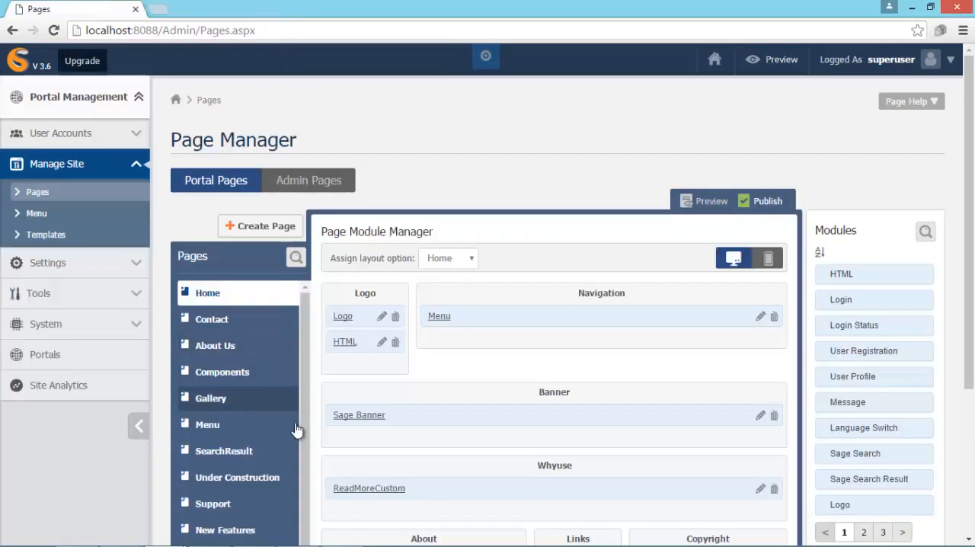
- Start a new ReadMoreCustom item in the Whyuse section titled "Hygenic Food", pasting the "Lorem ipsum dolor sit amet" placeholder text as its short description
left_click(760, 488)
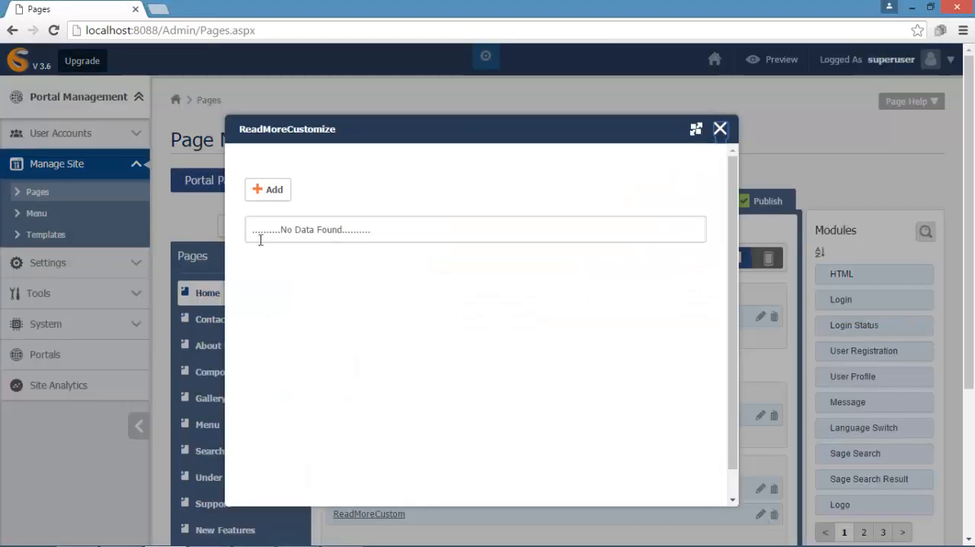
left_click(255, 194)
left_click(396, 181)
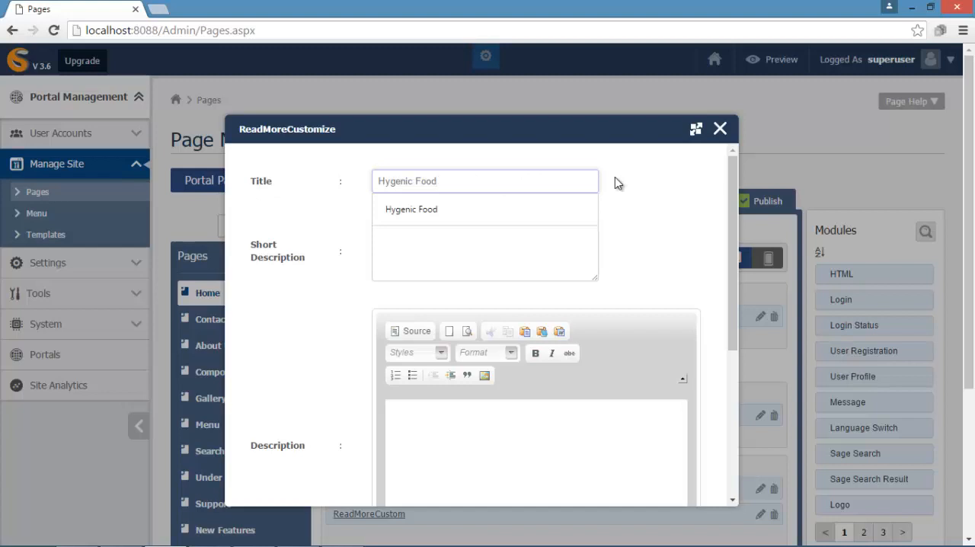
left_click(483, 217)
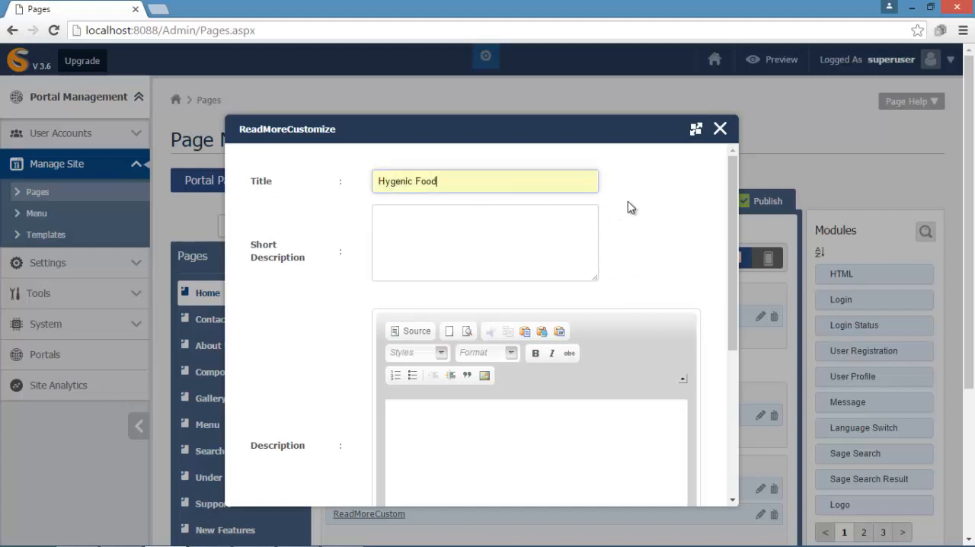
left_click(485, 225)
type("Lorem ipsum dolor sit amet, consectetur adipiscing elit. Cras in massa mi. Sed laoreet tempus velit, pellentesque euismod eros.")
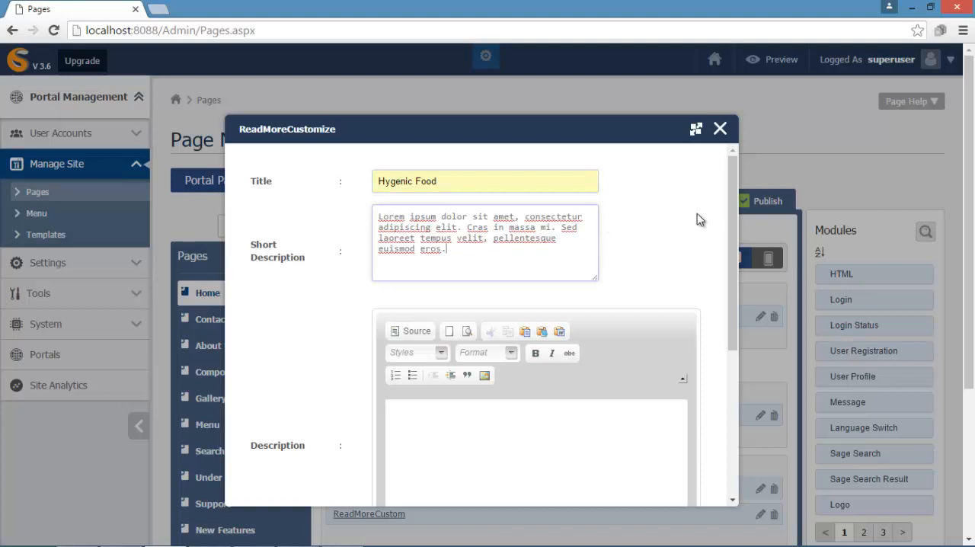
- Fill the Hygenic Food item's full description with the copied multi-sentence "Lorem ipsum dolor sit amet" placeholder paragraph
left_click_drag(733, 213, 730, 303)
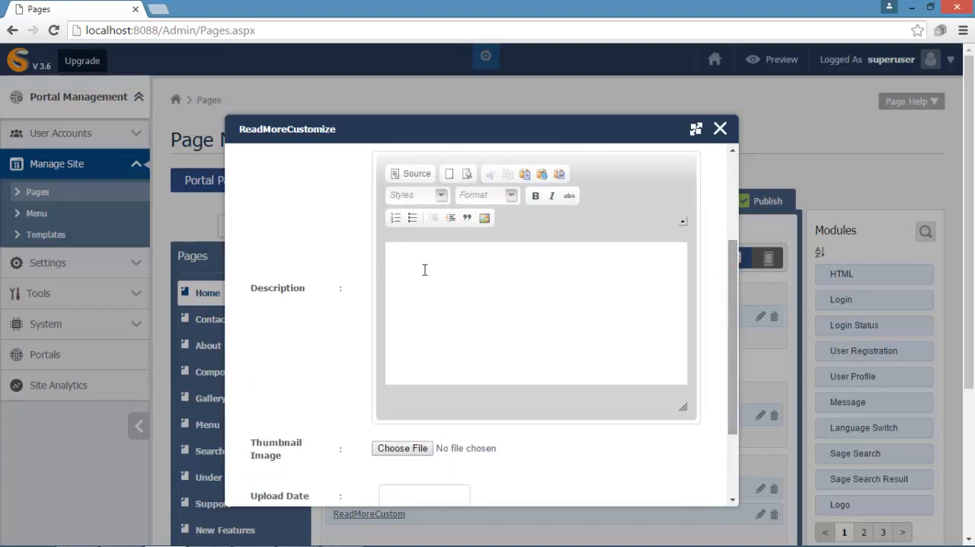
left_click(394, 256)
type("Lorem ipsum dolor sit amet, consectetur adipiscing elit. Cras in massa mi. Sed laoreet tempus velit, pellentesque euismod eros. Lorem ipsum dolor sit amet, consectetur adipiscing elit. Cras in massa mi. Sed laoreet tempus velit, pellentesque euismod eros. Lorem ipsum dolor sit amet, consectetur adipiscing elit. Cras in massa mi. Sed laoreet tempus velit, pellentesque euismod eros. Lorem ipsum dolor sit amet, consectetur adipiscing elit. Cras in massa mi. Sed laoreet tempus velit, pellentesque euismod eros. Lorem ipsum dolor sit amet, consectetur adipiscing elit. Cras in massa mi. Sed laoreet tempus velit, pellentesque euismod eros.")
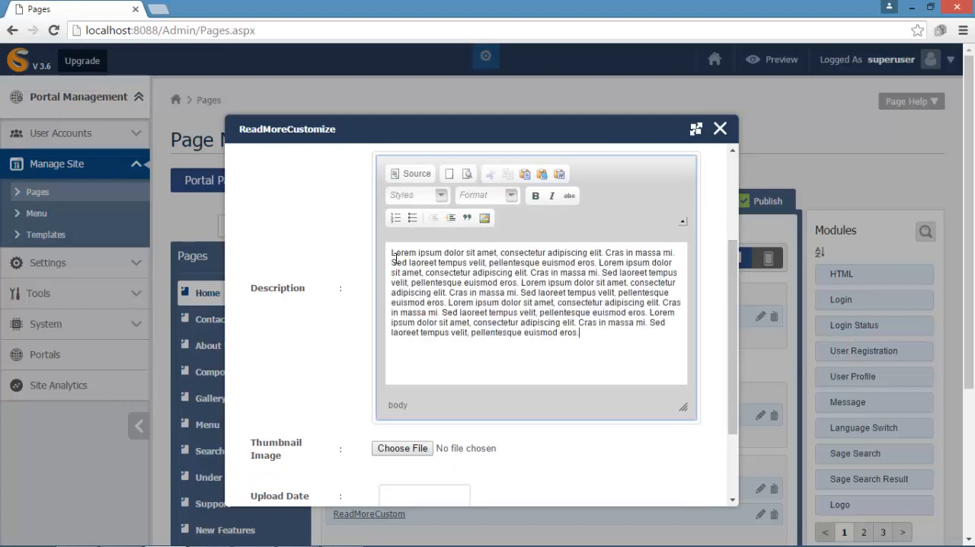
- Choose services1.jpg from the FoodLover images folder as the Hygenic Food thumbnail, mark the item active and save it
left_click(402, 447)
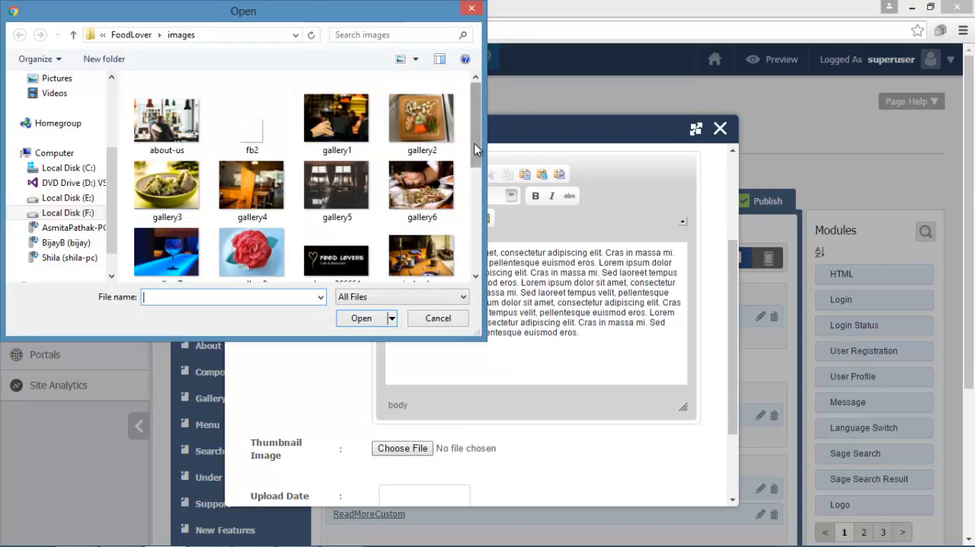
left_click_drag(473, 149, 472, 205)
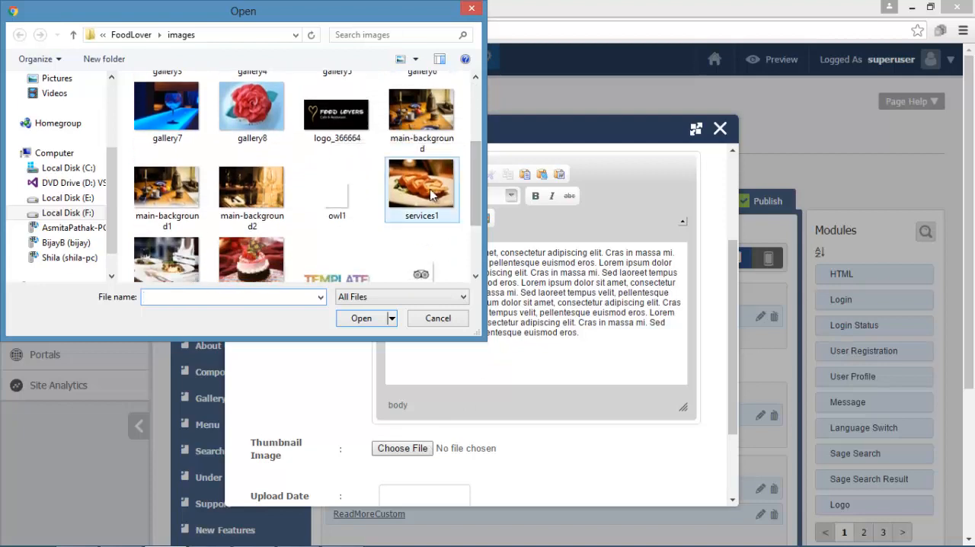
left_click(421, 186)
left_click(361, 318)
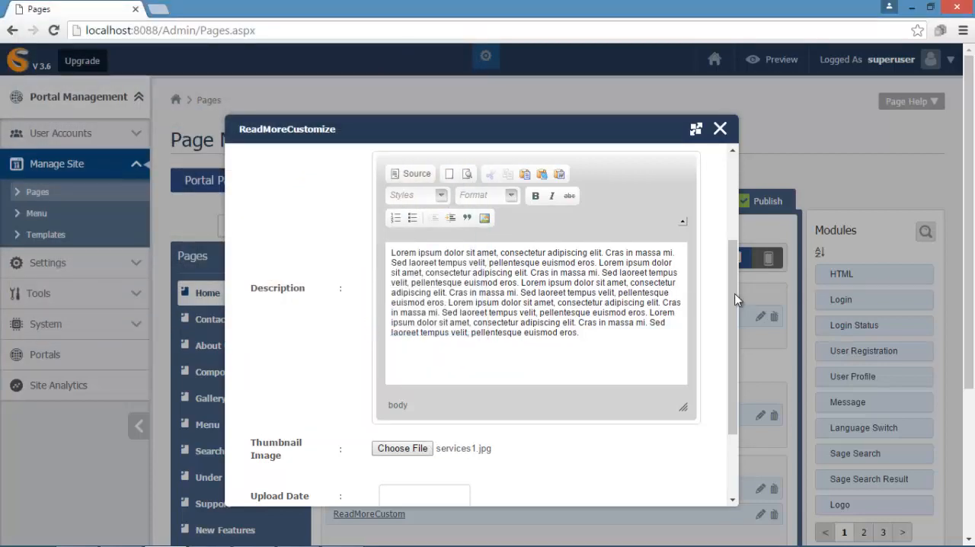
left_click_drag(736, 299, 729, 400)
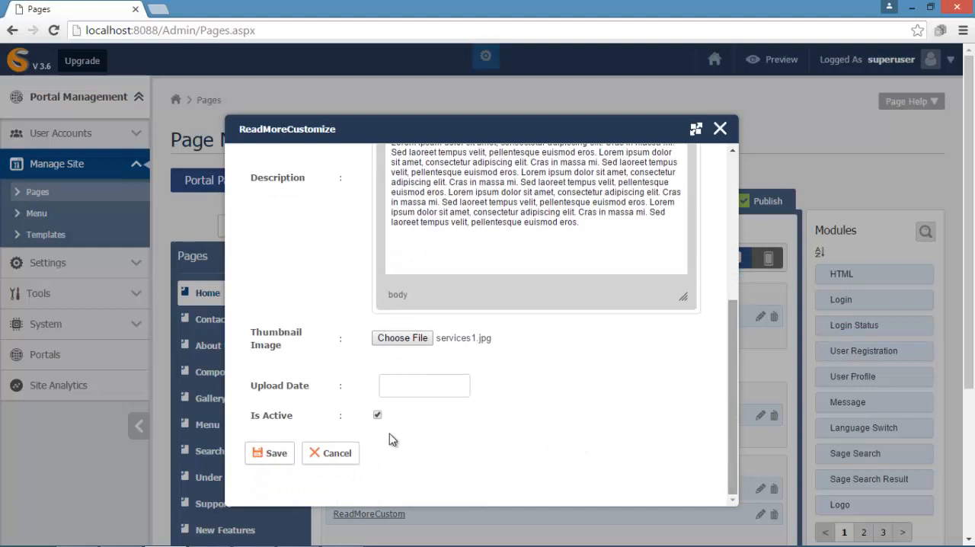
left_click(275, 461)
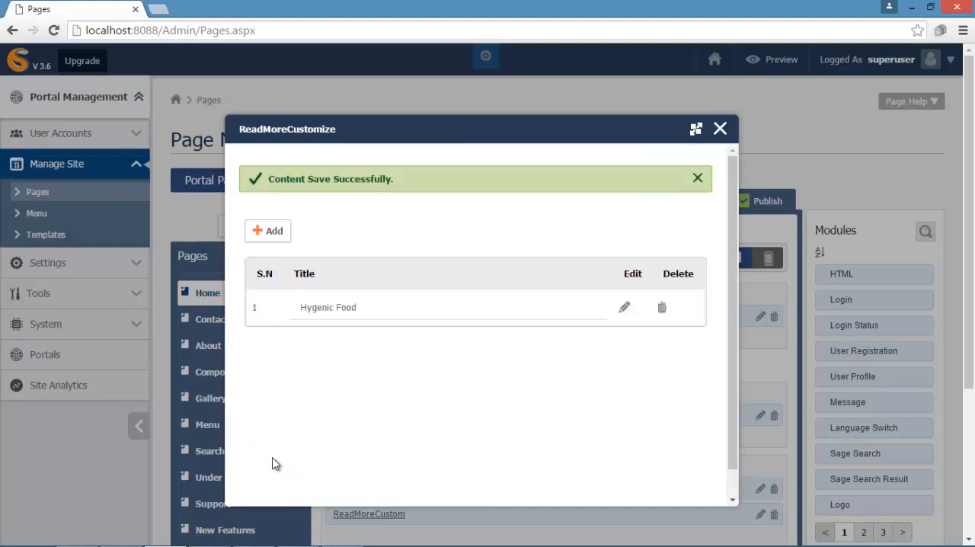
- Start a second ReadMoreCustom item titled "Delicious Taste" with the "Lorem ipsum dolor sit amet" placeholder text as its short description
left_click(274, 231)
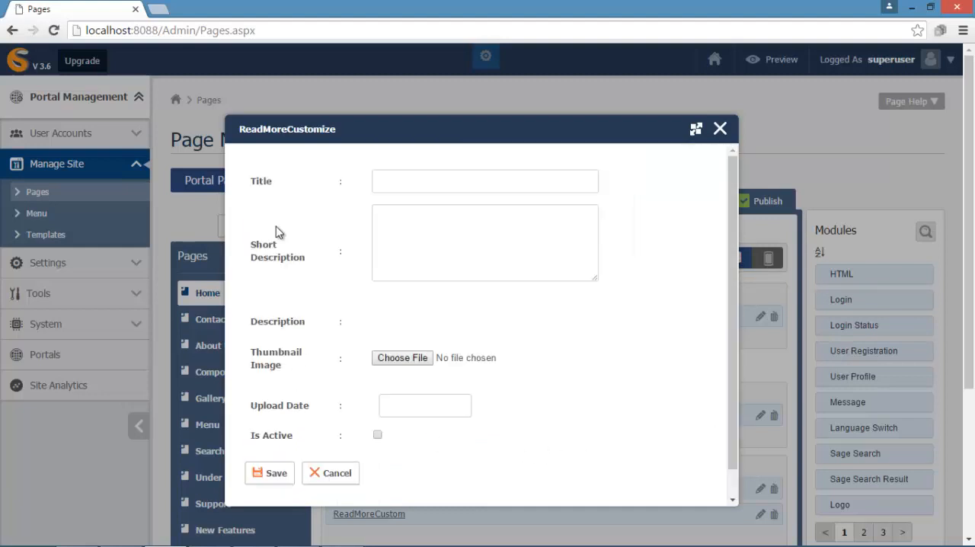
left_click(514, 180)
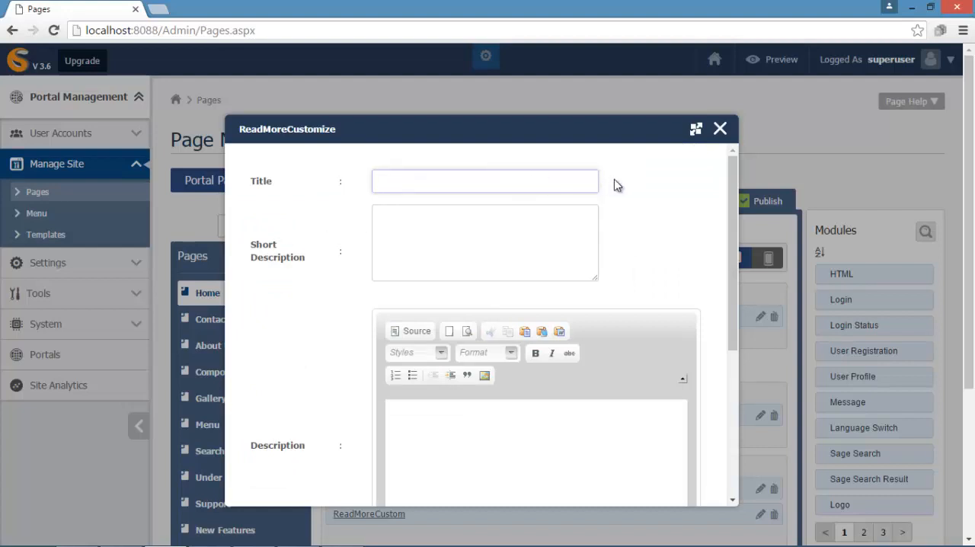
type("Delicious Taste")
left_click(386, 217)
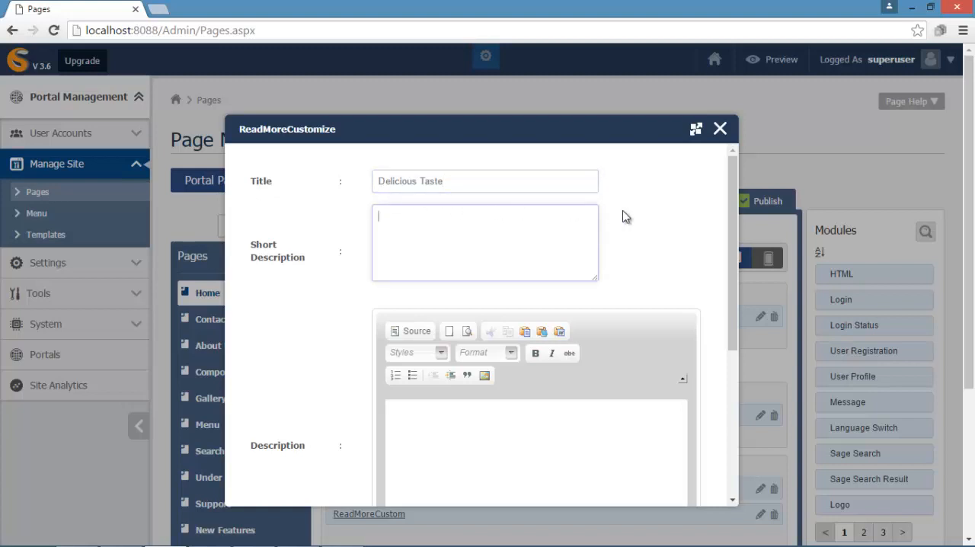
type("Lorem ipsum dolor sit amet, consectetur adipiscing elit. Cras in massa mi. Sed laoreet tempus velit, pellentesque euismod eros.")
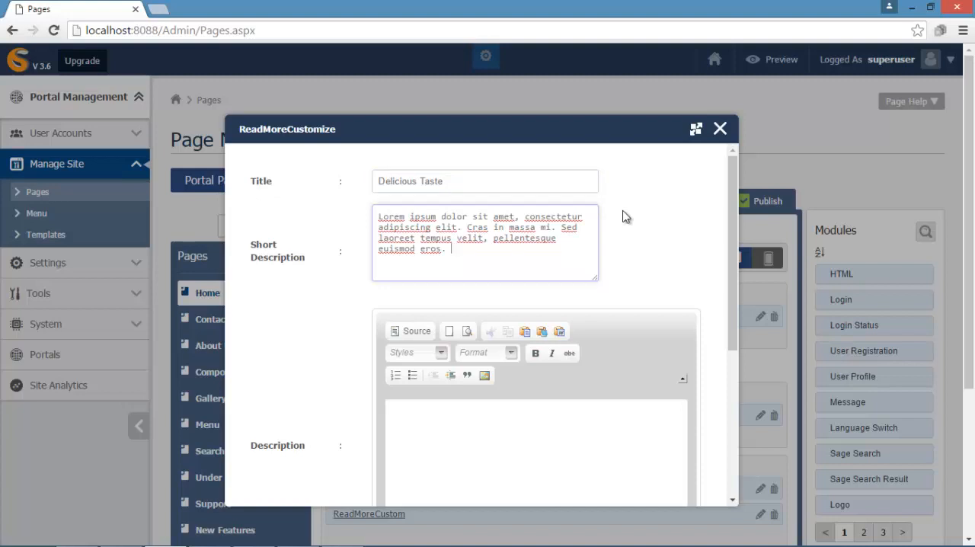
- Paste the longer "Lorem ipsum dolor sit amet" placeholder paragraph into the Delicious Taste item's full description
left_click_drag(733, 215, 733, 305)
left_click(401, 257)
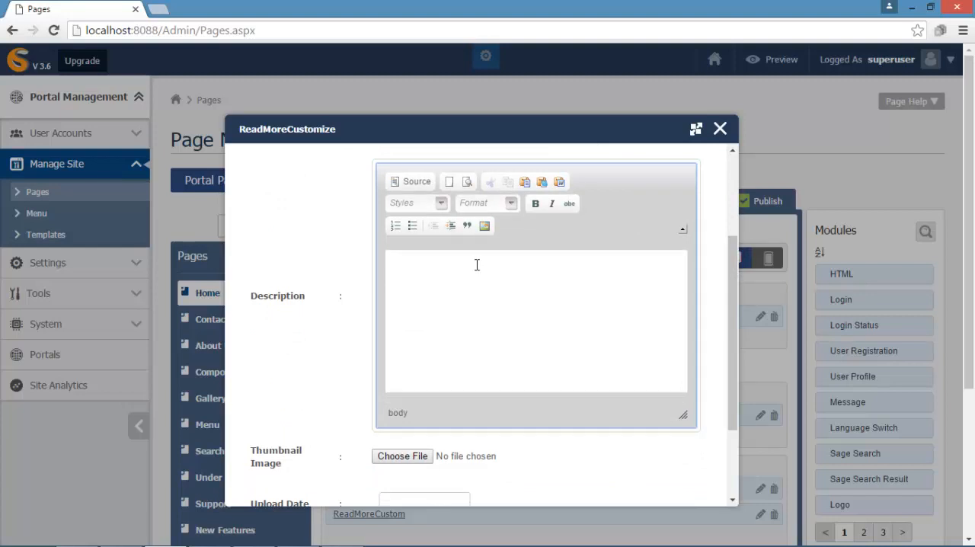
type("Lorem ipsum dolor sit amet, consectetur adipiscing elit. Cras in massa mi. Sed laoreet tempus velit, pellentesque euismod eros. Lorem ipsum dolor sit amet, consectetur adipiscing elit. Cras in massa mi. Sed laoreet tempus velit, pellentesque euismod eros. Lorem ipsum dolor sit amet, consectetur adipiscing elit. Cras in massa mi. Sed laoreet tempus velit, pellentesque euismod eros. Lorem ipsum dolor sit amet, consectetur adipiscing elit. Cras in massa mi. Sed laoreet tempus velit, pellentesque euismod eros. Lorem ipsum dolor sit amet, consectetur adipiscing elit. Cras in massa mi. Sed laoreet tempus velit, pellentesque euismod eros.")
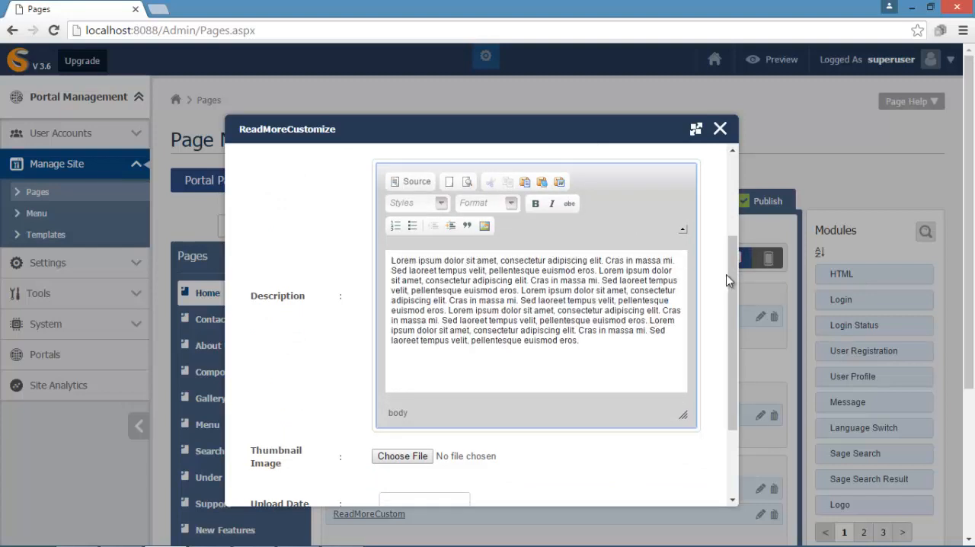
- Choose services2.jpg from the FoodLover images folder as the Delicious Taste item's thumbnail image
left_click_drag(731, 283, 734, 366)
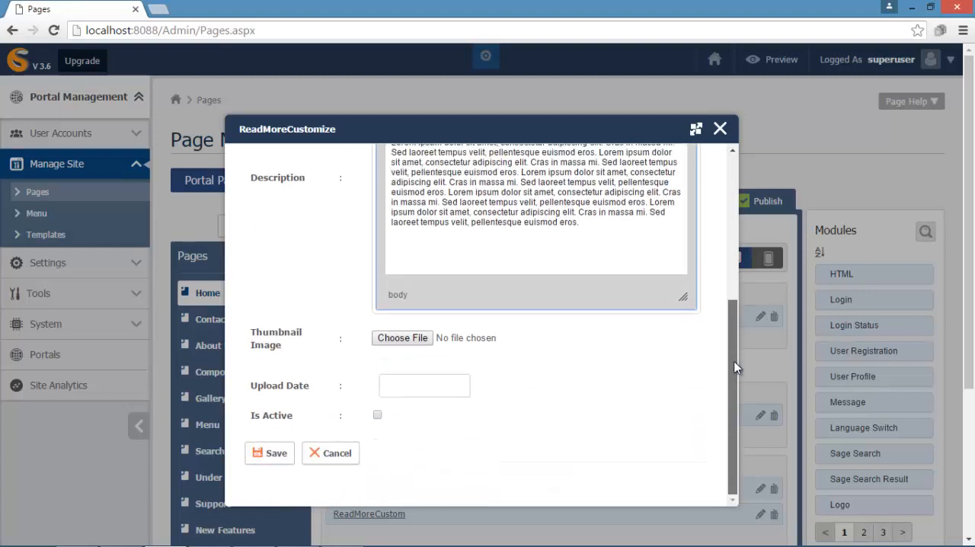
left_click(402, 337)
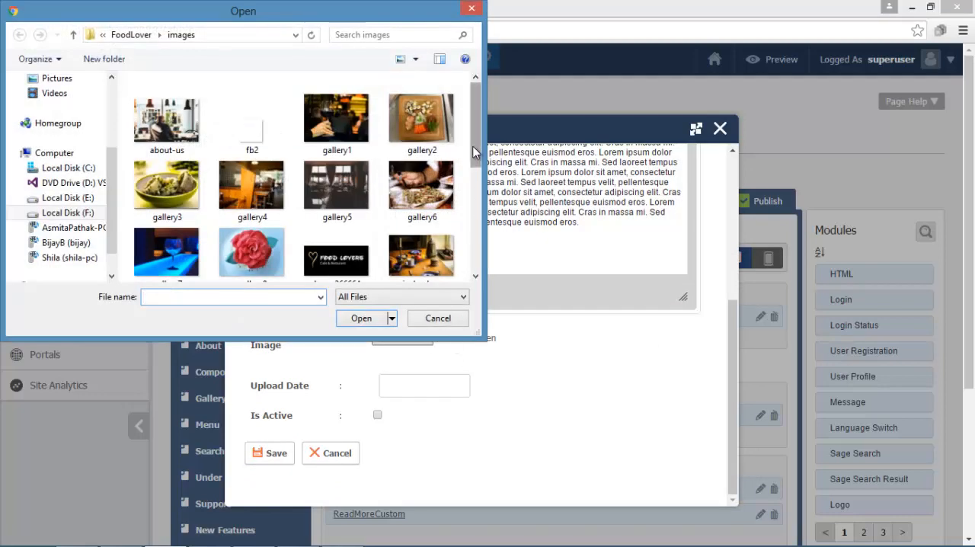
left_click_drag(472, 152, 470, 225)
left_click(183, 231)
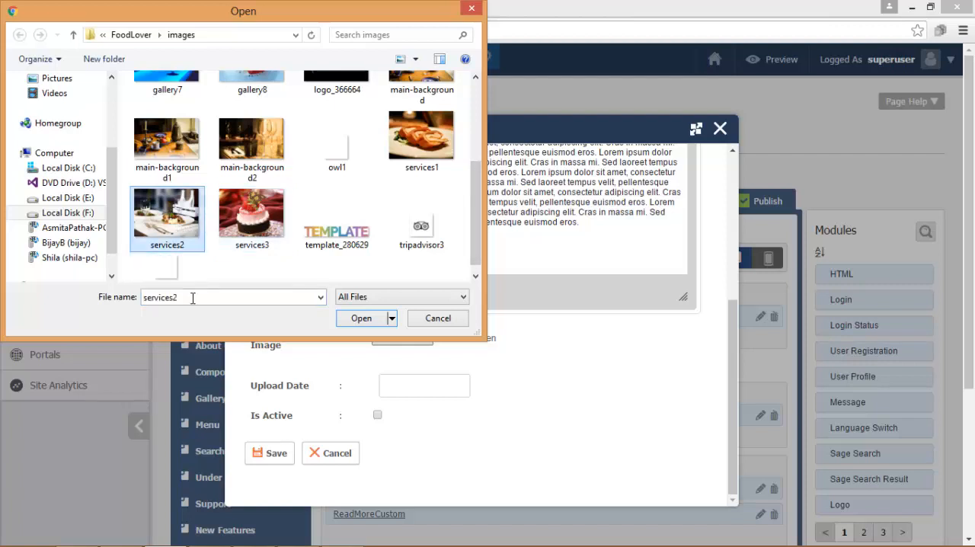
left_click(358, 320)
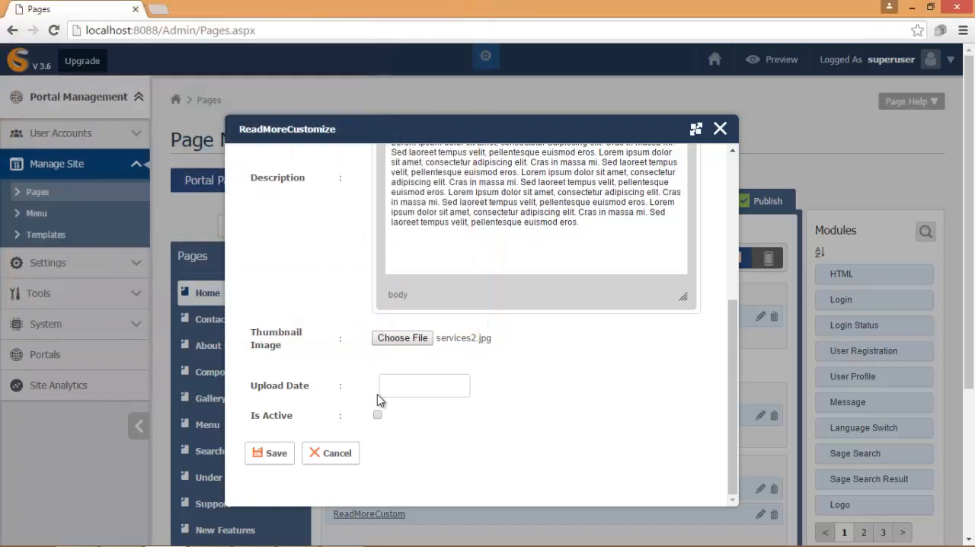
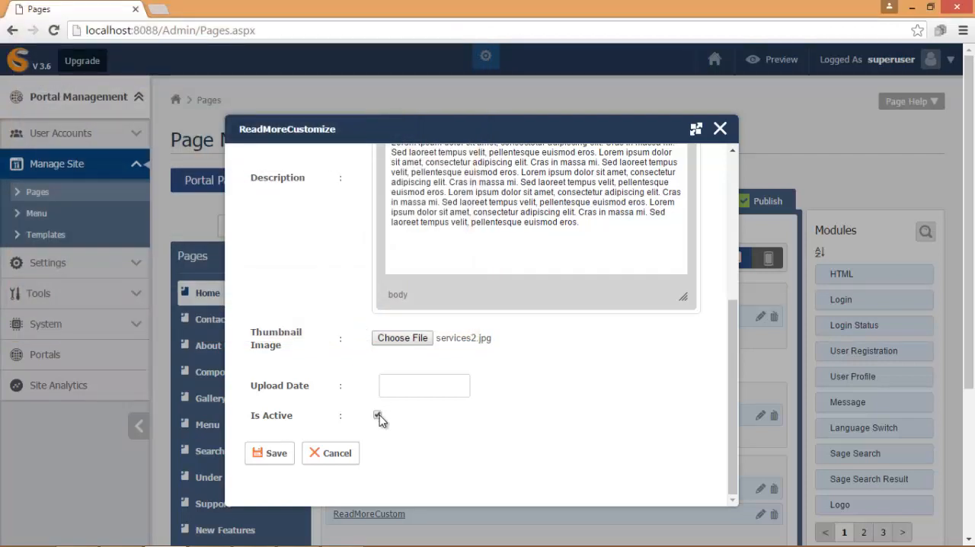
- Save the Delicious Taste item and start another titled "Precise Presentation" with the "Lorem ipsum dolor sit amet" placeholder text as short description
left_click(274, 461)
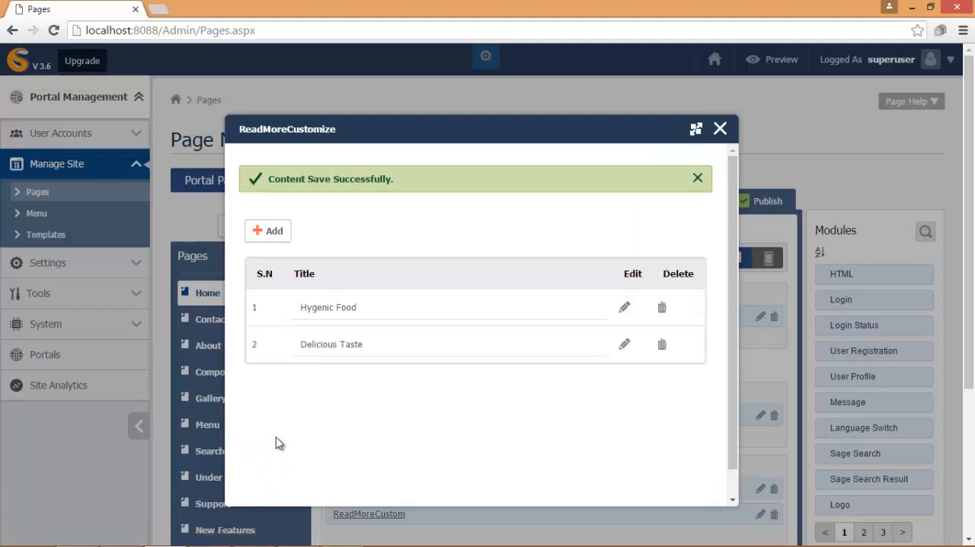
left_click(270, 235)
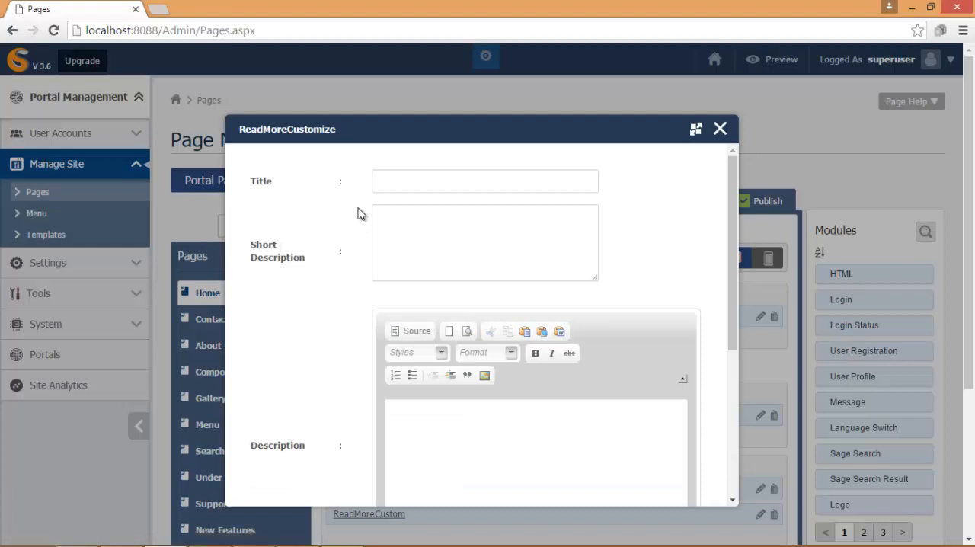
left_click(387, 181)
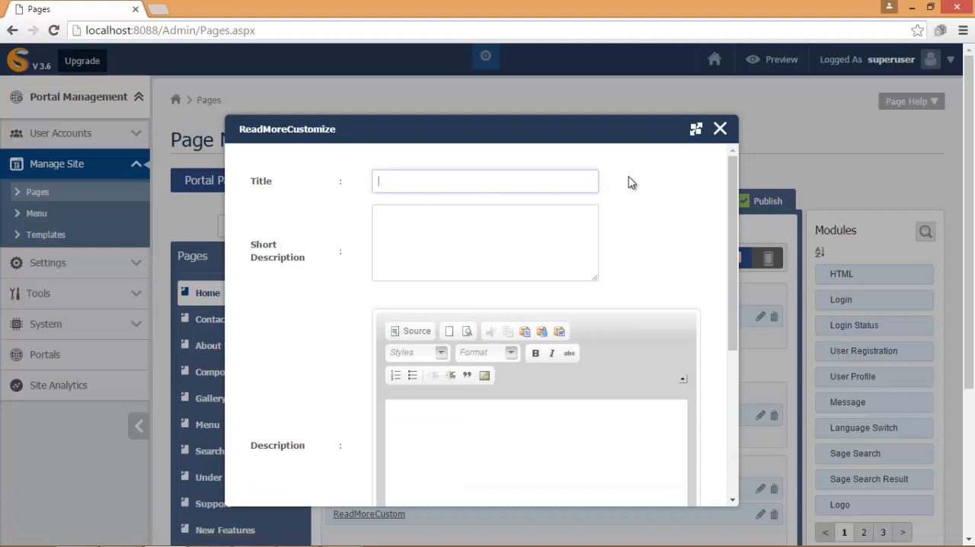
type("Precise Presentation")
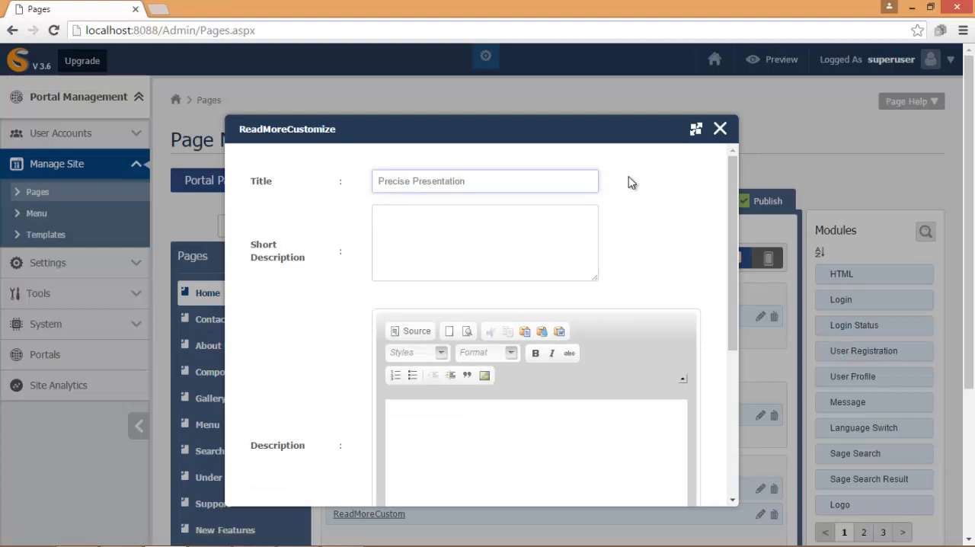
left_click(387, 222)
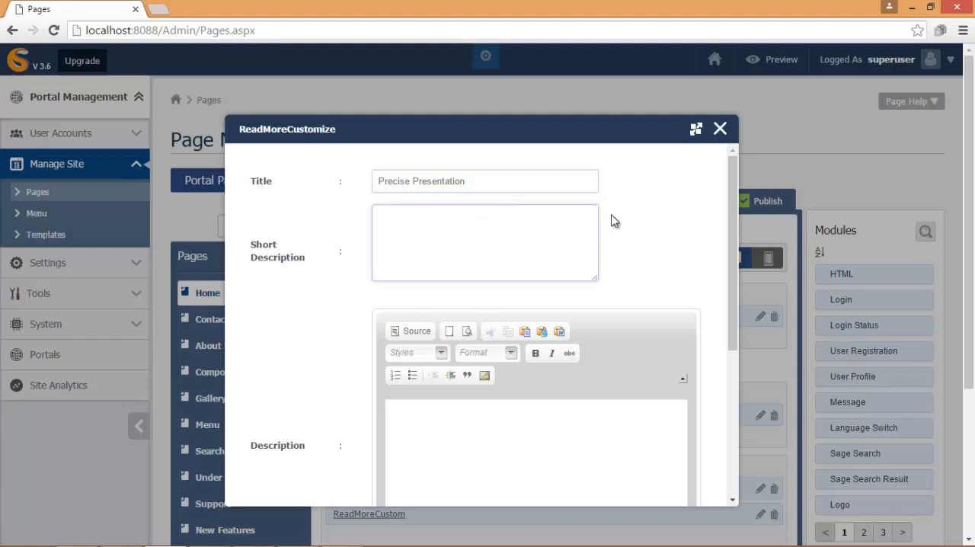
type("Lorem ipsum dolor sit amet, consectetur adipiscing elit. Cras in massa mi. Sed laoreet tempus velit, pellentesque euismod eros.")
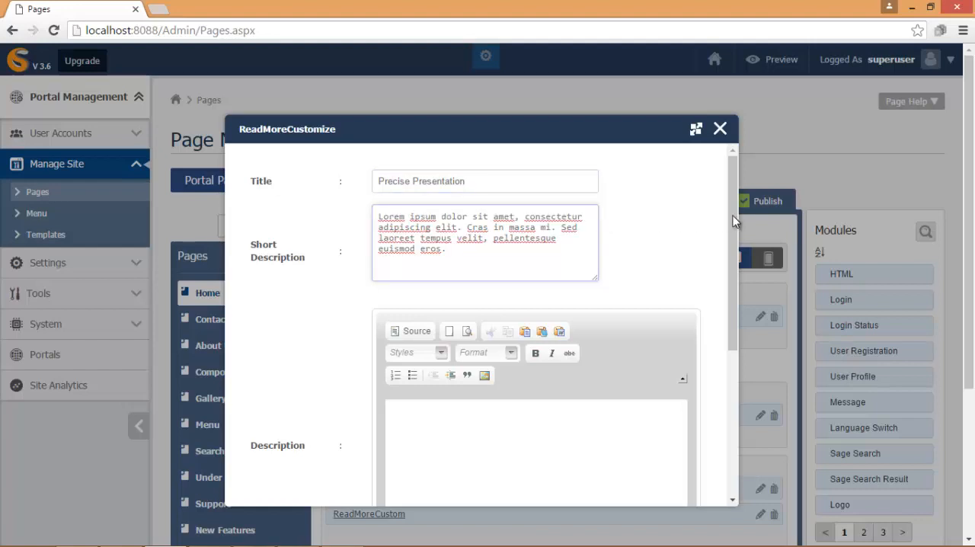
- Paste the longer "Lorem ipsum dolor sit amet" placeholder paragraph into the Precise Presentation item's full description
left_click_drag(733, 211, 730, 295)
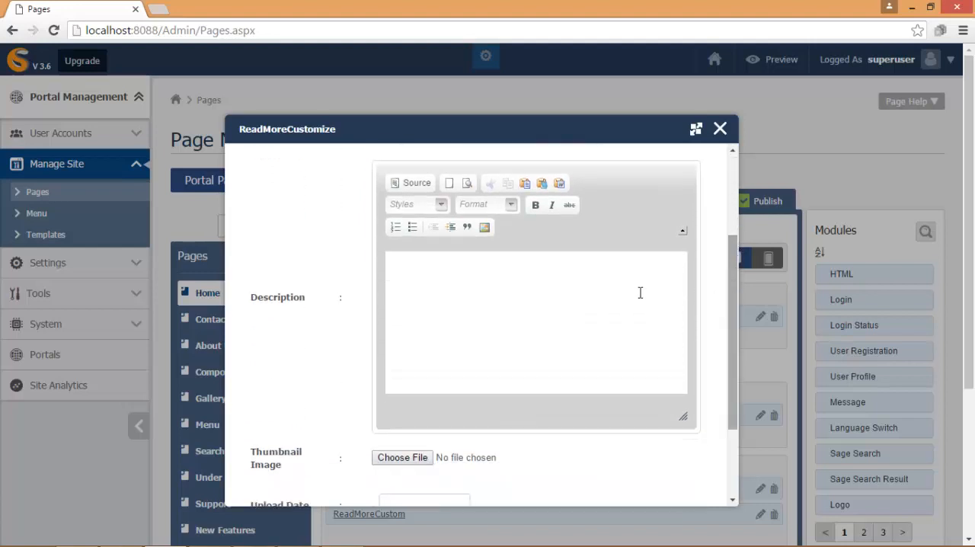
left_click(406, 267)
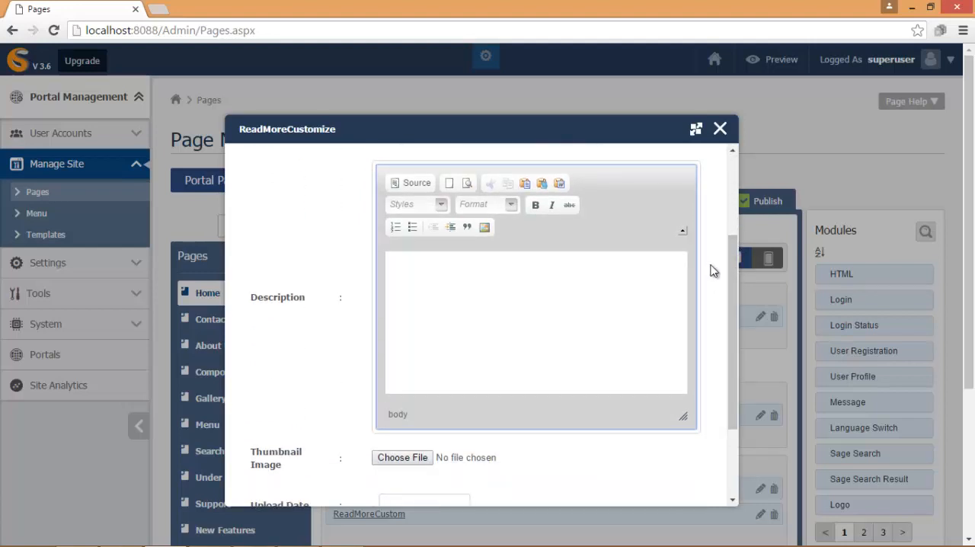
type("Lorem ipsum dolor sit amet, consectetur adipiscing elit. Cras in massa mi. Sed laoreet tempus velit, pellentesque euismod eros. Lorem ipsum dolor sit amet, consectetur adipiscing elit. Cras in massa mi. Sed laoreet tempus velit, pellentesque euismod eros. Lorem ipsum dolor sit amet, consectetur adipiscing elit. Cras in massa mi. Sed laoreet tempus velit, pellentesque euismod eros. Lorem ipsum dolor sit amet, consectetur adipiscing elit. Cras in massa mi. Sed laoreet tempus velit, pellentesque euismod eros. Lorem ipsum dolor sit amet, consectetur adipiscing elit. Cras in massa mi. Sed laoreet tempus velit, pellentesque euismod eros.")
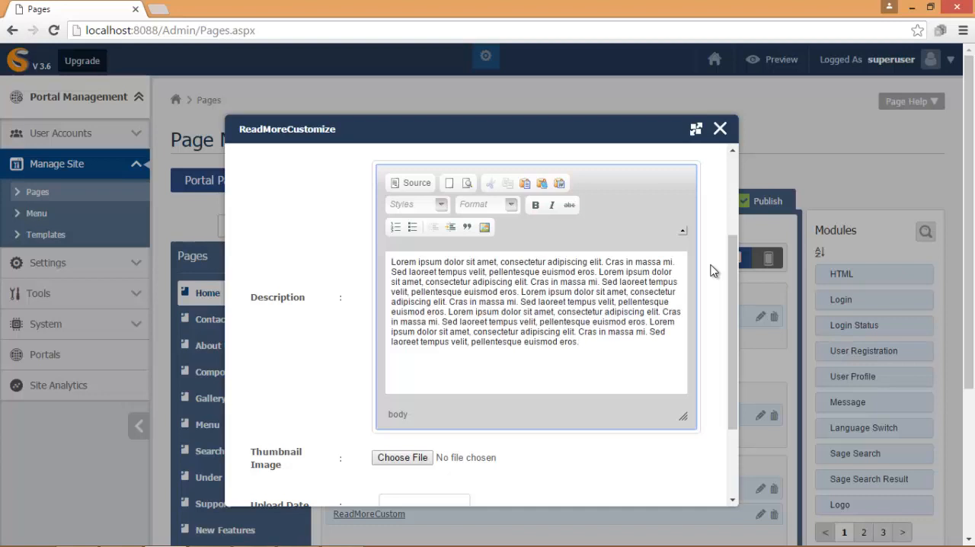
- Choose services3.jpg from the FoodLover images folder as the Precise Presentation thumbnail, mark the item active, save it and close the module settings
scroll(730, 275, "down", 2)
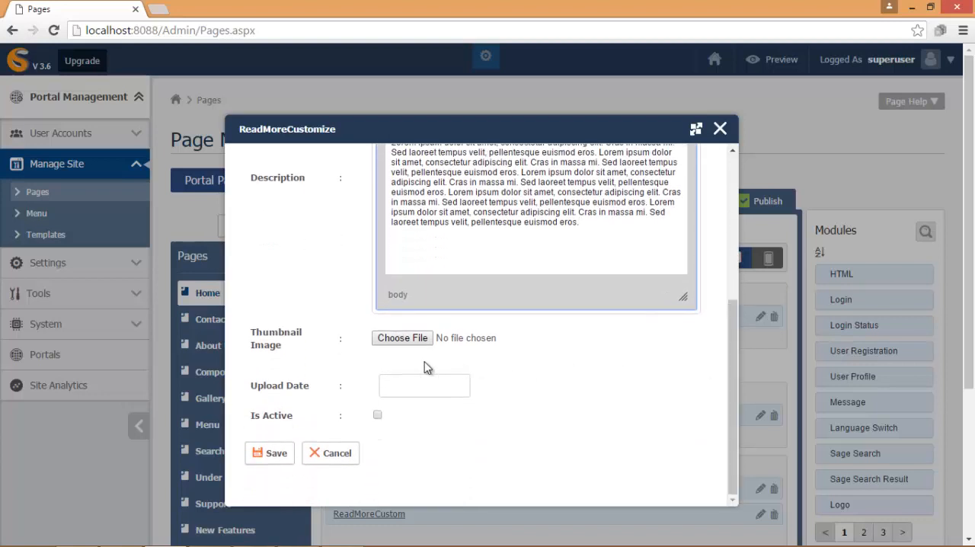
left_click(402, 338)
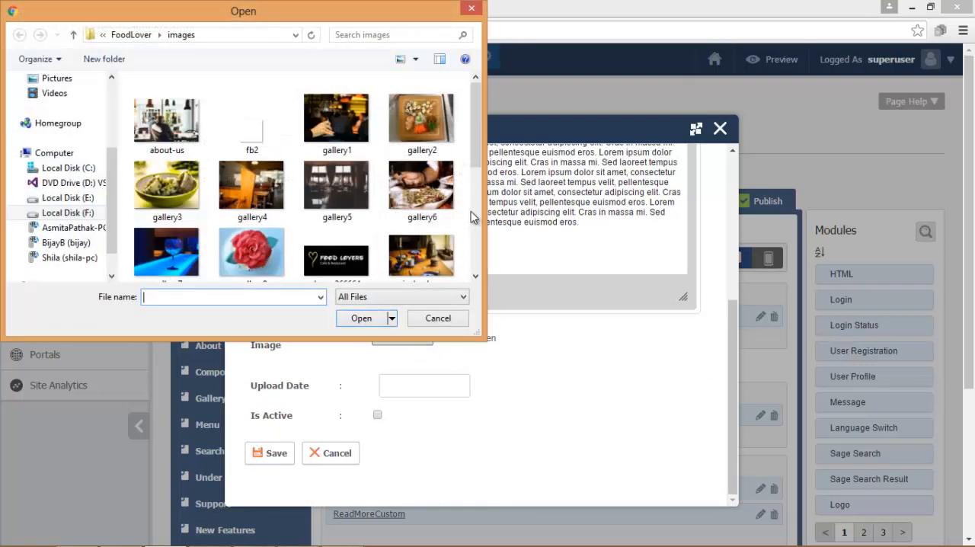
scroll(480, 143, "down", 5)
left_click(251, 206)
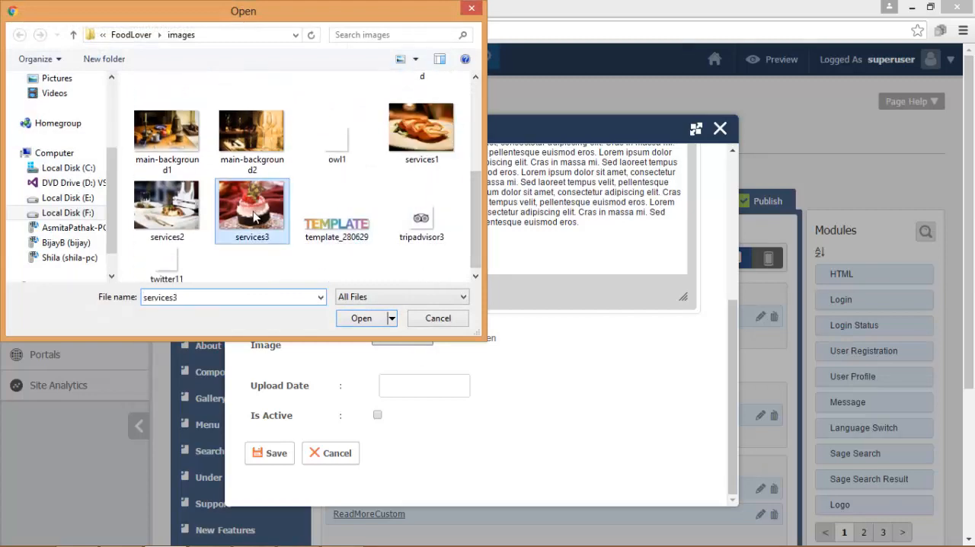
left_click(361, 318)
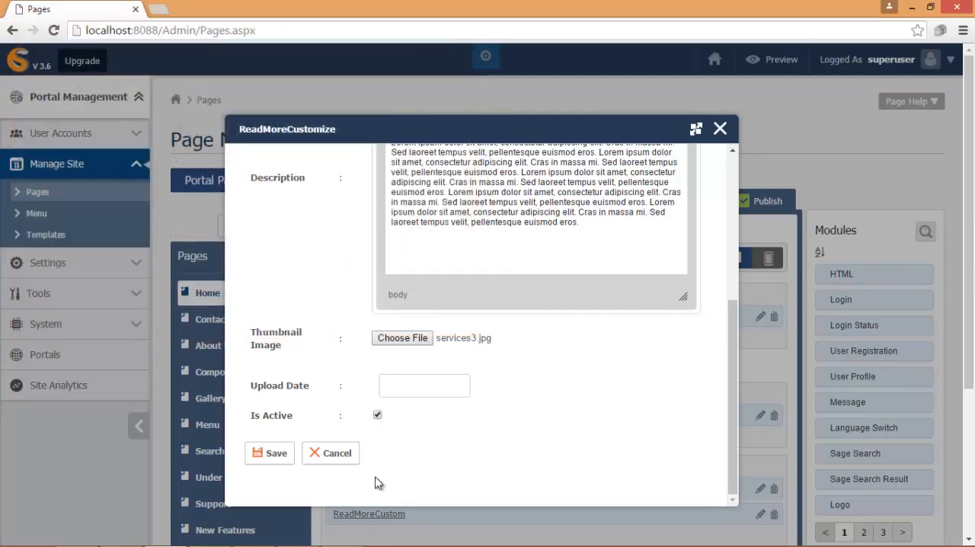
left_click(273, 456)
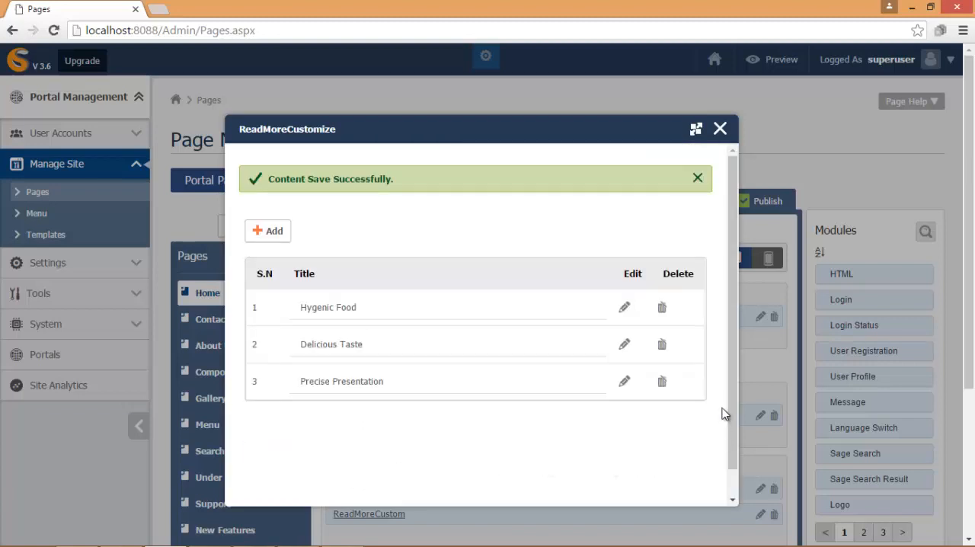
left_click(721, 130)
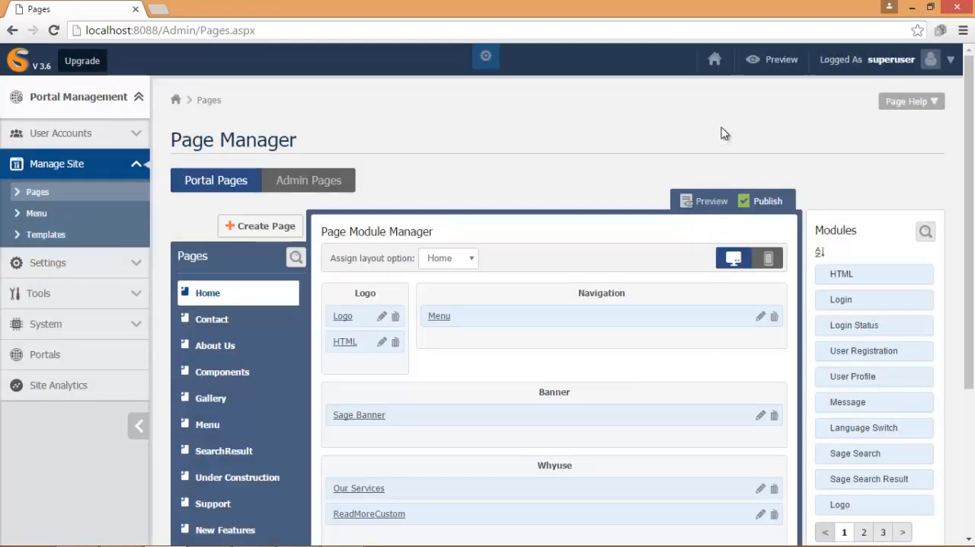
- Preview the site's Home page, check its logo, menu and banner, and return to the Page Manager
left_click(780, 60)
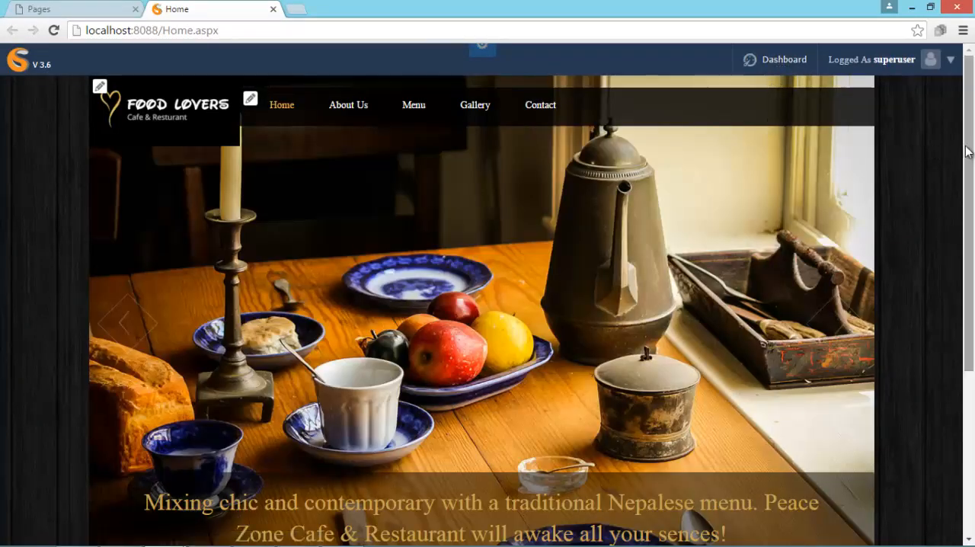
mouse_move(965, 148)
left_mouse_down()
mouse_move(970, 271)
mouse_move(967, 135)
left_mouse_up()
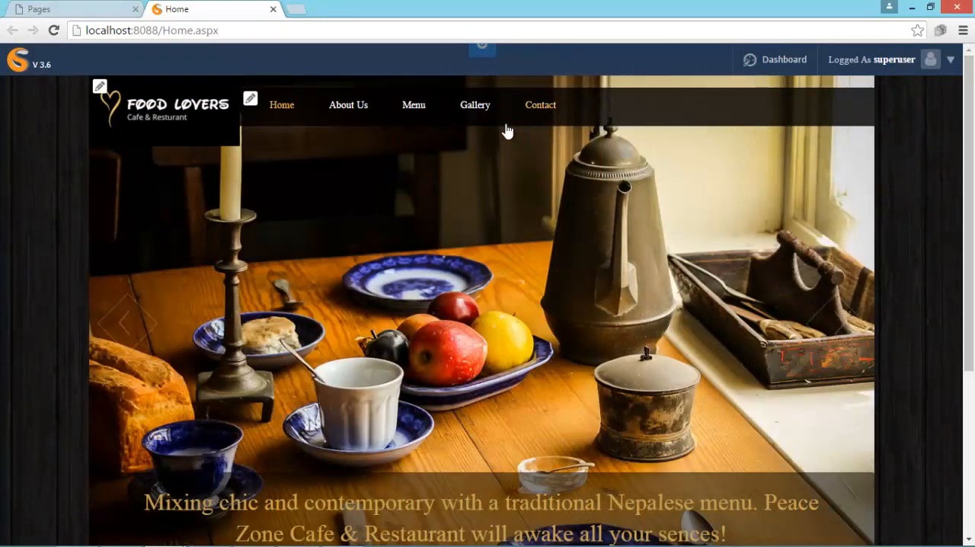
left_click(273, 9)
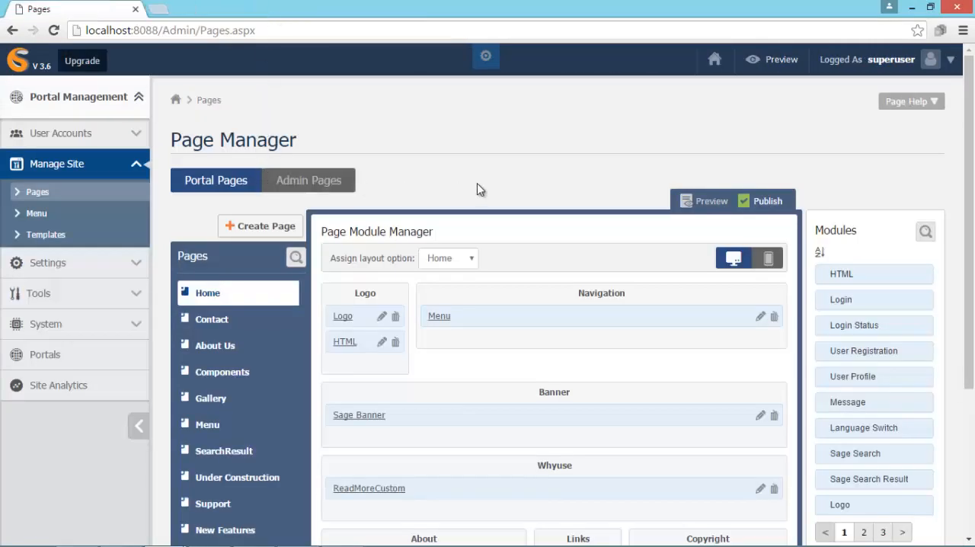
- Paste a bulleted list of Home, About Us, Menu, Gallery and Contact links into the About section's About Us module and save it
left_click_drag(969, 221, 969, 369)
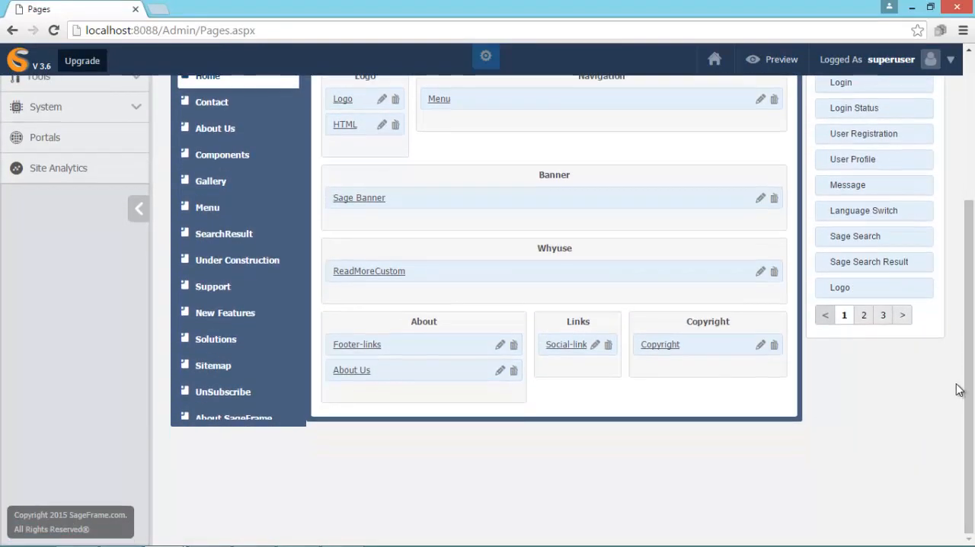
left_click(501, 373)
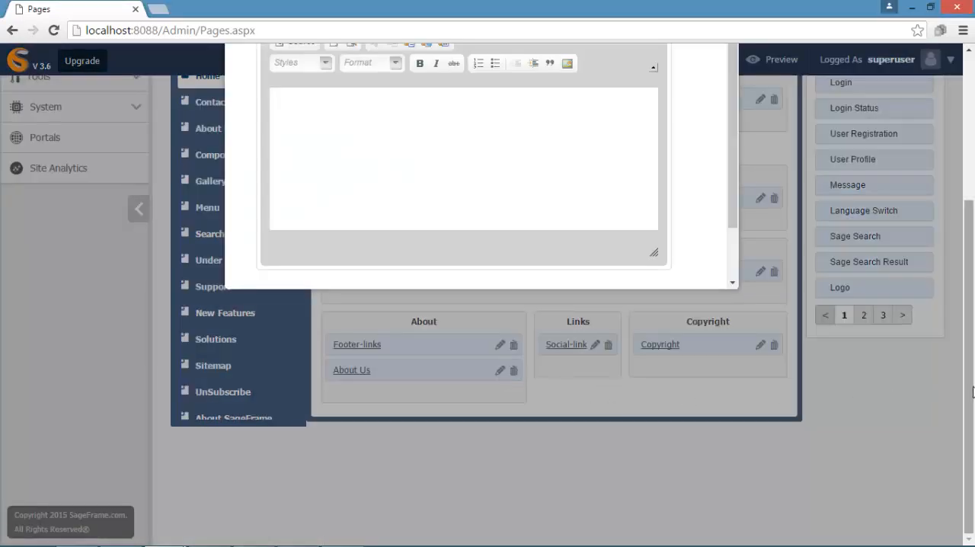
left_click_drag(969, 382, 960, 245)
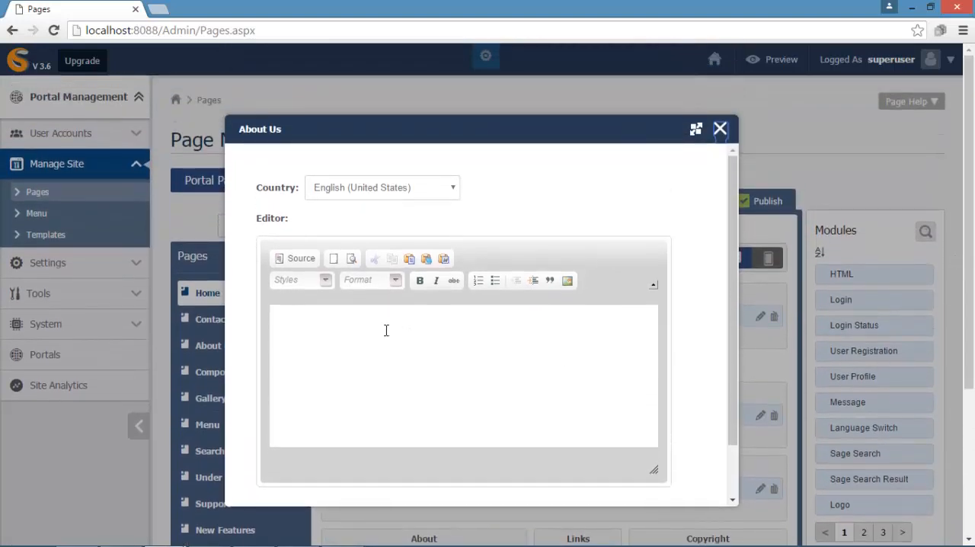
left_click(288, 319)
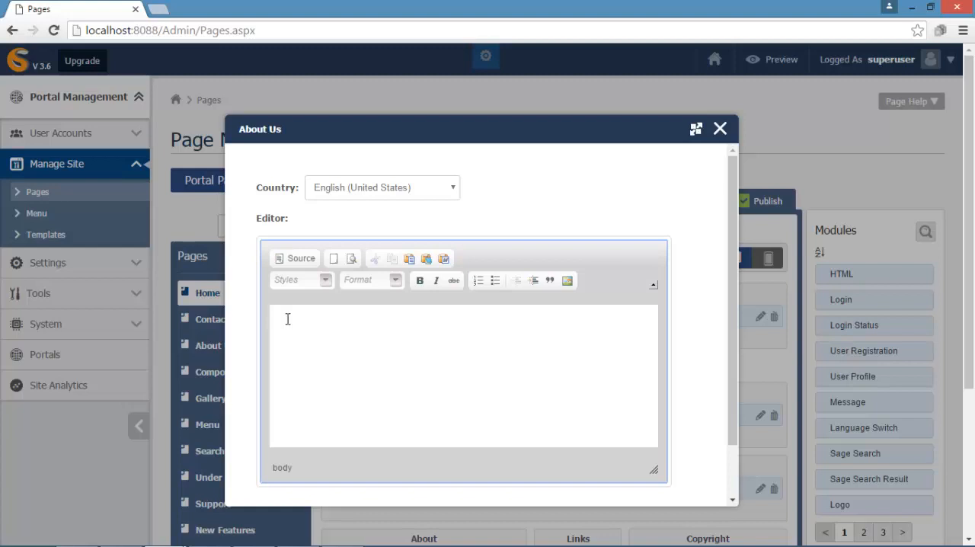
type("Home About Us Menu Gallery Contact")
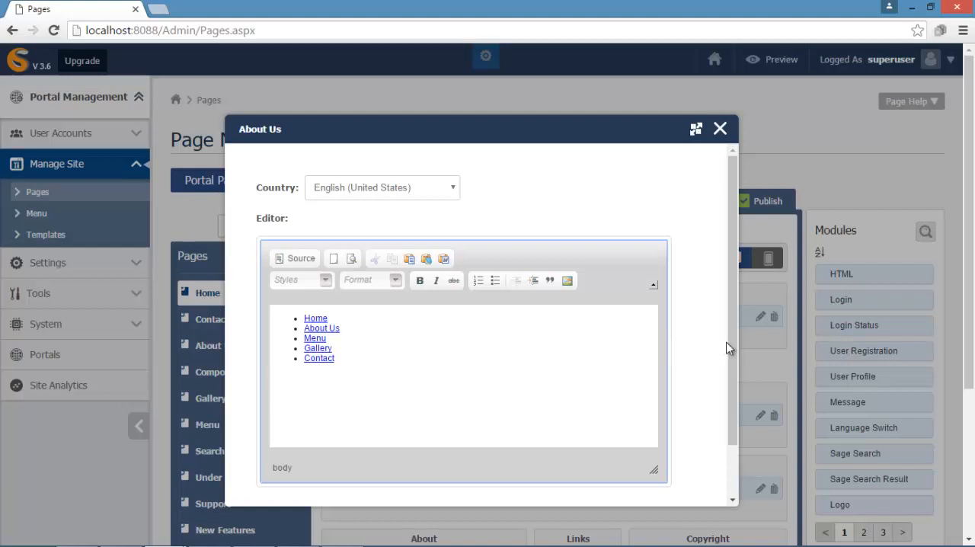
scroll(729, 381, "down", 2)
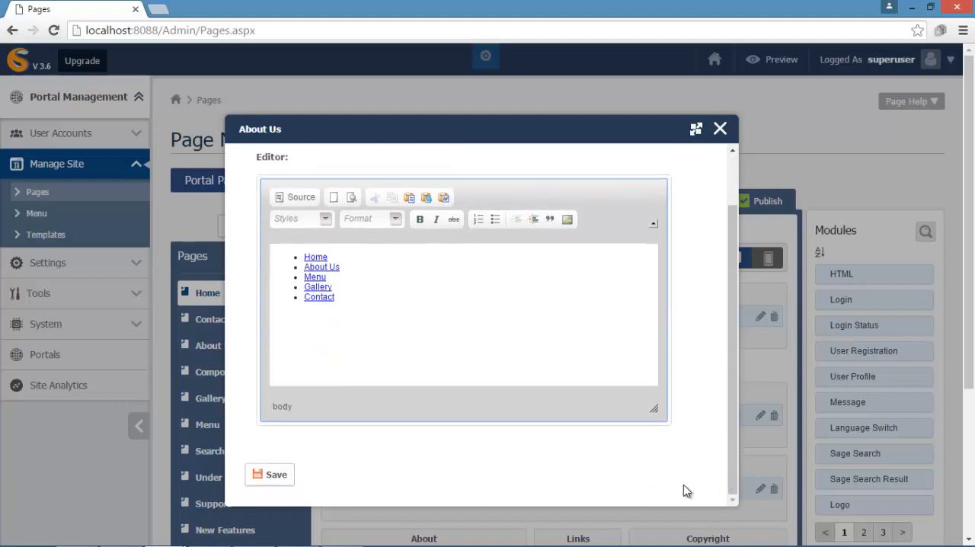
left_click(271, 474)
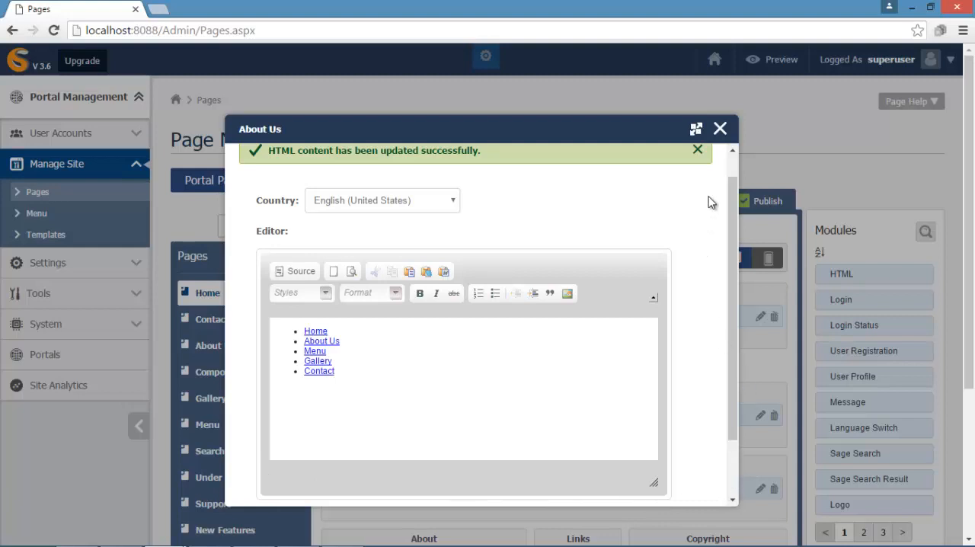
left_click(720, 130)
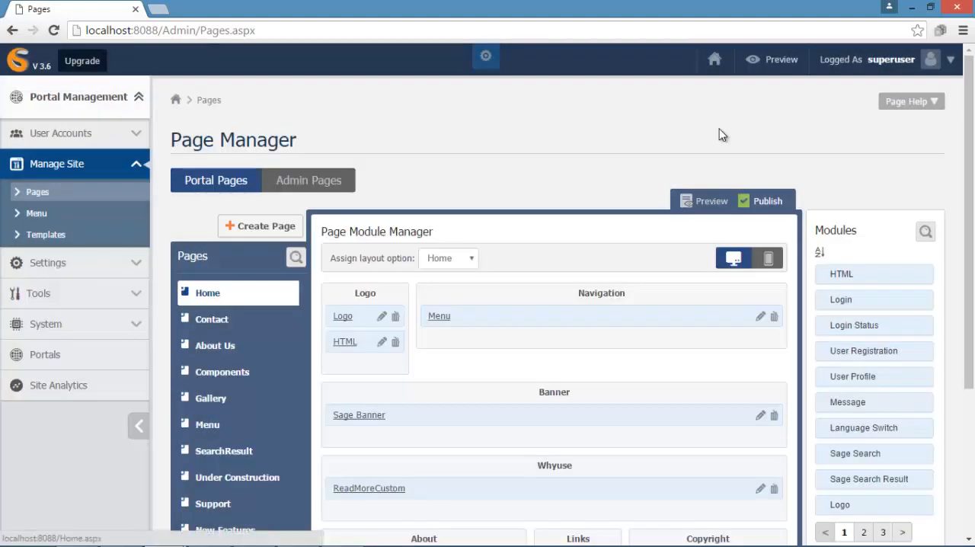
- Assign the Footer Menu to the Footer-links module in the About section and close its menu settings
scroll(632, 385, "down", 3)
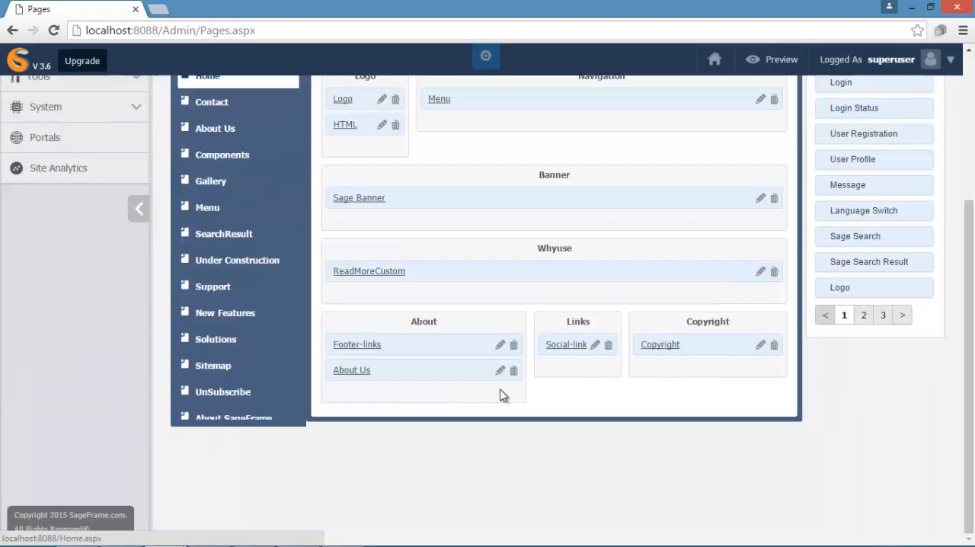
left_click(501, 347)
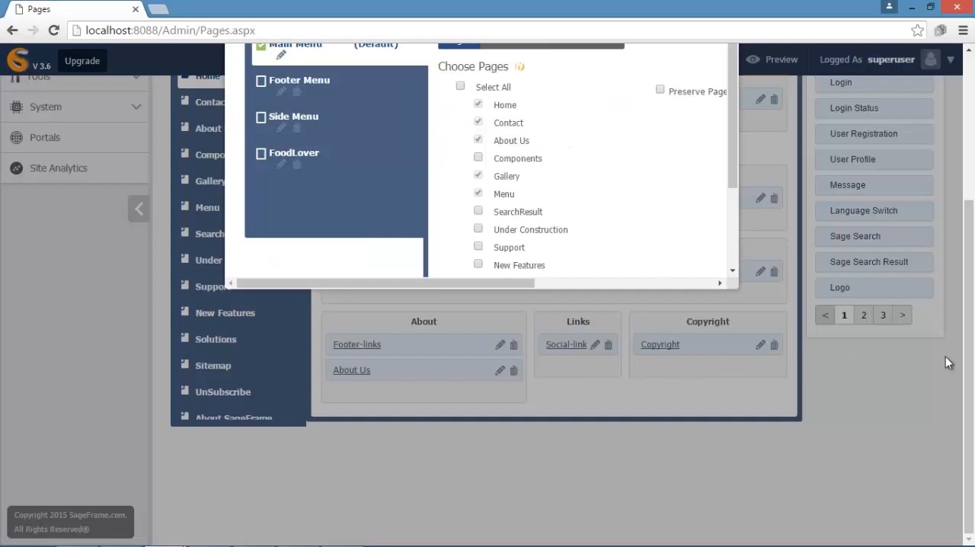
left_click_drag(970, 366, 971, 222)
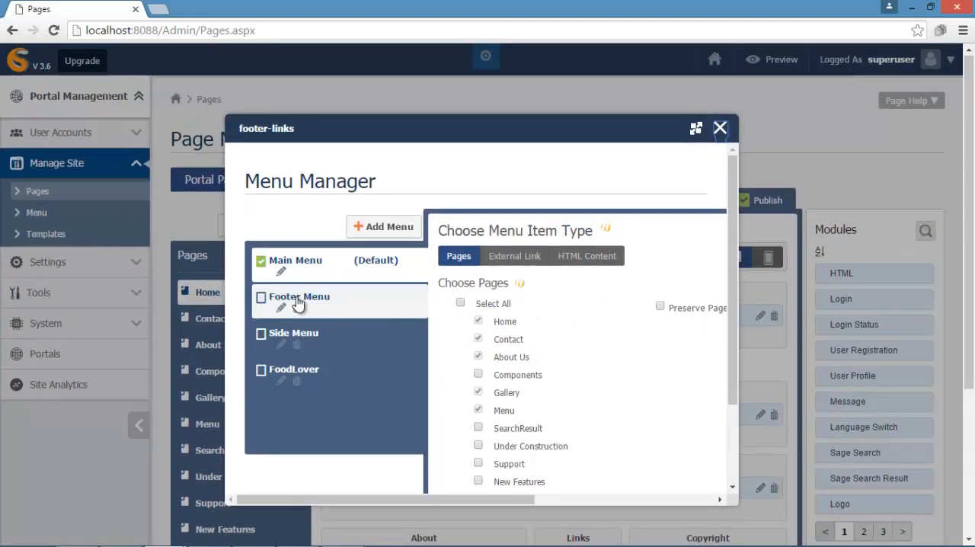
left_click(260, 298)
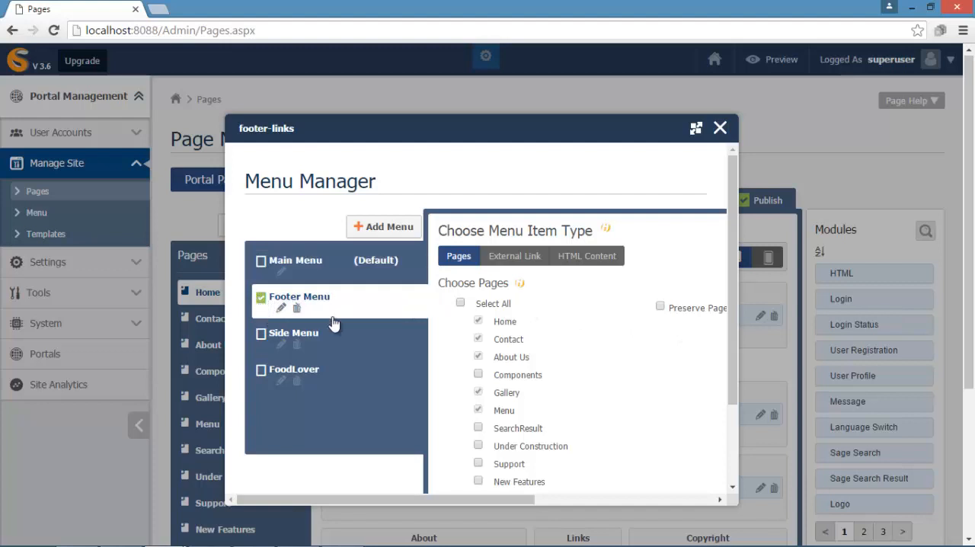
left_click_drag(730, 327, 747, 411)
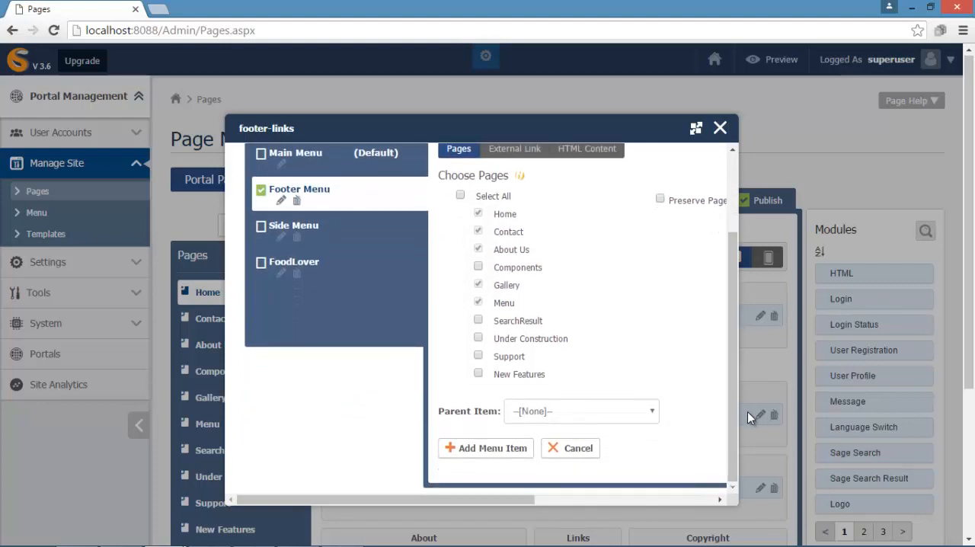
left_click(720, 128)
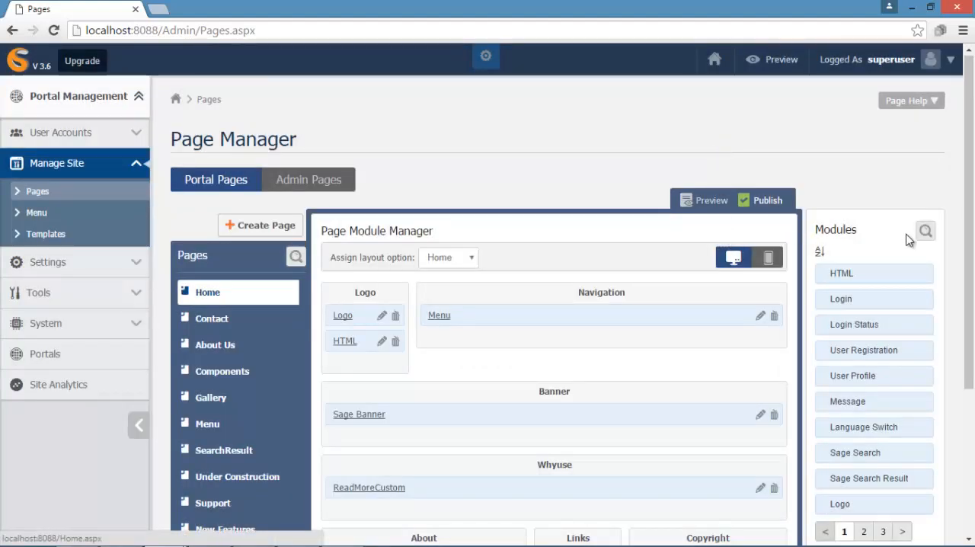
- Paste a four-item bulleted list of social media links into the Links section's Social-link module, save it and close the editor
left_click_drag(966, 238, 970, 405)
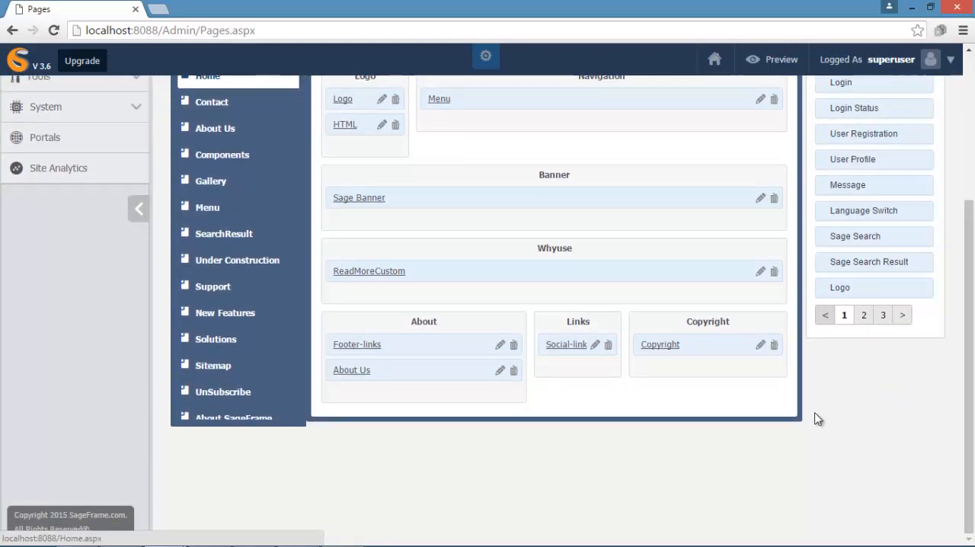
left_click(596, 345)
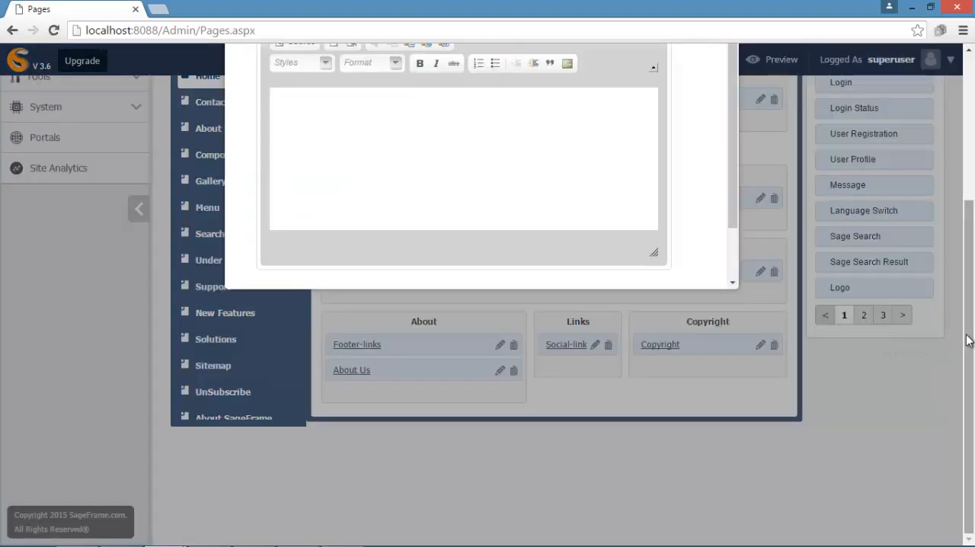
left_click_drag(966, 337, 966, 181)
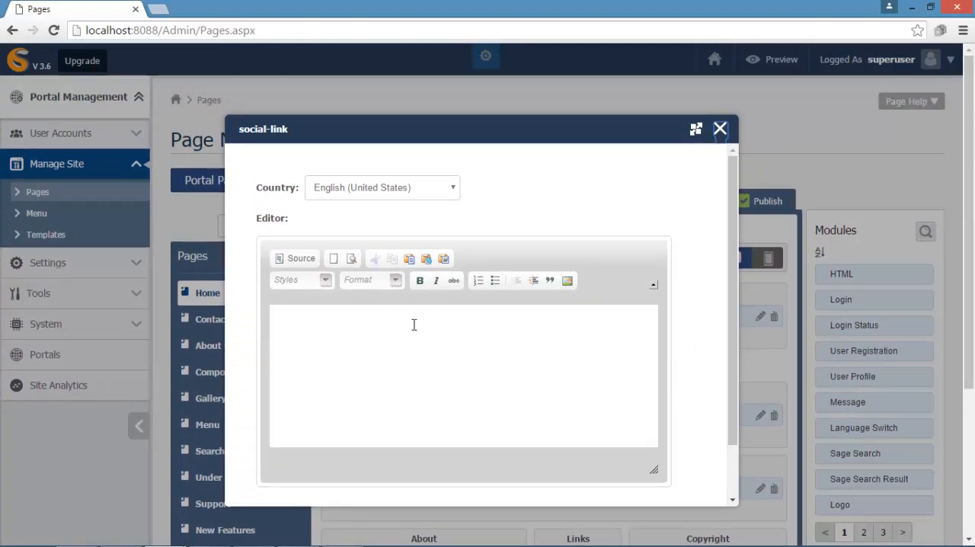
left_click(292, 319)
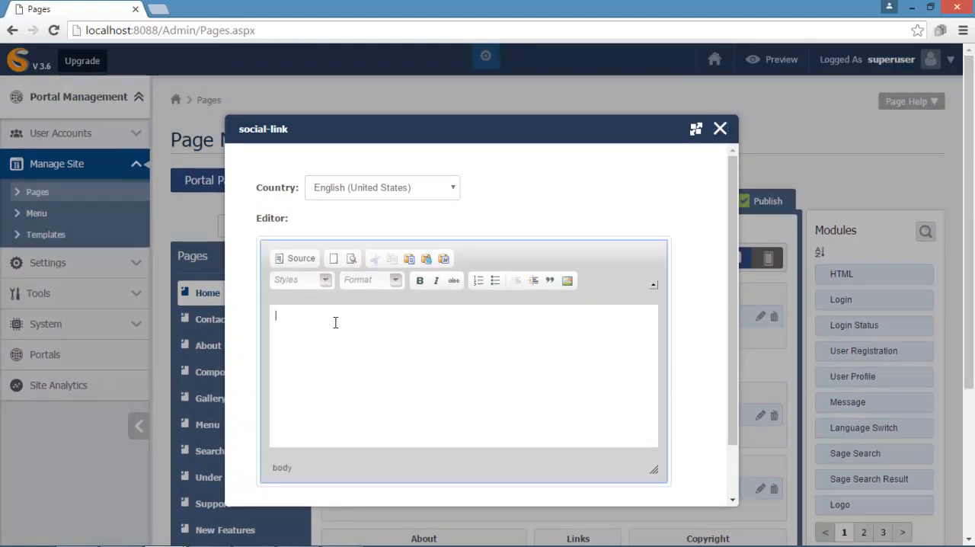
left_click(687, 330)
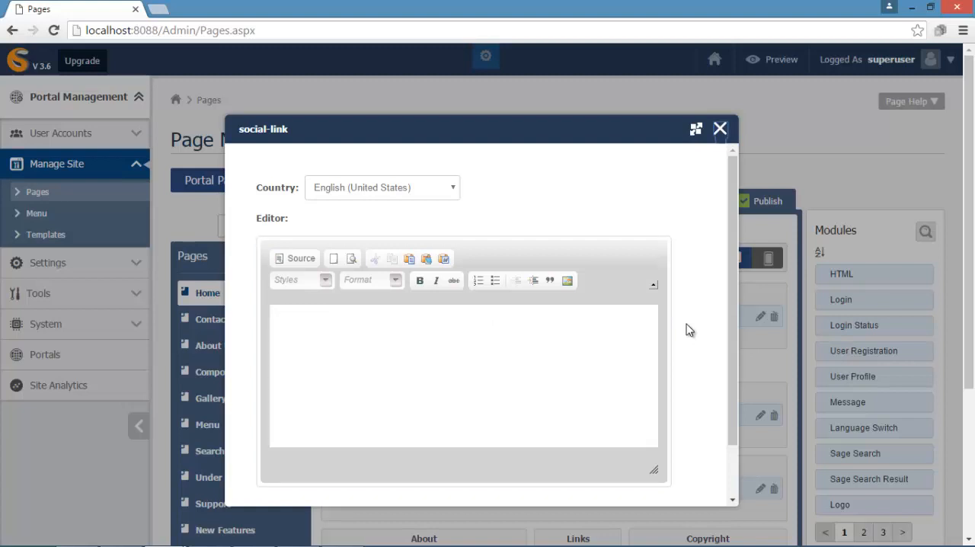
key("Tab")
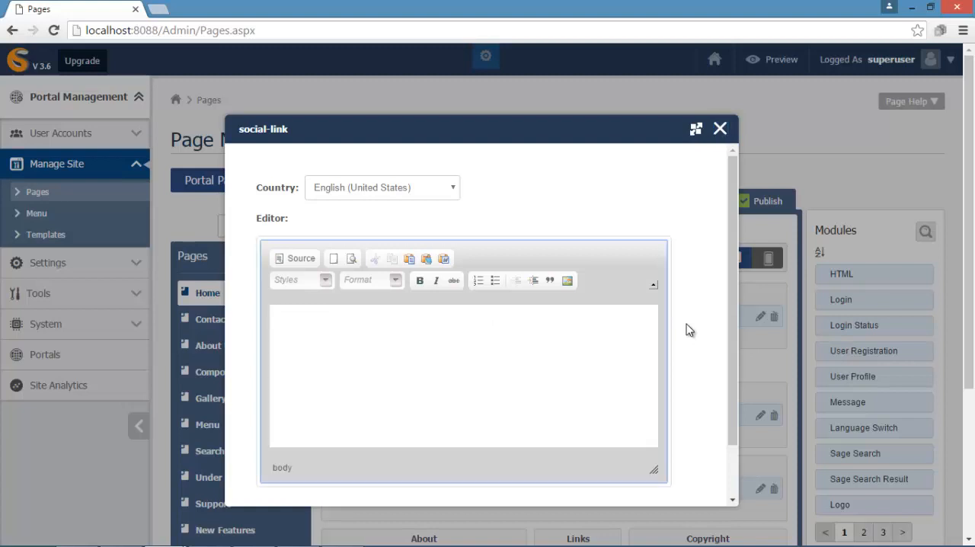
key("ctrl+v")
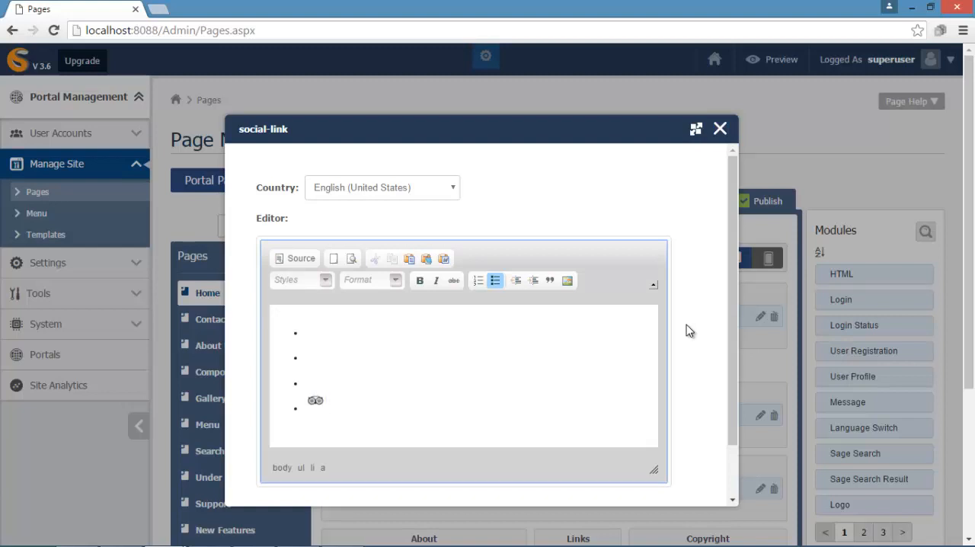
left_click_drag(730, 323, 722, 454)
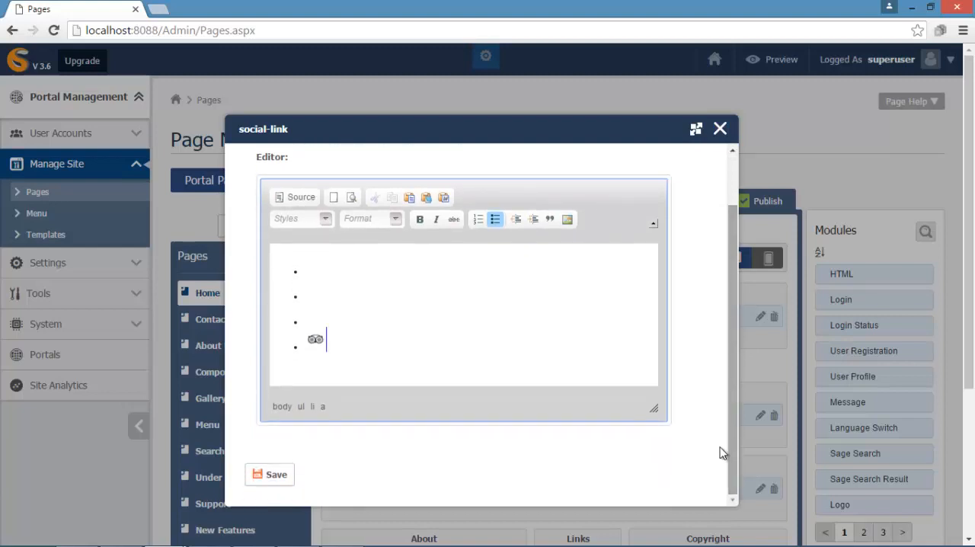
left_click(270, 478)
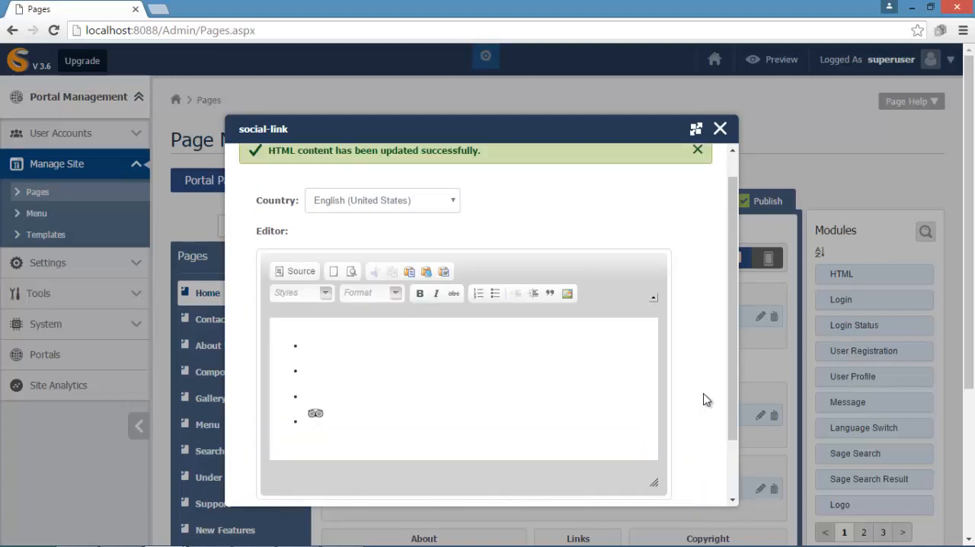
left_click(720, 129)
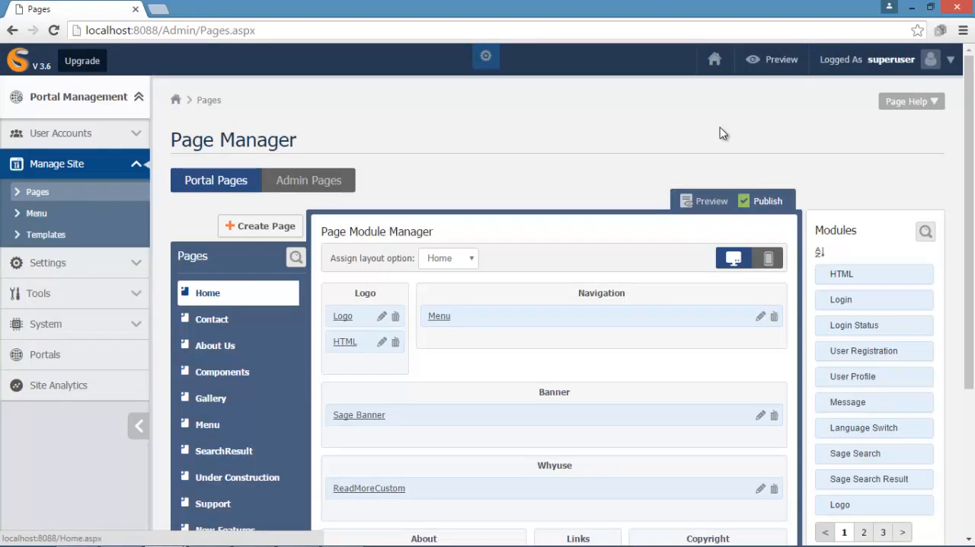
- Paste the notice "© 2016 SageFrame." with its link into the Copyright module, save it and close the editor
left_click_drag(969, 137, 972, 312)
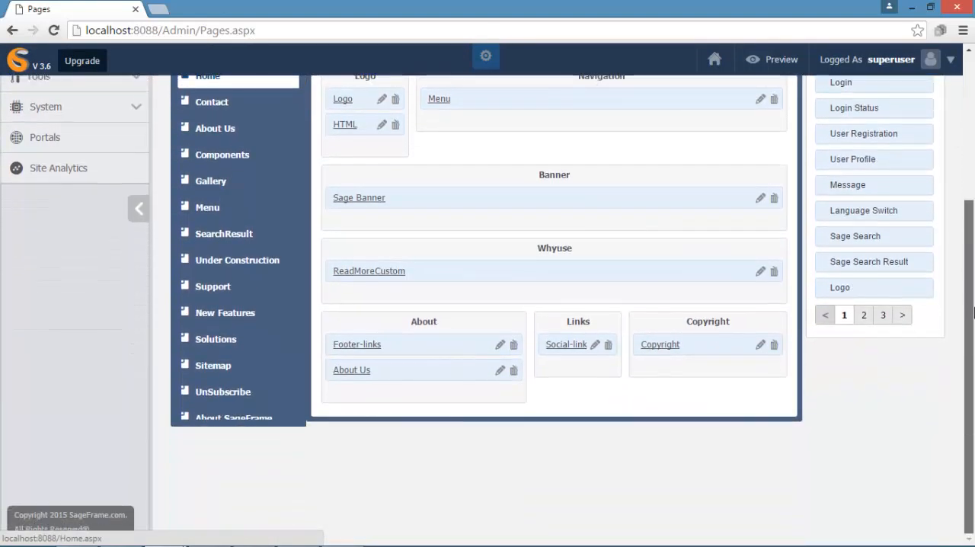
left_click(760, 345)
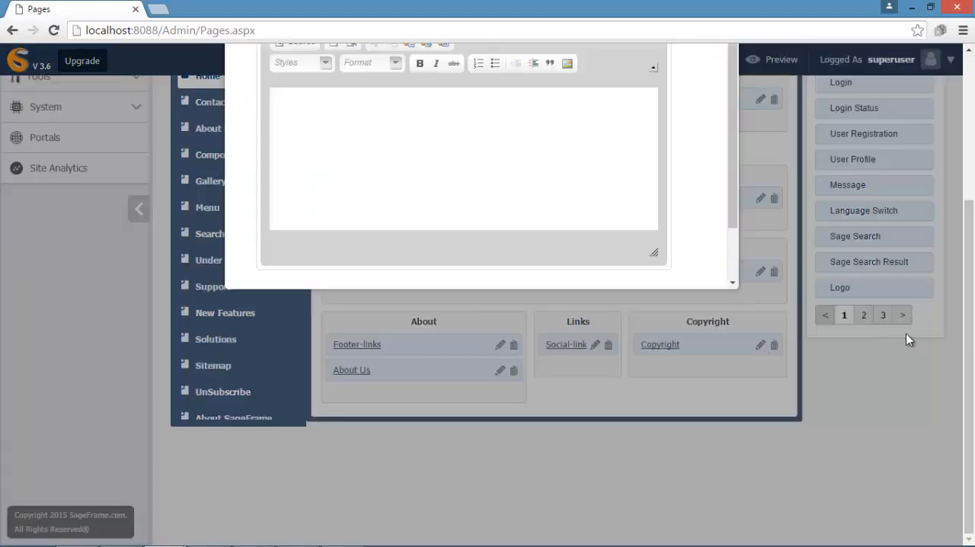
left_click_drag(969, 337, 965, 185)
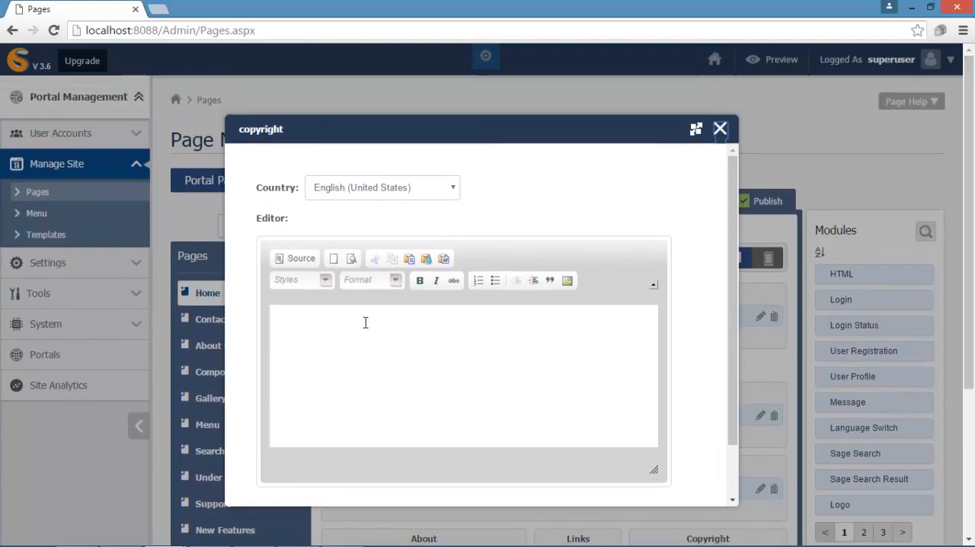
left_click(291, 320)
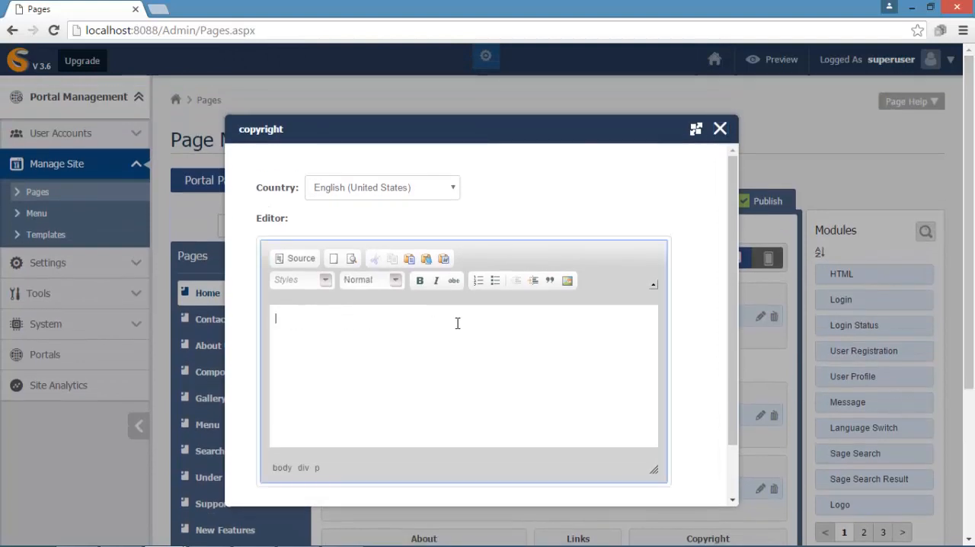
type("© 2016 SageFrame.")
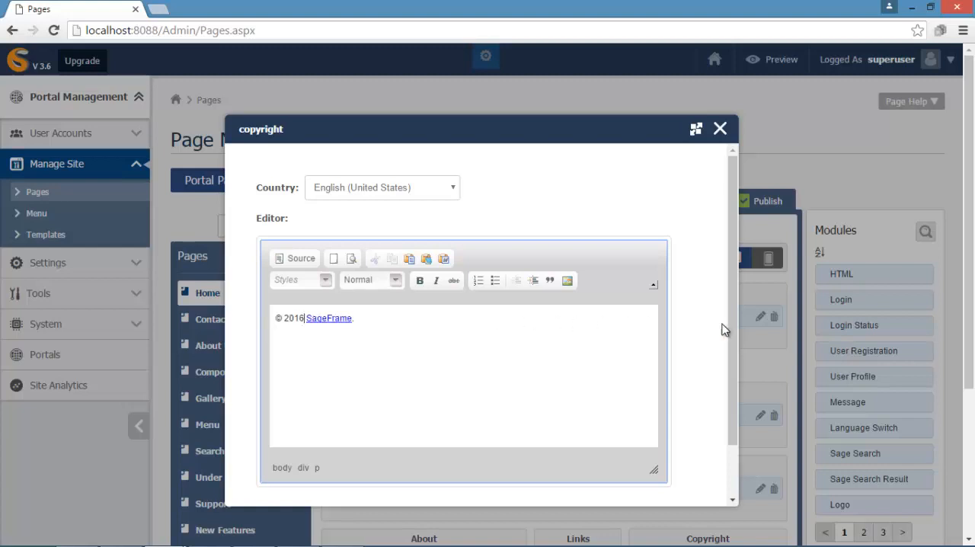
left_click_drag(735, 345, 731, 419)
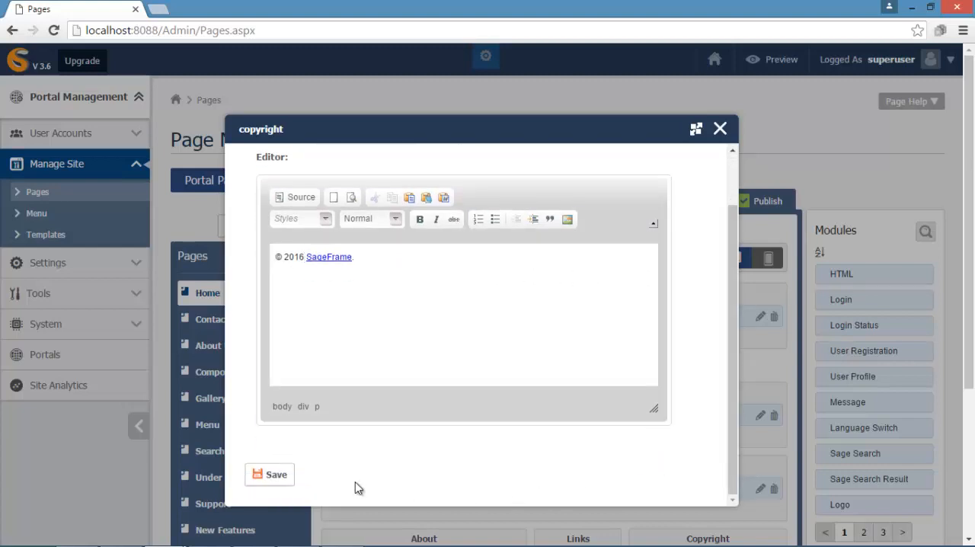
left_click(259, 475)
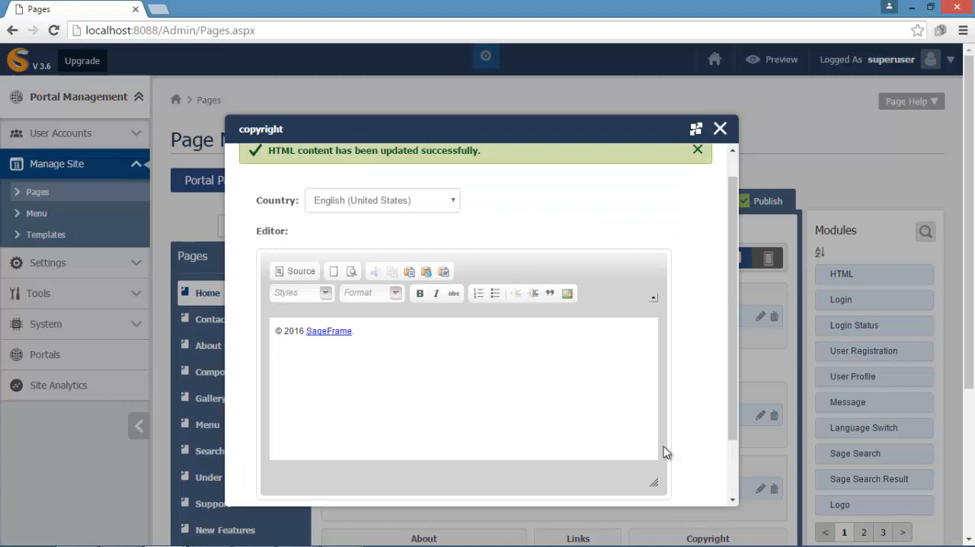
left_click(720, 130)
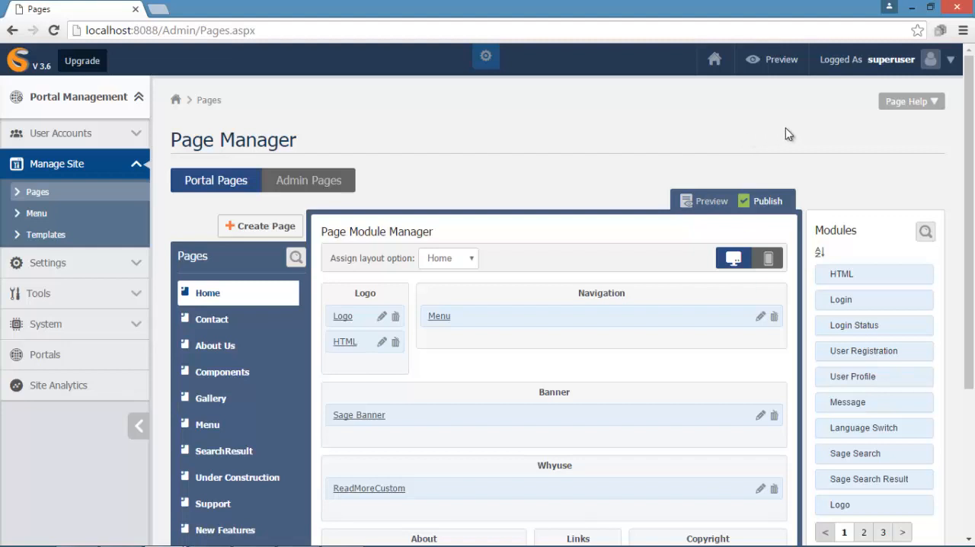
- Preview the site's Home page, look over its content and footer, and return to the Page Manager
left_click(780, 61)
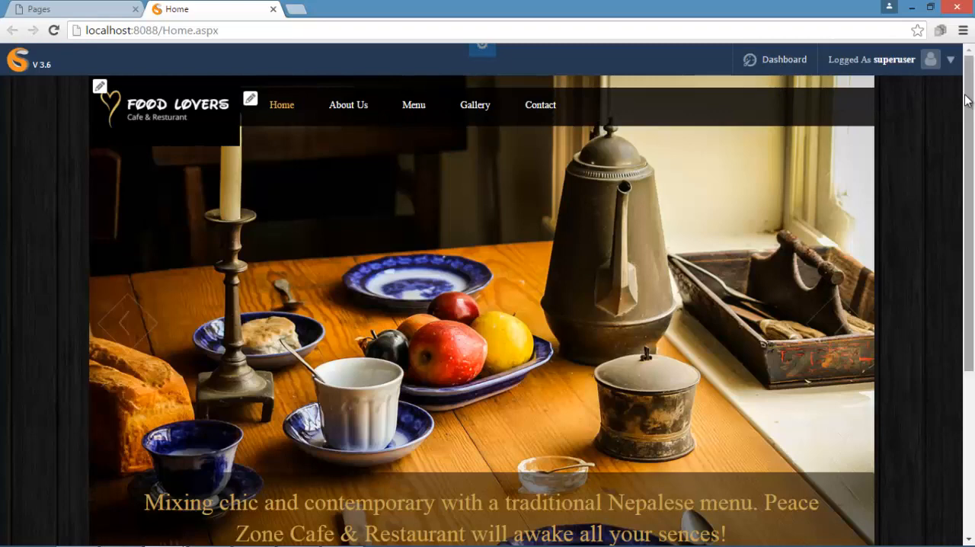
mouse_move(967, 102)
left_mouse_down()
mouse_move(970, 270)
mouse_move(969, 90)
left_mouse_up()
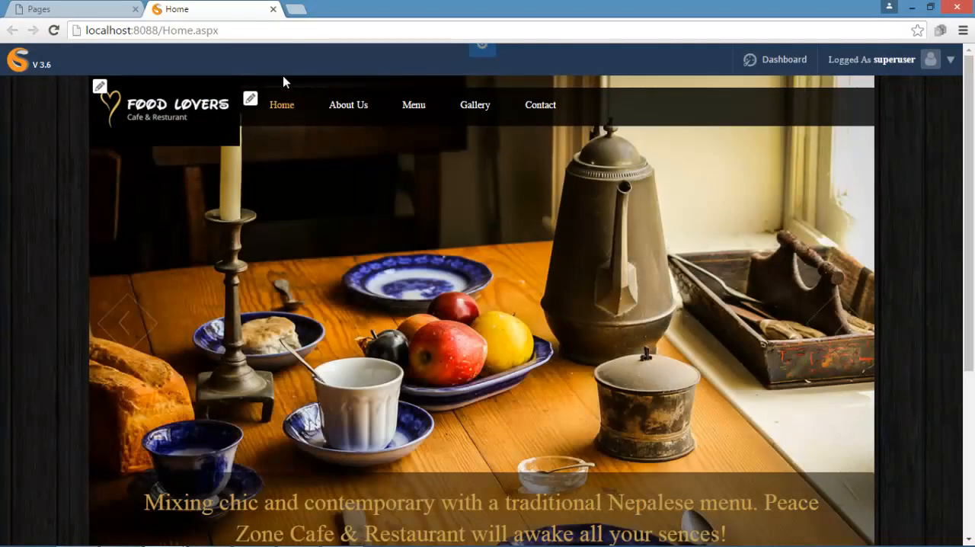
left_click(273, 10)
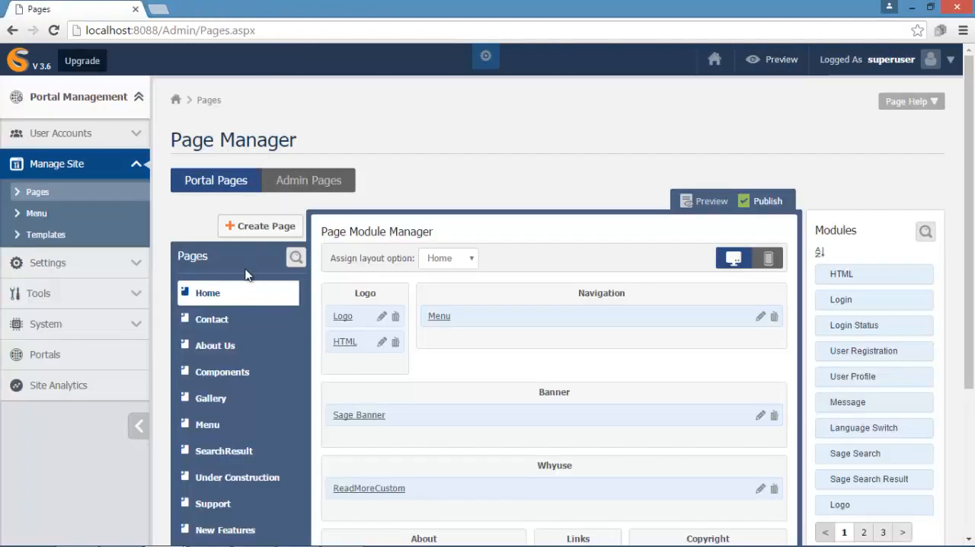
- Paste the About Us heading, lorem ipsum paragraphs and café photo into the About Us page's About Content module and save it
left_click(243, 347)
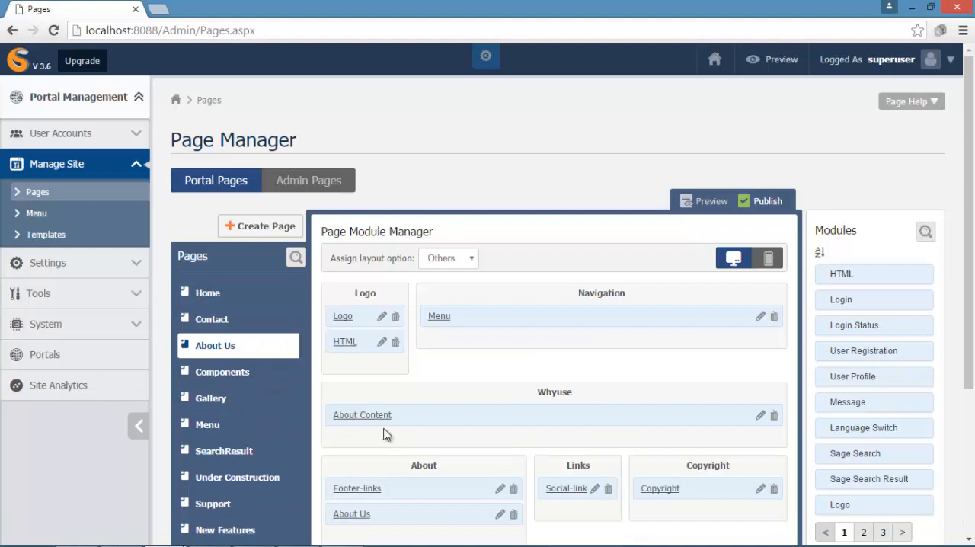
left_click(760, 416)
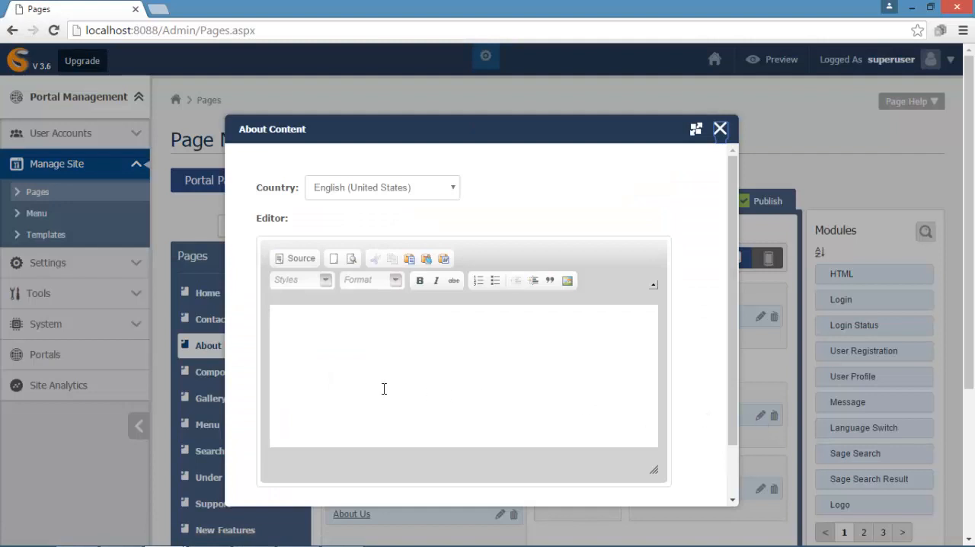
left_click(279, 315)
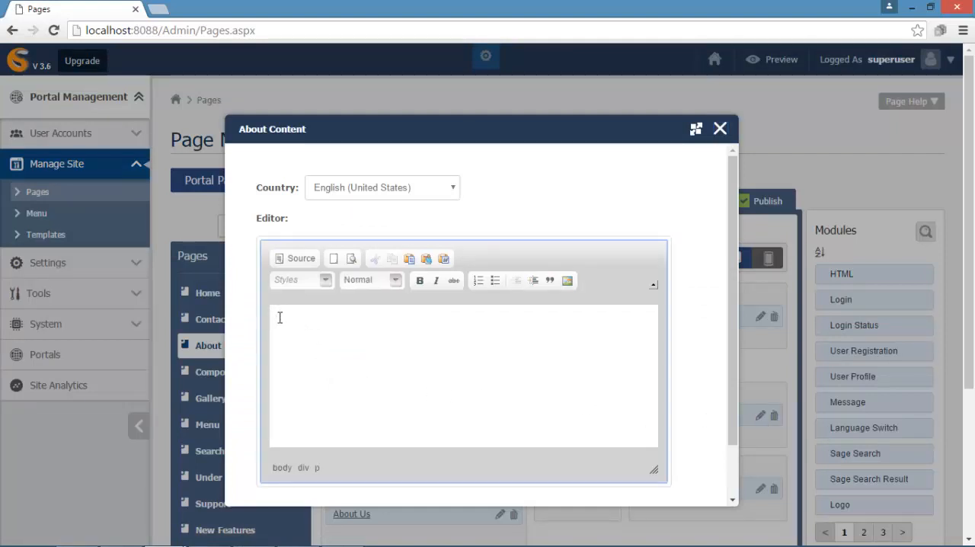
key("ctrl+v")
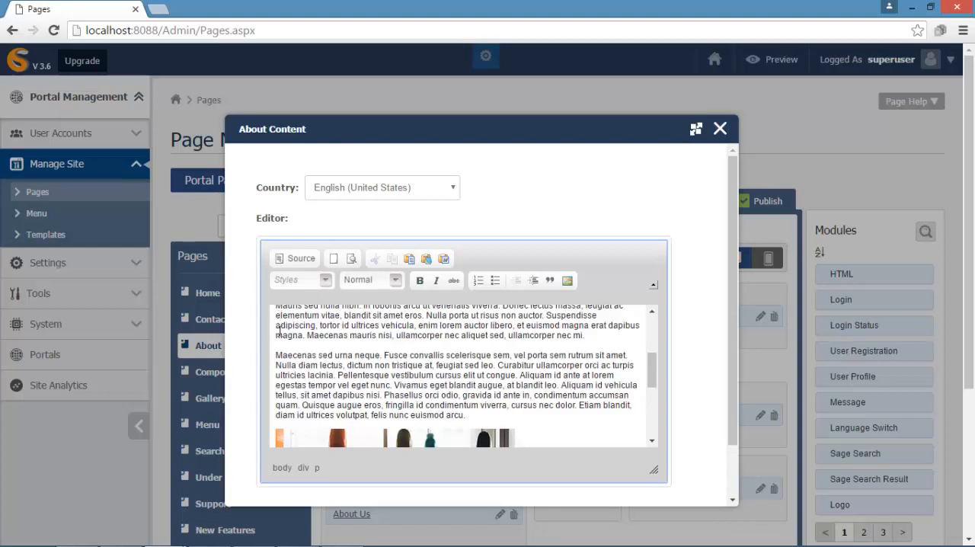
left_click_drag(651, 376, 653, 427)
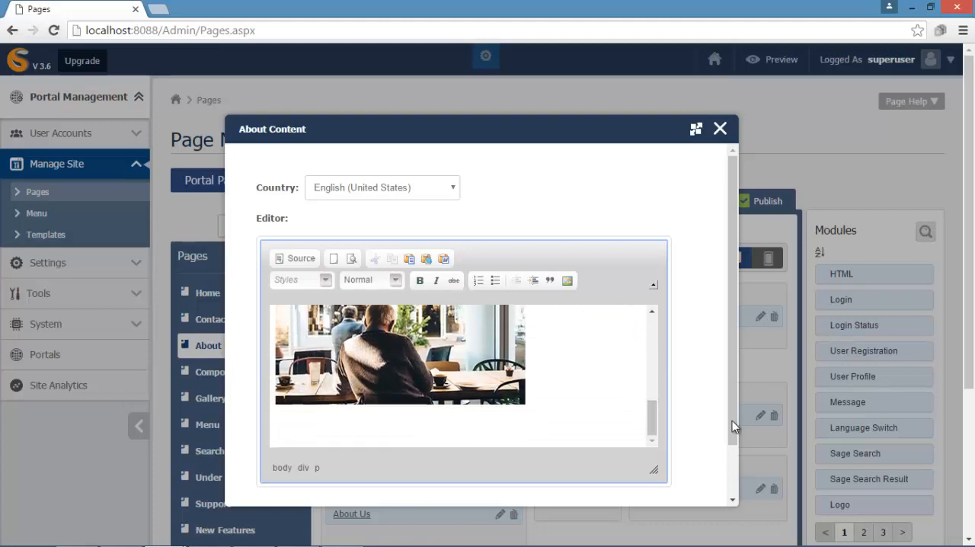
left_click_drag(732, 420, 732, 469)
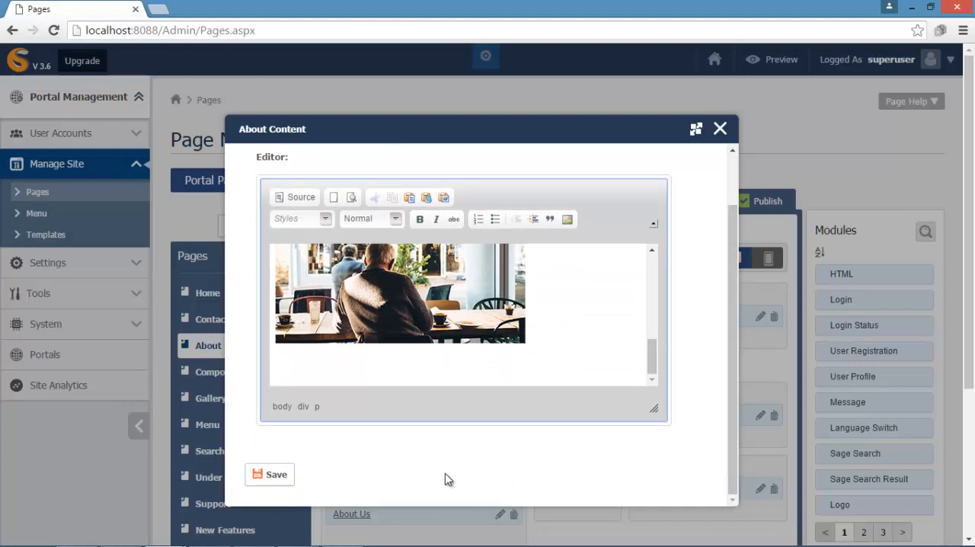
left_click(269, 475)
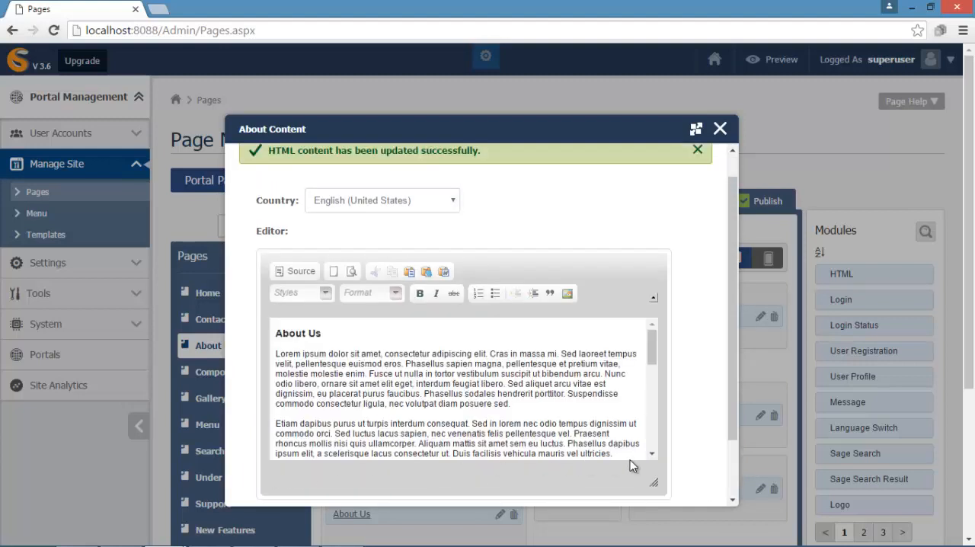
left_click(720, 130)
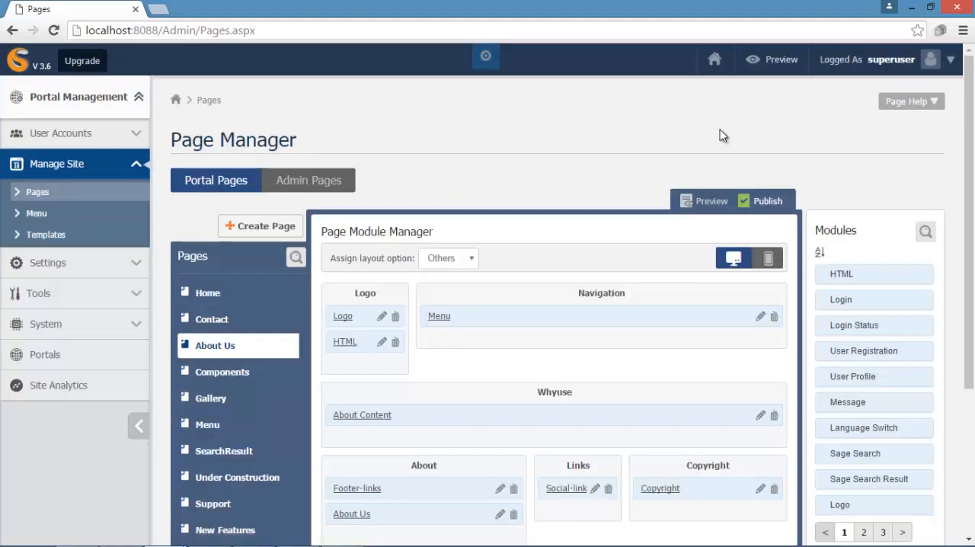
- Preview the site and examine the text and photo layout on its About Us page
left_click(776, 63)
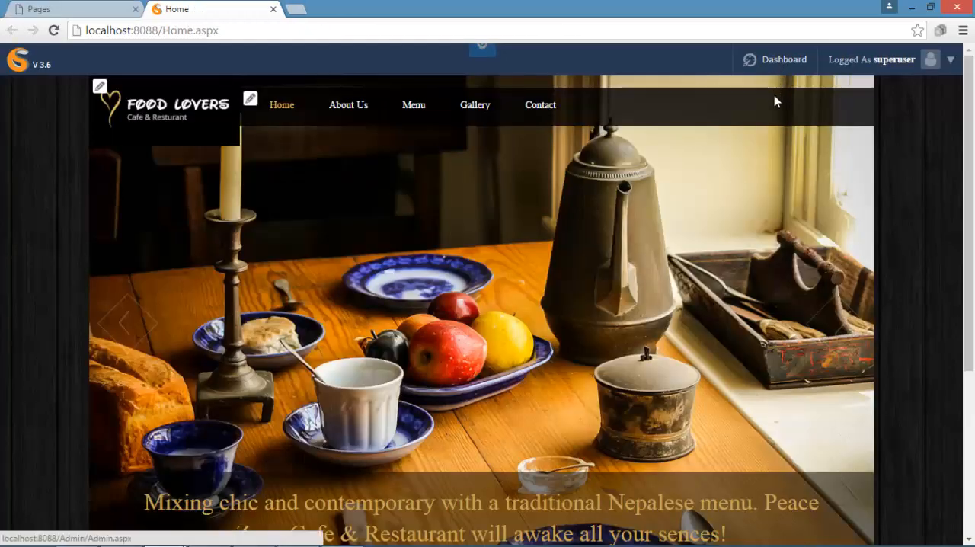
left_click(347, 111)
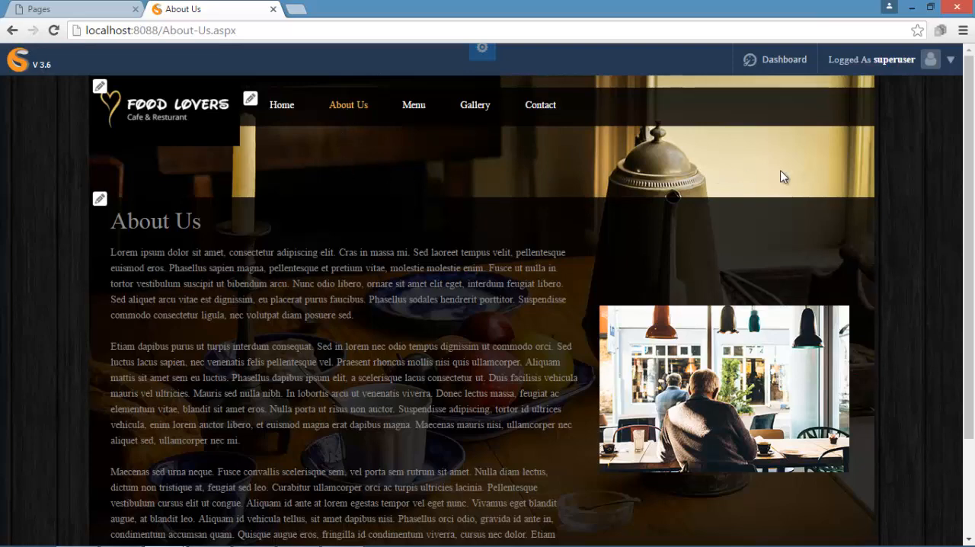
left_click_drag(968, 163, 966, 143)
- Open the Menu page's Menu Pricing module and save a new active category named Sea Food
left_click(412, 107)
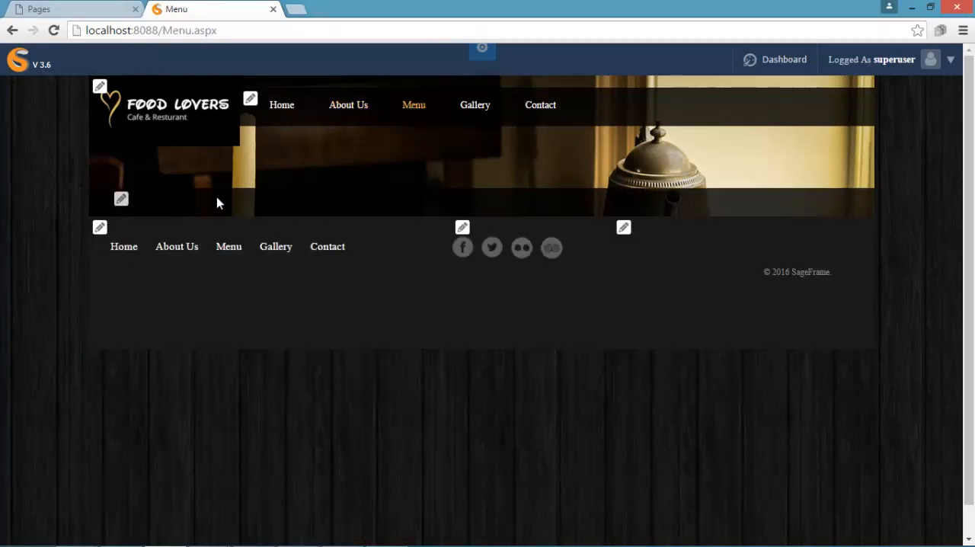
left_click(122, 199)
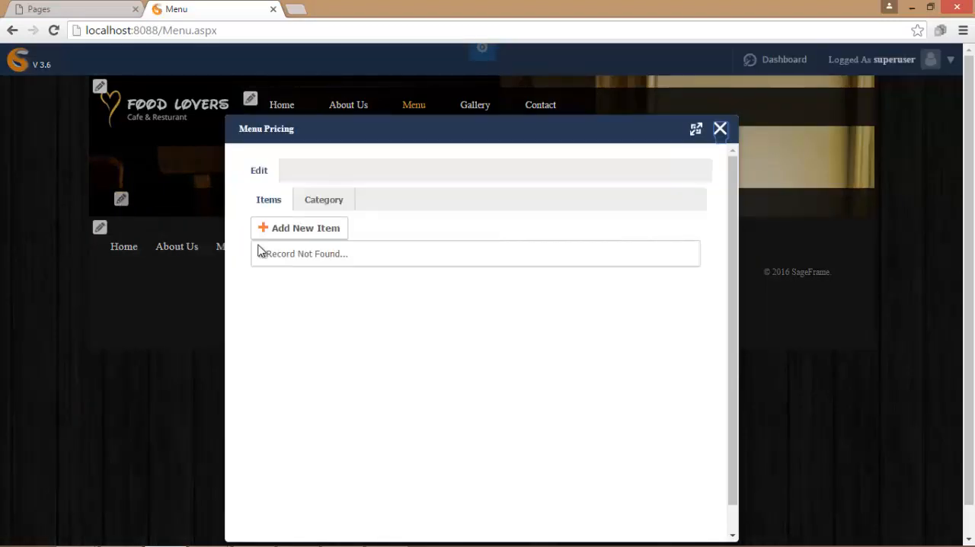
left_click(324, 204)
left_click(323, 230)
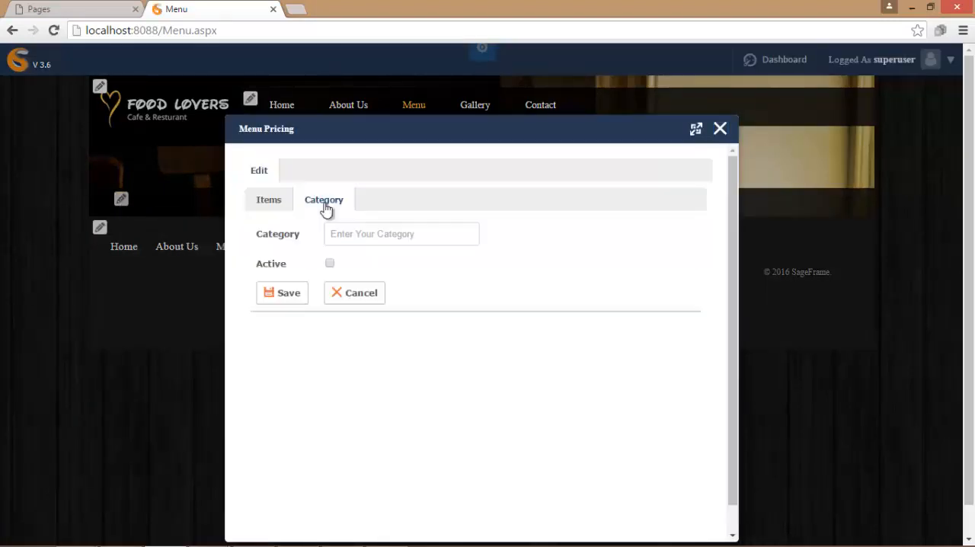
left_click(418, 238)
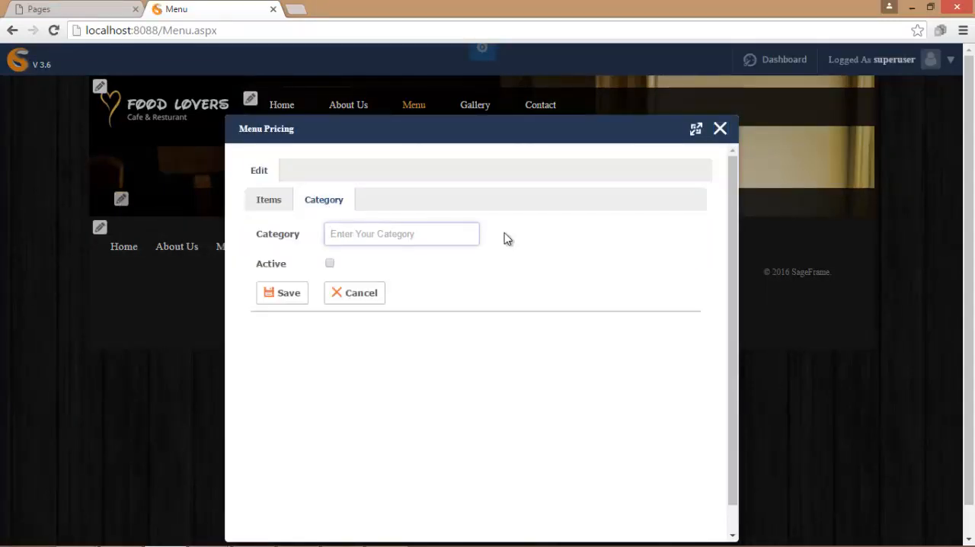
type("Sea Food")
left_click(329, 263)
left_click(304, 294)
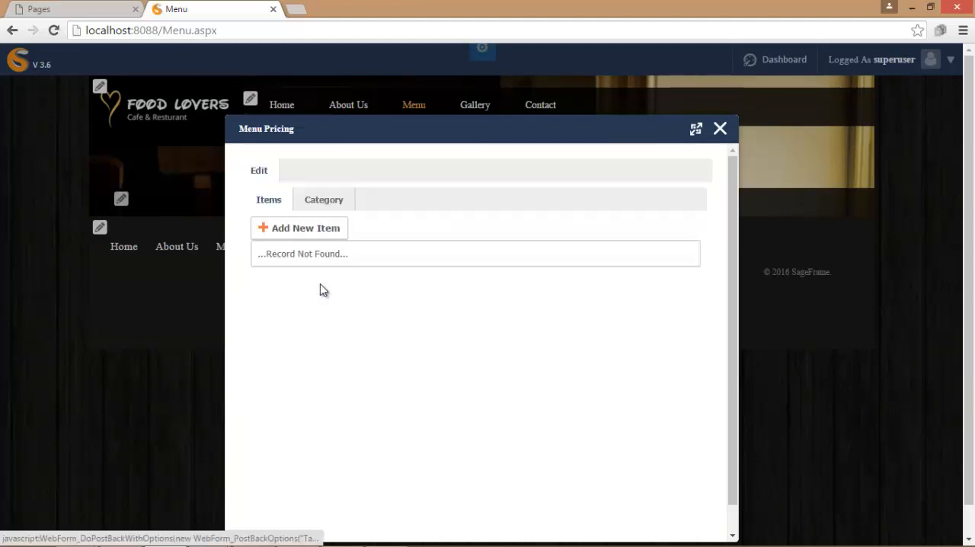
- Add an active category named Pastries to the Menu Pricing module and save it
left_click(324, 200)
left_click(350, 238)
type("Past")
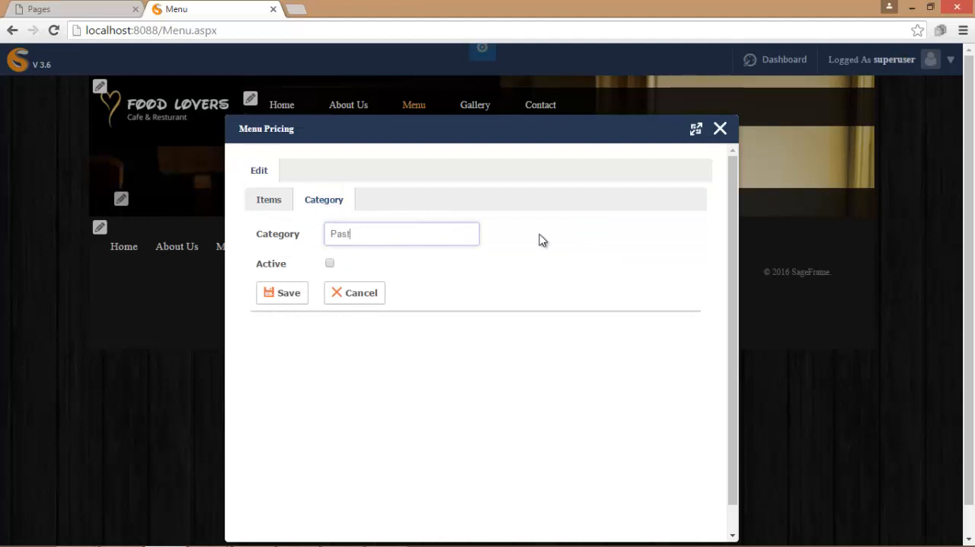
type("ries")
left_click(329, 263)
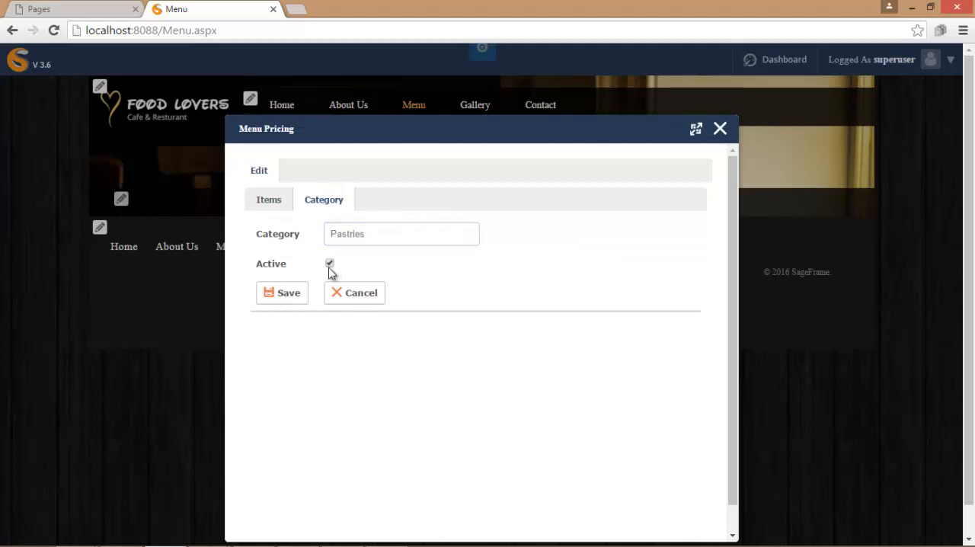
left_click(296, 296)
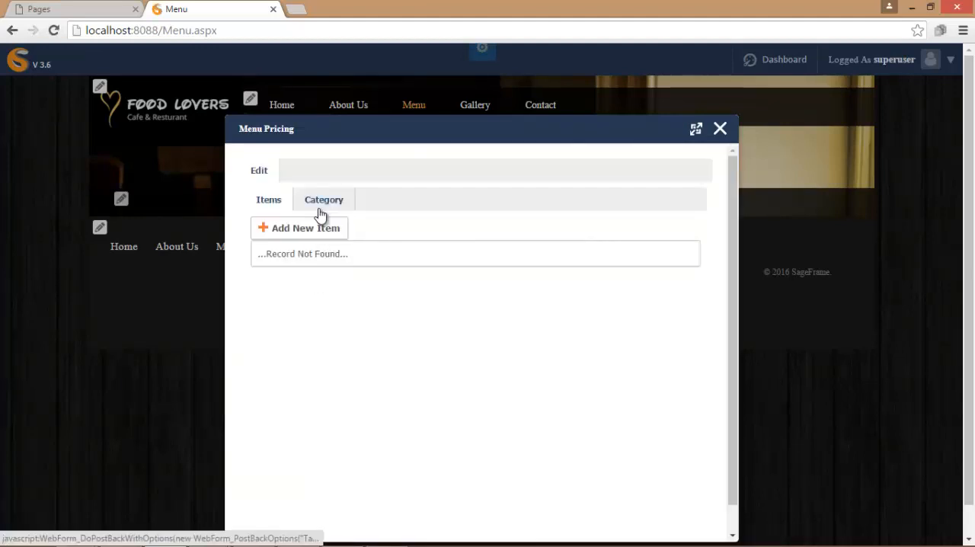
- Save a new active category named Sandwiches in the Menu Pricing module and display the category list
left_click(321, 204)
left_click(349, 237)
type("Sandw")
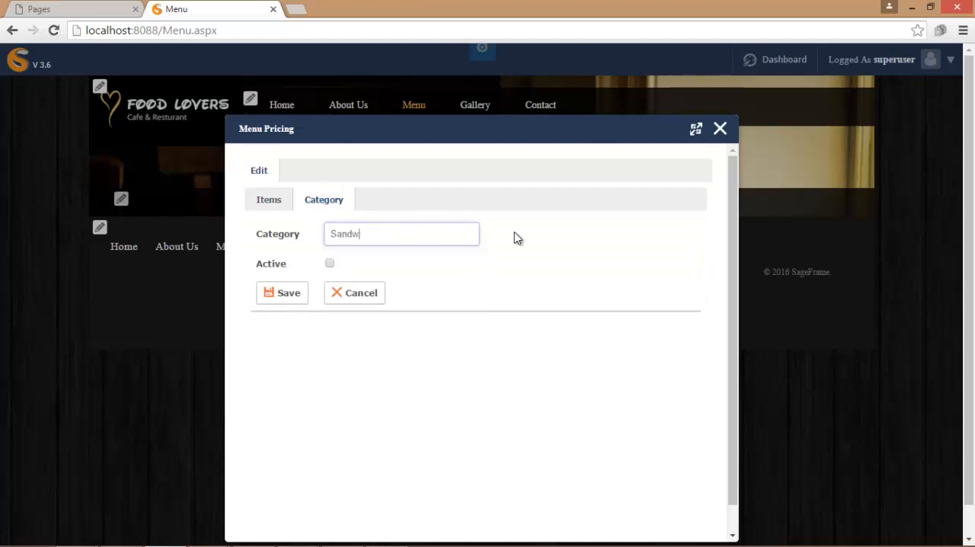
type("iches")
left_click(329, 263)
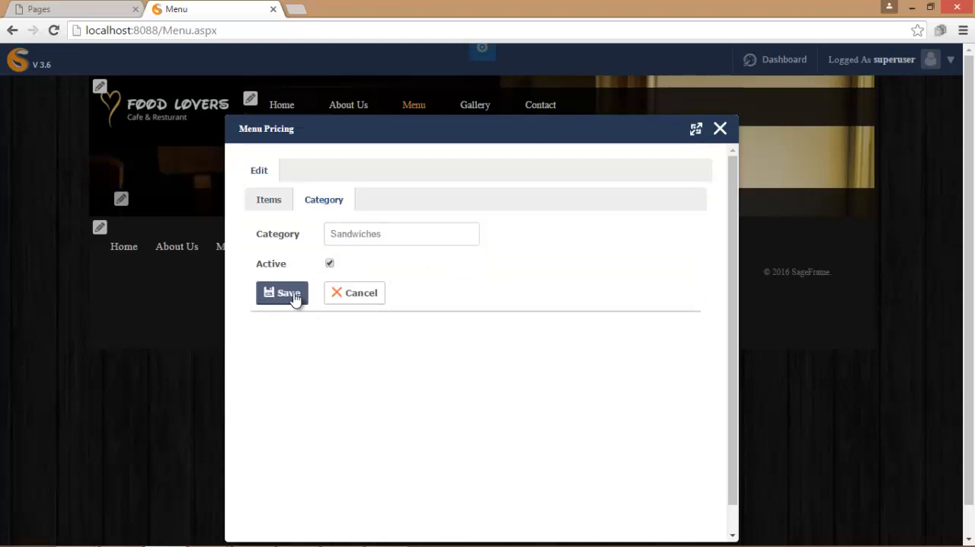
left_click(294, 297)
left_click(323, 255)
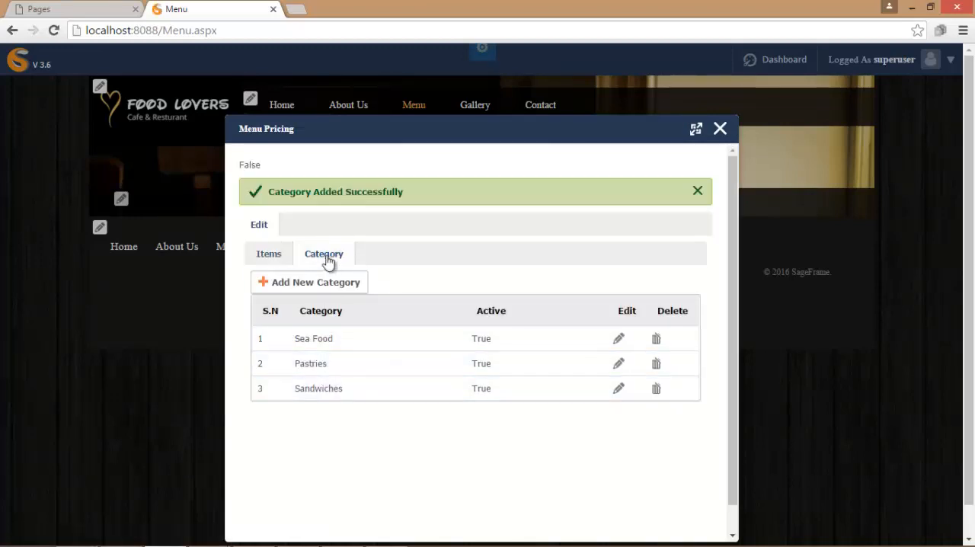
- Start a new menu item in the Sea Food category and name it Fish Stock
left_click(269, 255)
left_click(280, 283)
left_click(516, 236)
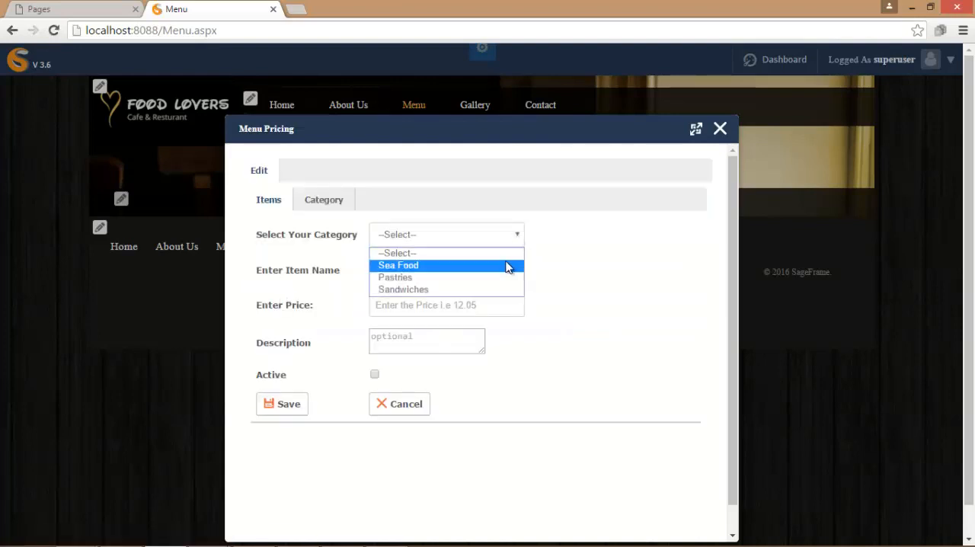
left_click(507, 264)
left_click(383, 272)
type("Fish Stock")
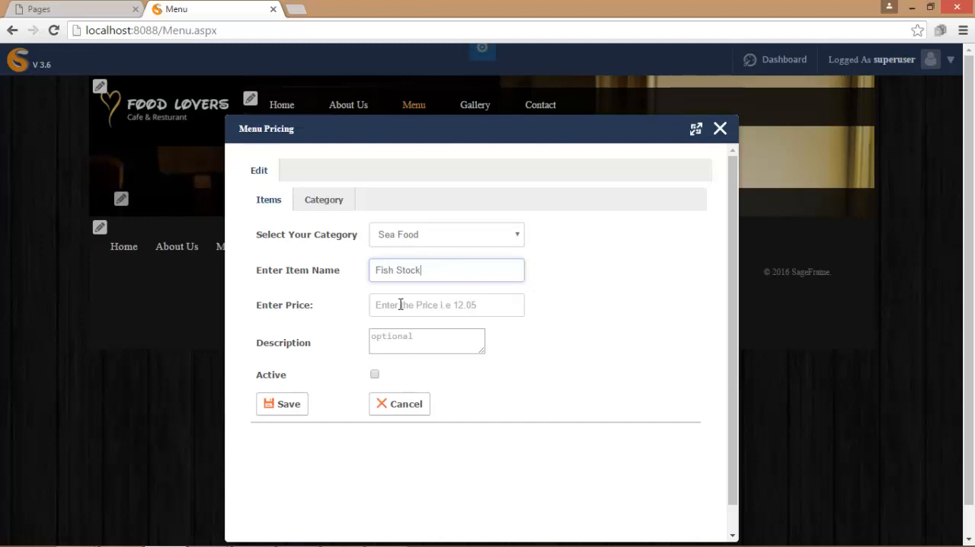
- Price Fish Stock at 550.0000, paste its description about fish soups and sauces, make it active, save it and close the module editor
left_click(401, 304)
type("550")
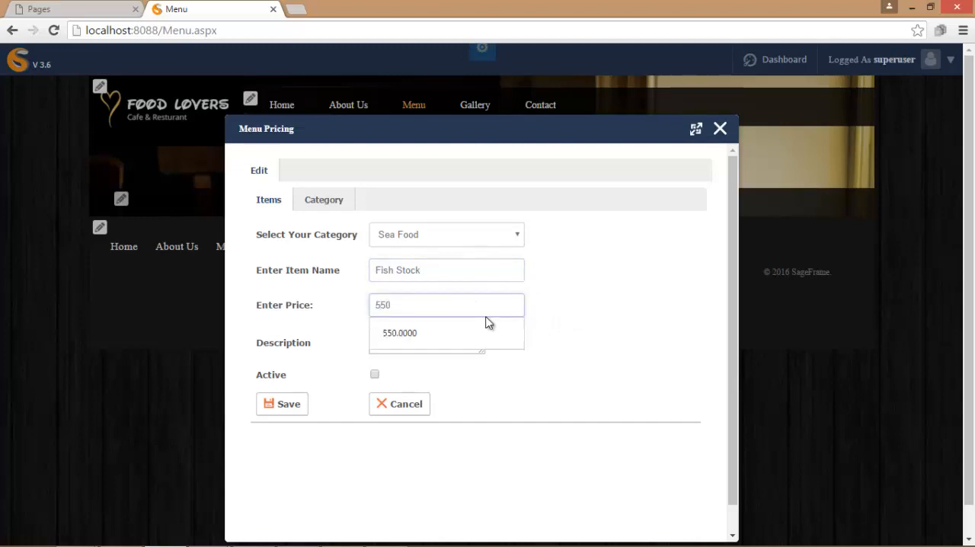
left_click(457, 330)
left_click(421, 339)
type("Fish stock forms the basis of many dishes, particularly fish soups and sauces.")
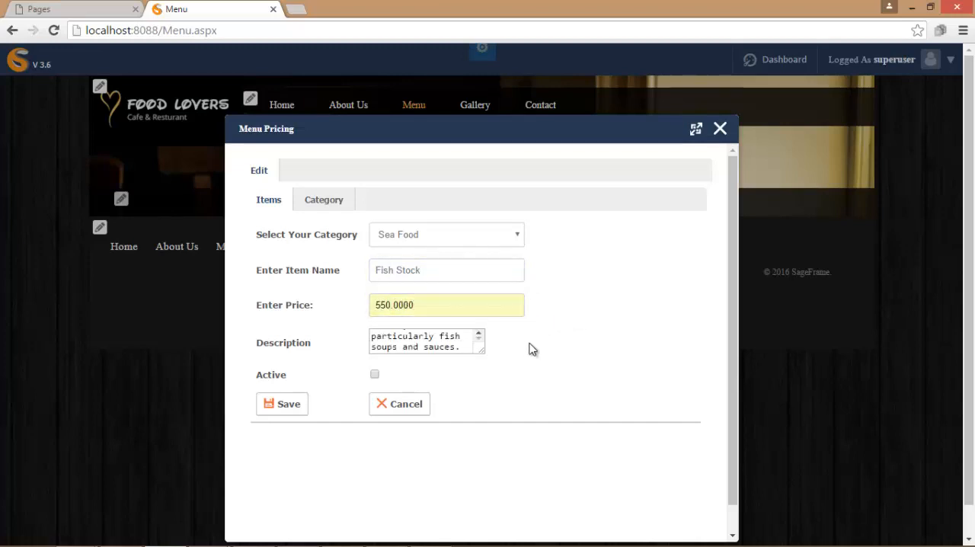
left_click(374, 374)
left_click(285, 405)
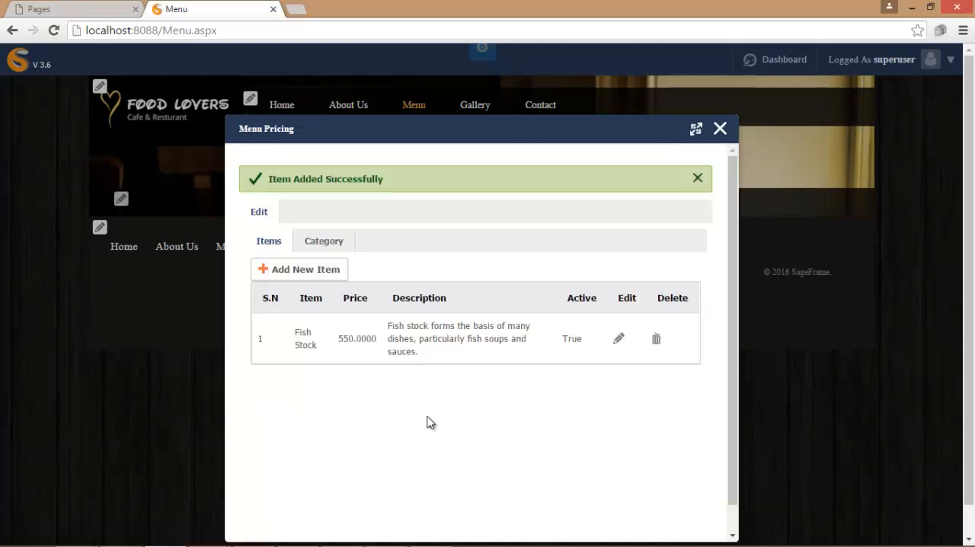
left_click(720, 129)
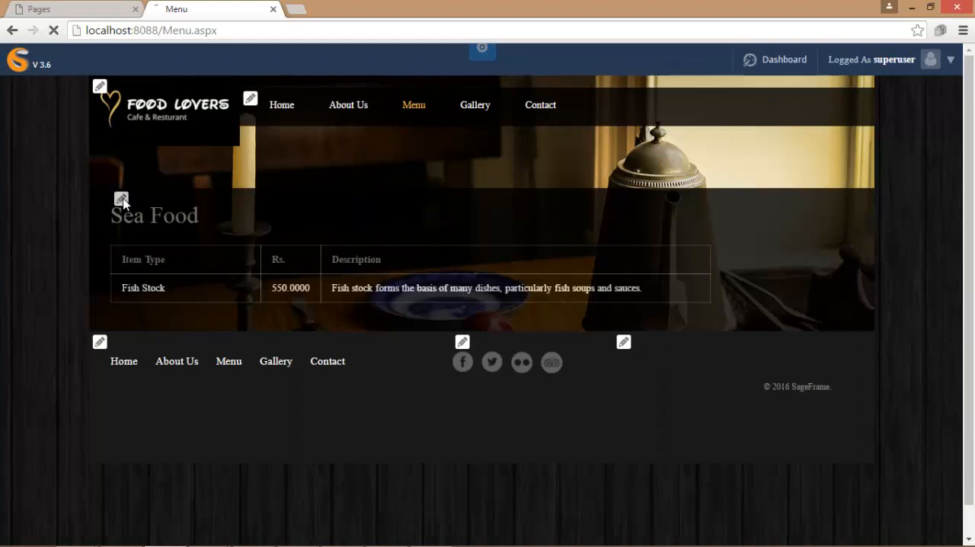
- Reopen the Menu Pricing editor and start a new item in the Pastries category named Lakhamari
left_click(121, 199)
left_click(305, 226)
left_click(517, 235)
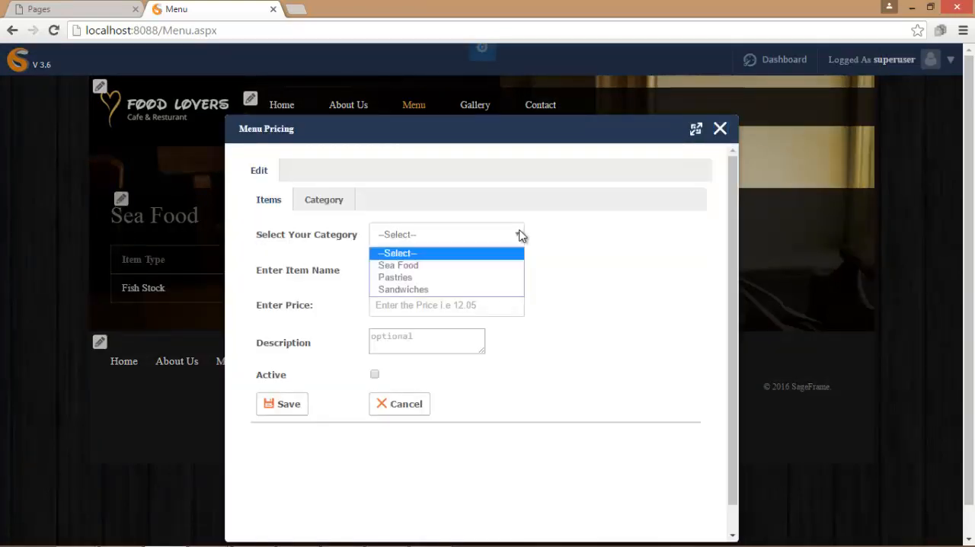
left_click(504, 277)
left_click(490, 270)
type("Lakhamari")
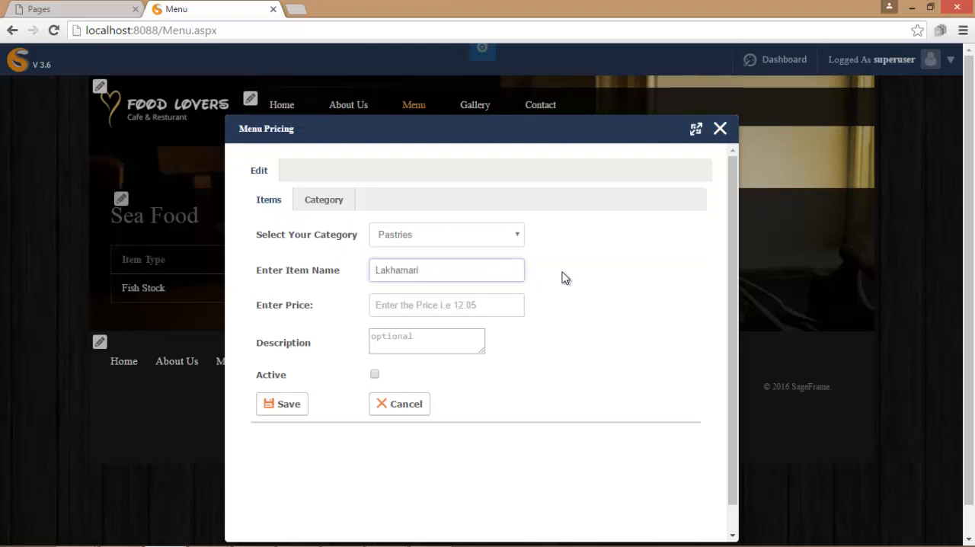
- Price Lakhamari at 250, paste its description as a sweet of Newars, make it active, save it and close the editor
left_click(505, 304)
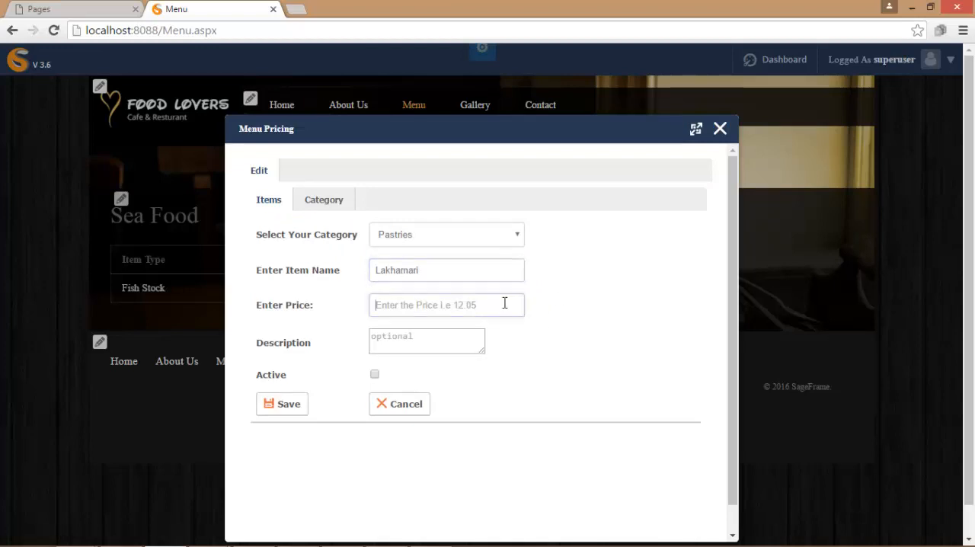
type("250")
left_click(419, 342)
left_click(457, 344)
type("Is a type of sweet of Newari")
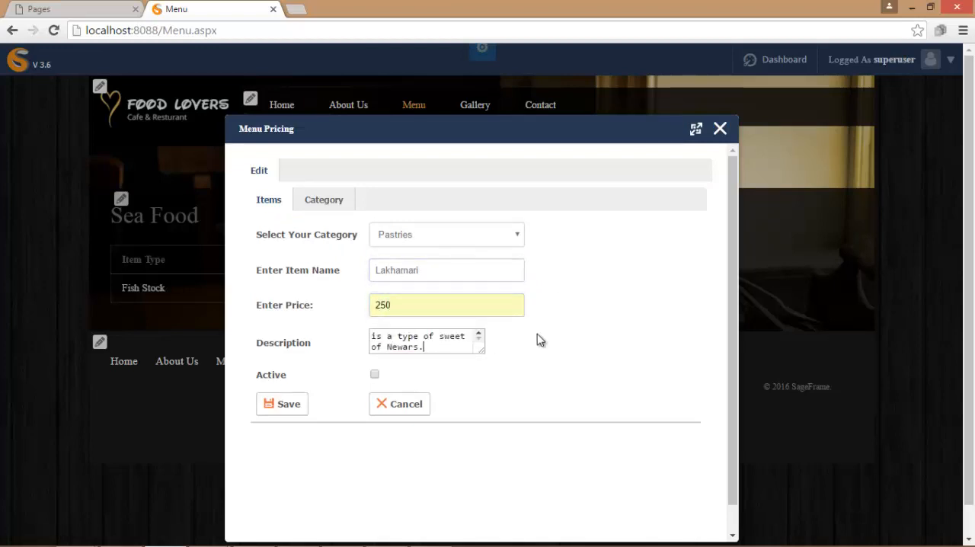
left_click(374, 374)
left_click(293, 413)
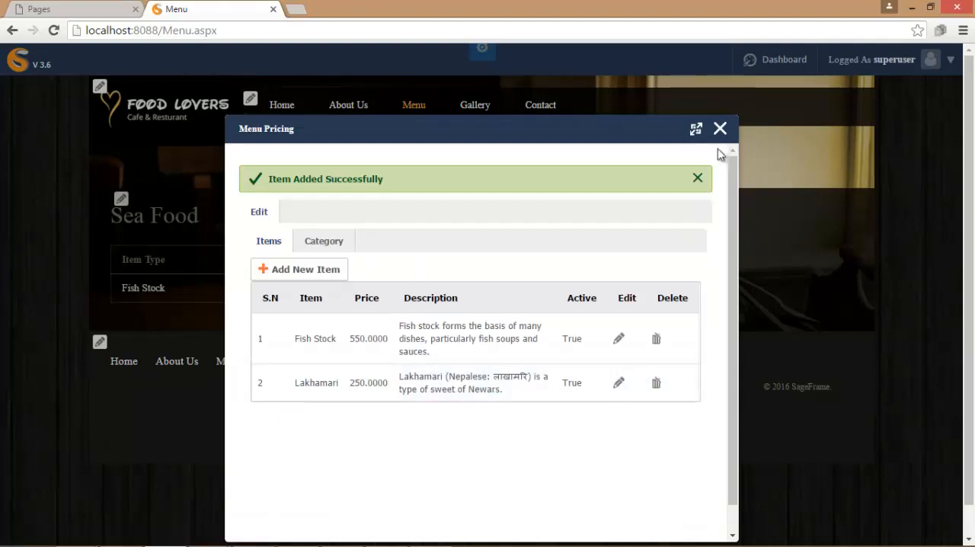
left_click(719, 128)
- Reopen the Menu Pricing editor and start a new item in the Sandwiches category named Ham Sandwich
left_click(121, 198)
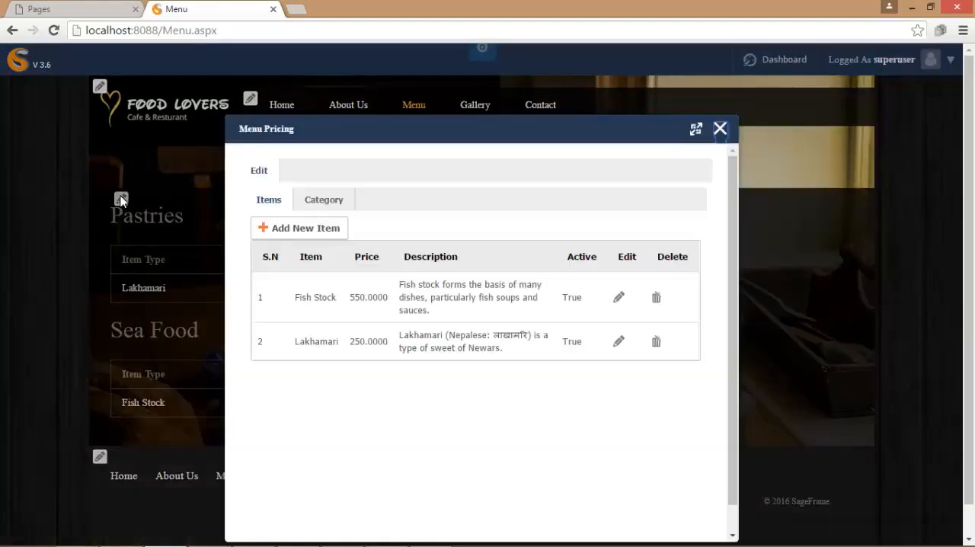
left_click(298, 226)
left_click(518, 236)
left_click(496, 291)
left_click(378, 270)
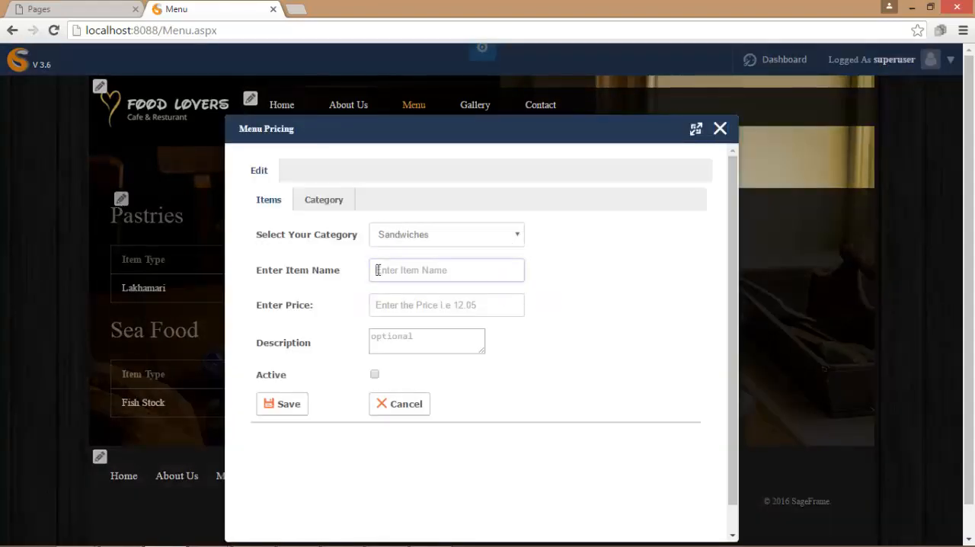
type("Ham Sandwich")
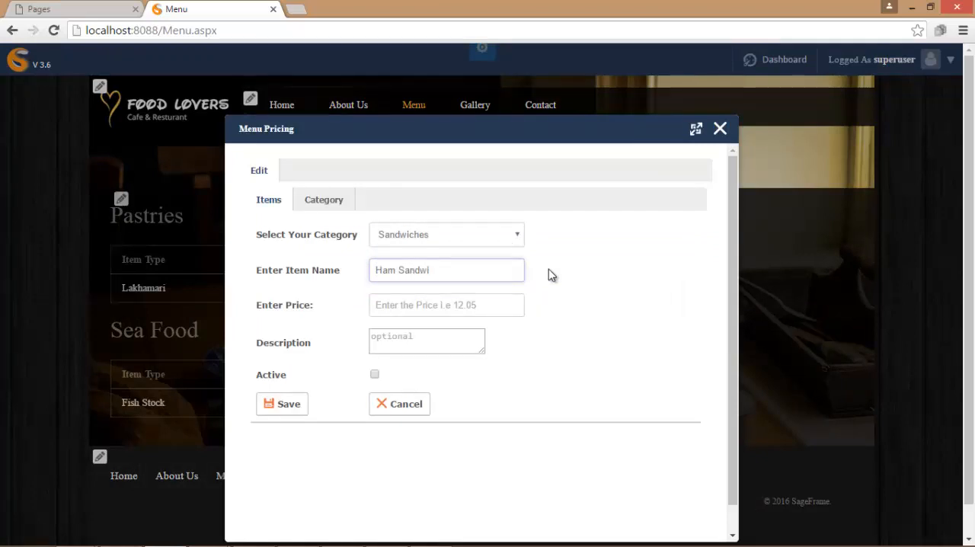
- Price Ham Sandwich at 350, paste its description about buttered or toasted bread, make it active, save it and close the editor
left_click(456, 307)
type("350")
left_click(477, 350)
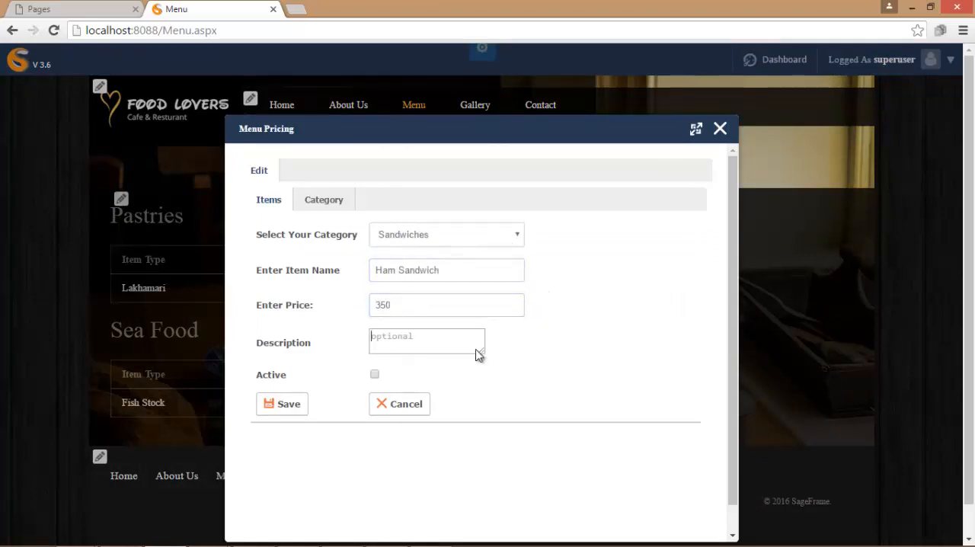
type("may be buttered or toasted.")
left_click(374, 374)
left_click(291, 405)
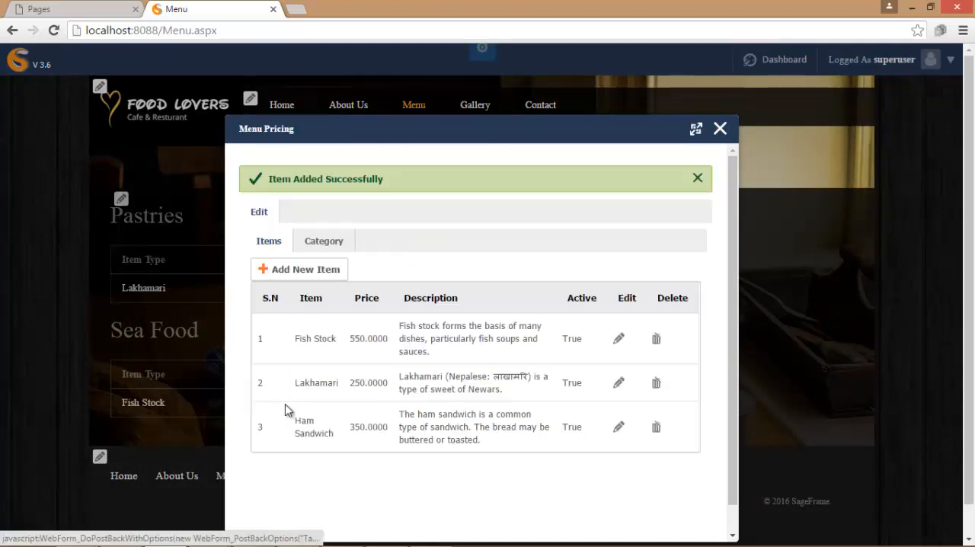
left_click(720, 128)
- Reopen the Menu Pricing editor and start another item in the Sandwiches category named Chicken sandwich
mouse_move(965, 178)
left_mouse_down()
mouse_move(955, 243)
mouse_move(964, 196)
left_mouse_up()
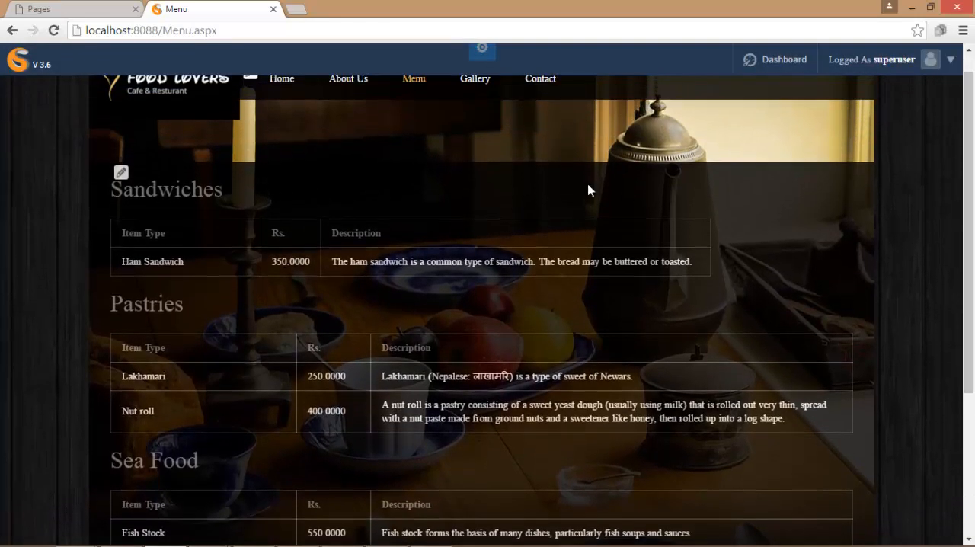
left_click(120, 174)
left_click(297, 226)
left_click(514, 234)
left_click(491, 291)
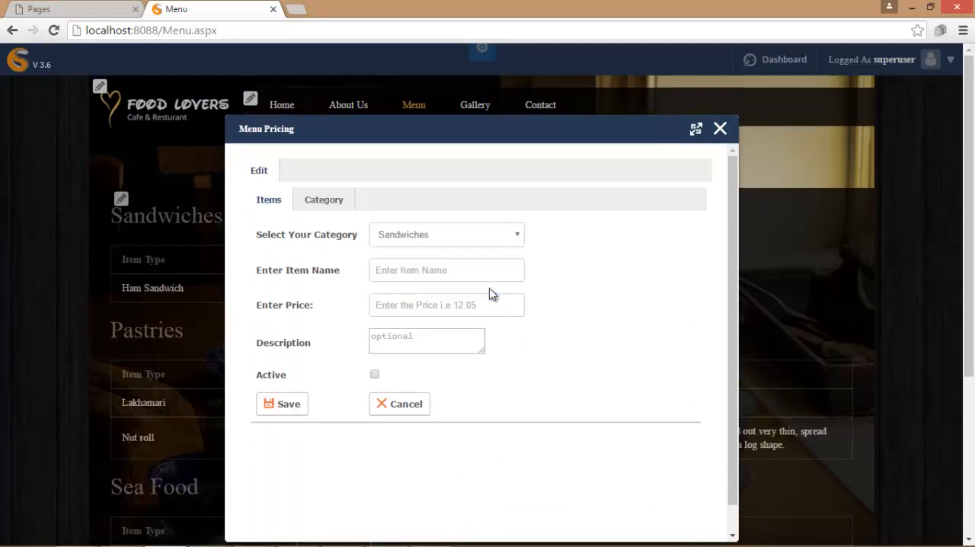
left_click(470, 270)
type("Chicken")
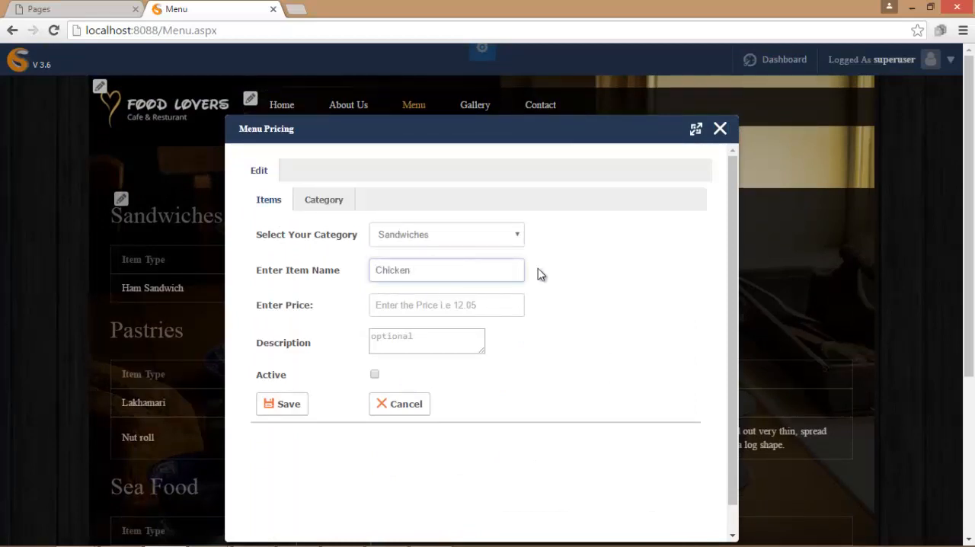
type(" sandwich")
- Price Chicken sandwich at 225, paste its description of the chicken and bread, make it active, save it and close the editor
left_click(444, 303)
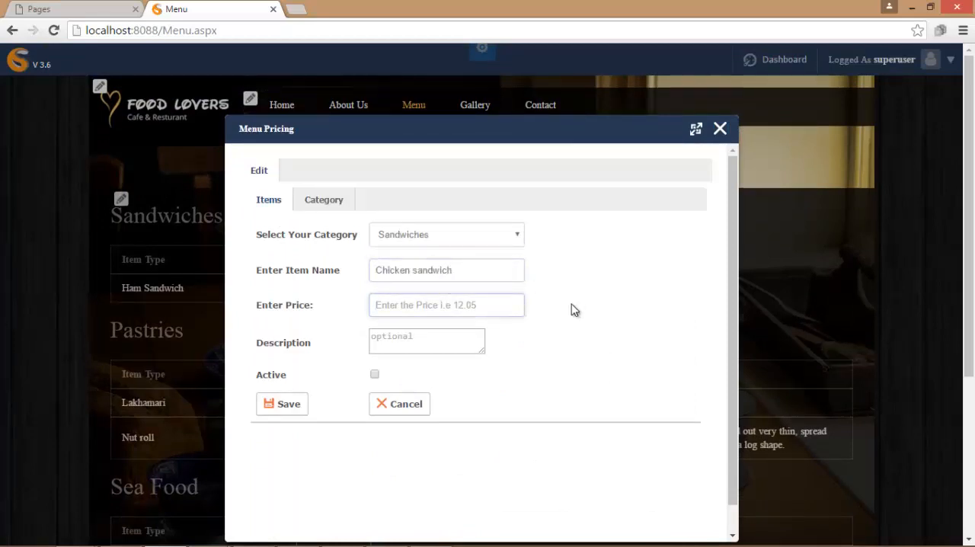
type("225")
left_click(400, 339)
key("ctrl+v")
left_click(374, 375)
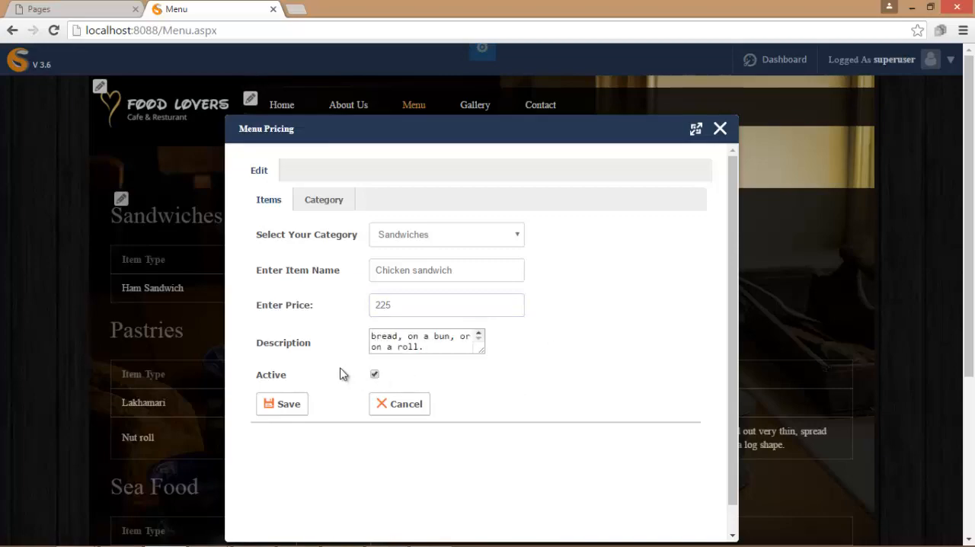
left_click(289, 403)
left_click(720, 129)
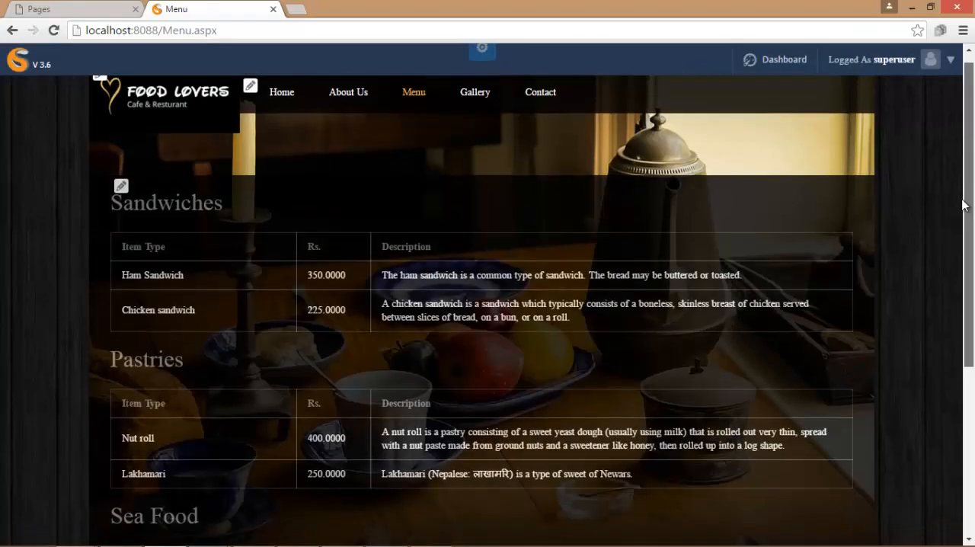
- Look over the Menu page's category price tables and open the site's Gallery page
left_click_drag(964, 204, 969, 148)
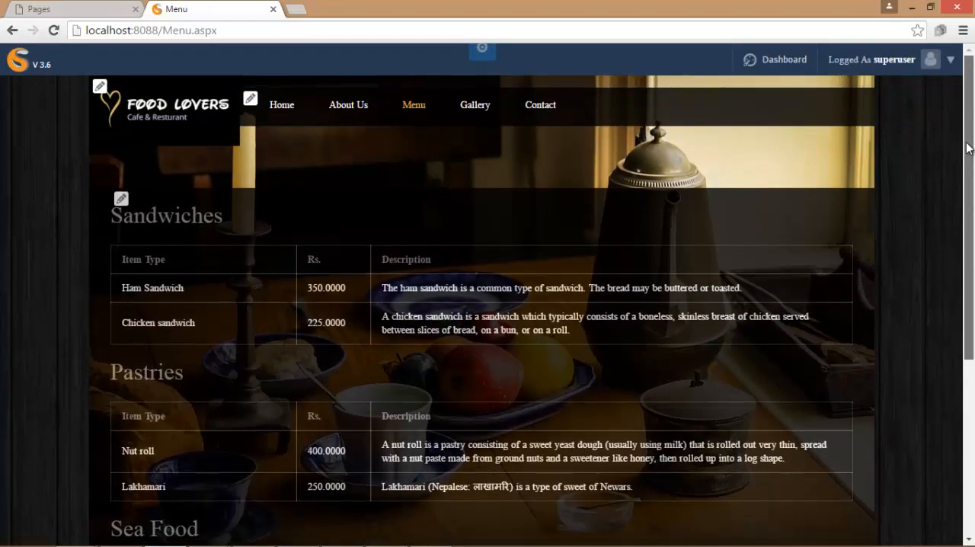
left_click(476, 109)
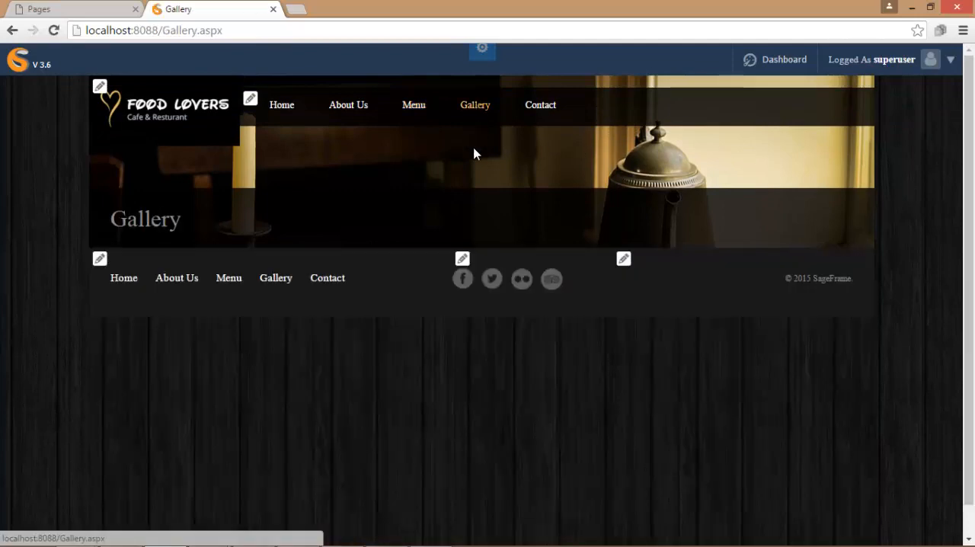
- Close the site preview and start a new photo in the Gallery page's Gallery module with title and description image1
left_click(273, 9)
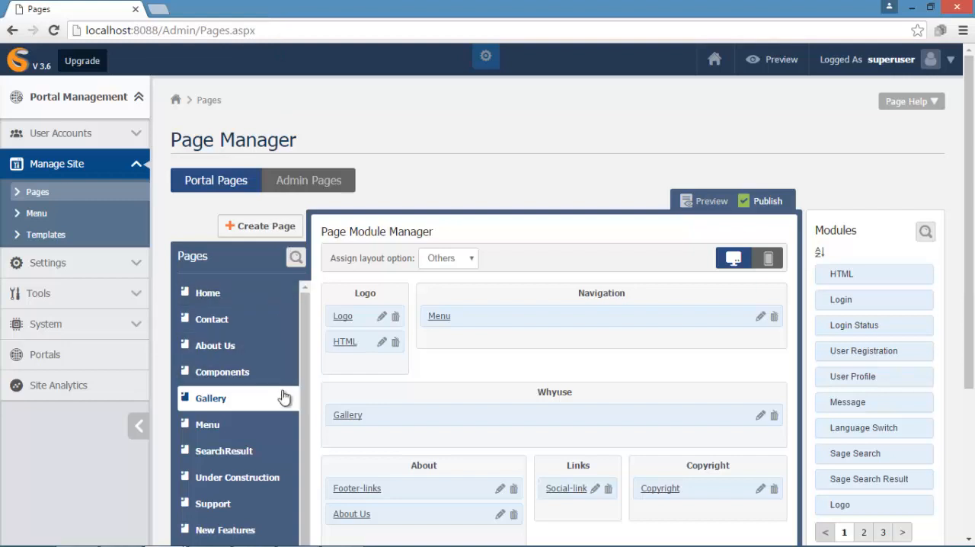
left_click(759, 415)
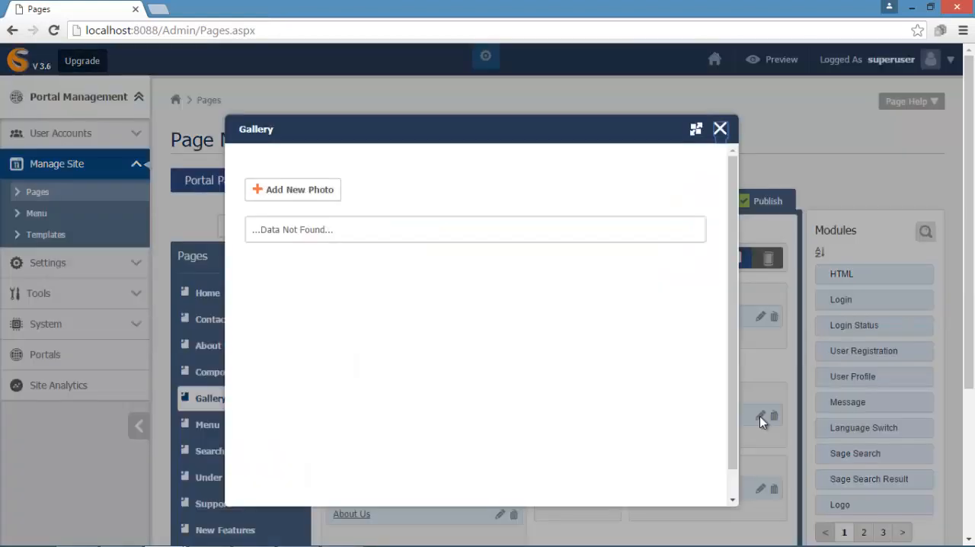
left_click(317, 194)
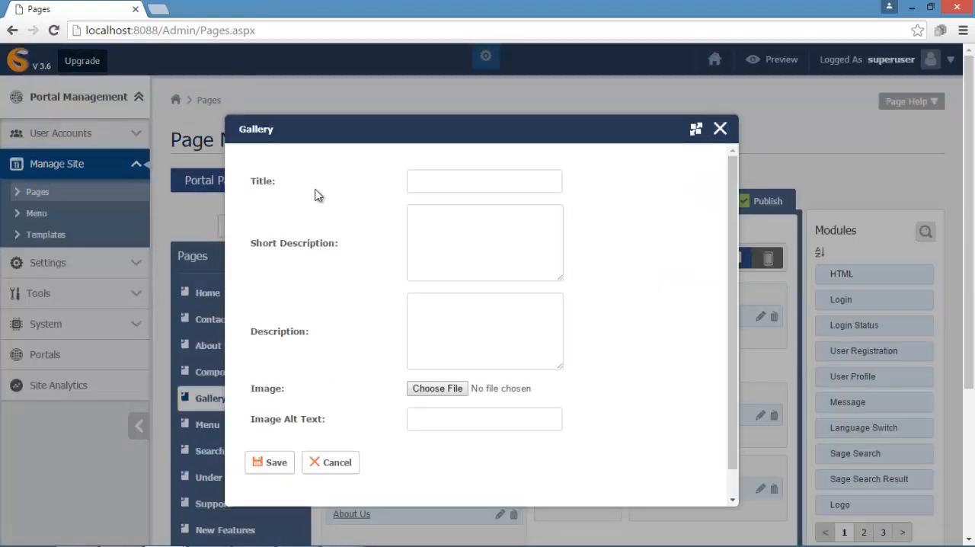
left_click(415, 183)
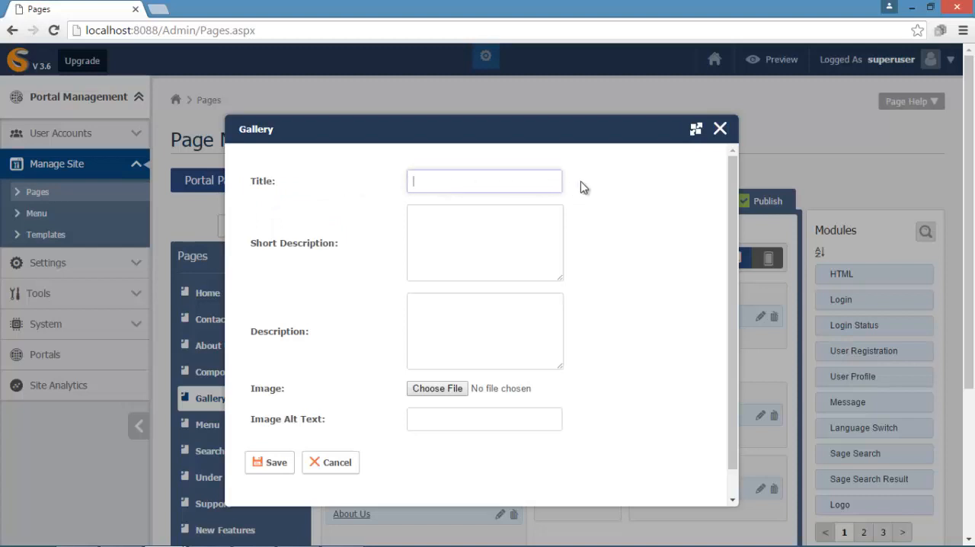
type("image1")
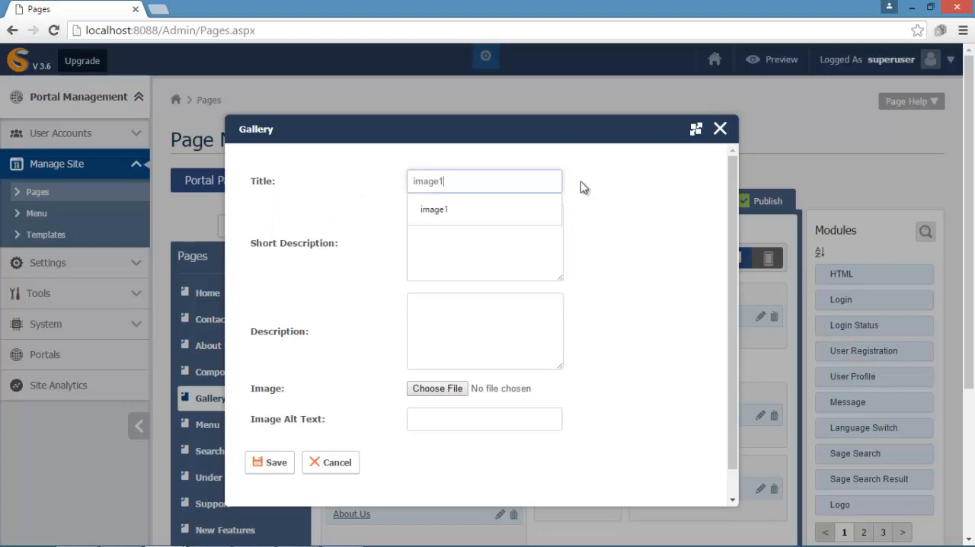
left_click(481, 208)
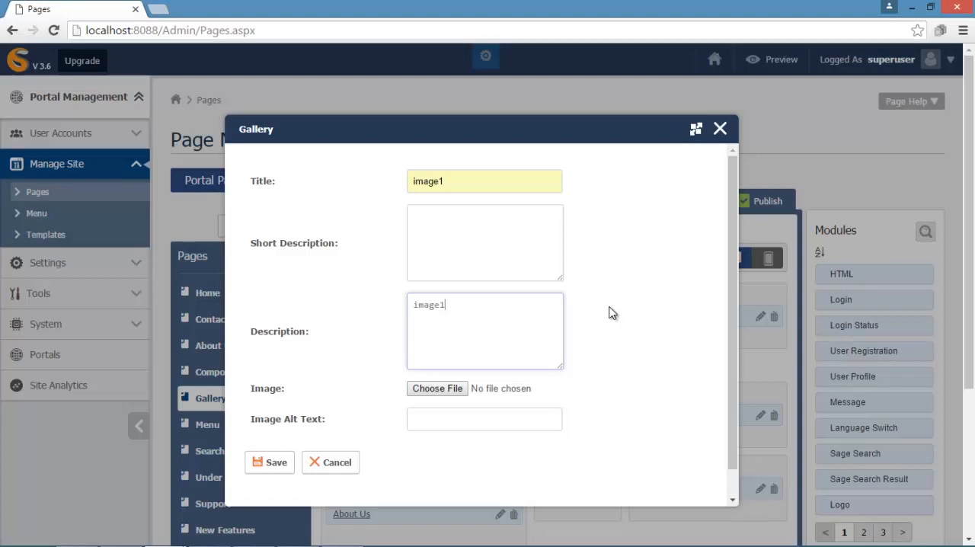
- Attach gallery1 from the FoodLover images folder to the image1 photo, save it and close the Gallery editor
left_click(441, 390)
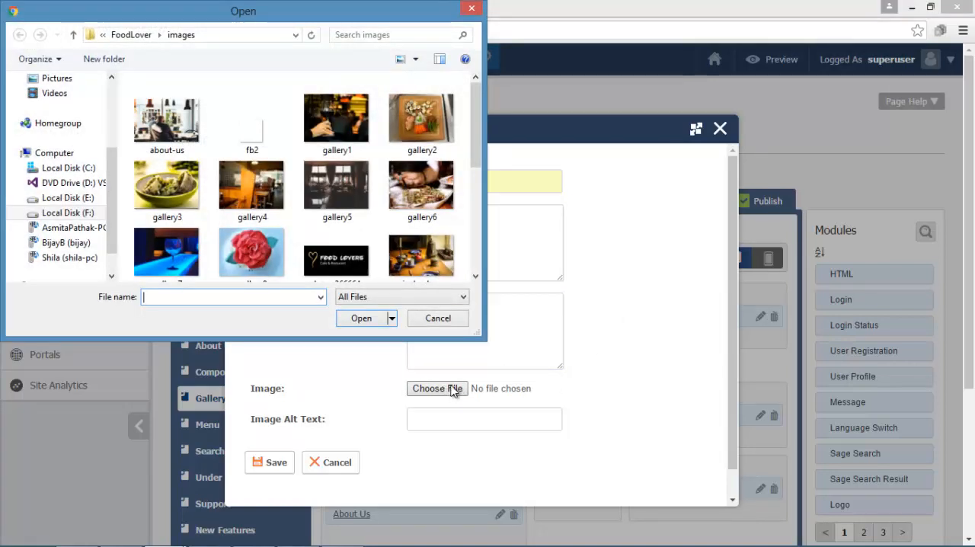
left_click(339, 126)
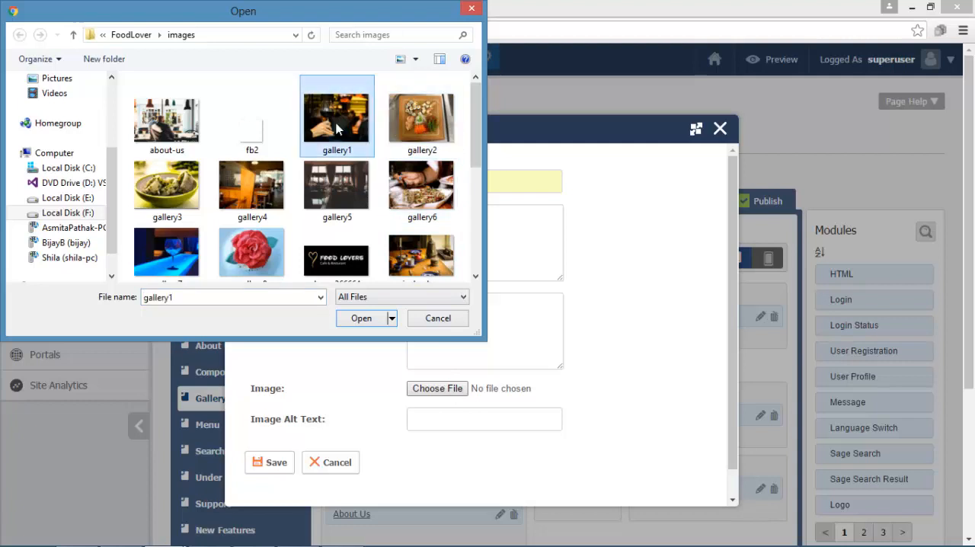
left_click(361, 319)
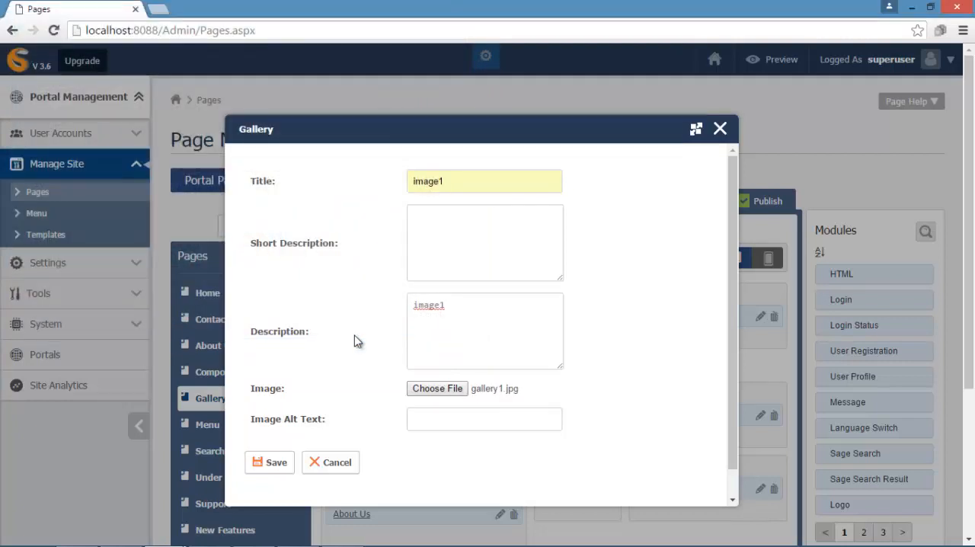
left_click(272, 462)
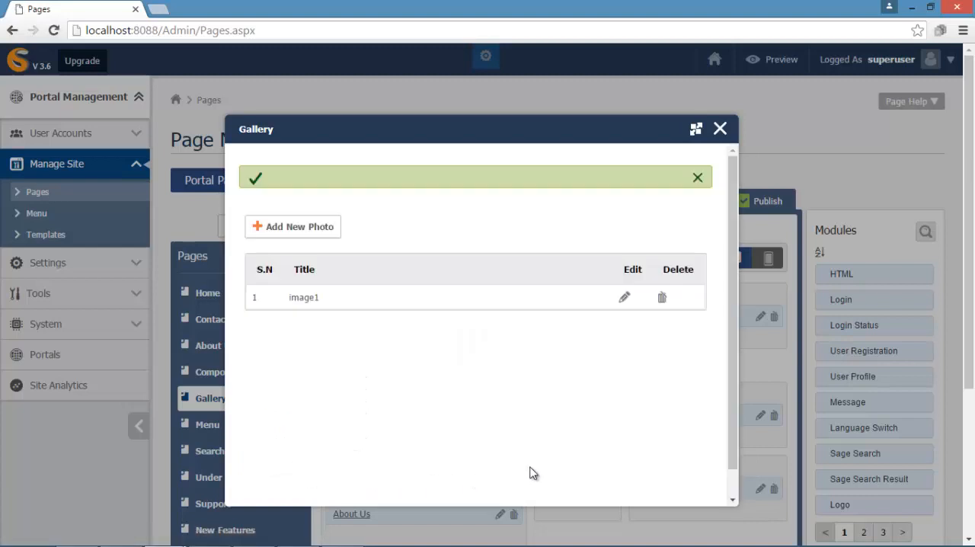
left_click(720, 128)
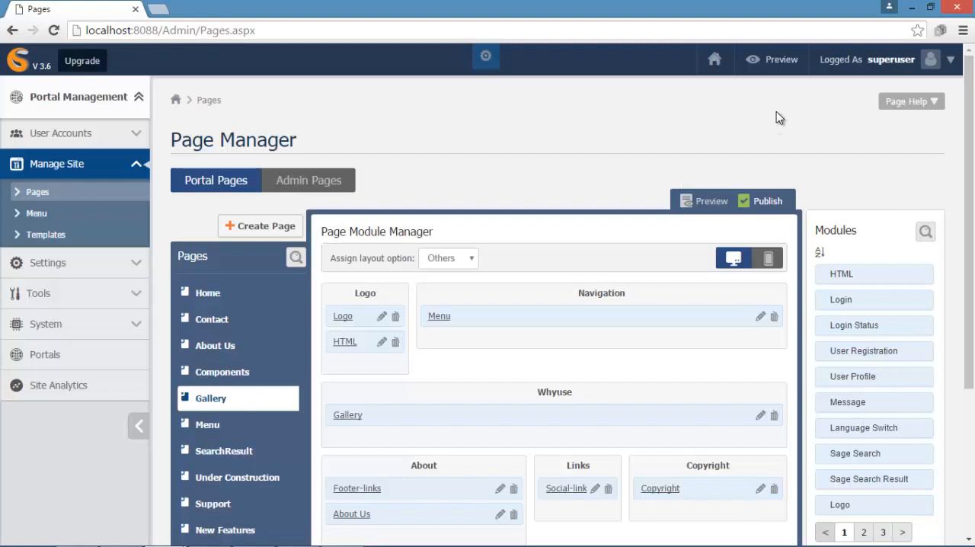
- Preview the site's Gallery page, open its gallery editor there and start a new photo titled image2
left_click(771, 59)
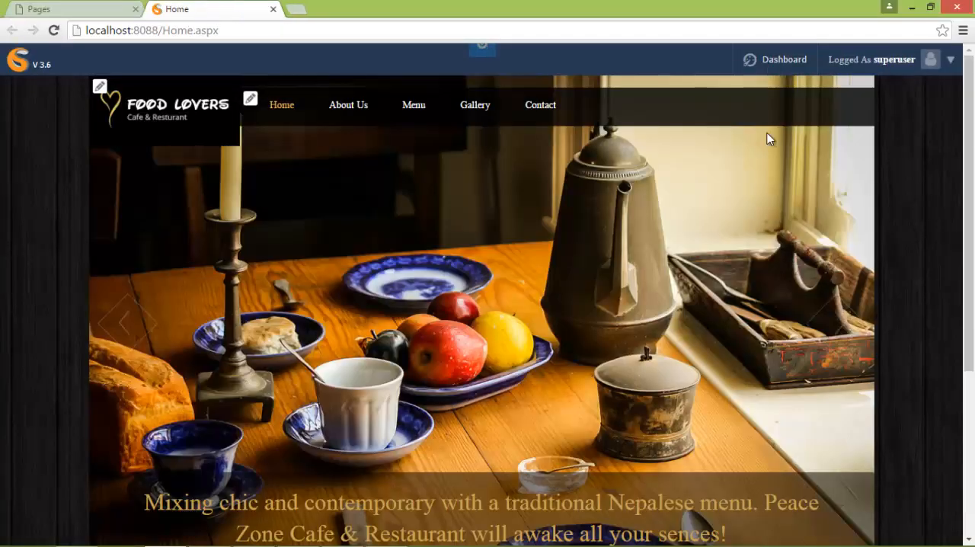
left_click(477, 105)
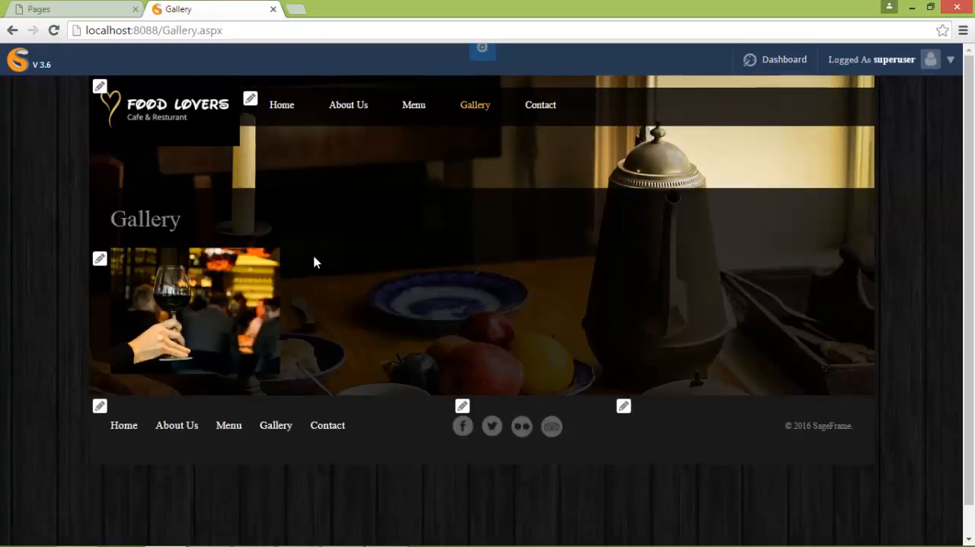
left_click(101, 259)
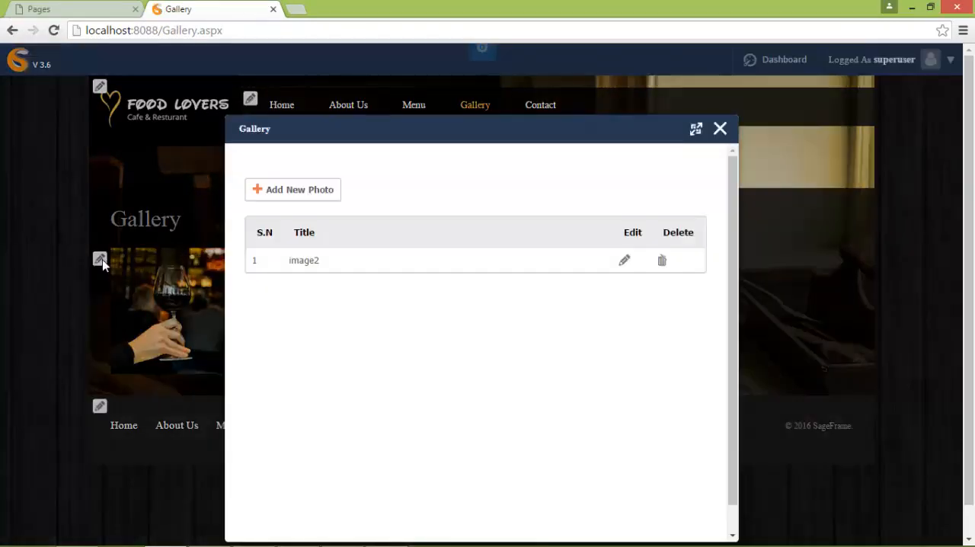
left_click(309, 195)
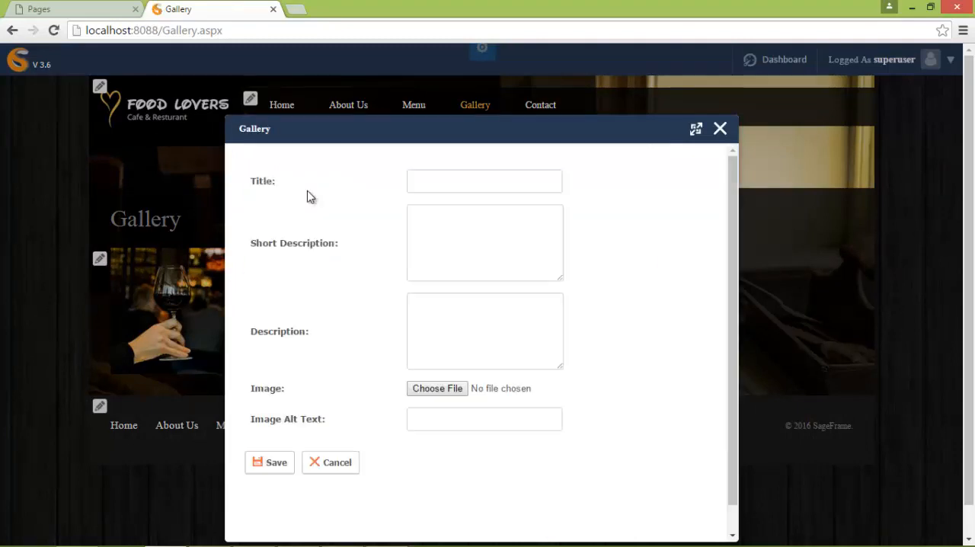
left_click(423, 185)
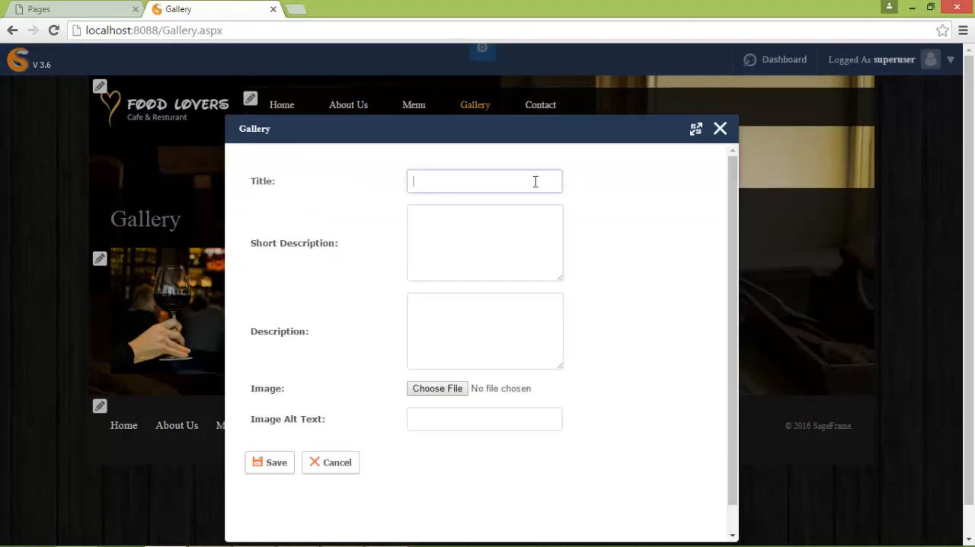
type("imag")
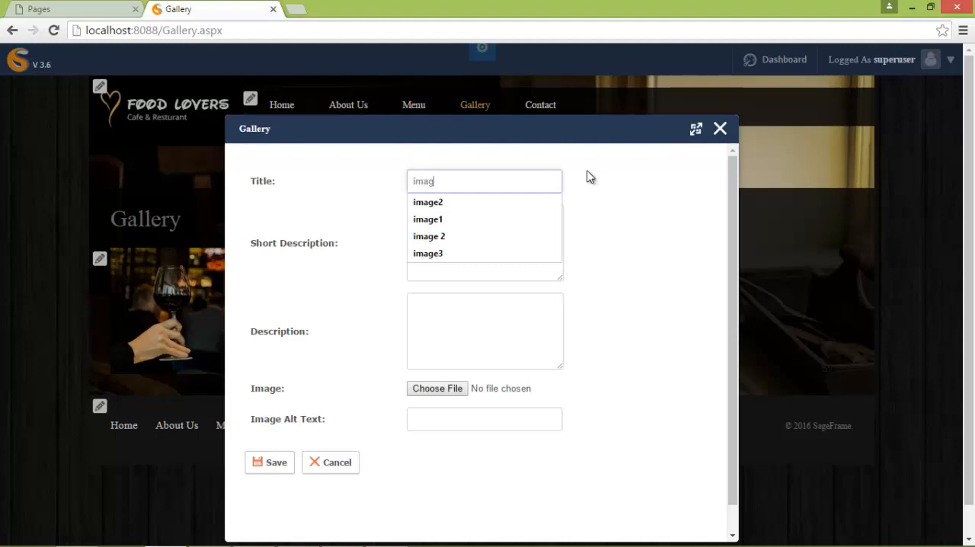
type("e2")
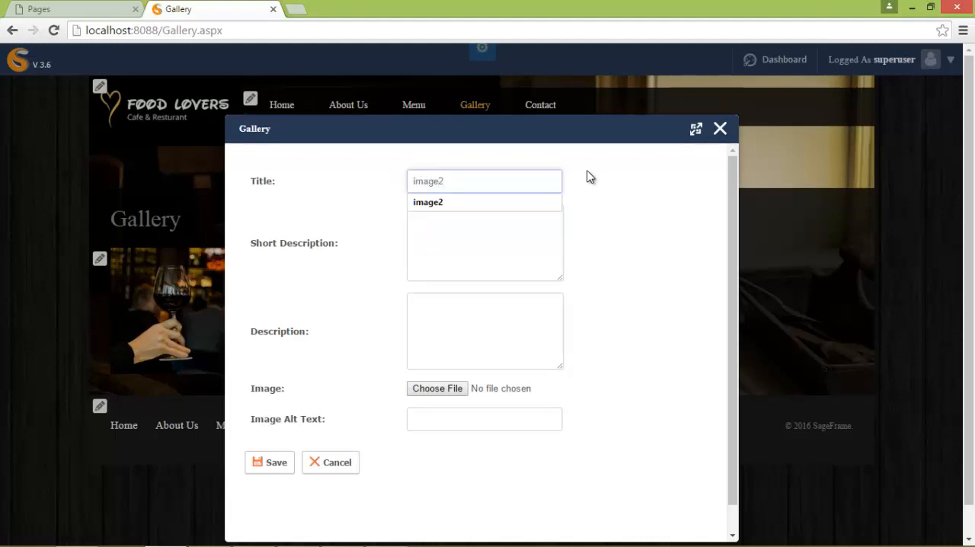
left_click(528, 204)
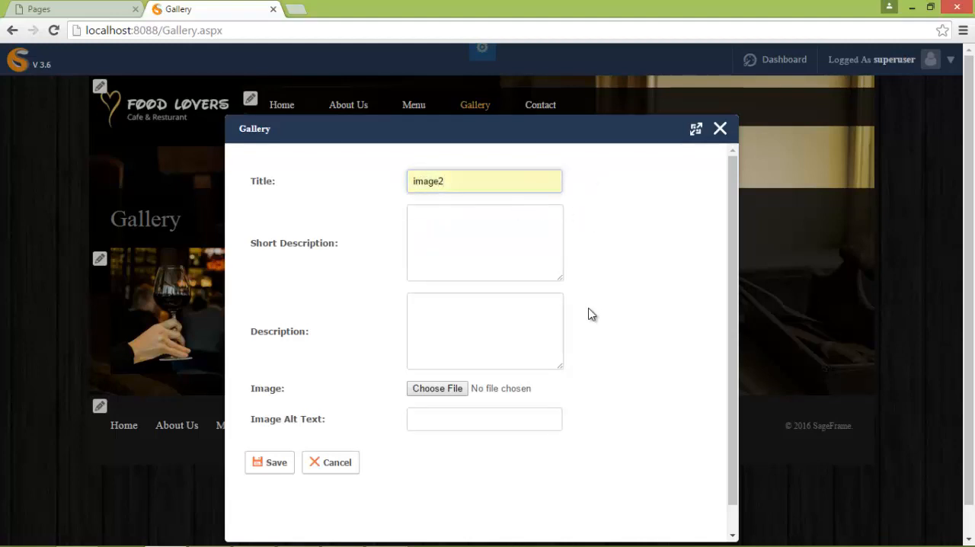
- Describe the new photo as image2, attach the gallery2 picture, save it and close the Gallery editor
left_click(456, 317)
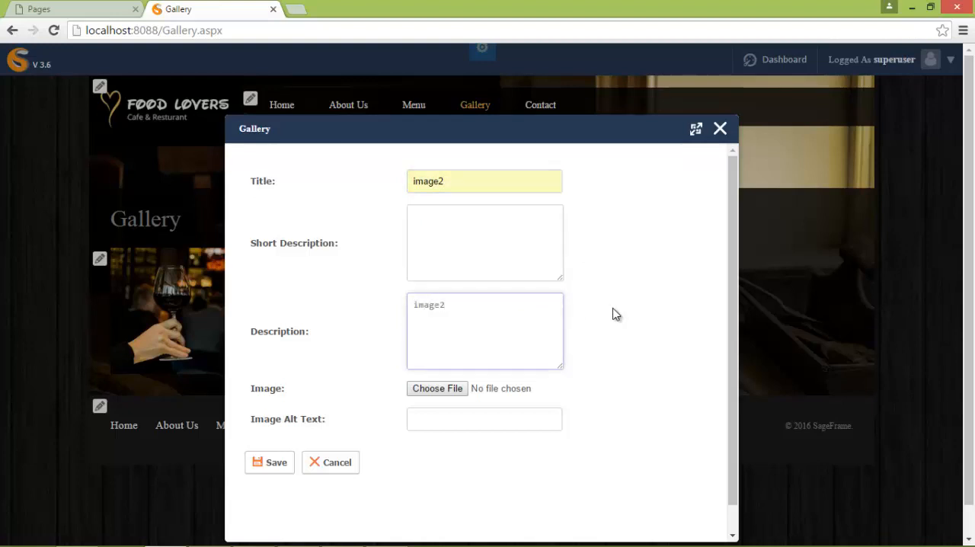
left_click(426, 392)
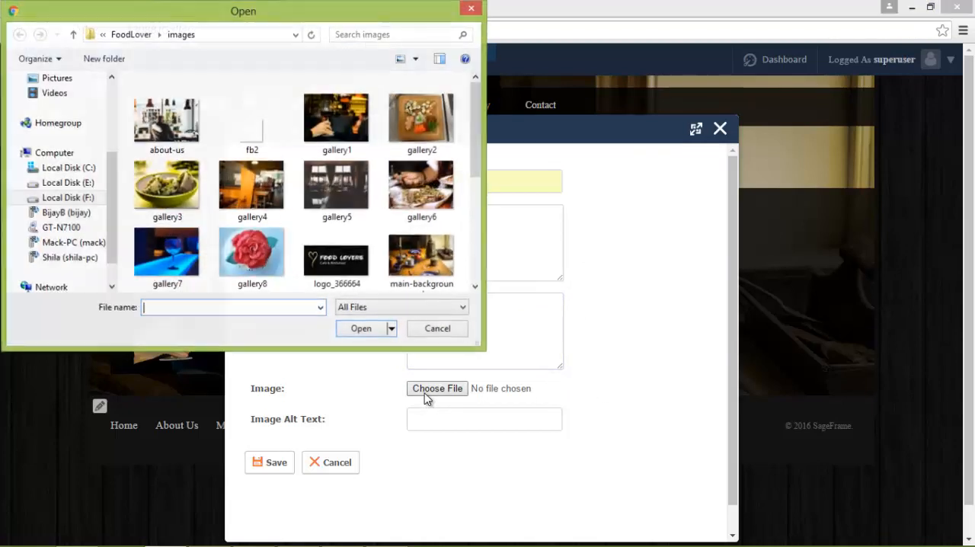
left_click(409, 137)
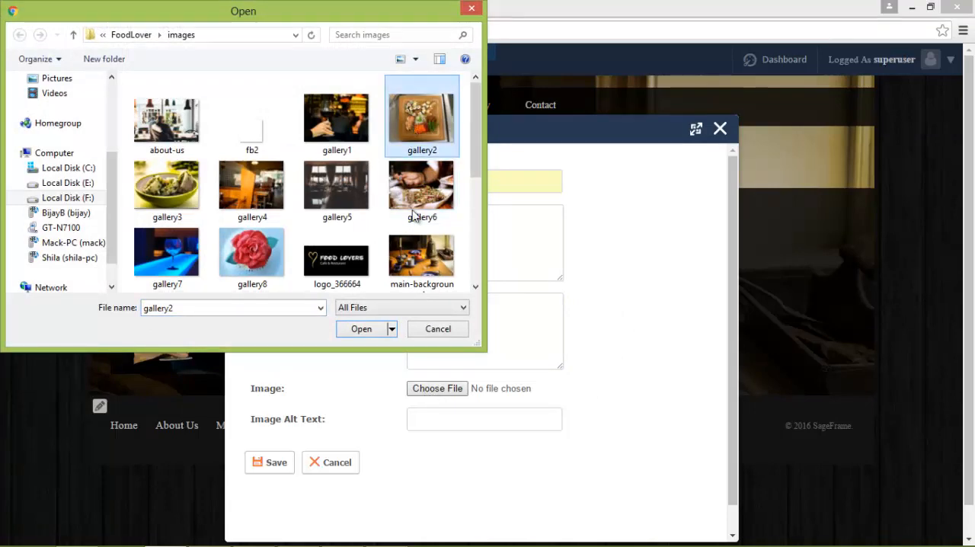
left_click(361, 328)
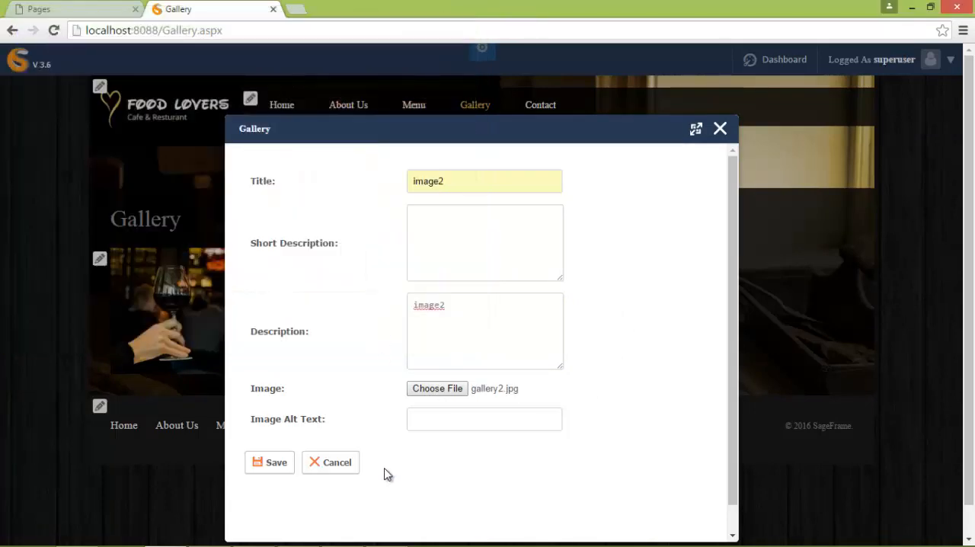
left_click(269, 468)
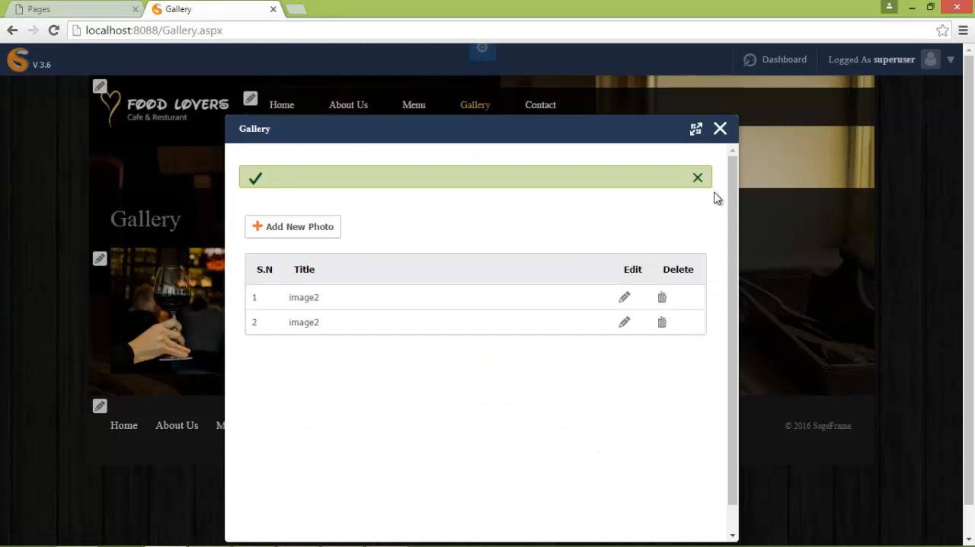
left_click(720, 130)
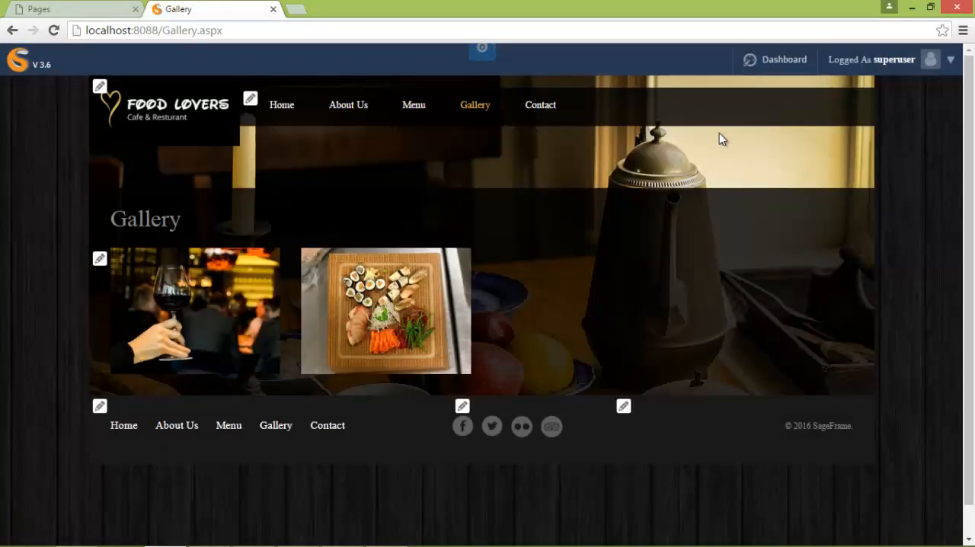
- Reopen the Gallery editor and start another photo with both title and description set to image3
left_click(100, 260)
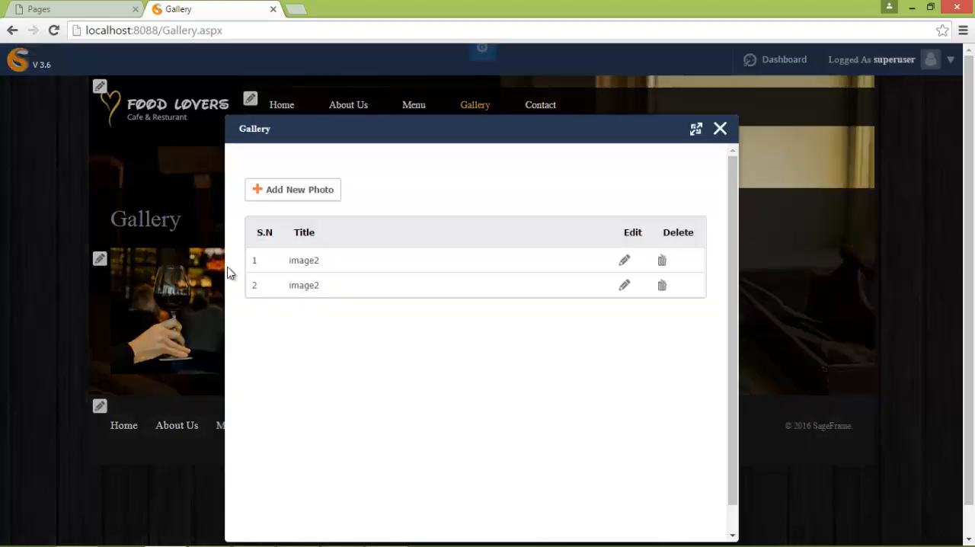
left_click(295, 191)
left_click(413, 182)
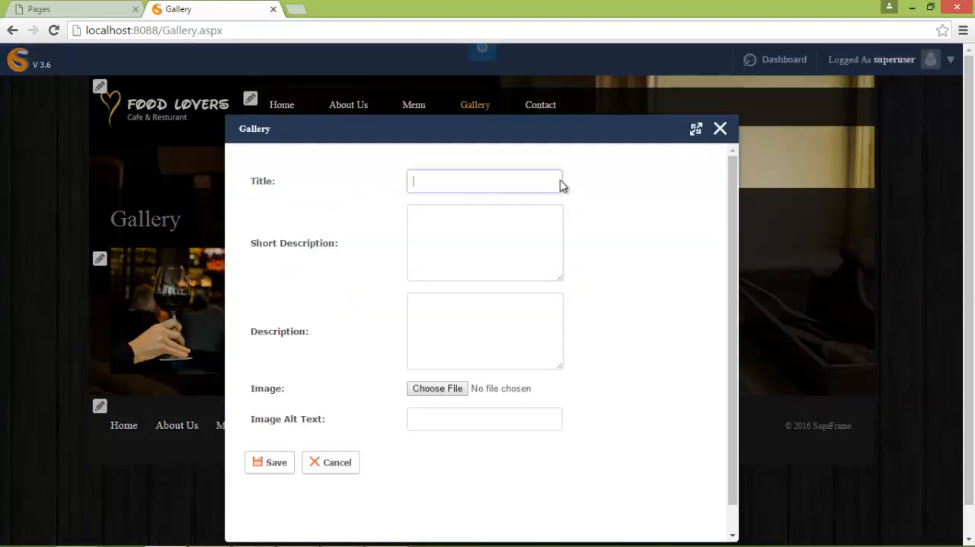
type("imag")
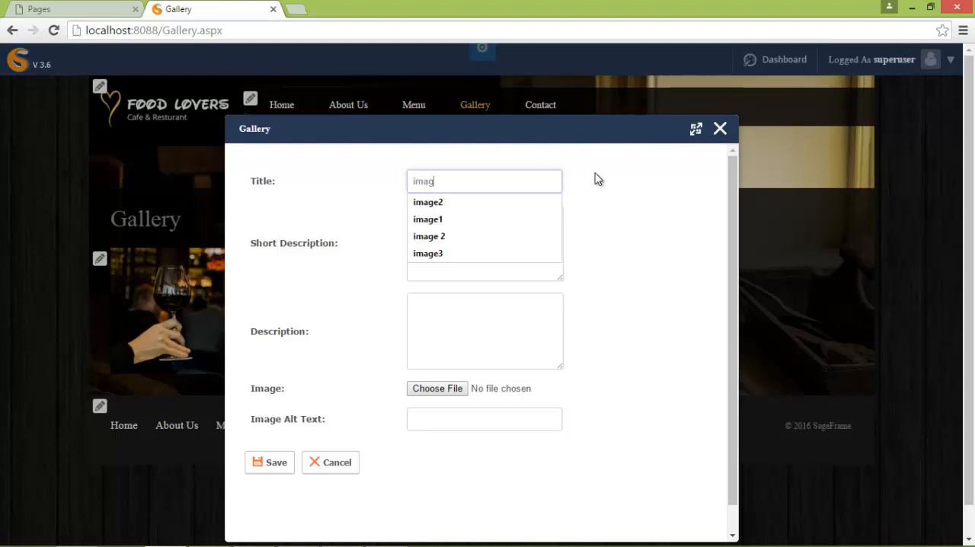
type("e3")
left_click(473, 203)
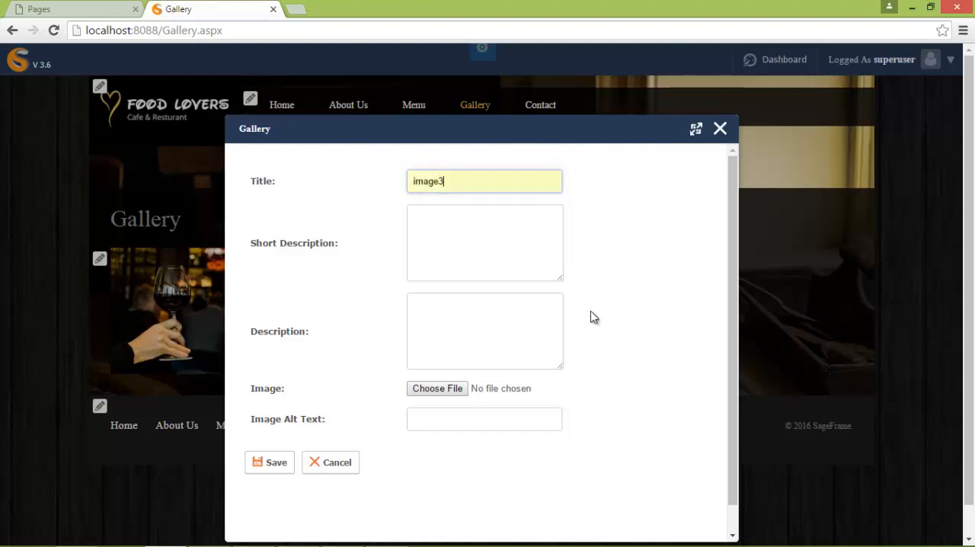
left_click(440, 305)
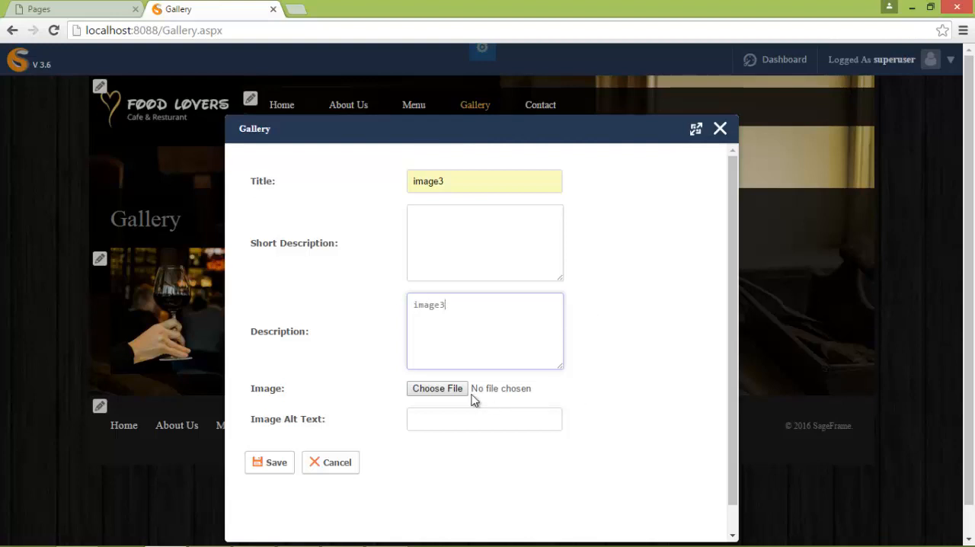
- Attach the gallery3 picture to the image3 photo and save it
left_click(440, 389)
left_click(166, 188)
left_click(361, 329)
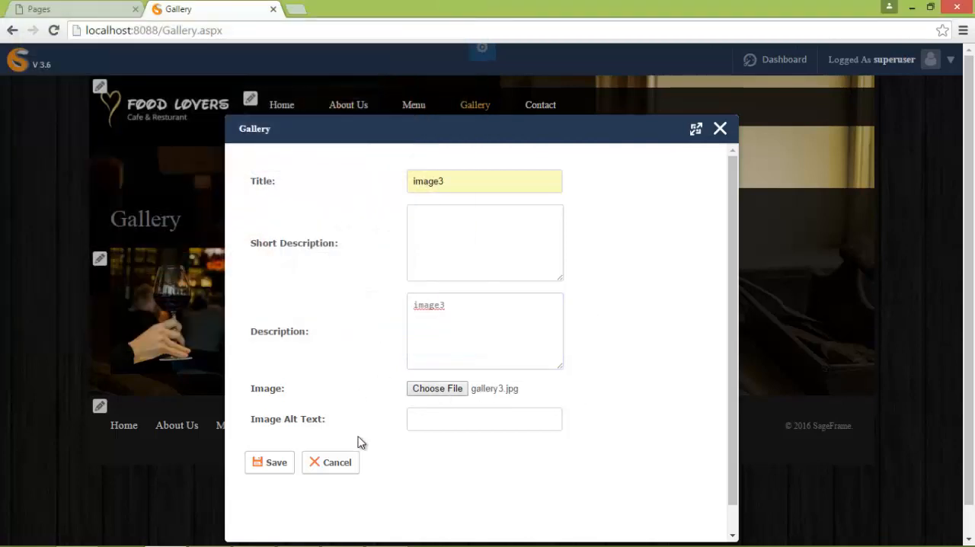
left_click(261, 461)
- Start another gallery photo with both title and description set to image8
left_click(307, 230)
left_click(527, 185)
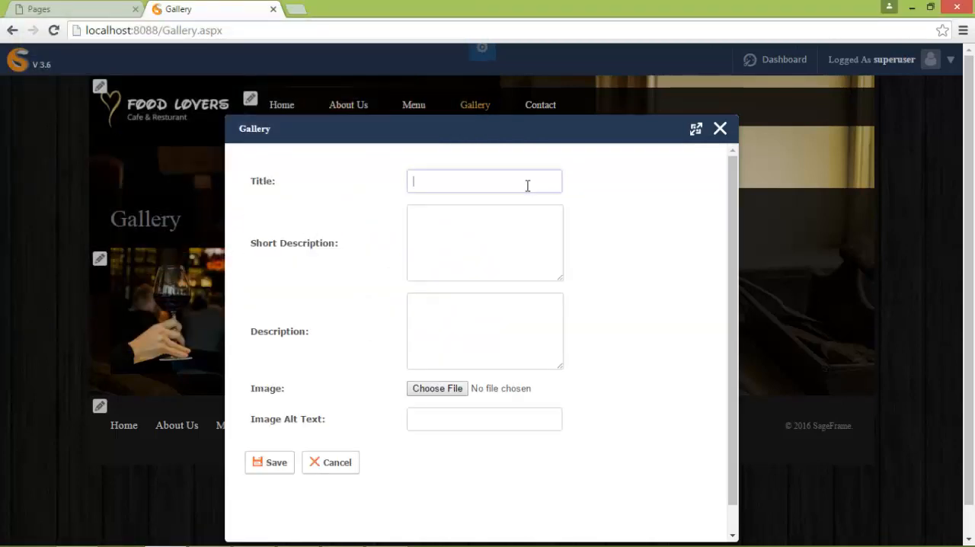
type("image8")
left_click(540, 300)
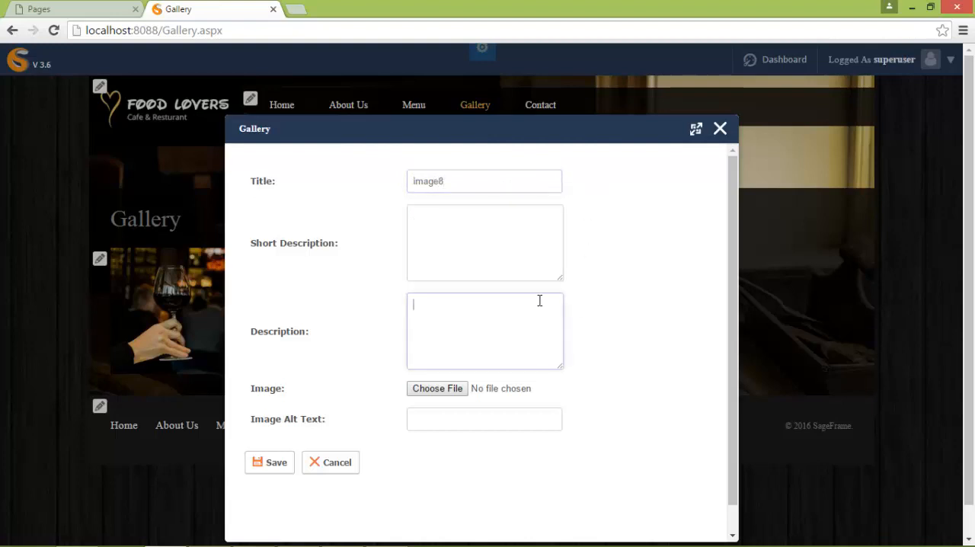
type("image8")
- Attach the gallery8 picture to the image8 photo and save it
left_click(436, 388)
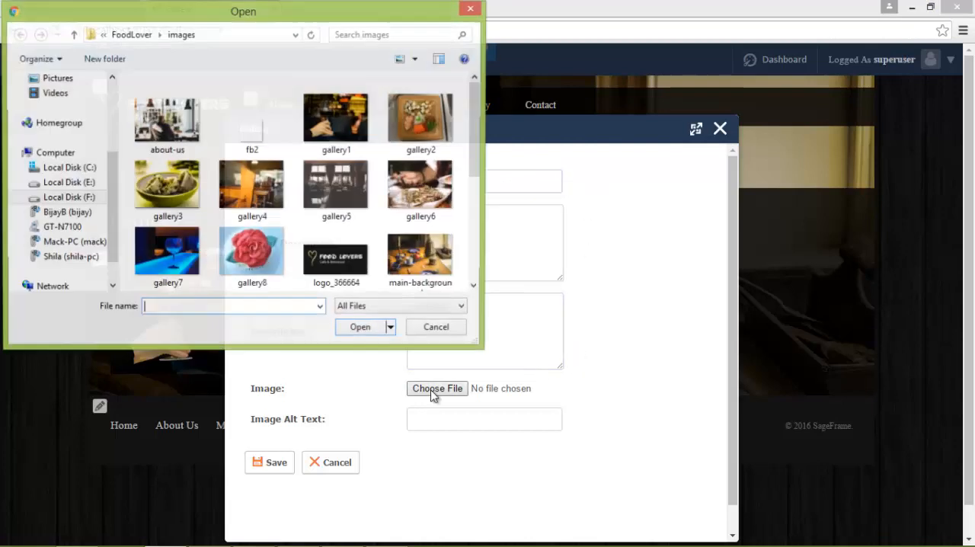
left_click(263, 271)
left_click(363, 328)
left_click(273, 462)
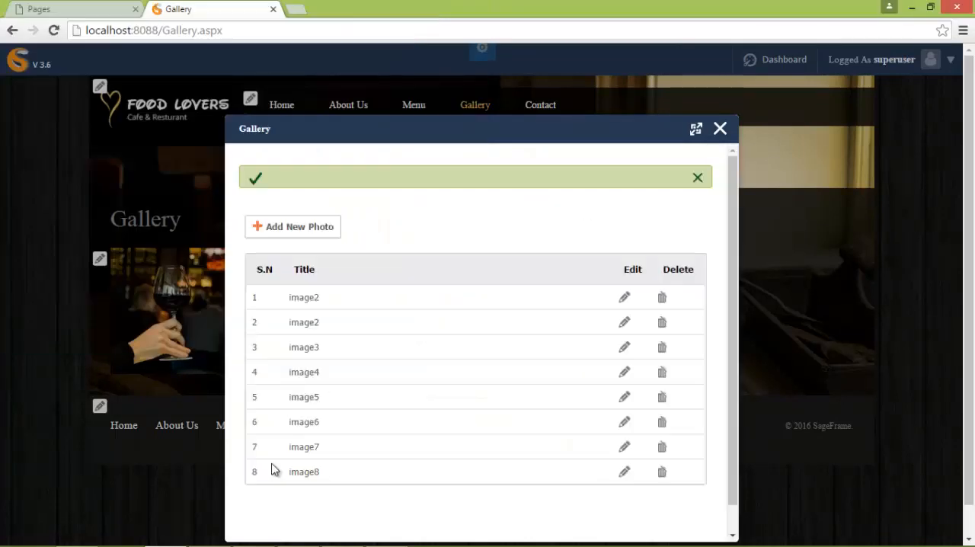
- Close the Gallery editor and look over the full photo grid down to the footer on the Gallery page
left_click(720, 129)
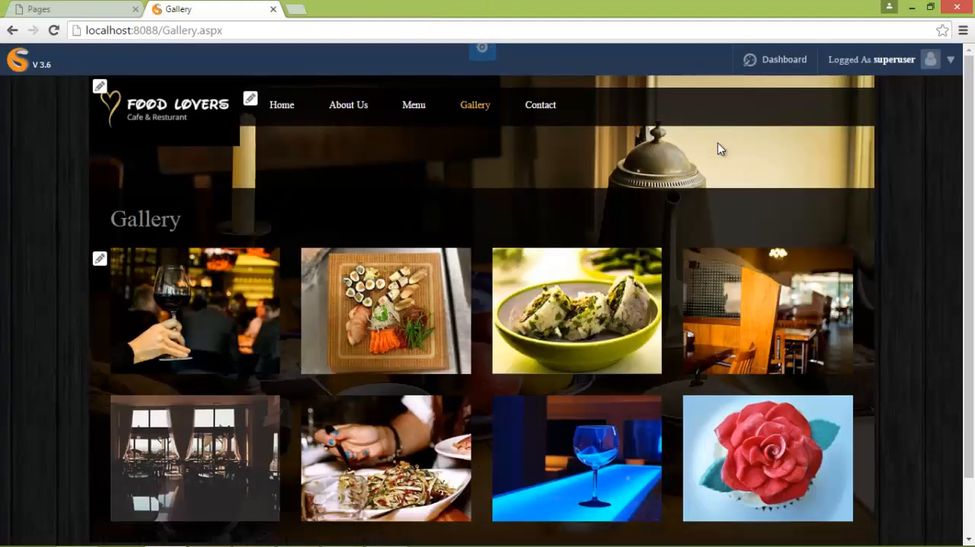
left_click_drag(969, 164, 959, 243)
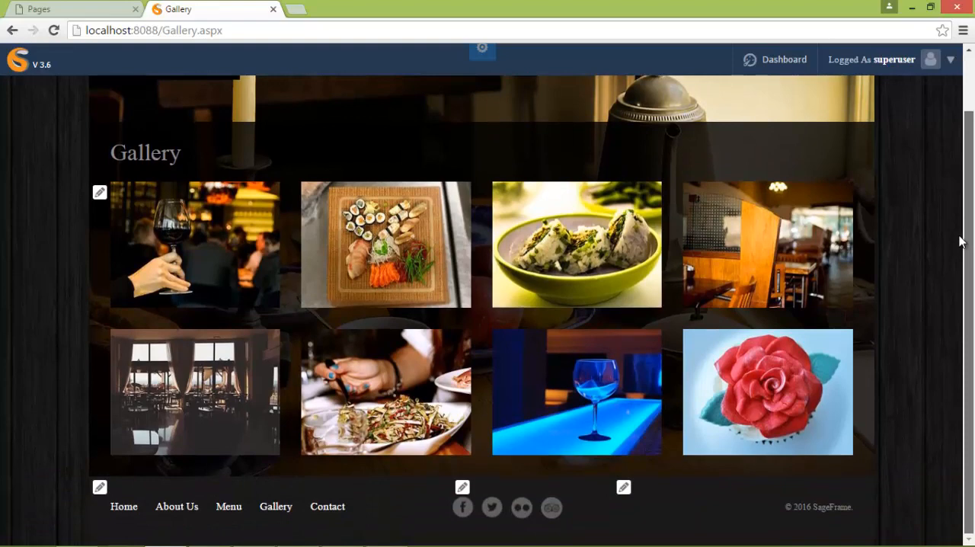
left_click_drag(966, 201, 970, 137)
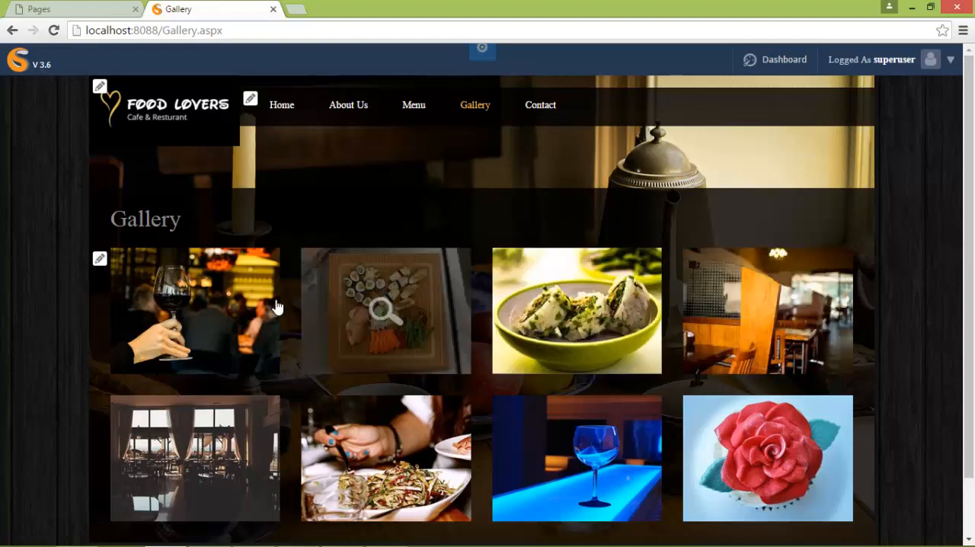
- View the gallery photos enlarged one after another, starting from the wine glass picture, and close the enlarged view
left_click(204, 308)
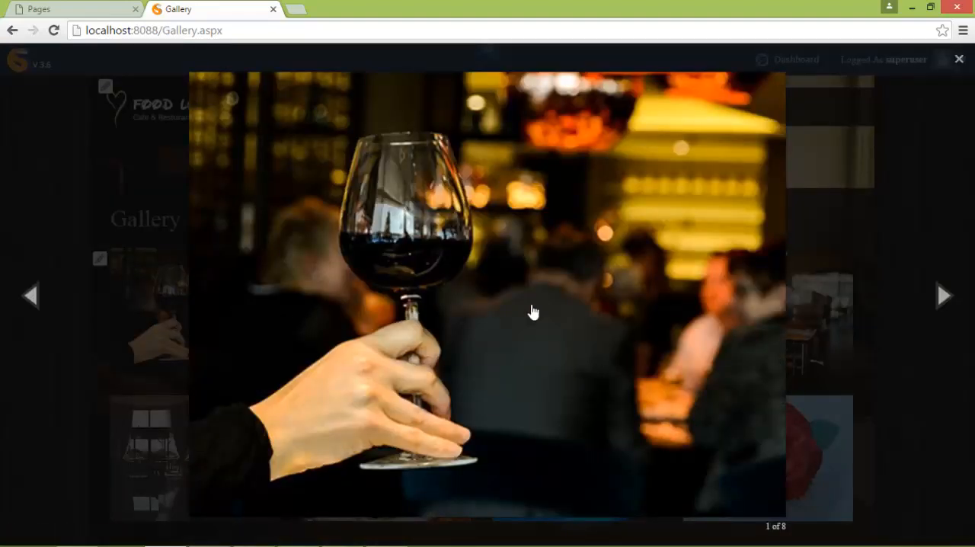
left_click(941, 299)
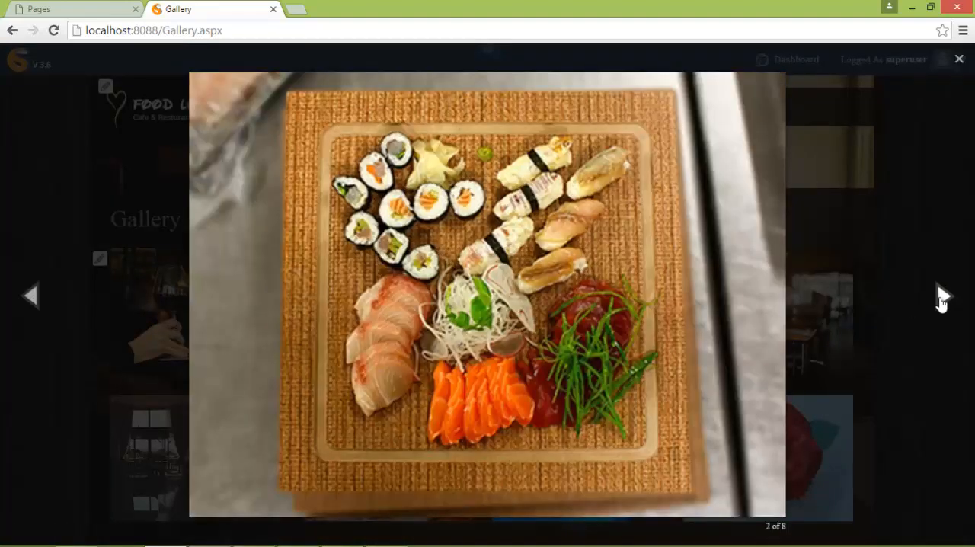
left_click(942, 298)
left_click(941, 298)
left_click(941, 299)
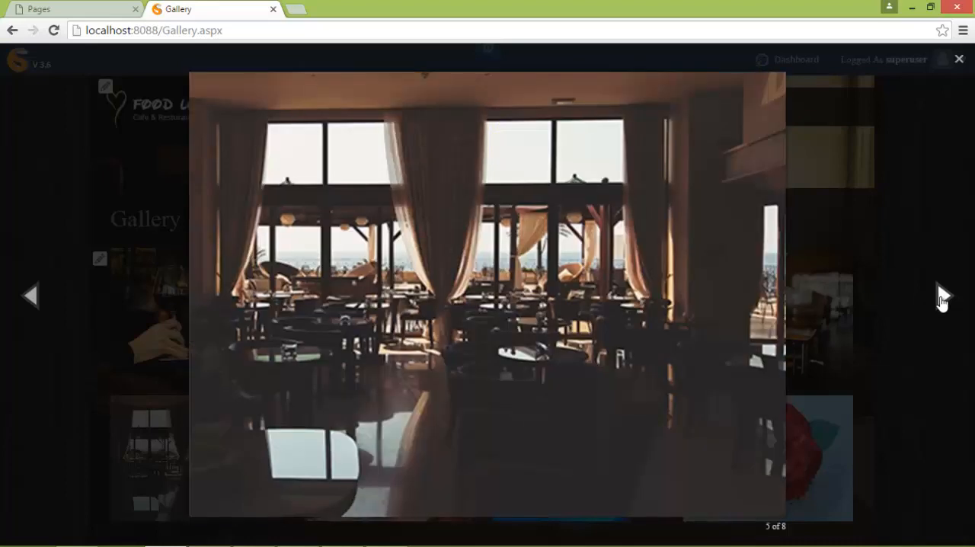
left_click(942, 298)
left_click(942, 299)
left_click(941, 298)
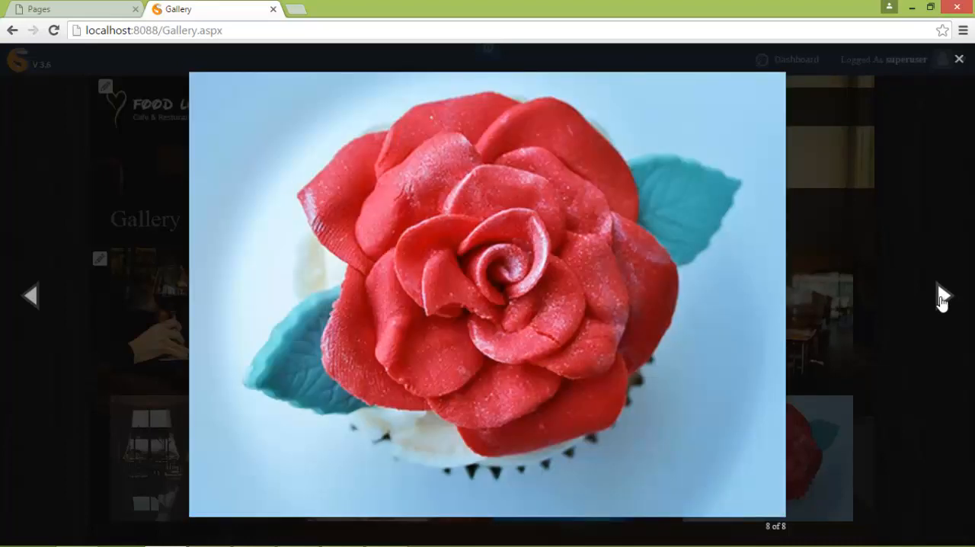
left_click(941, 298)
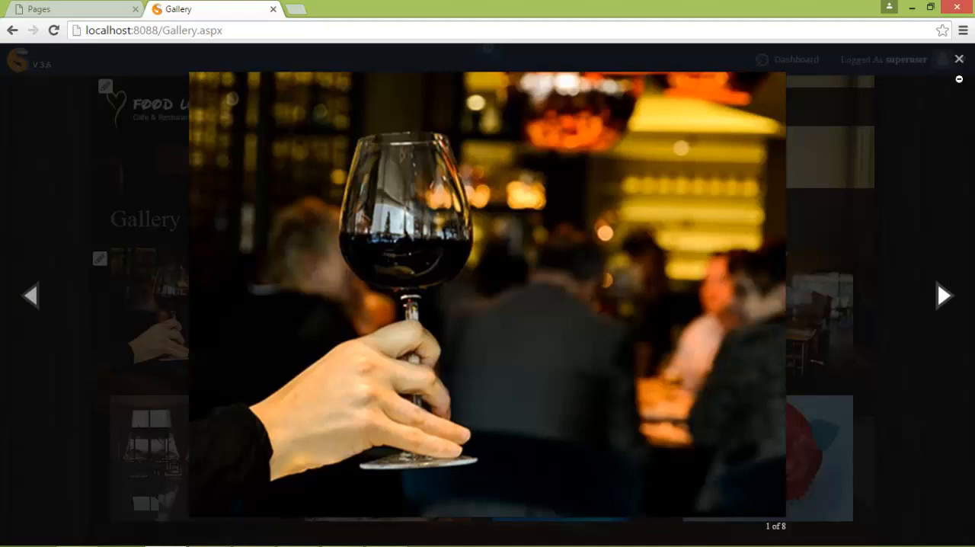
left_click(959, 62)
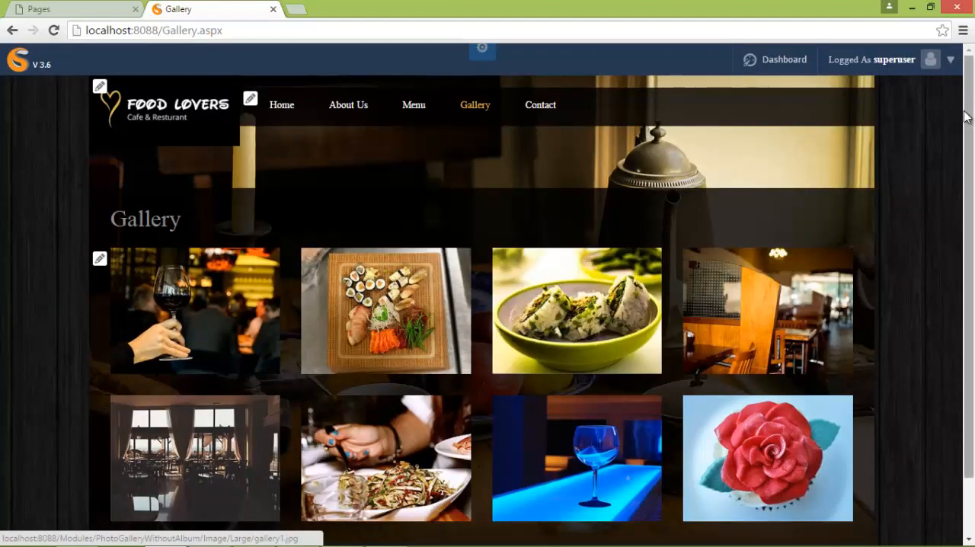
- Review the site's Contact, Gallery, Menu and About Us pages in turn, checking each page's content
left_click(544, 108)
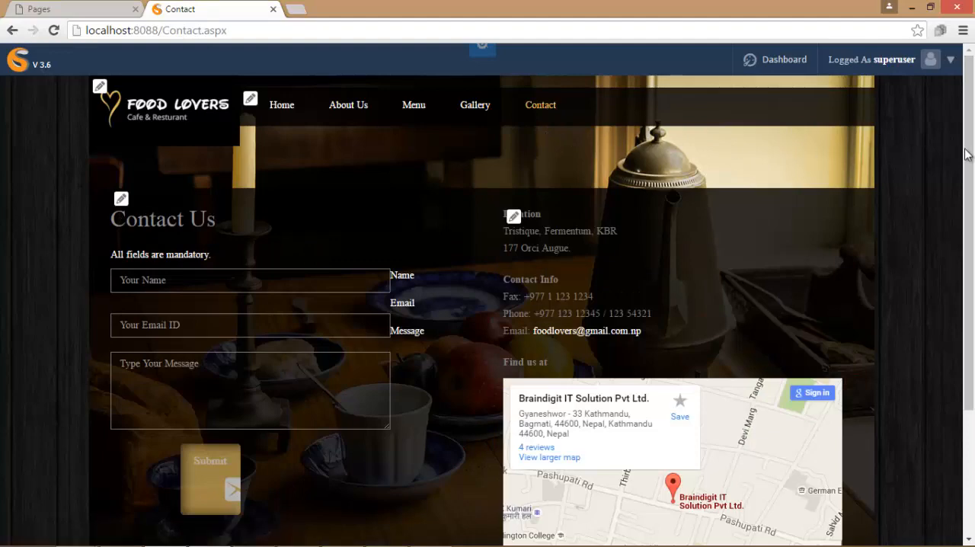
left_click_drag(966, 155, 968, 129)
left_click(486, 106)
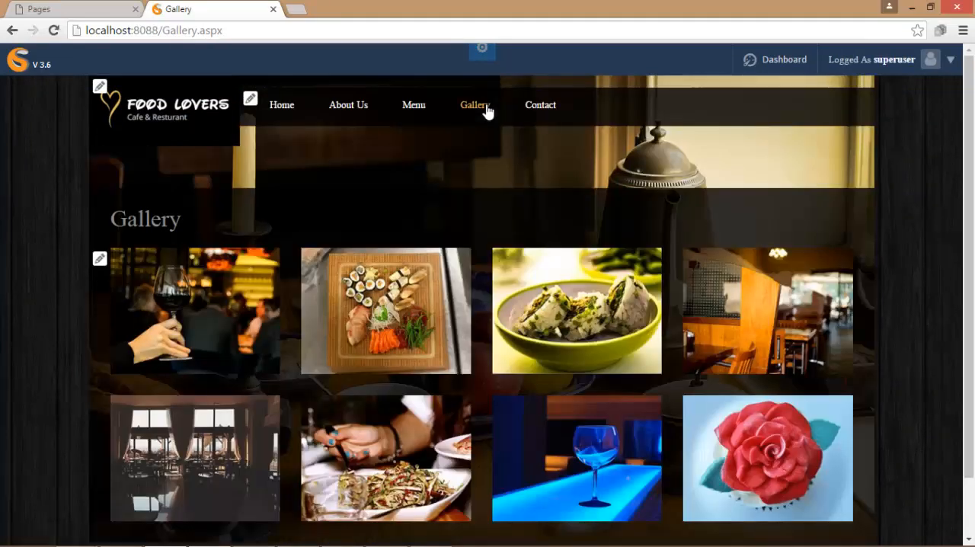
left_click_drag(969, 163, 974, 293)
left_click_drag(972, 257, 970, 142)
left_click(413, 107)
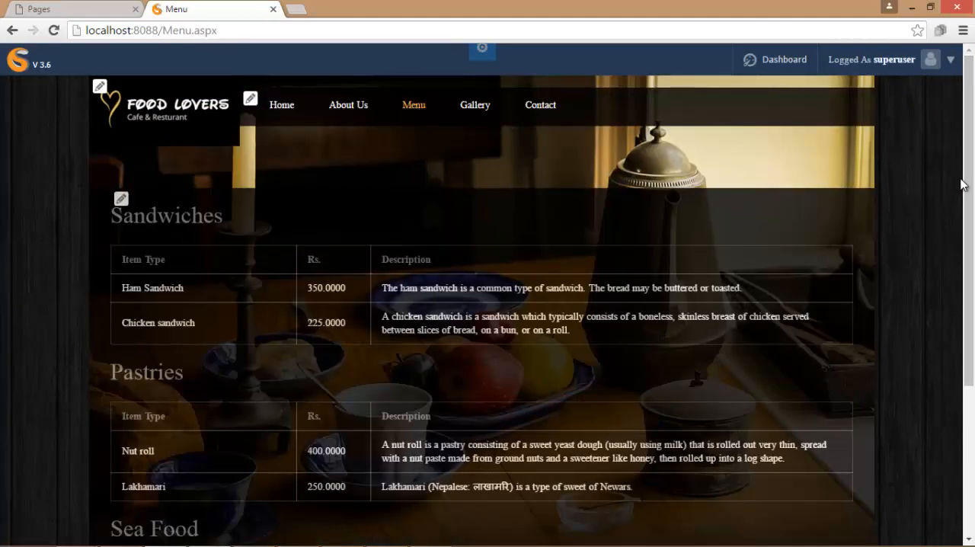
left_click_drag(971, 183, 968, 159)
left_click(357, 107)
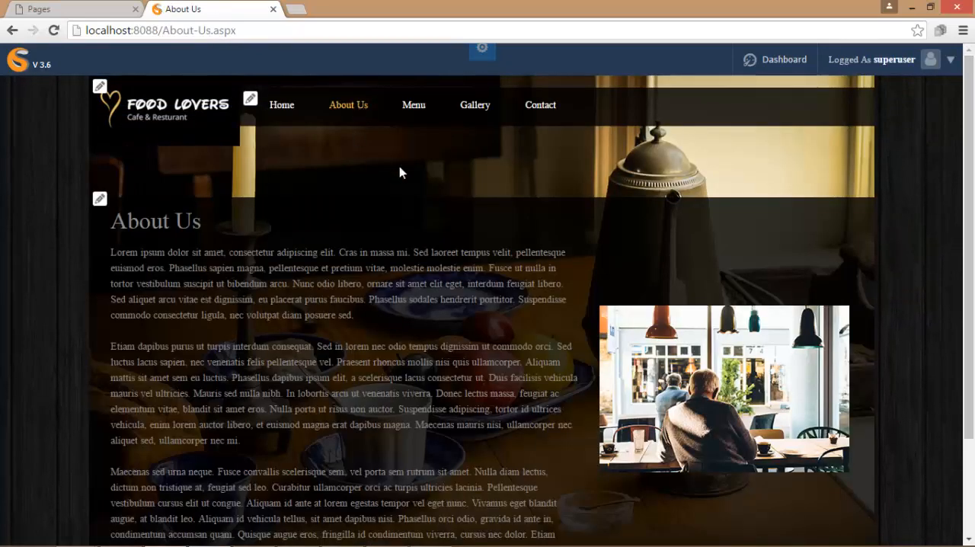
left_click_drag(967, 195, 964, 175)
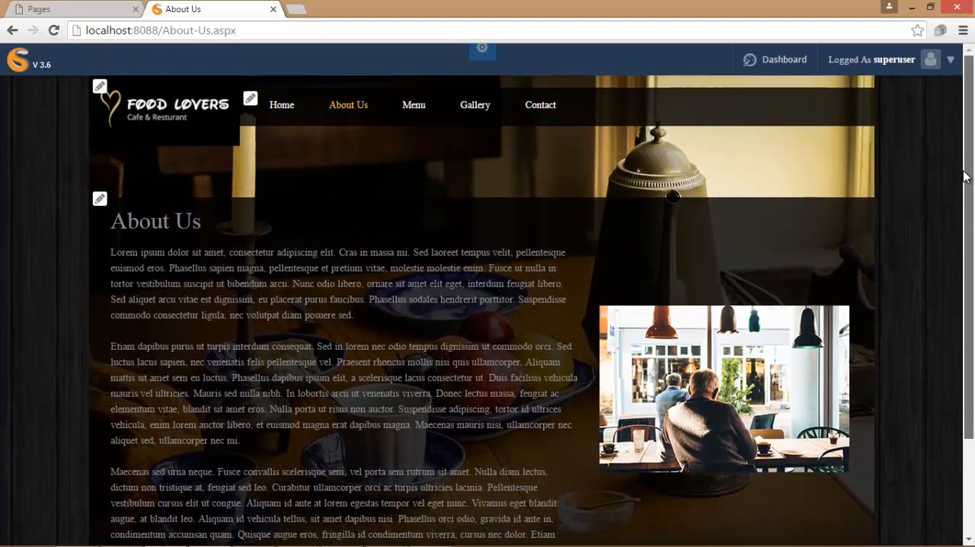
- Look over the site's Home page and log out of the superuser account
left_click(279, 114)
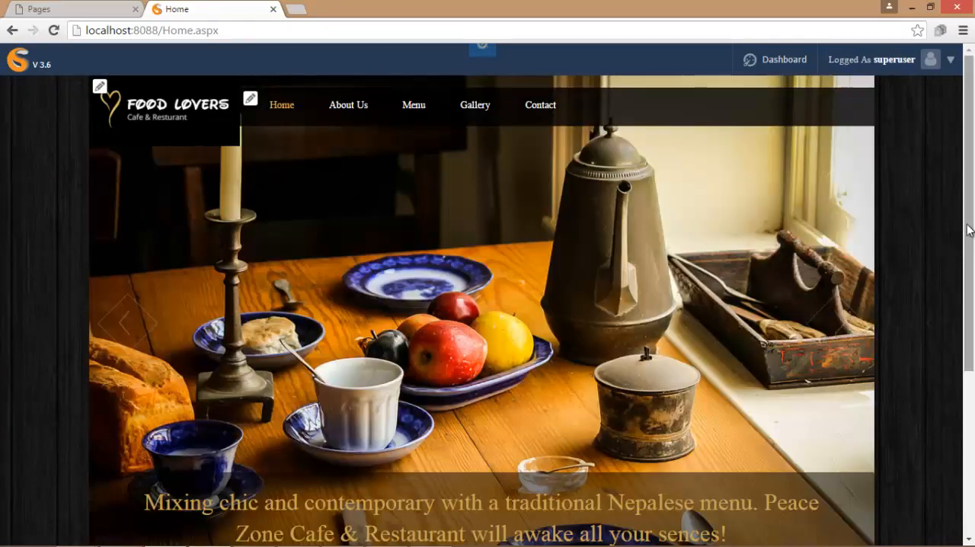
left_click_drag(968, 224, 936, 307)
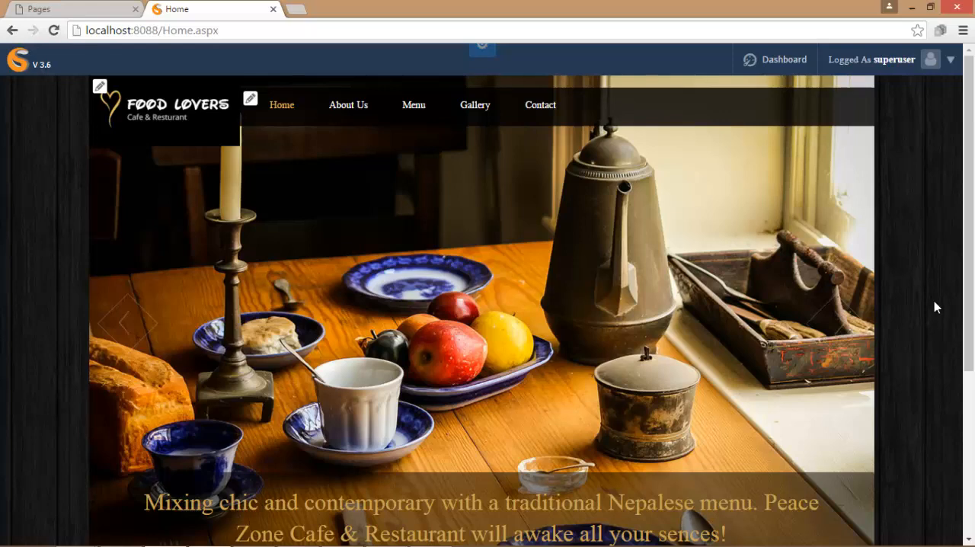
left_click(951, 66)
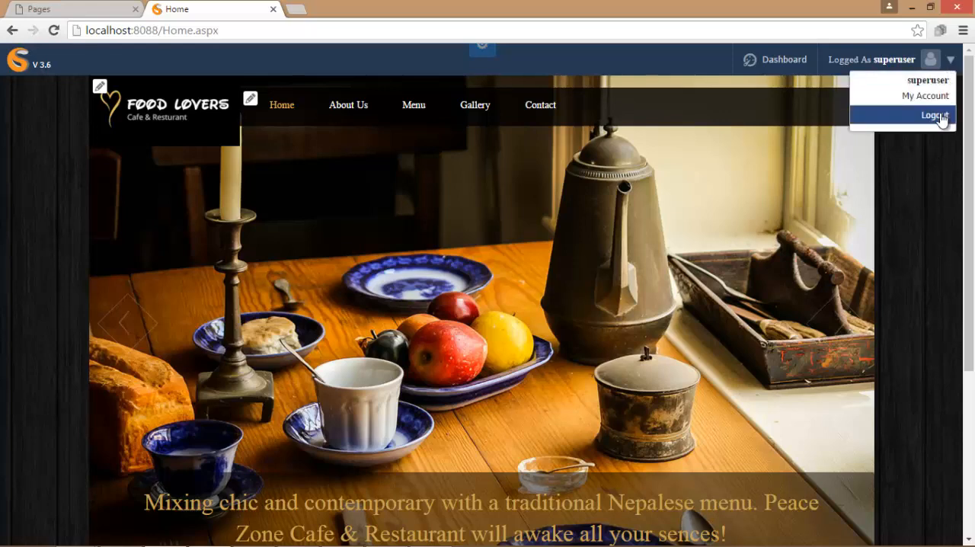
left_click(942, 117)
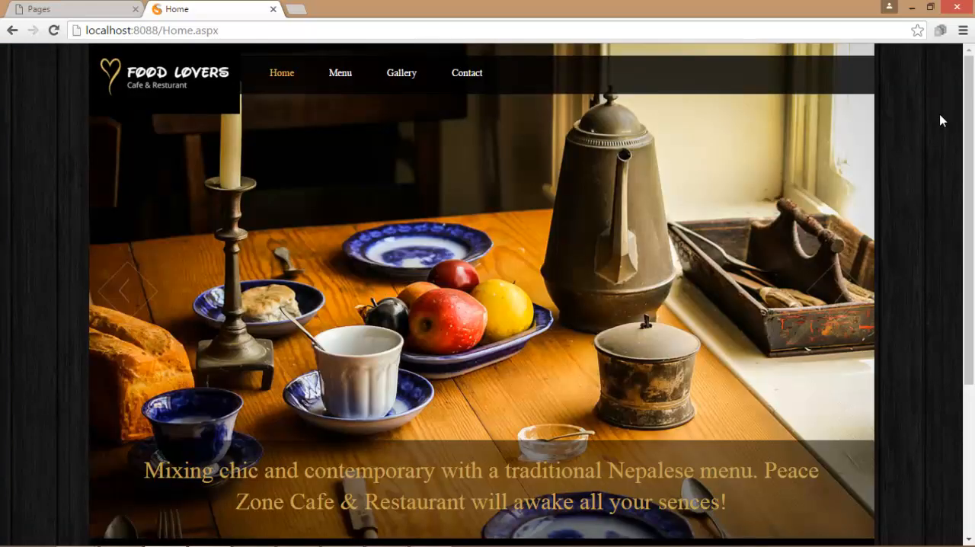